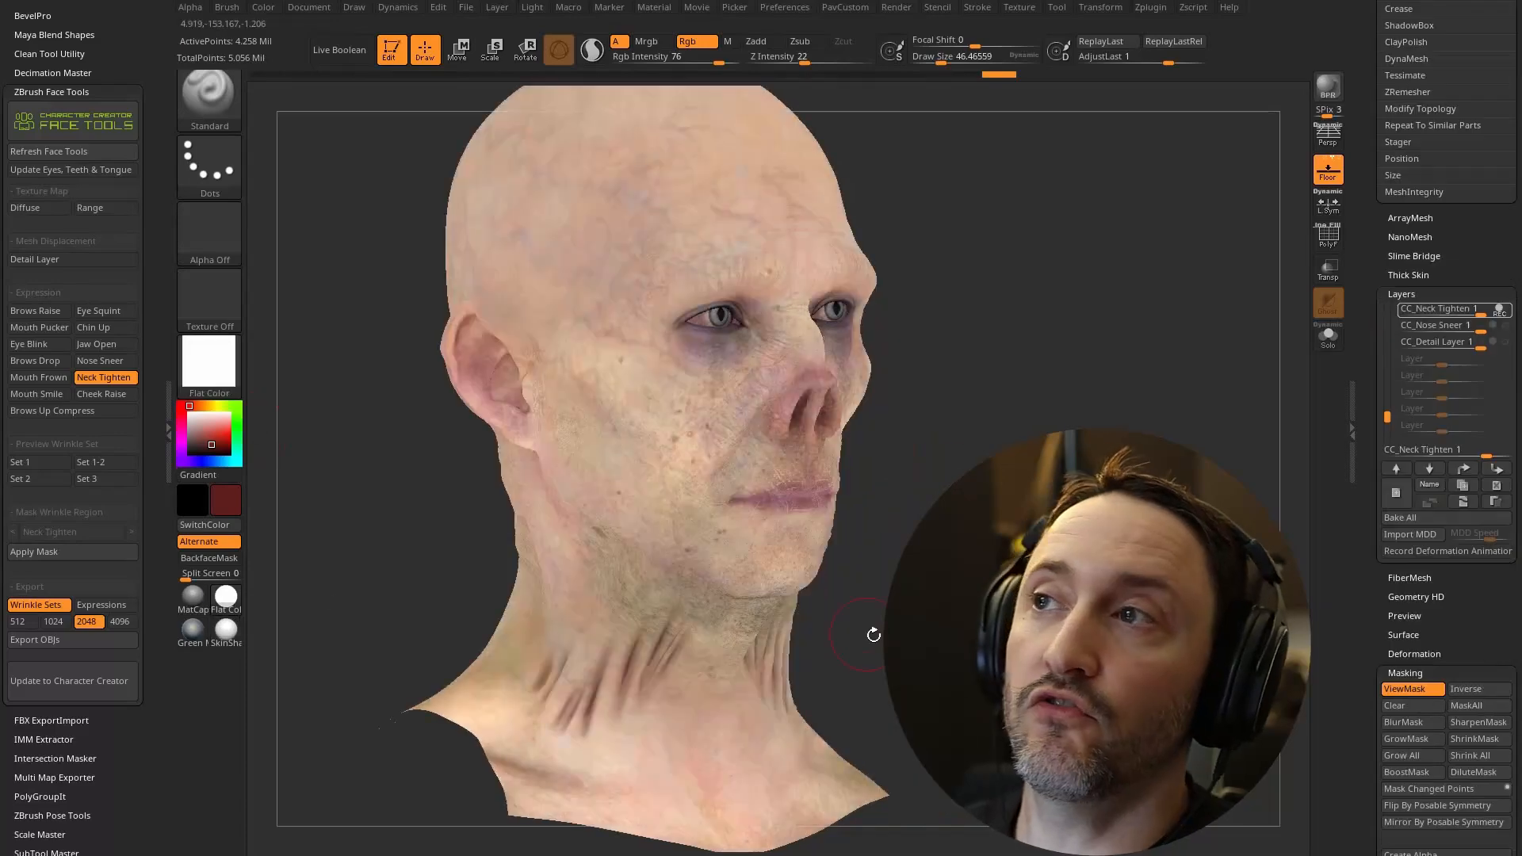
pyautogui.click(69, 681)
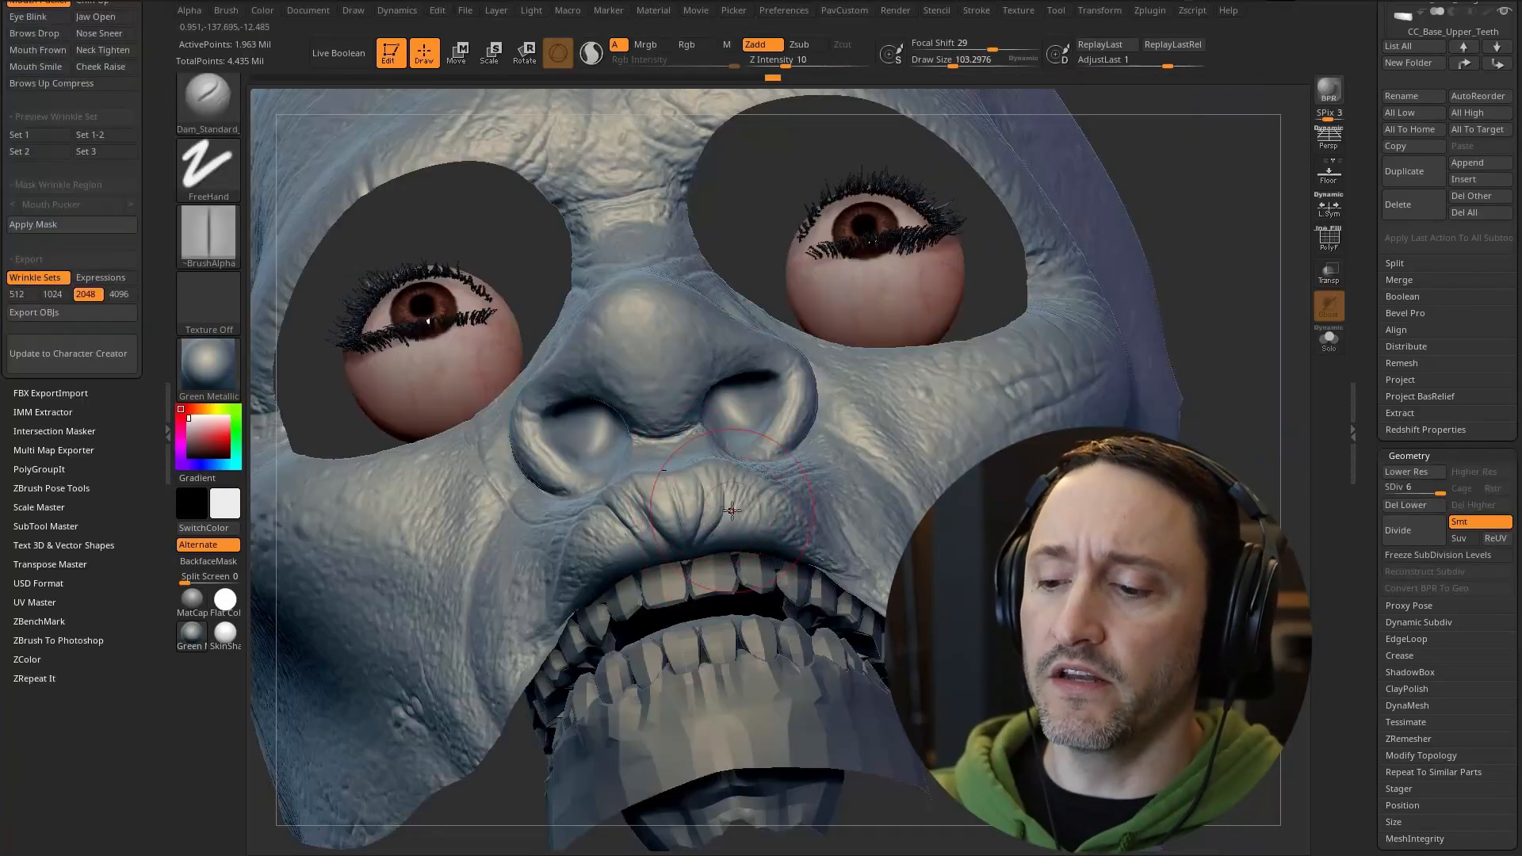
pyautogui.moveTo(1189, 274); pyautogui.dragTo(1201, 254)
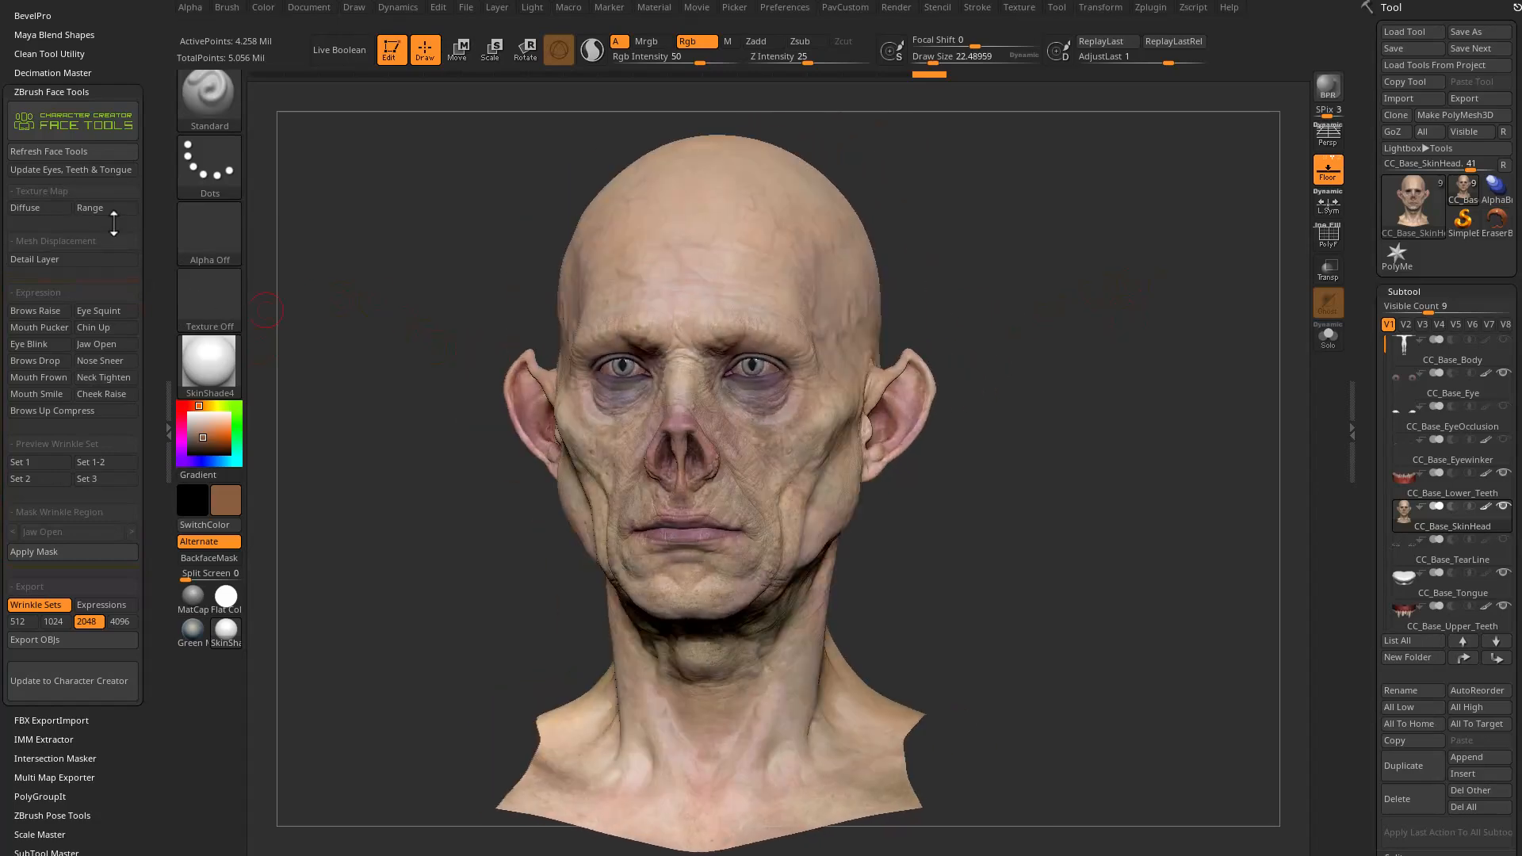
# Step: Show the Range texture map on the head, examine the color-coded facial regions from several angles, and turn the display off again
pyautogui.click(107, 209)
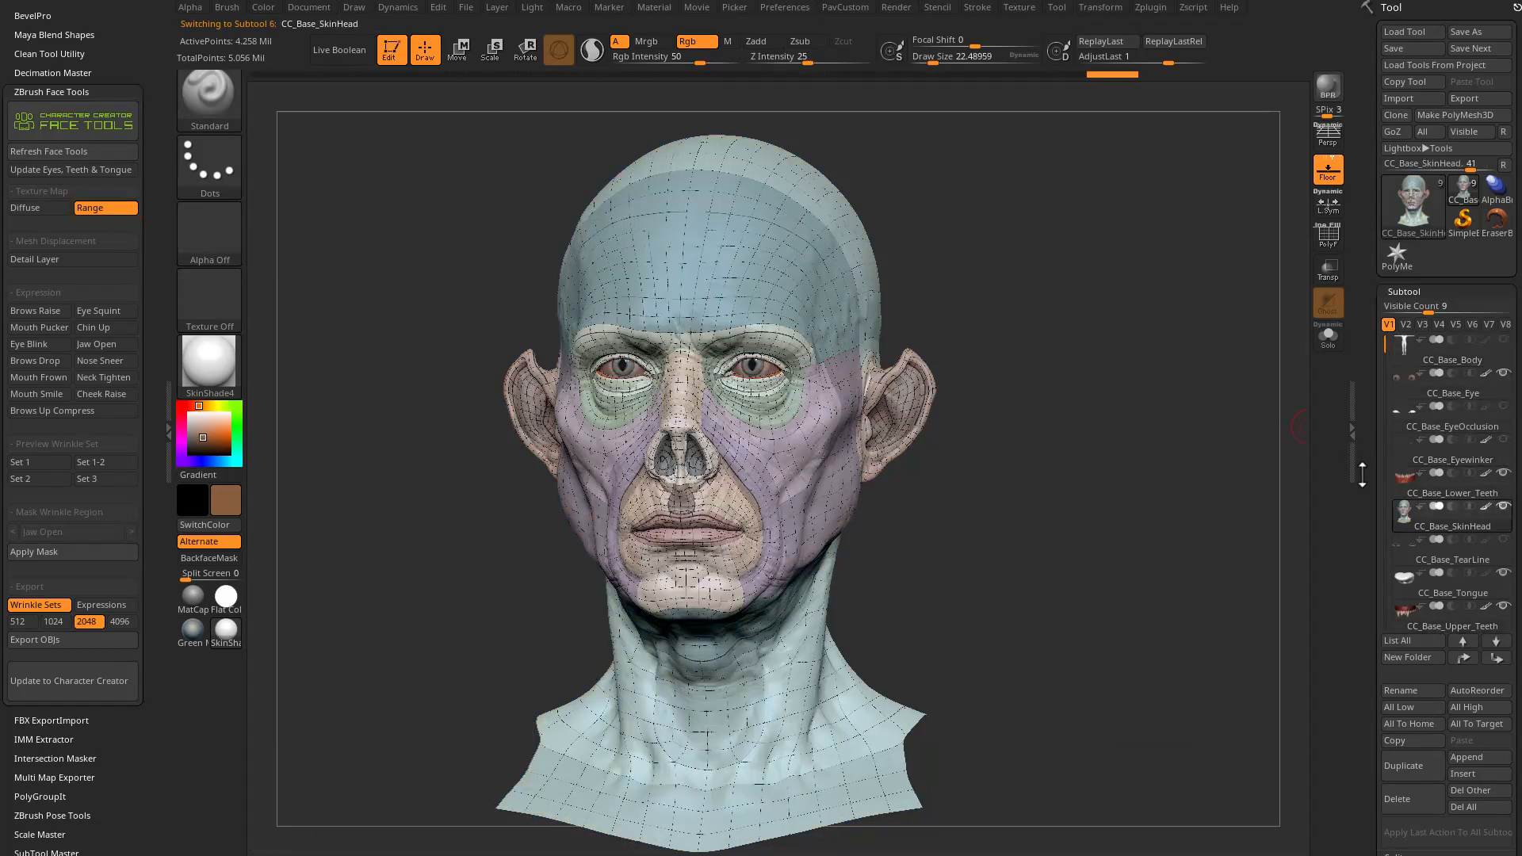
pyautogui.moveTo(1364, 464); pyautogui.dragTo(1366, 280)
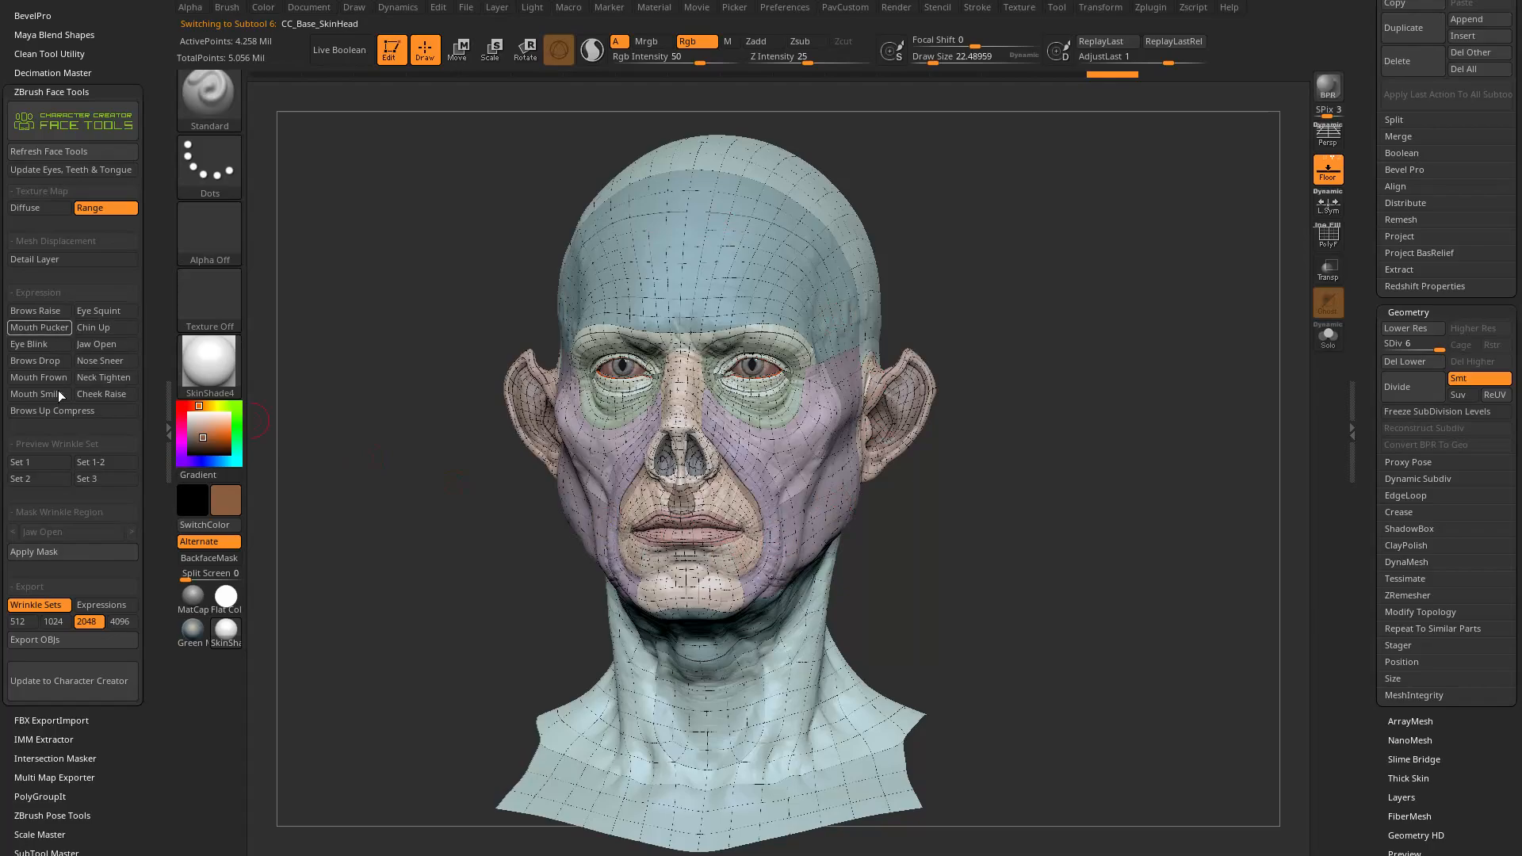
pyautogui.moveTo(1035, 341); pyautogui.dragTo(1172, 305)
pyautogui.keyDown('alt'); pyautogui.moveTo(1173, 306); pyautogui.dragTo(1235, 446); pyautogui.keyUp('alt')
pyautogui.moveTo(461, 596); pyautogui.dragTo(655, 493)
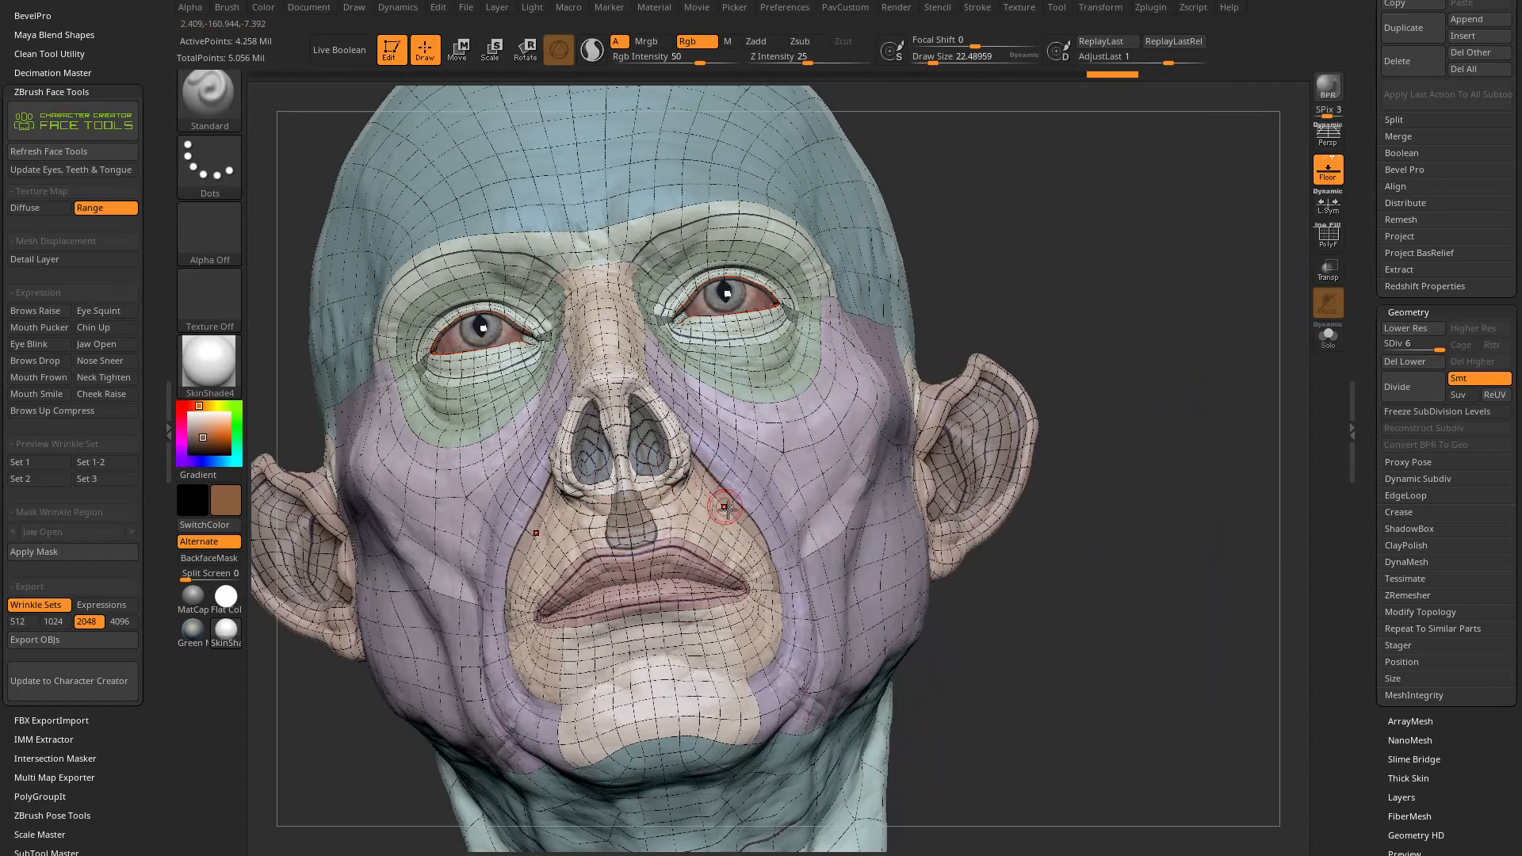
pyautogui.moveTo(990, 568); pyautogui.dragTo(821, 613)
pyautogui.keyDown('shift'); pyautogui.moveTo(509, 675); pyautogui.dragTo(696, 283); pyautogui.keyUp('shift')
pyautogui.moveTo(1152, 214); pyautogui.dragTo(628, 379)
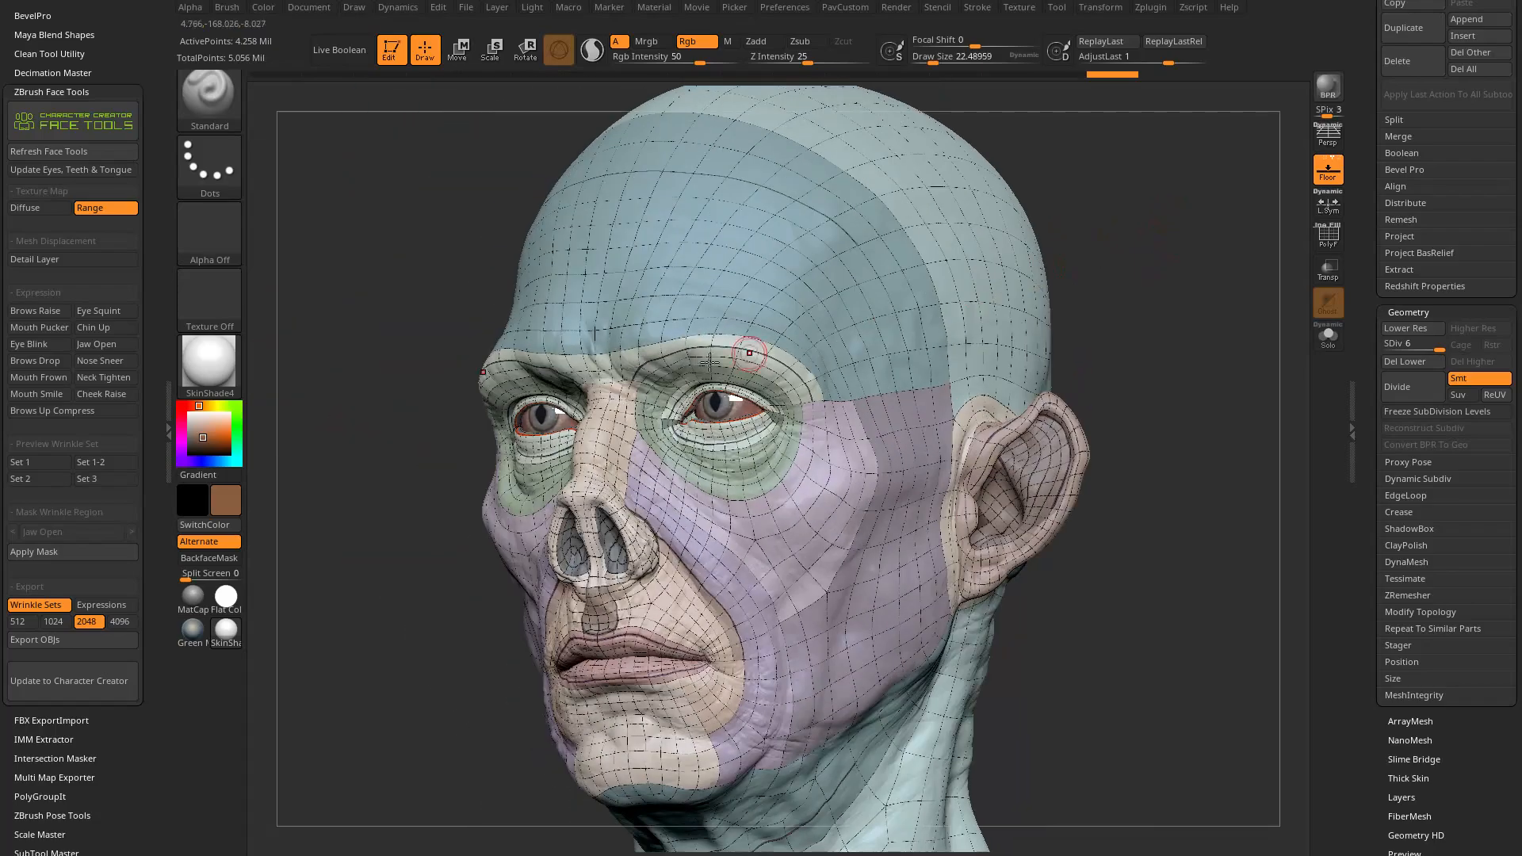
pyautogui.keyDown('shift'); pyautogui.moveTo(1102, 344); pyautogui.dragTo(1221, 337); pyautogui.keyUp('shift')
pyautogui.moveTo(1135, 381); pyautogui.dragTo(1138, 388)
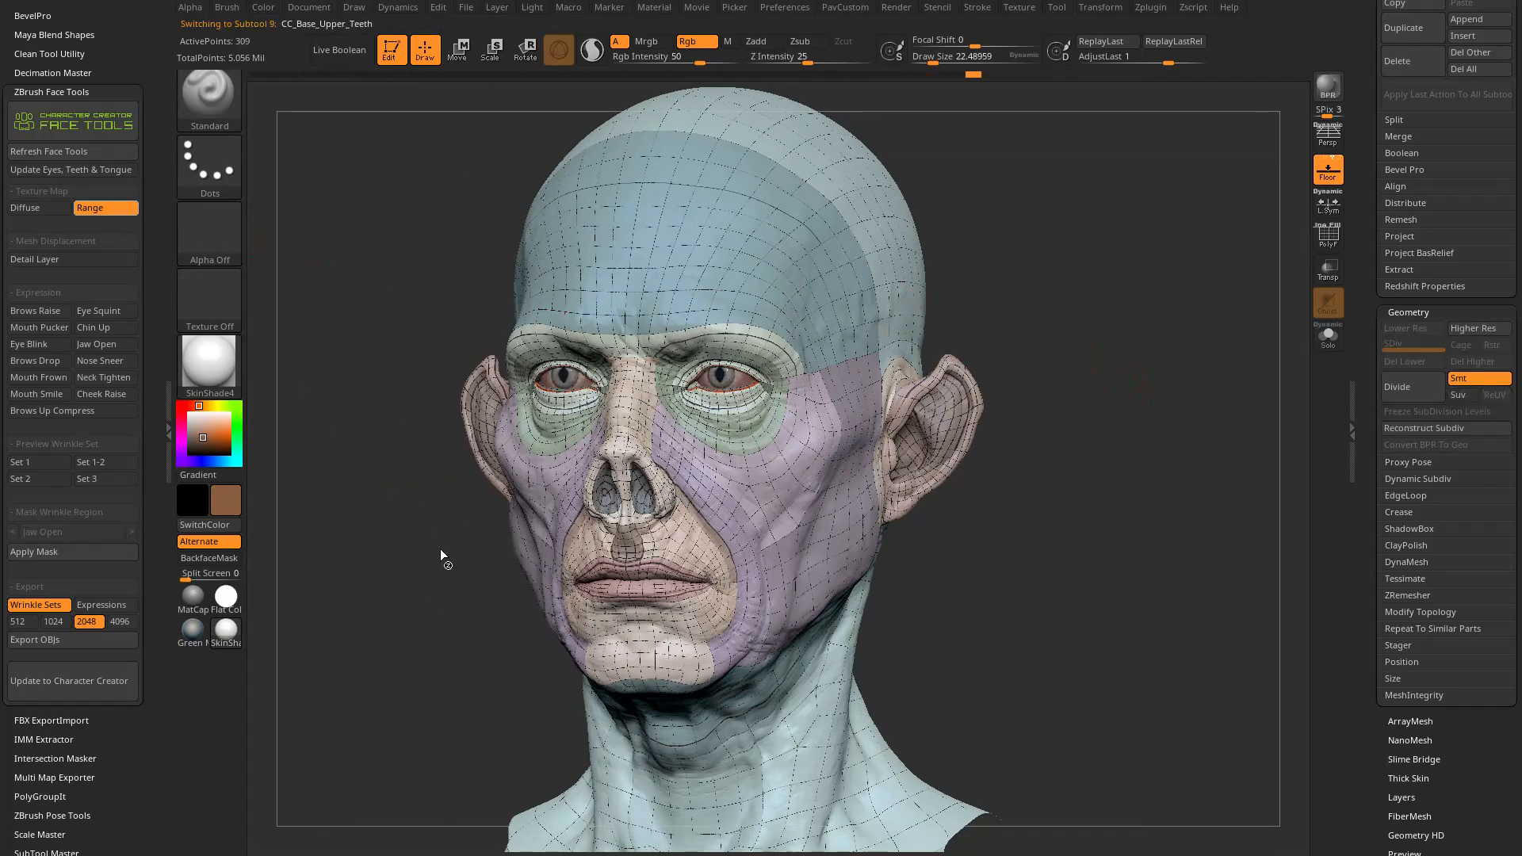
pyautogui.hotkey('shift', 'f')
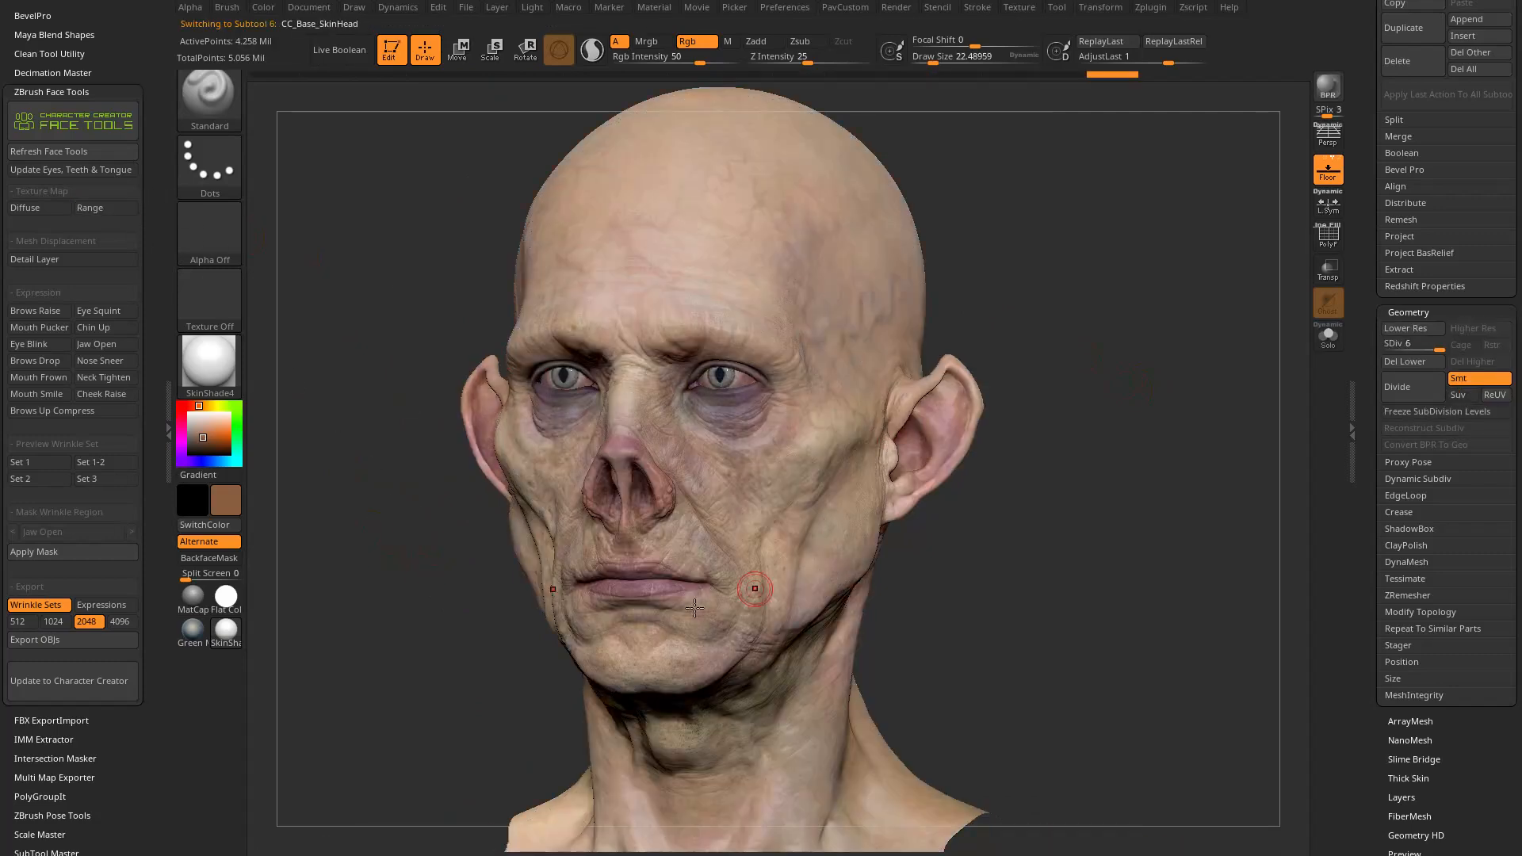
# Step: Expand the layers of the CC_Base_SkinHead subtool, select the CC_Brows Raise layer and make it visible
pyautogui.scroll(10, 1475, 353)
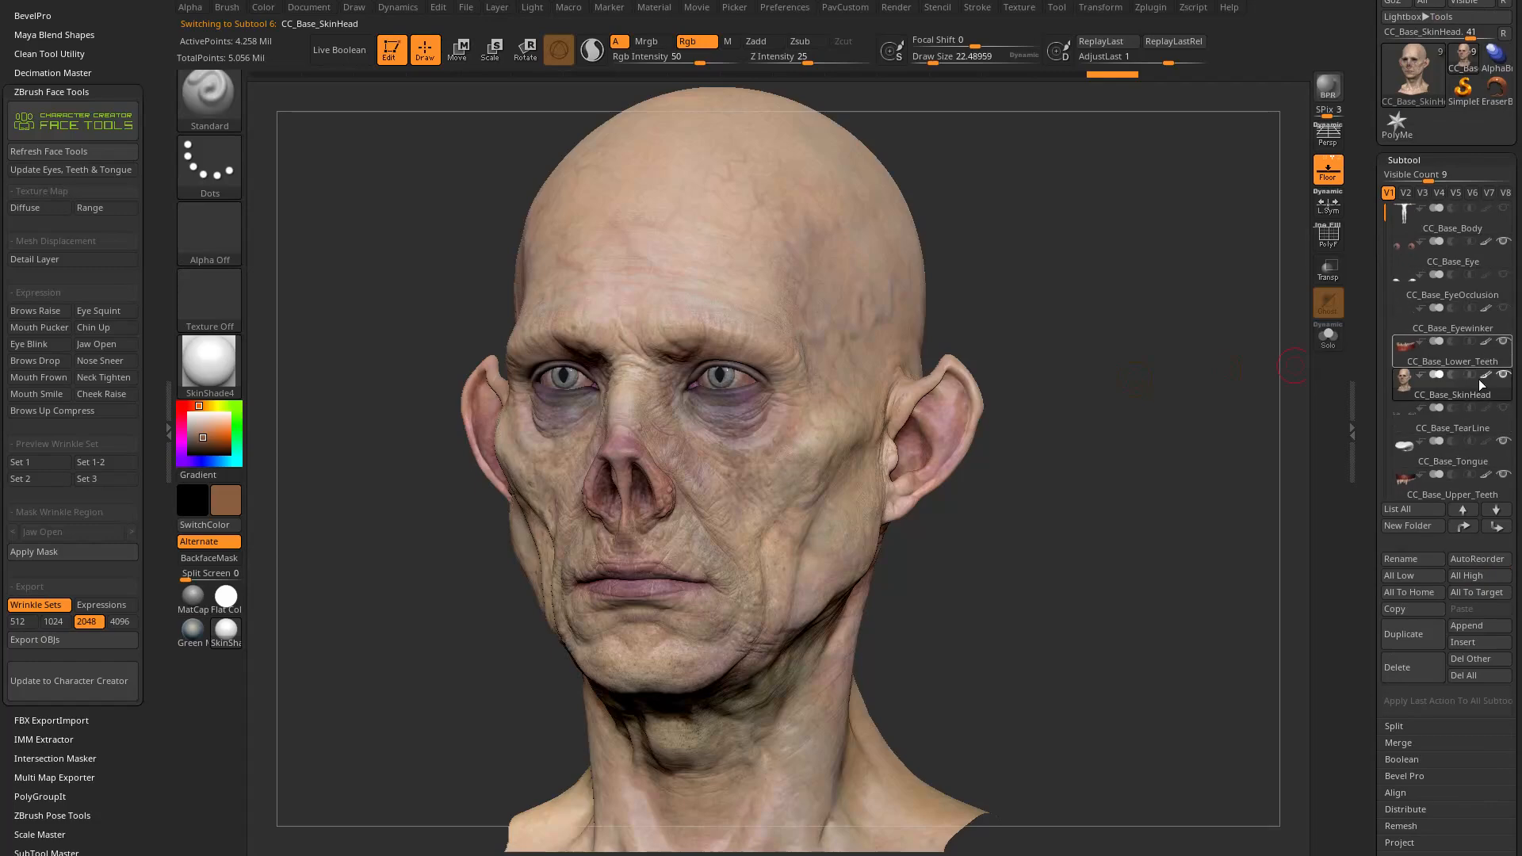
pyautogui.scroll(-10, 1362, 434)
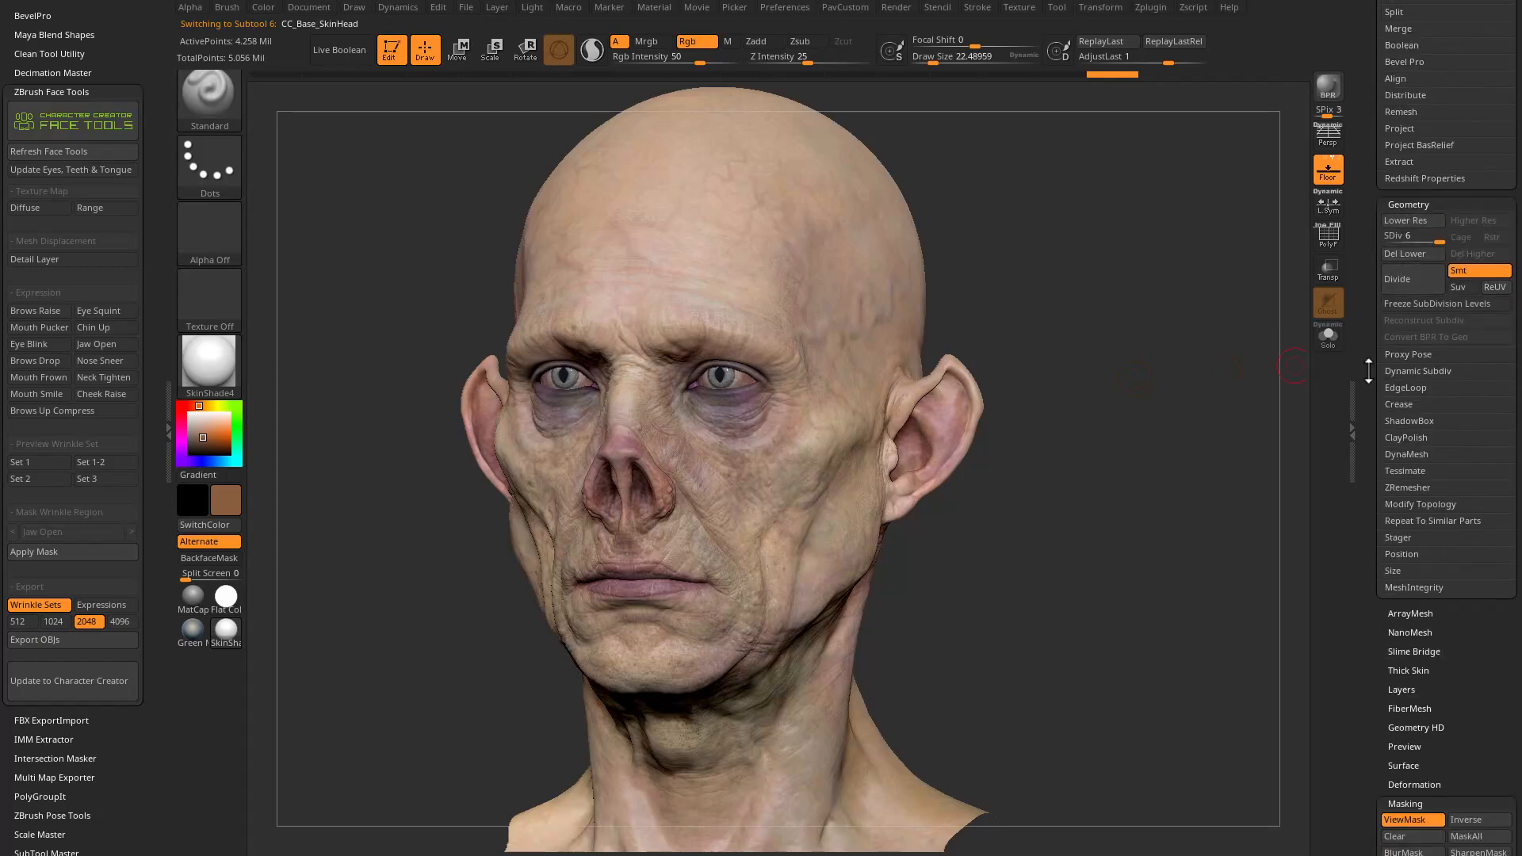
pyautogui.scroll(-10, 1375, 351)
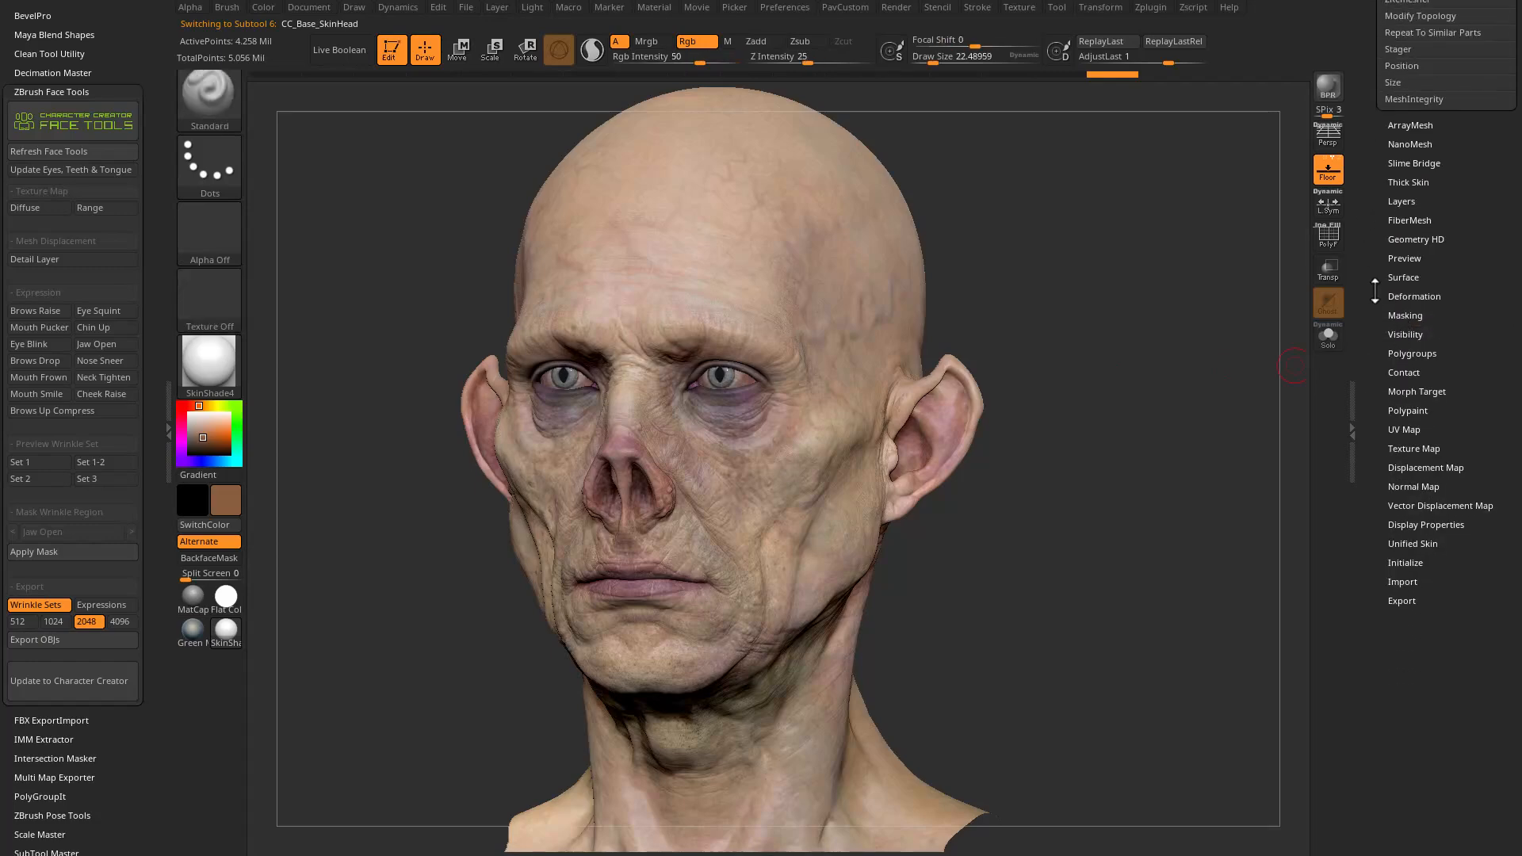
pyautogui.click(1401, 200)
pyautogui.scroll(4, 1453, 312)
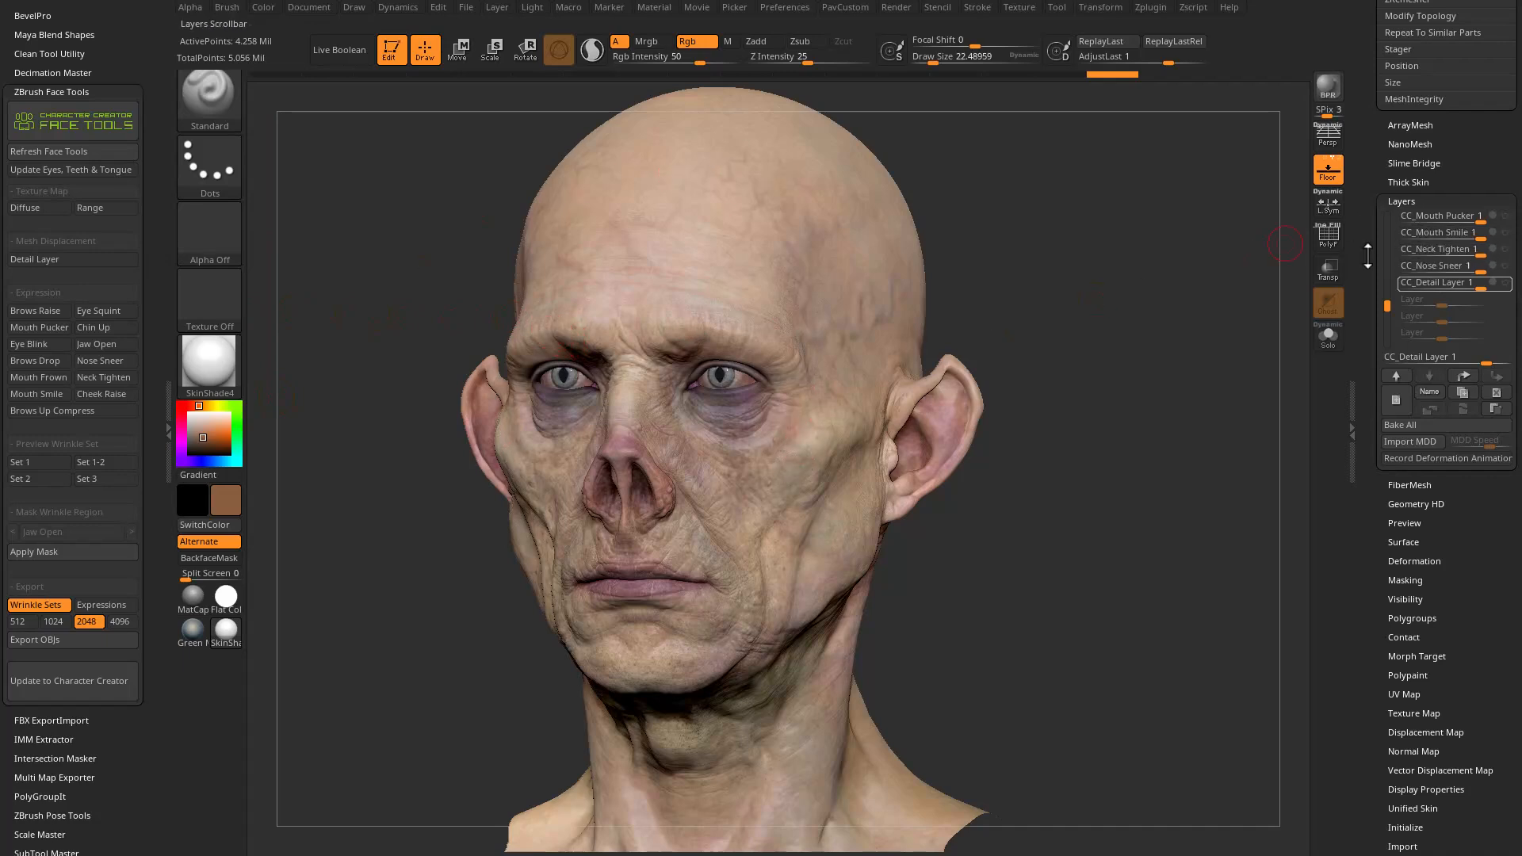
pyautogui.moveTo(1387, 305); pyautogui.dragTo(1388, 202)
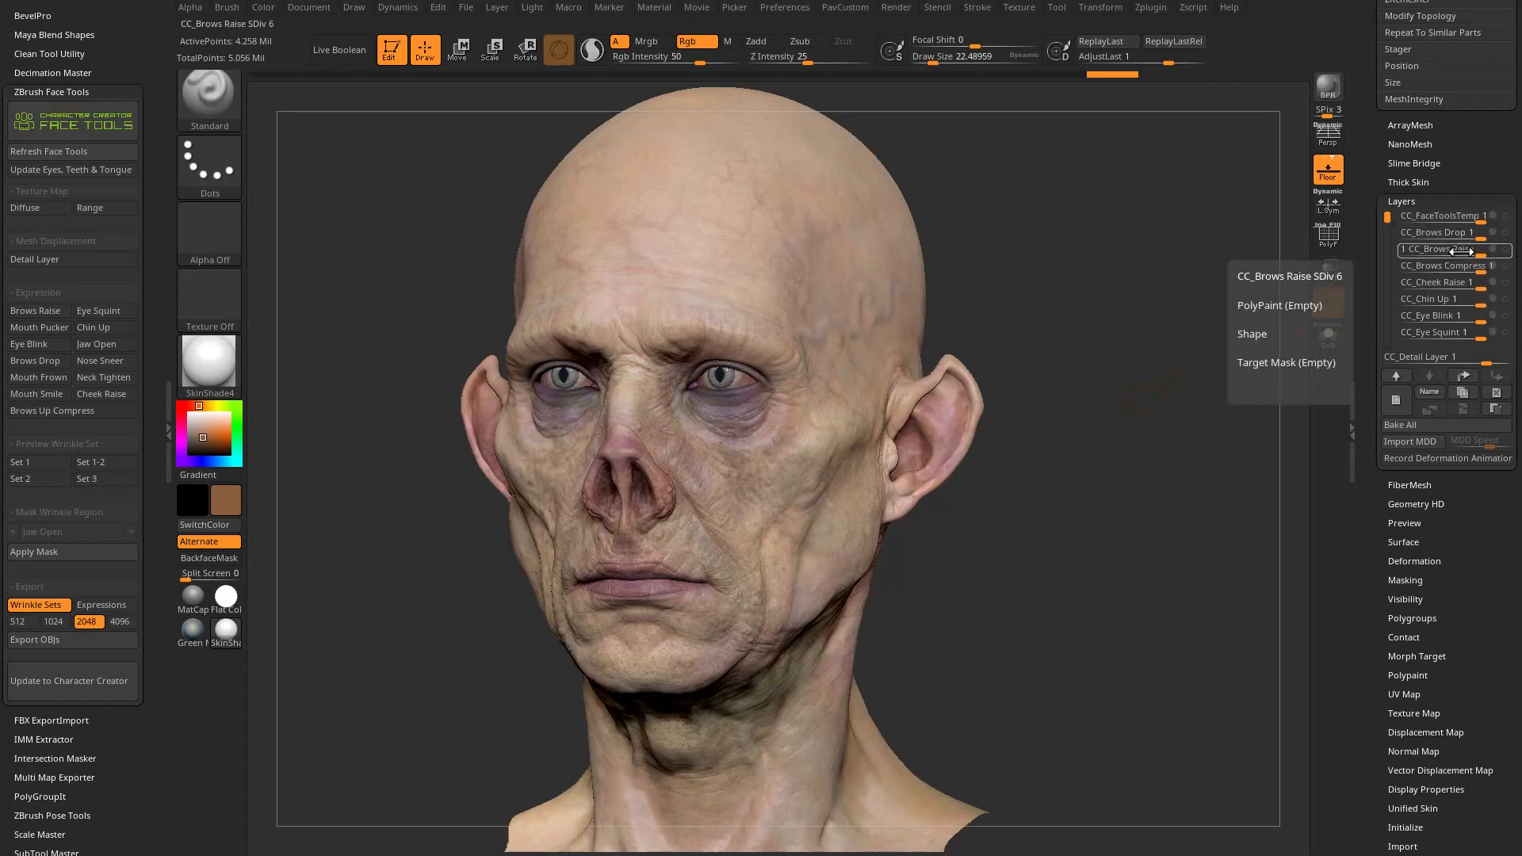
pyautogui.click(1451, 249)
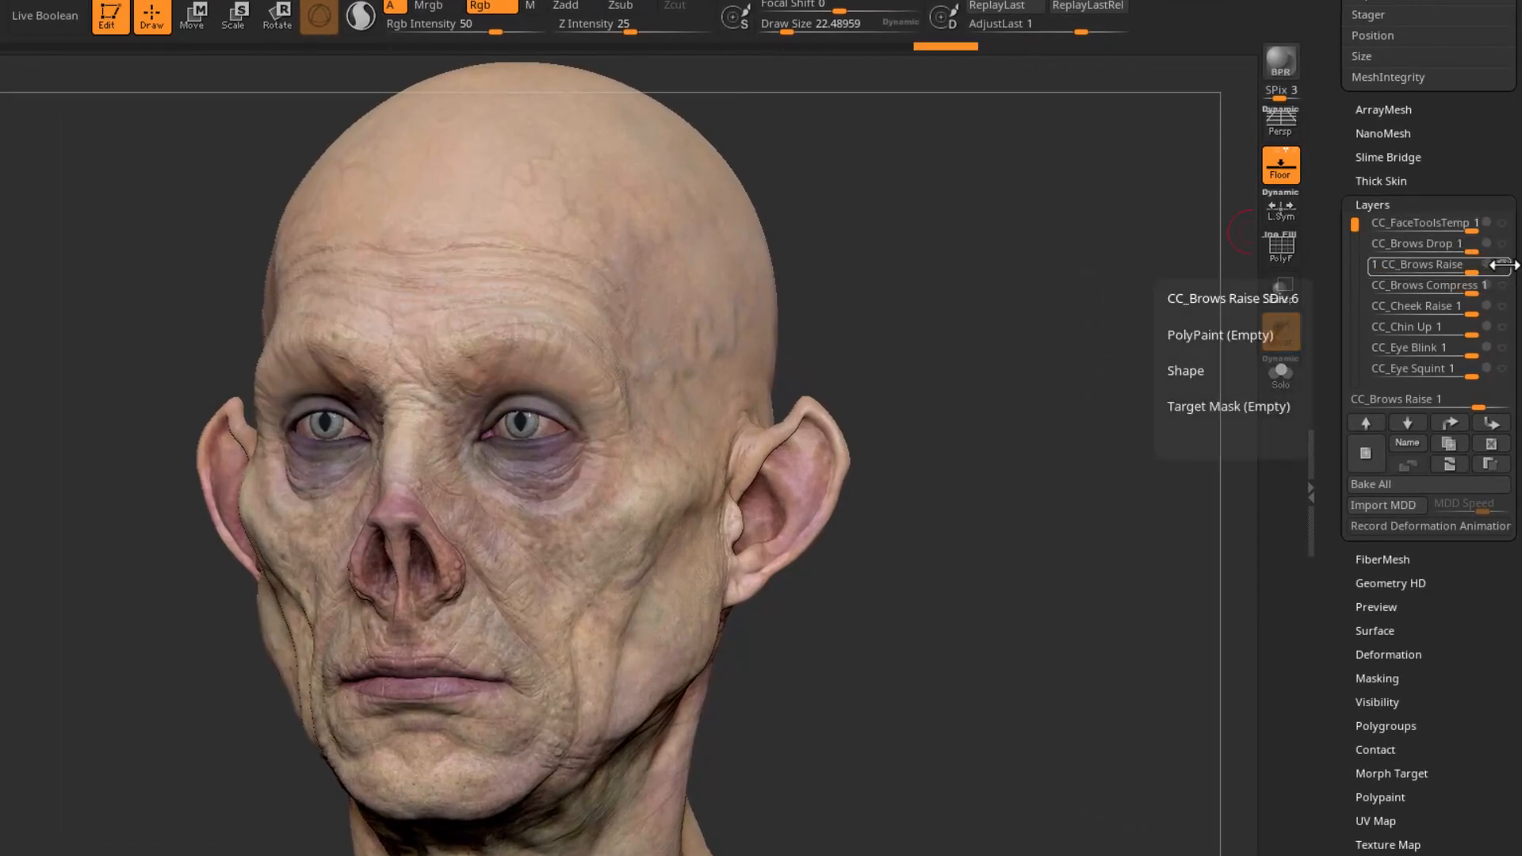
pyautogui.moveTo(1467, 270)
pyautogui.mouseDown()
pyautogui.moveTo(1414, 275)
pyautogui.moveTo(1481, 273)
pyautogui.mouseUp()
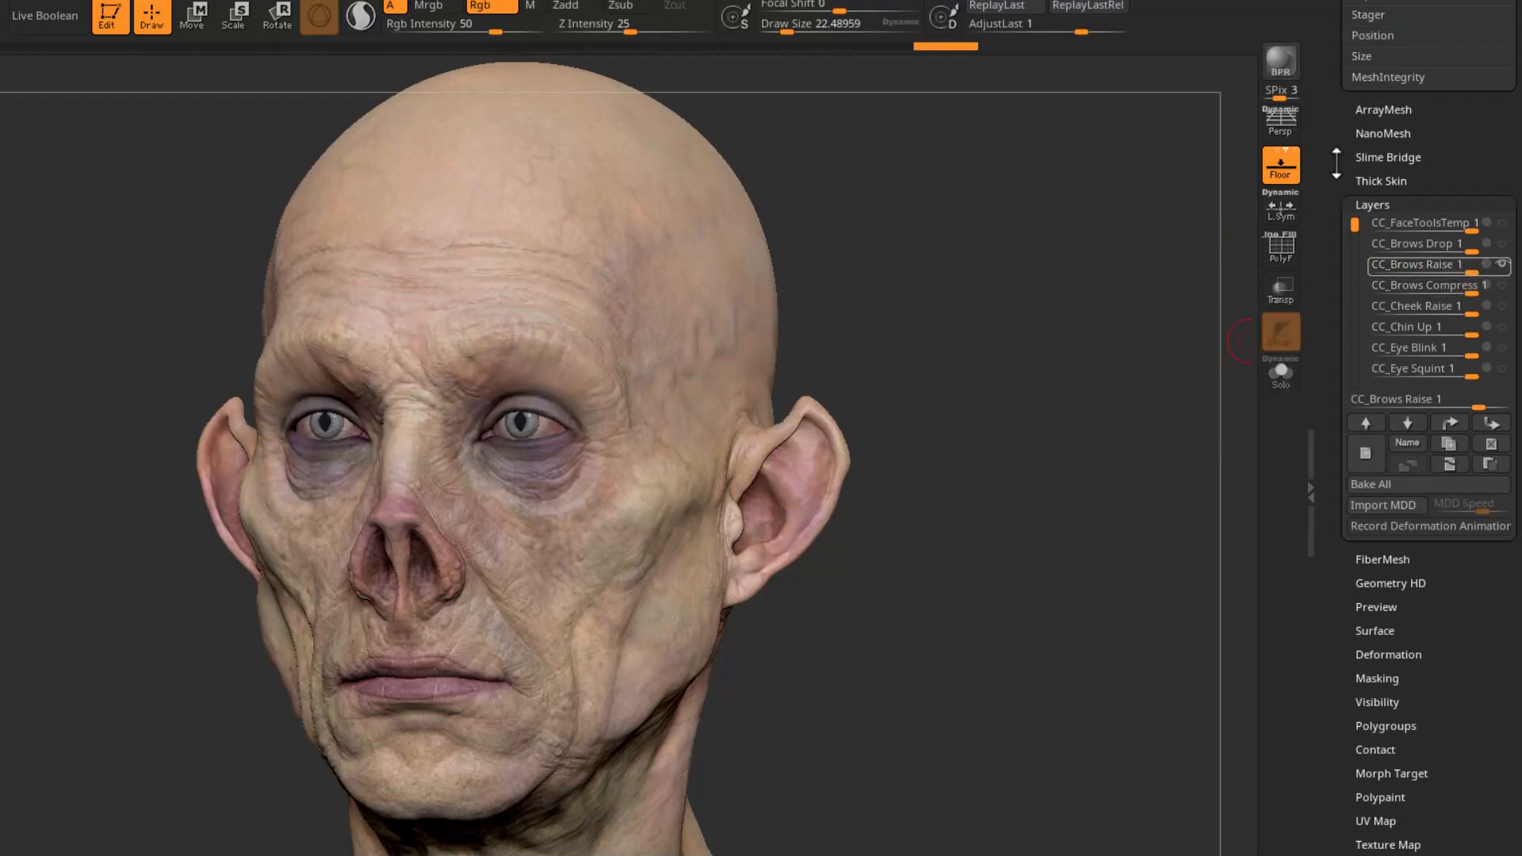
# Step: Set the head to subdivision level 1 with the polyframe on and preview the CC_Brows Raise layer's effect on the base mesh
pyautogui.scroll(5, 1516, 301)
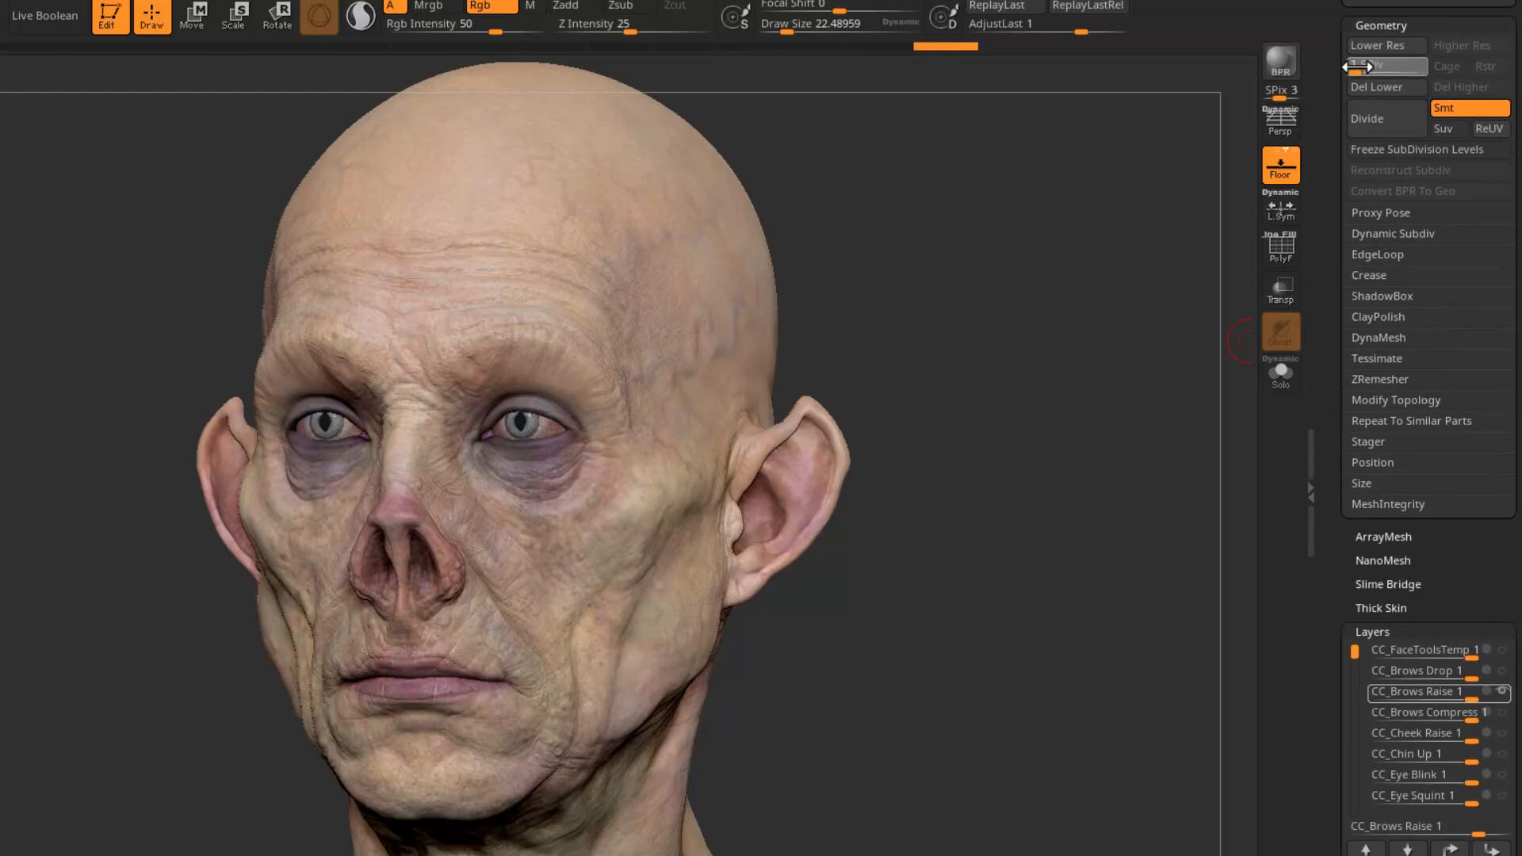
pyautogui.moveTo(1357, 67); pyautogui.dragTo(1350, 67)
pyautogui.click(1281, 248)
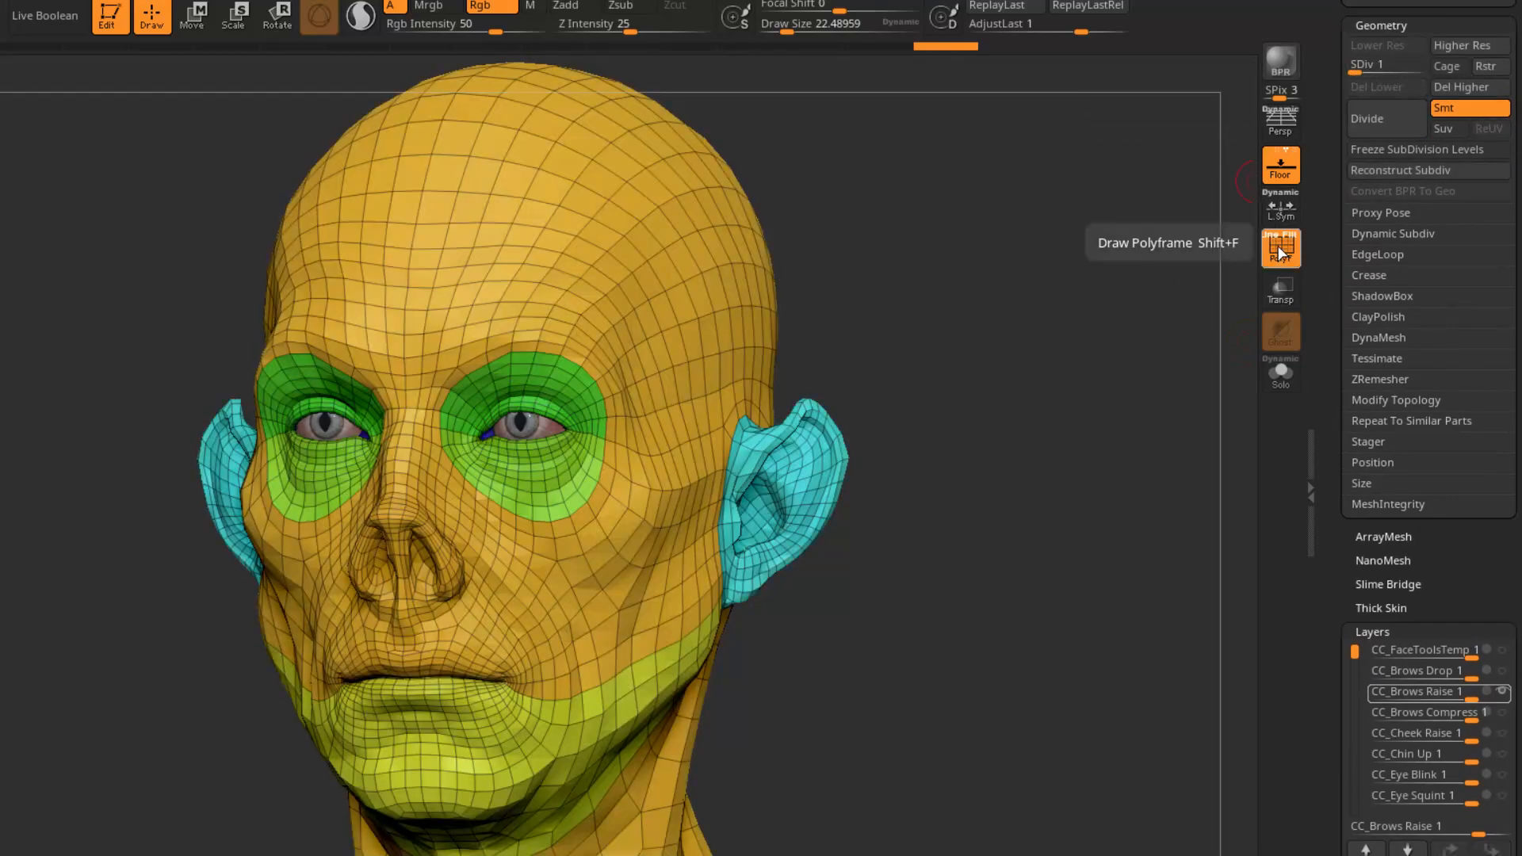
pyautogui.moveTo(1468, 696)
pyautogui.mouseDown()
pyautogui.moveTo(1489, 691)
pyautogui.moveTo(1396, 693)
pyautogui.moveTo(1490, 695)
pyautogui.mouseUp()
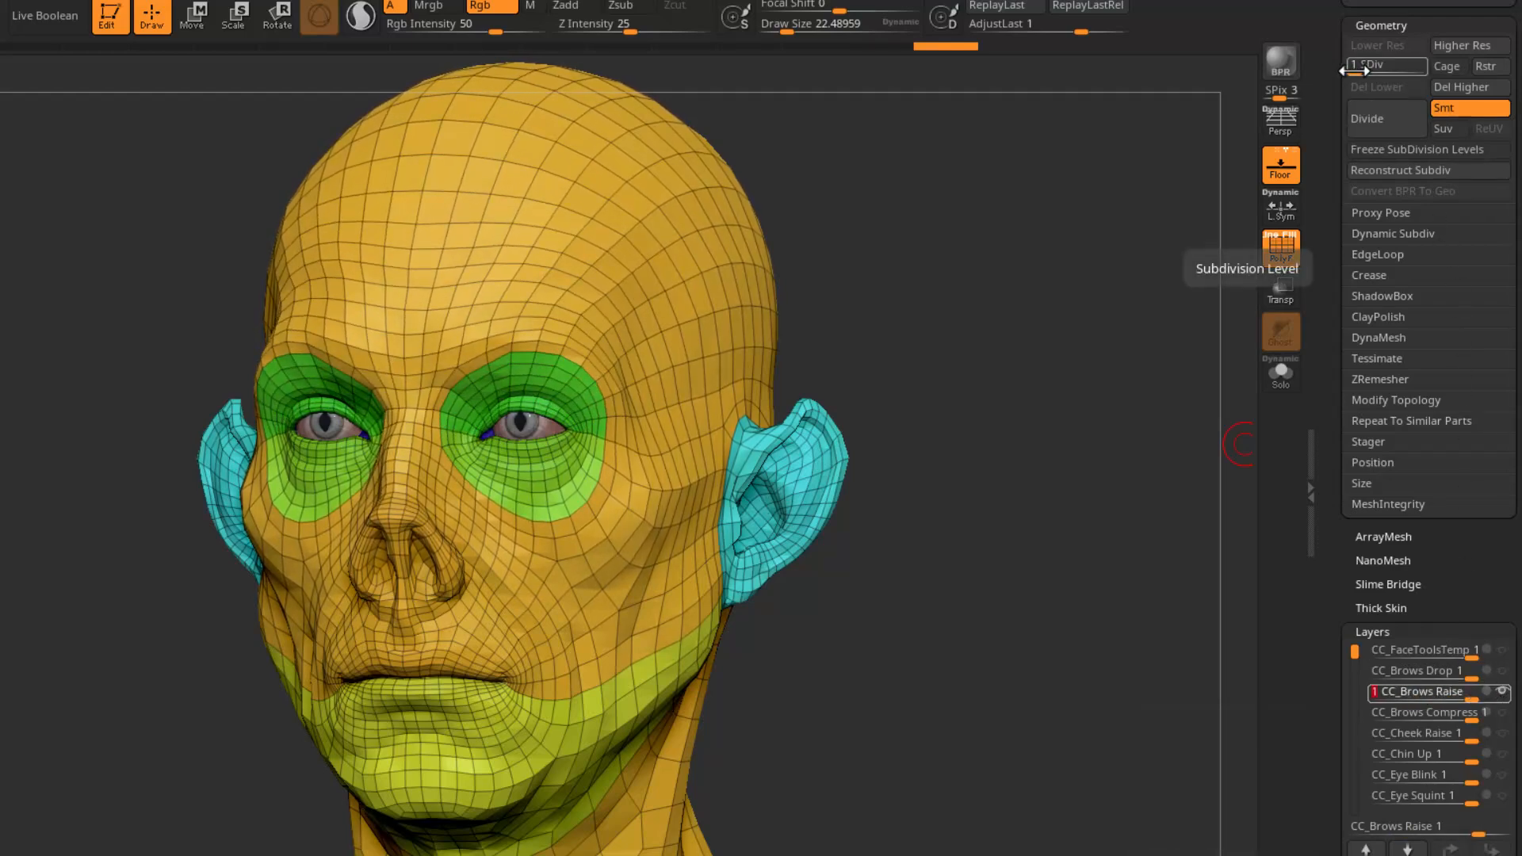
# Step: Hide the polyframe, return the head to subdivision level 6 and preview the CC_Brows Raise layer at partial intensity
pyautogui.click(1281, 245)
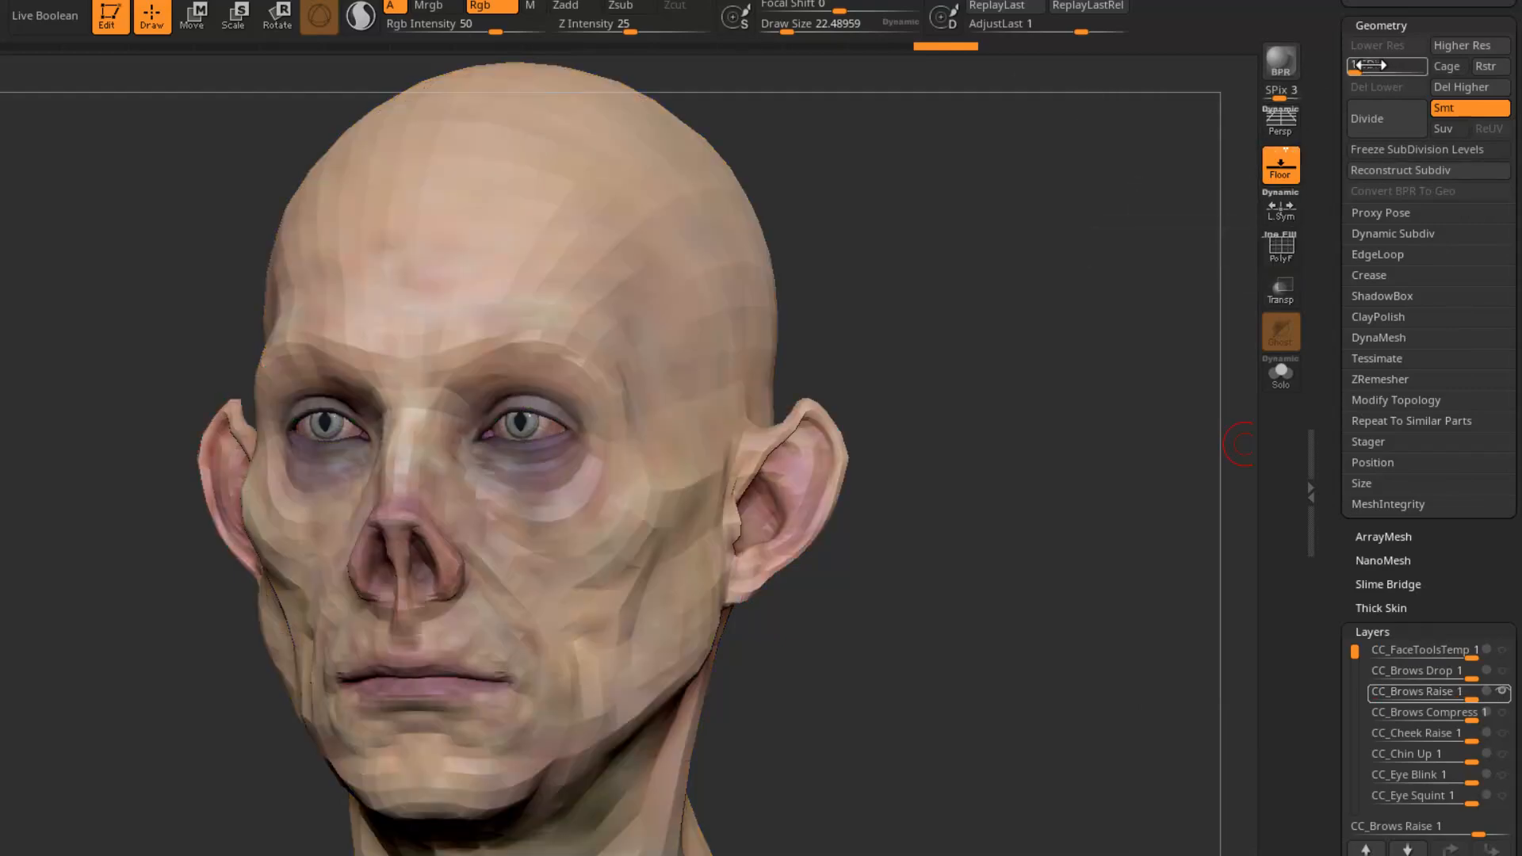
pyautogui.moveTo(1362, 65); pyautogui.dragTo(1416, 64)
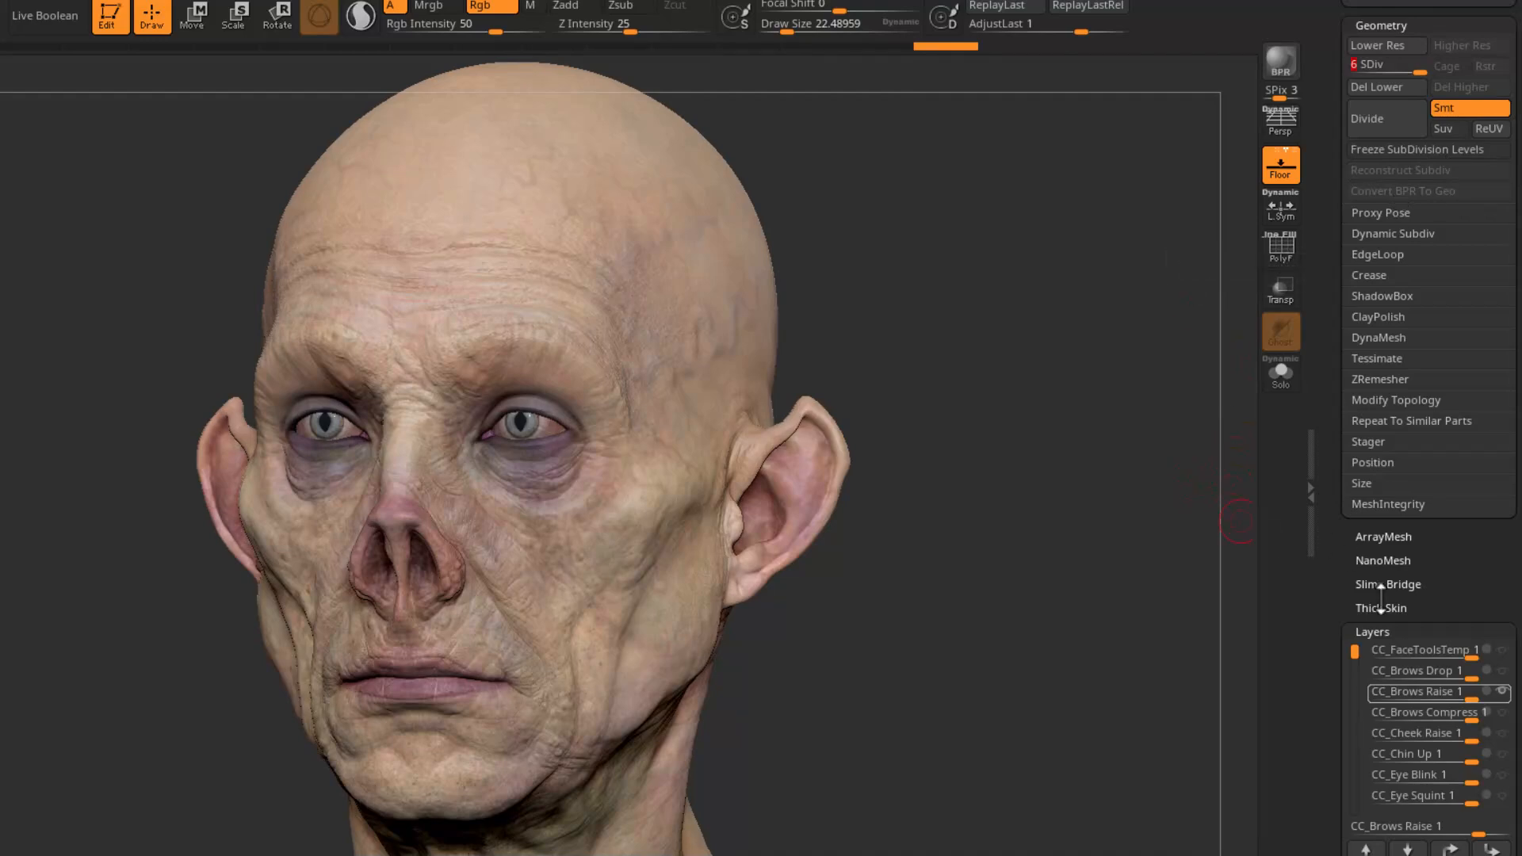
pyautogui.moveTo(1463, 694)
pyautogui.mouseDown()
pyautogui.moveTo(1406, 697)
pyautogui.moveTo(1441, 697)
pyautogui.mouseUp()
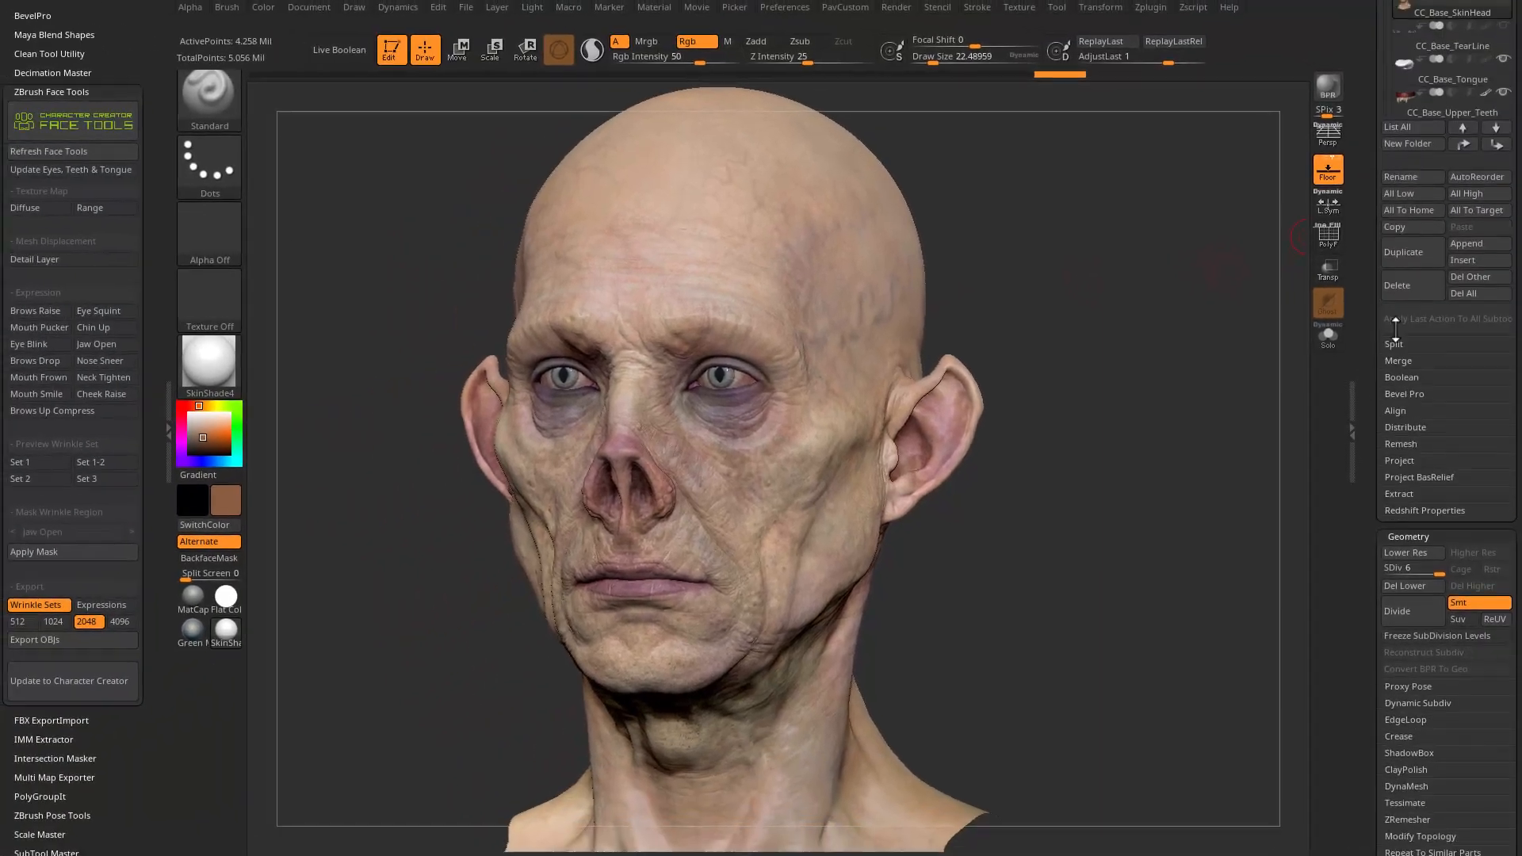
# Step: Turn off polypaint on CC_Base_SkinHead and view it with the Green Metallic material and a white color
pyautogui.scroll(5, 1467, 238)
pyautogui.click(1486, 271)
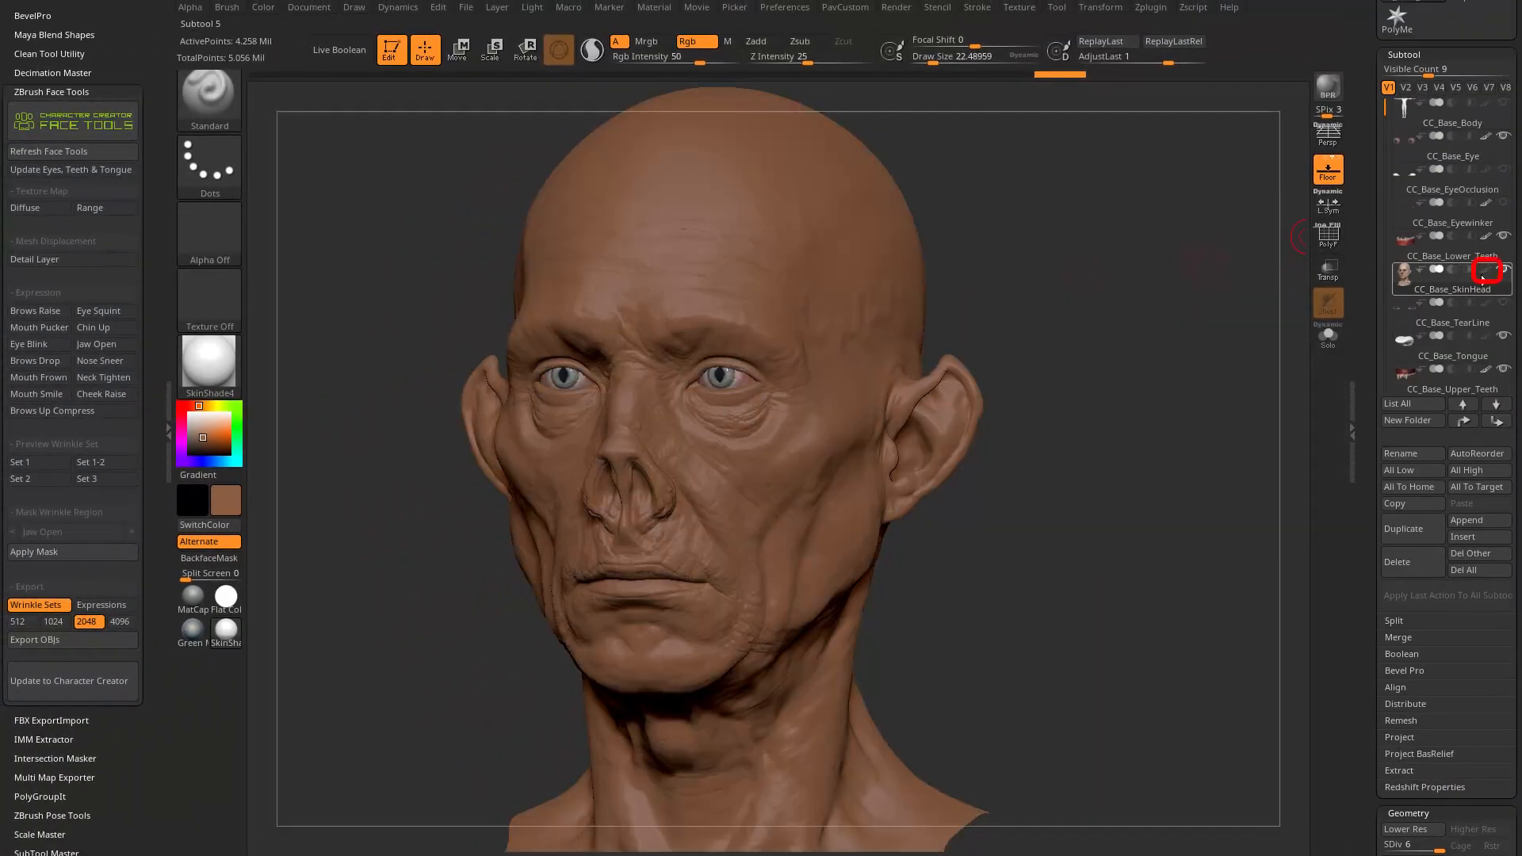
pyautogui.click(202, 364)
pyautogui.click(559, 420)
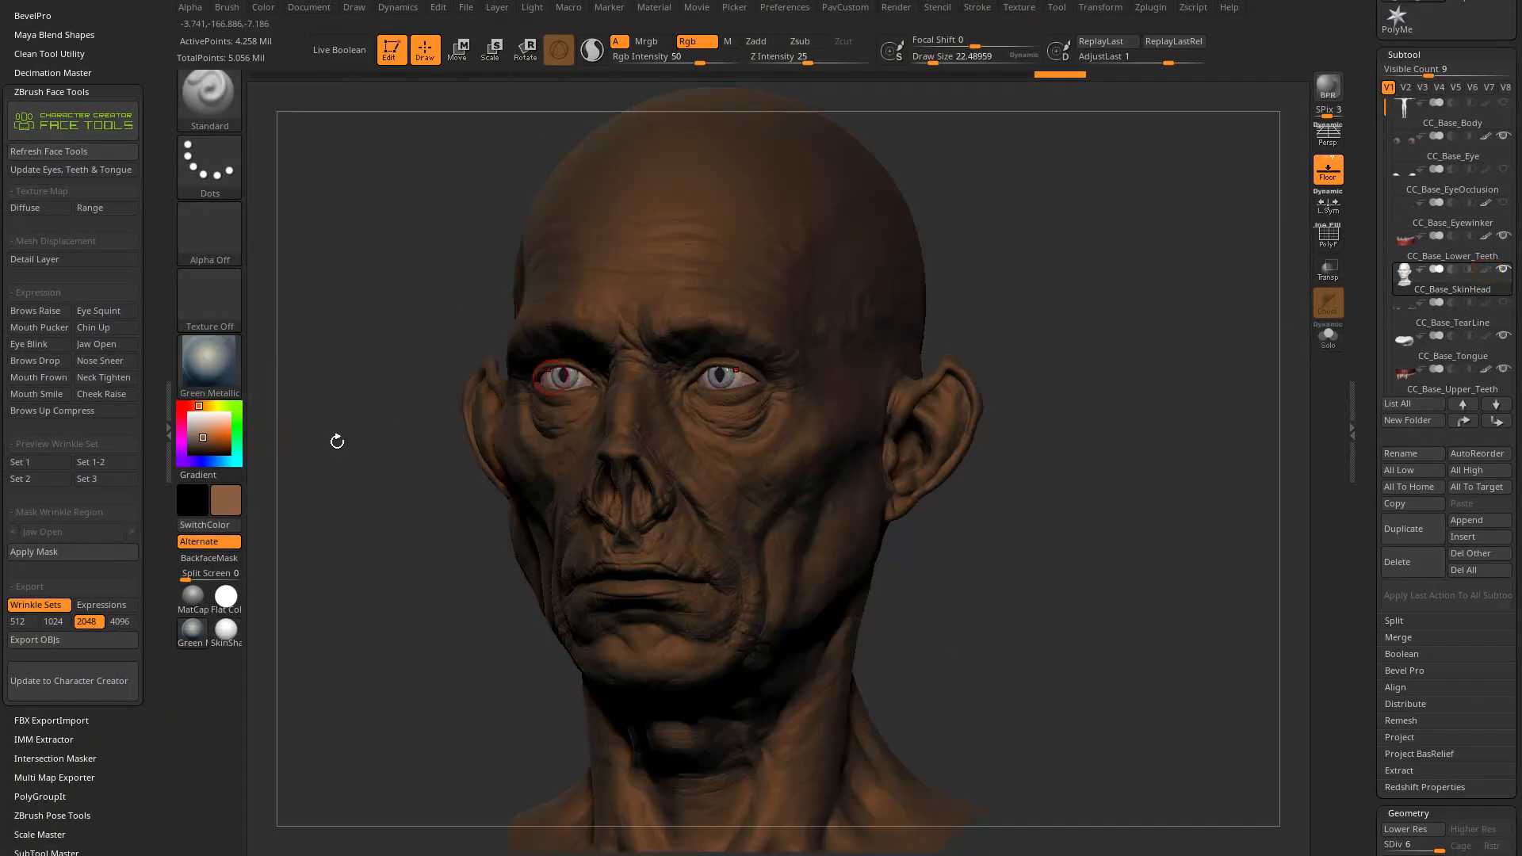
# Step: Set the CC_Brows Raise layer's intensity to 1 and inspect the forehead wrinkles from both sides
pyautogui.scroll(-10, 1443, 714)
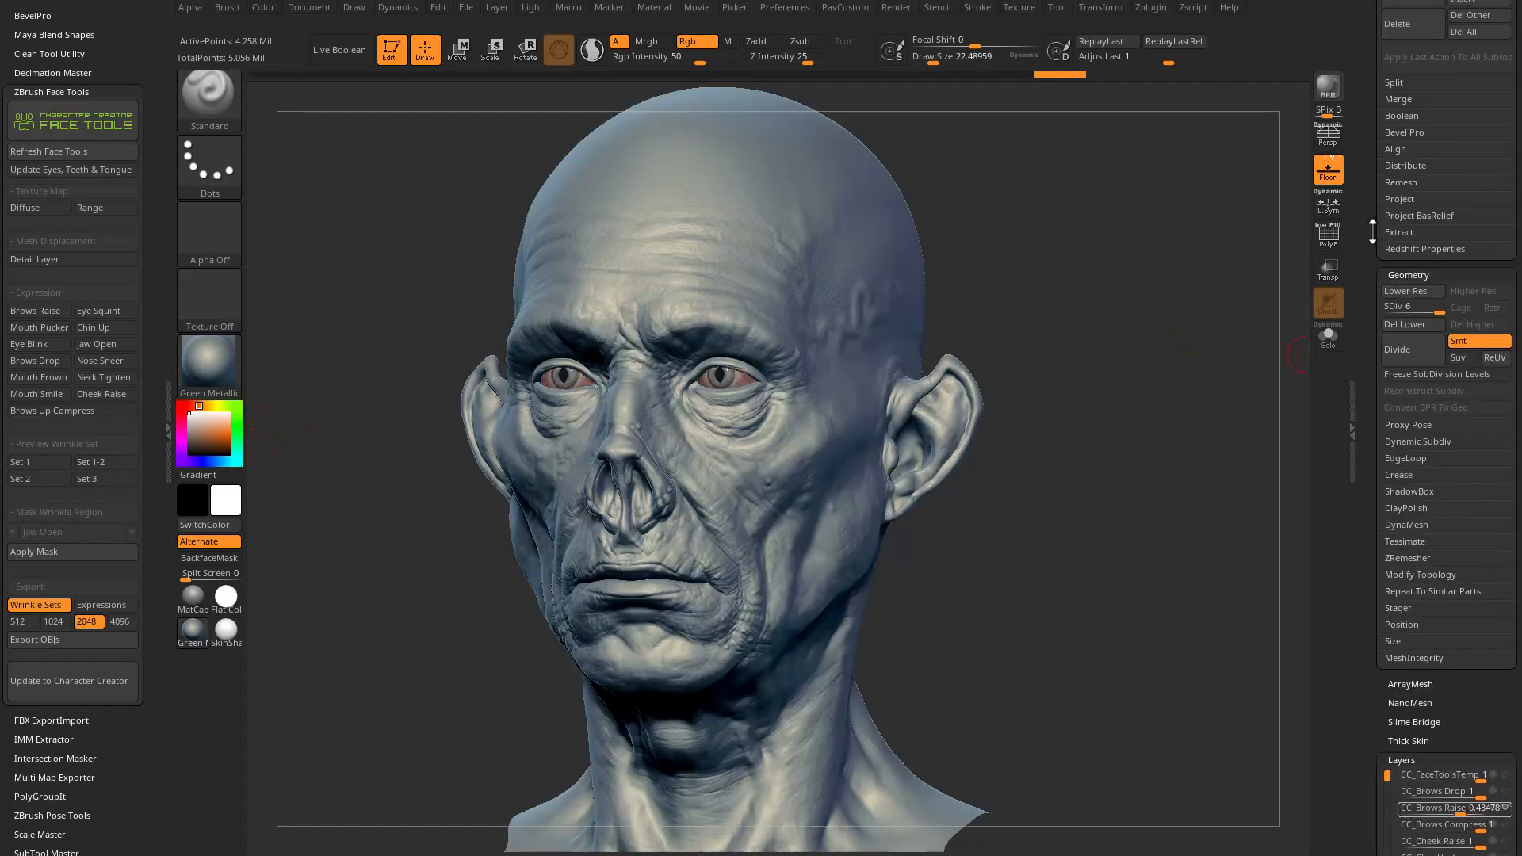
pyautogui.moveTo(1467, 516); pyautogui.dragTo(1499, 514)
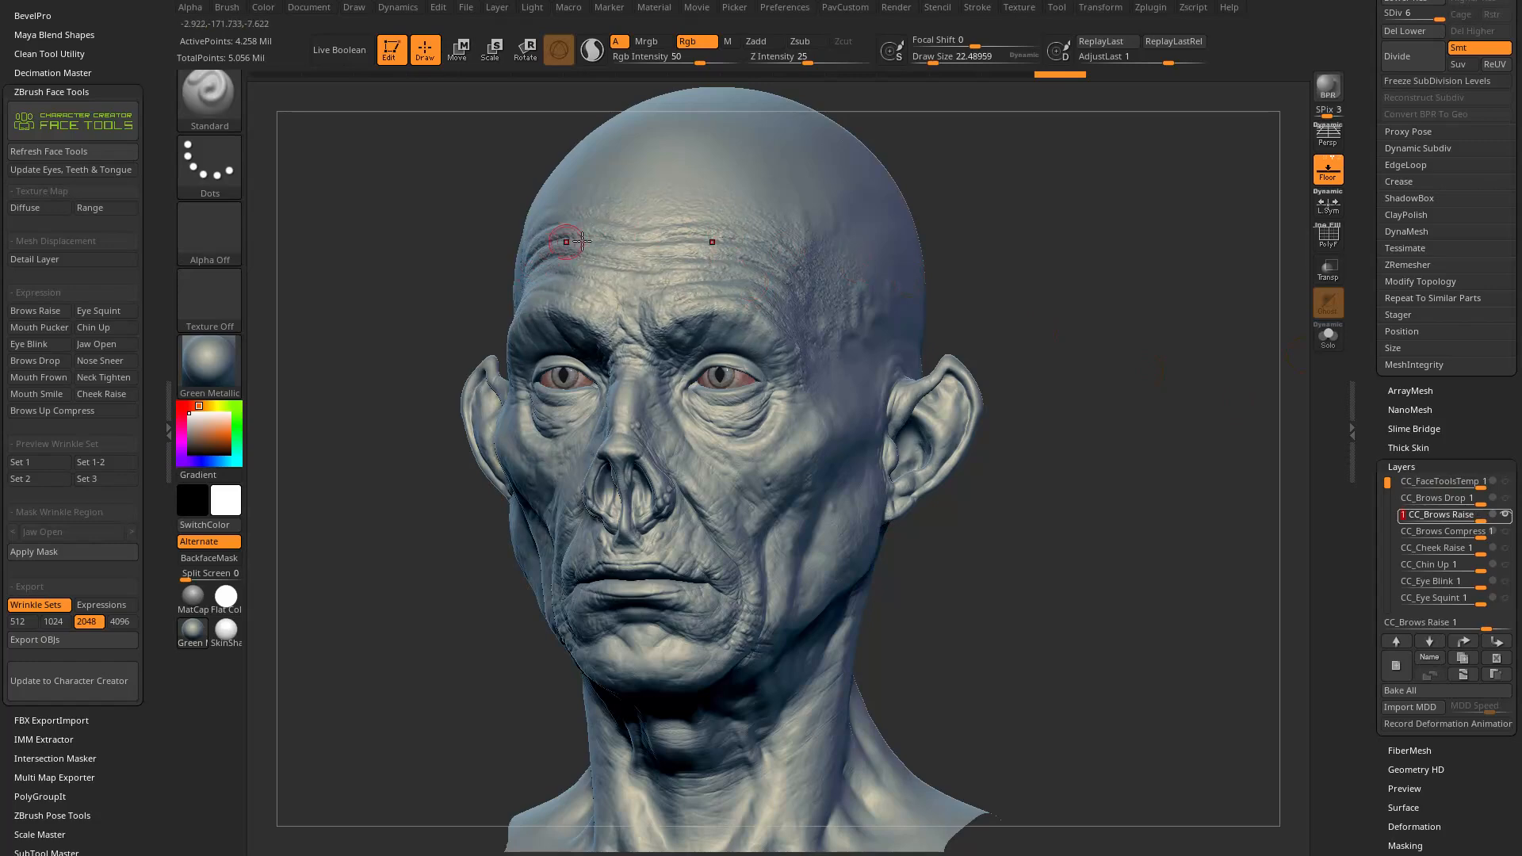
pyautogui.moveTo(980, 286); pyautogui.dragTo(1133, 282)
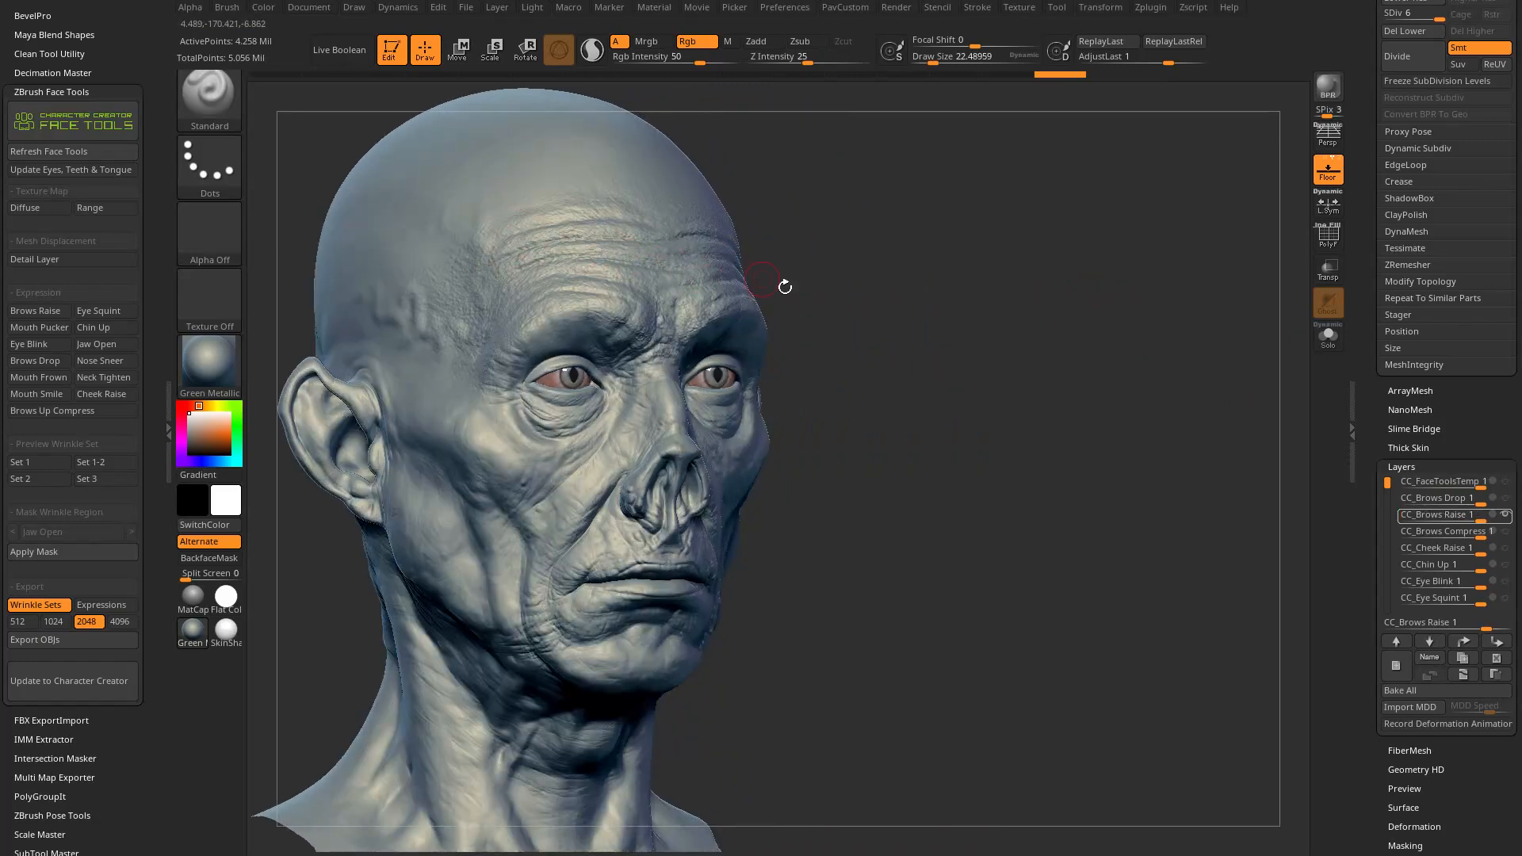
# Step: Turn polypaint back on for CC_Base_SkinHead and switch the material to SkinShade4
pyautogui.scroll(3, 1411, 238)
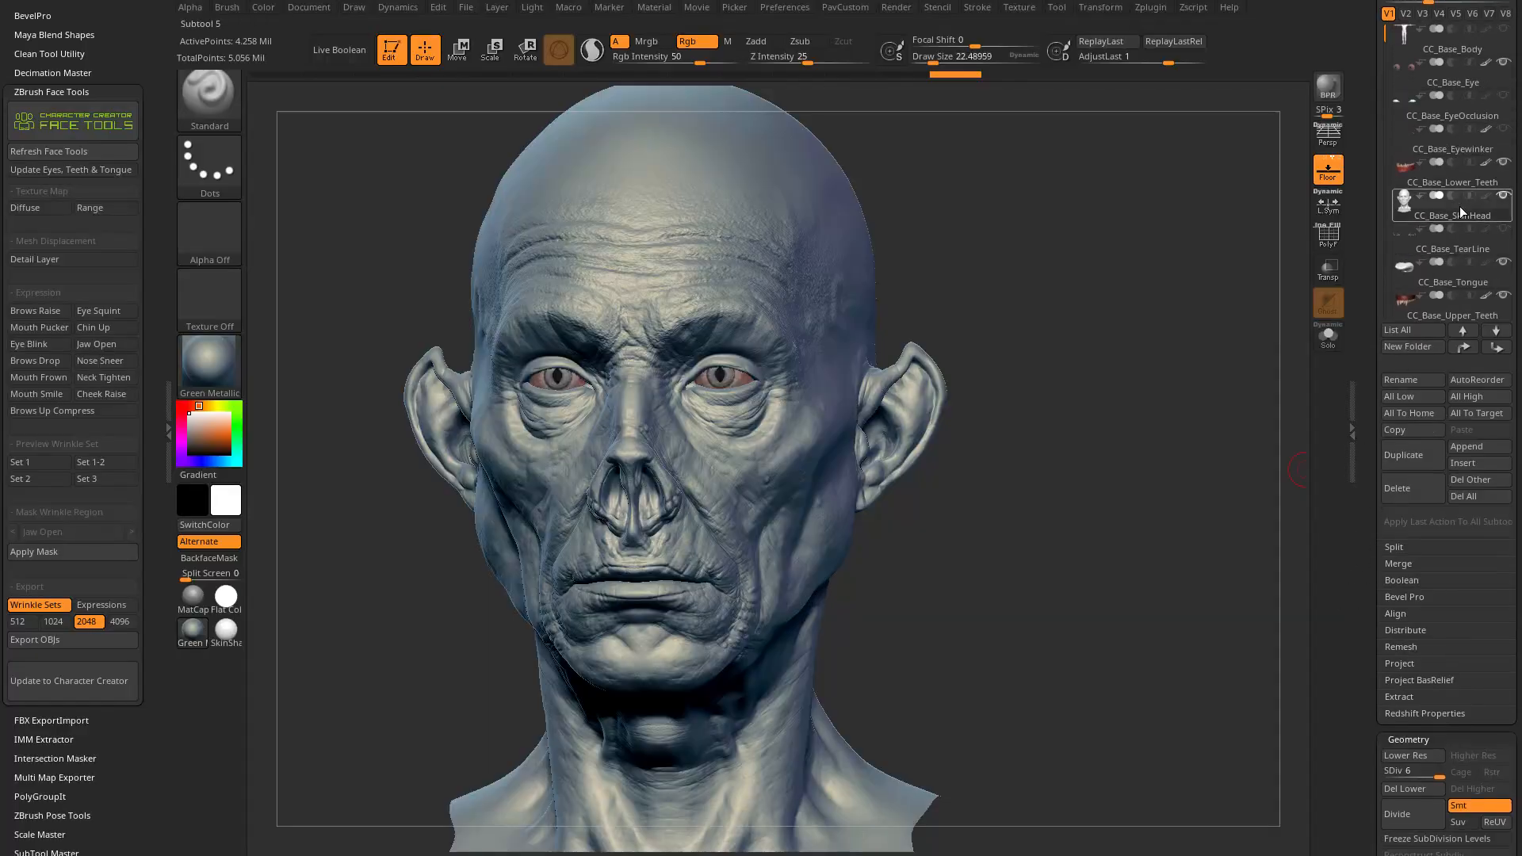
pyautogui.click(1486, 198)
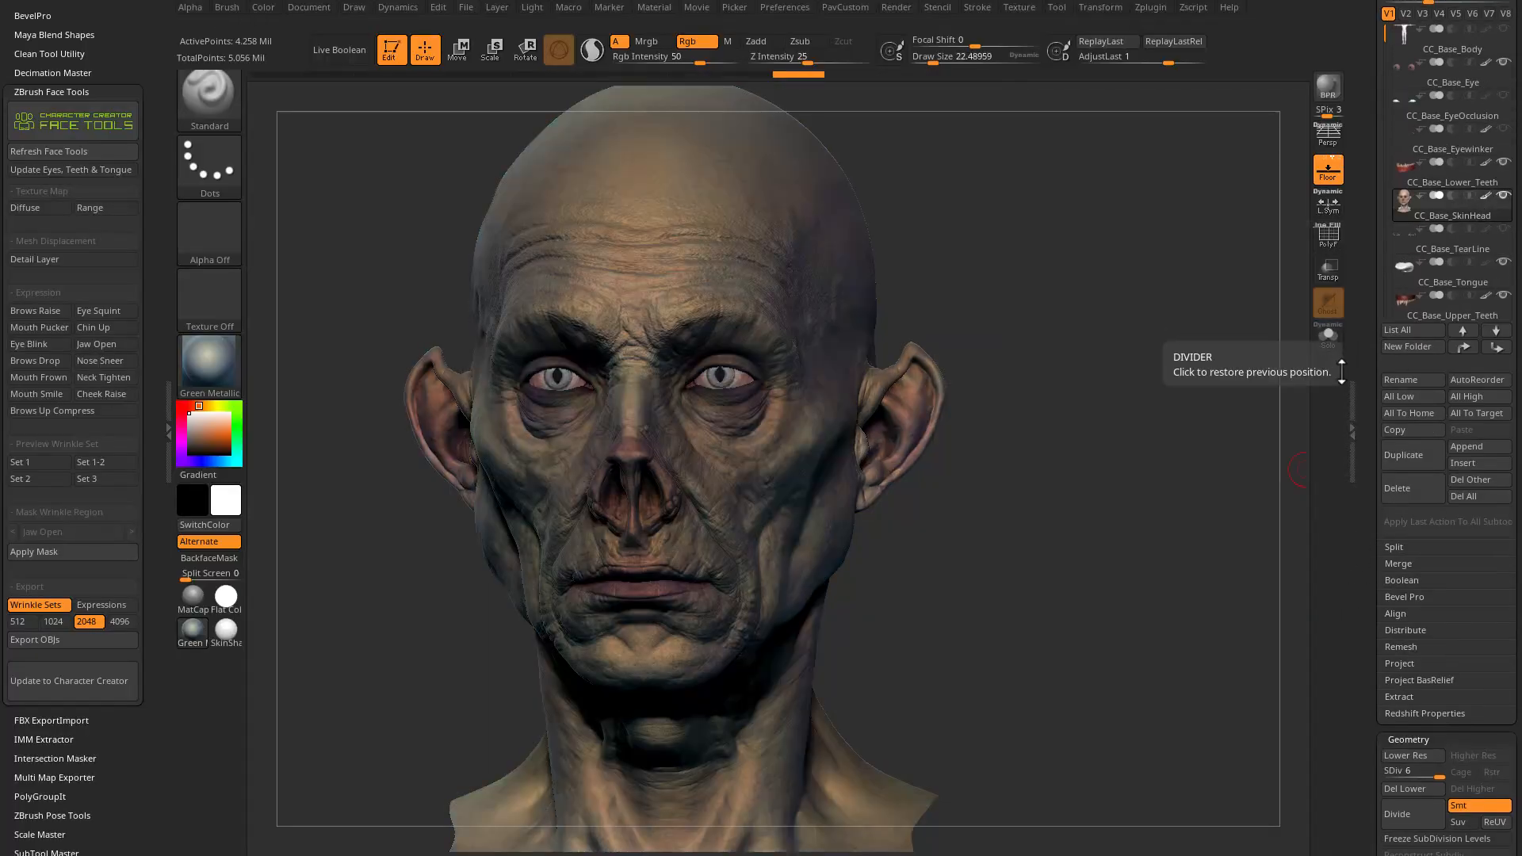
pyautogui.moveTo(1366, 375); pyautogui.dragTo(1366, 226)
pyautogui.click(230, 366)
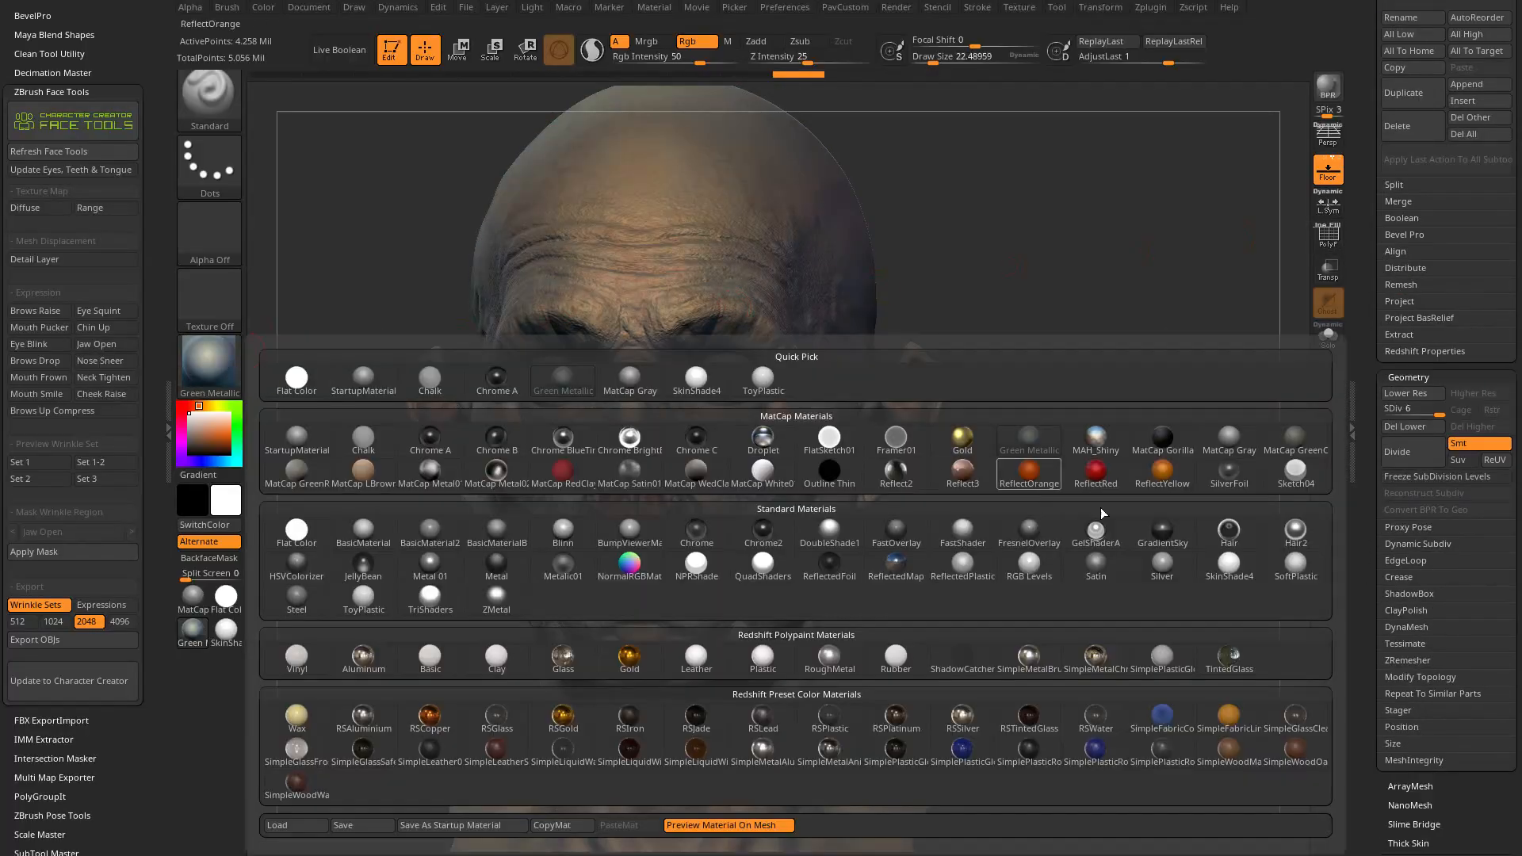
pyautogui.click(1253, 567)
pyautogui.moveTo(1365, 501); pyautogui.dragTo(1366, 328)
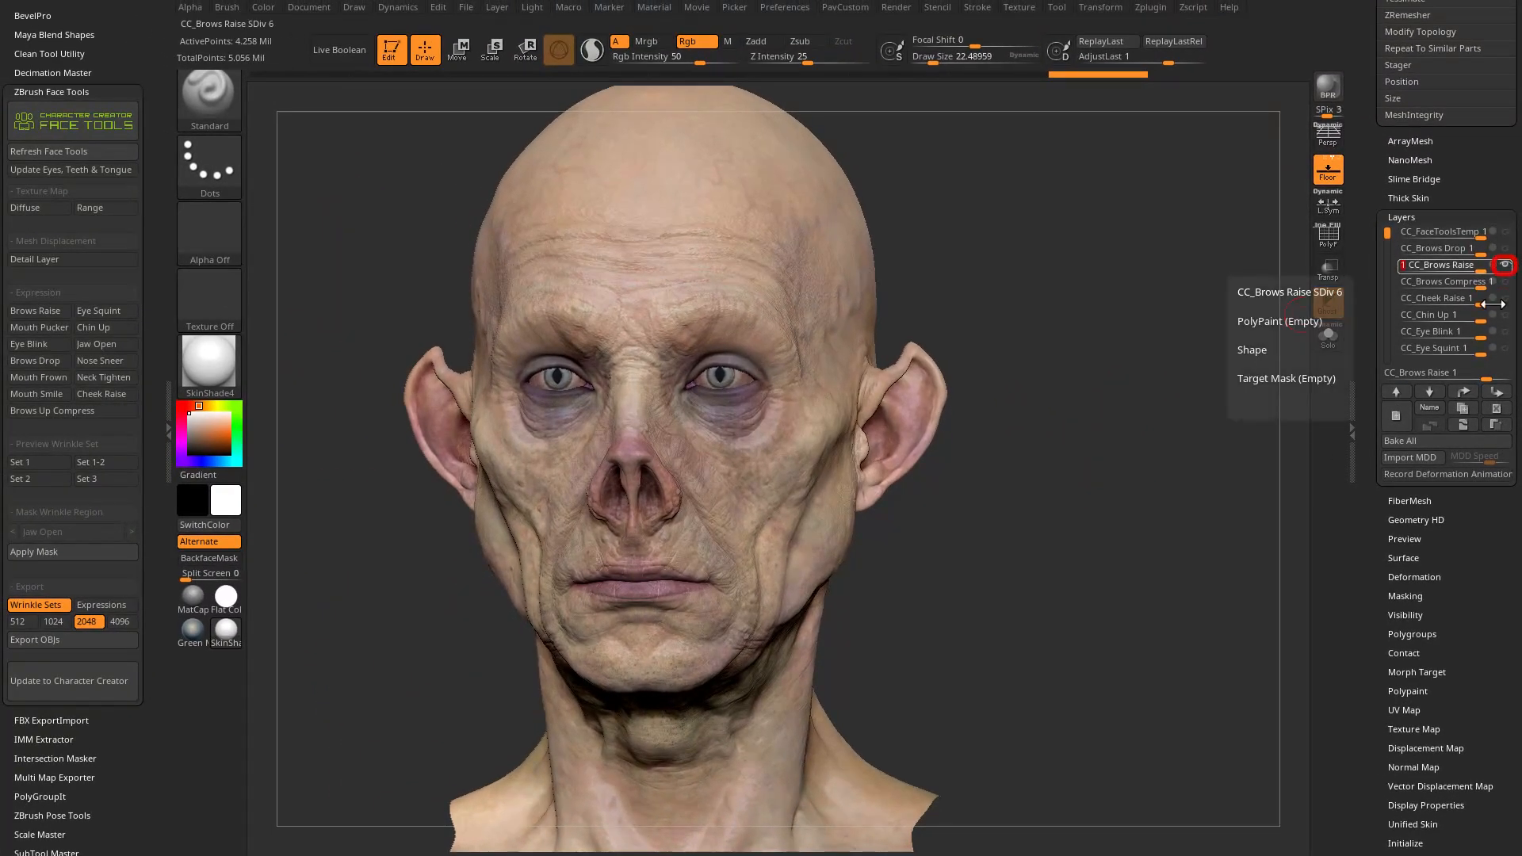
# Step: Hide the CC_Brows Raise layer and view the whole neutral head from the front
pyautogui.click(1505, 265)
pyautogui.moveTo(1189, 364); pyautogui.dragTo(1198, 409)
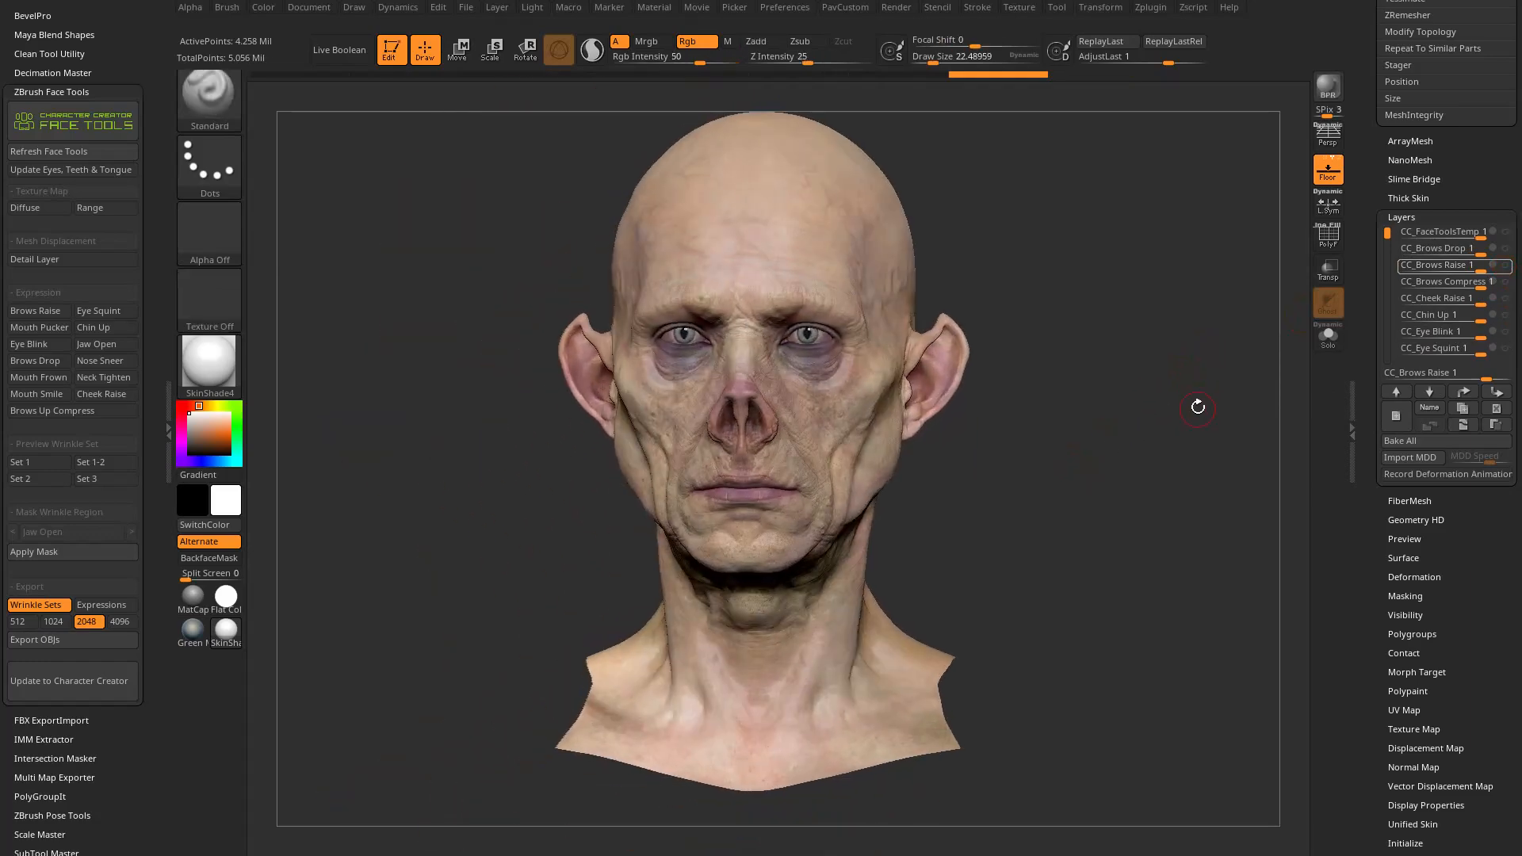
pyautogui.keyDown('alt'); pyautogui.moveTo(1082, 285); pyautogui.dragTo(1110, 323); pyautogui.keyUp('alt')
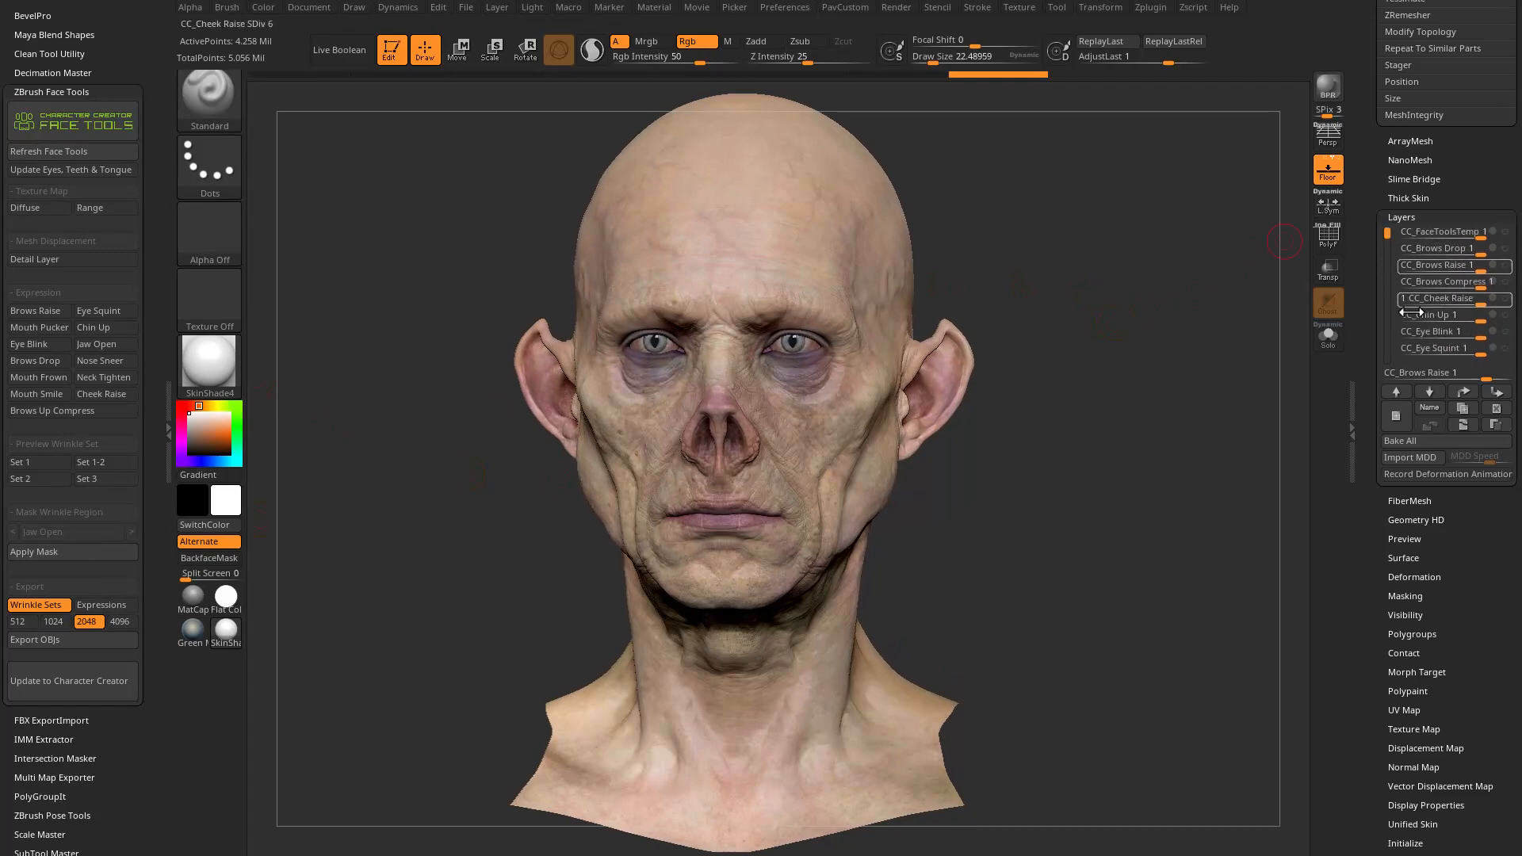
pyautogui.moveTo(1206, 282); pyautogui.dragTo(1203, 345)
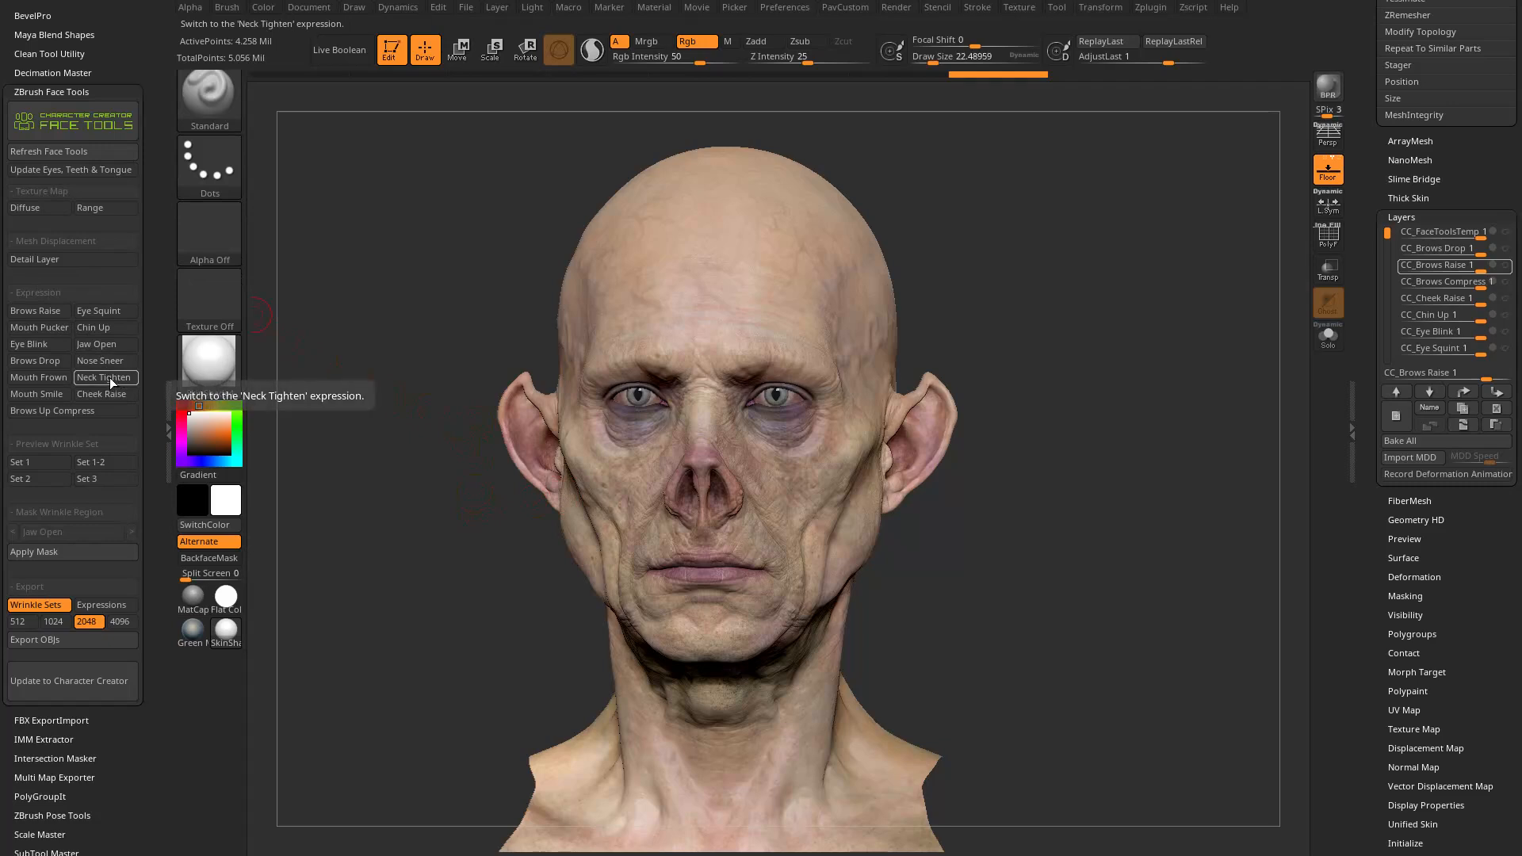
# Step: Activate the Brows Raise expression in ZBrush Face Tools, frame the face closely and set the draw size to about 46
pyautogui.click(34, 311)
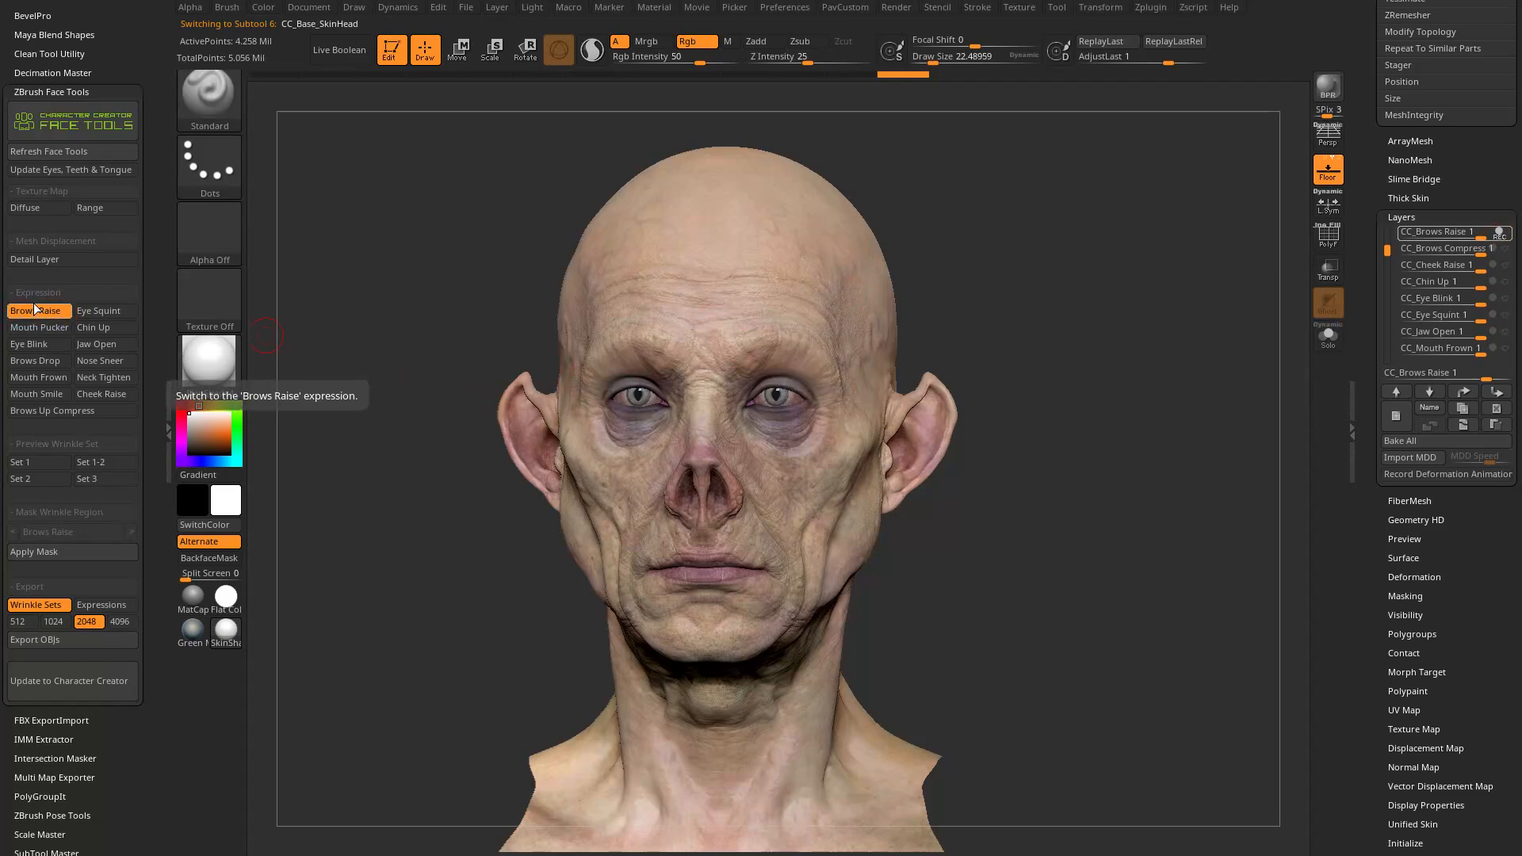
pyautogui.moveTo(1009, 241)
pyautogui.mouseDown()
pyautogui.moveTo(1084, 258)
pyautogui.moveTo(1141, 313)
pyautogui.moveTo(1156, 296)
pyautogui.moveTo(1134, 295)
pyautogui.mouseUp()
pyautogui.press('s')
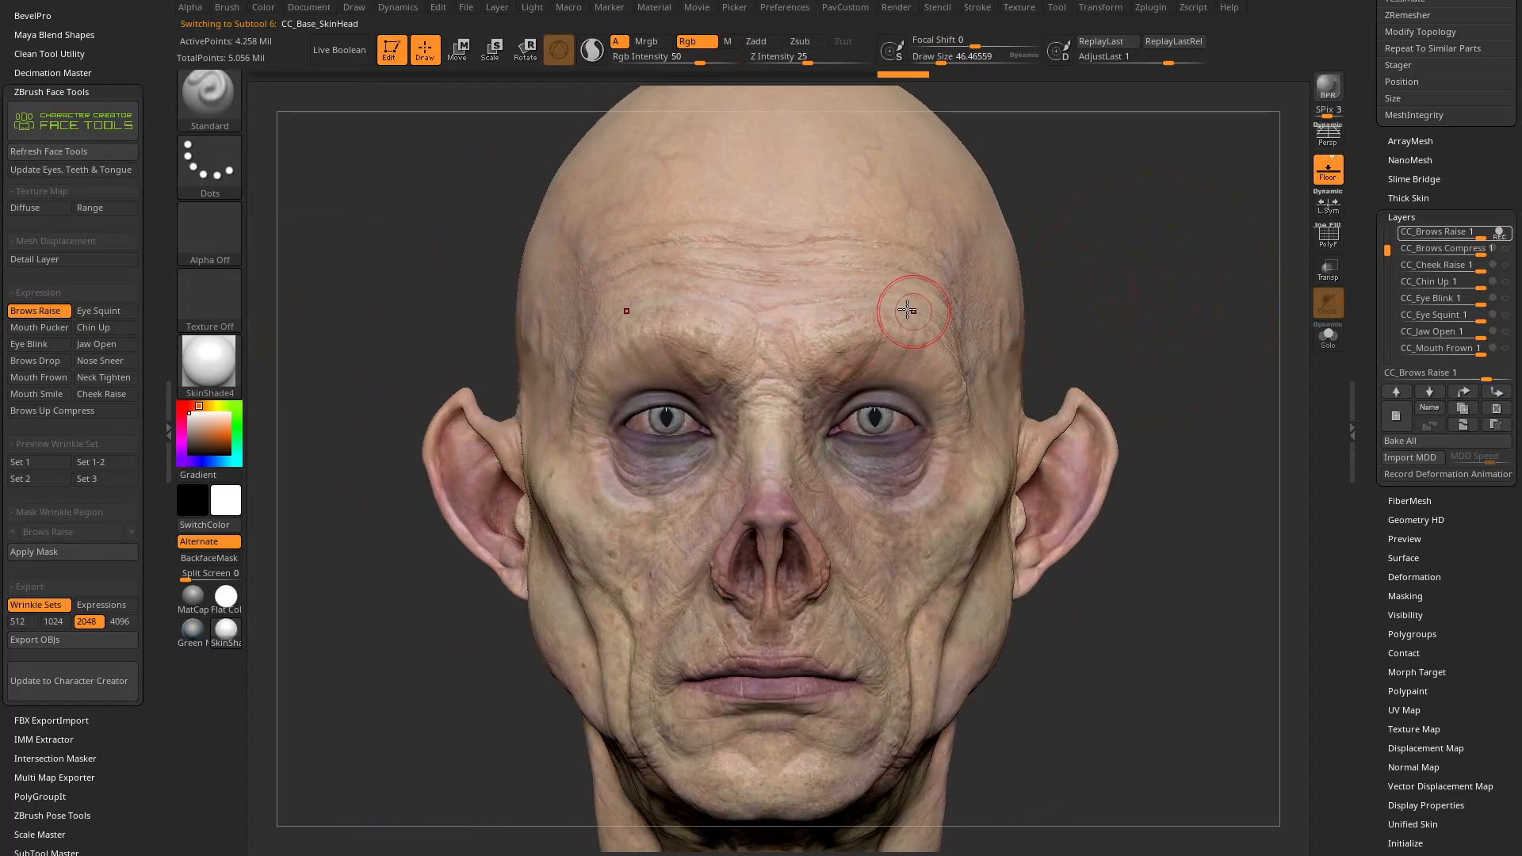
# Step: Set the draw size to about 55 and view the raised brows from a three-quarter angle
pyautogui.moveTo(1146, 266); pyautogui.dragTo(1180, 273)
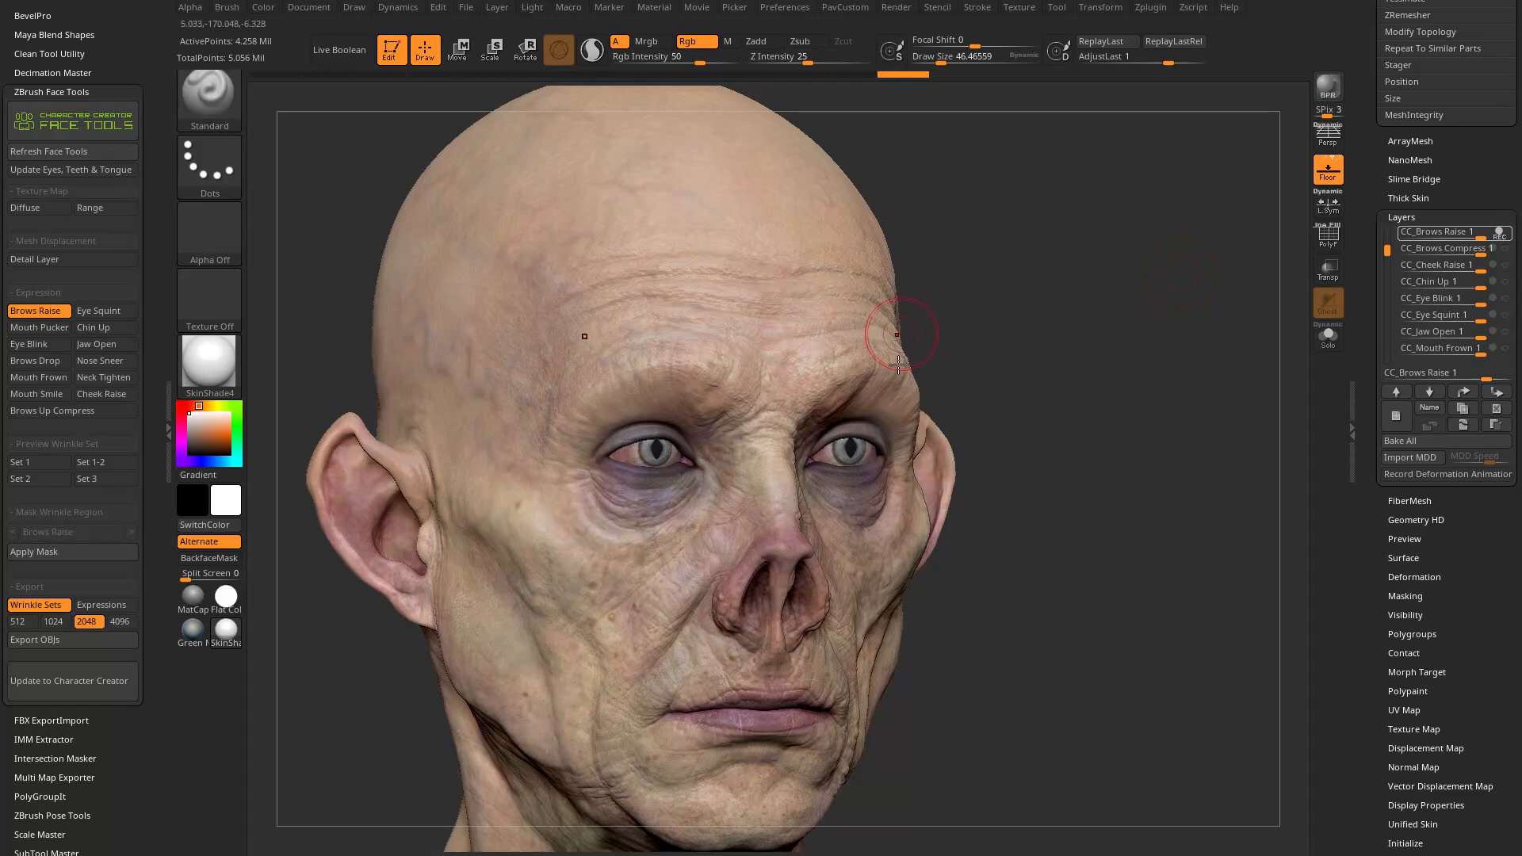
pyautogui.moveTo(1092, 257)
pyautogui.keyDown('ctrl'); pyautogui.mouseDown(button='right')
pyautogui.moveTo(1057, 309)
pyautogui.moveTo(870, 347)
pyautogui.mouseUp(button='right'); pyautogui.keyUp('ctrl')
pyautogui.press('s')
pyautogui.click(1050, 318)
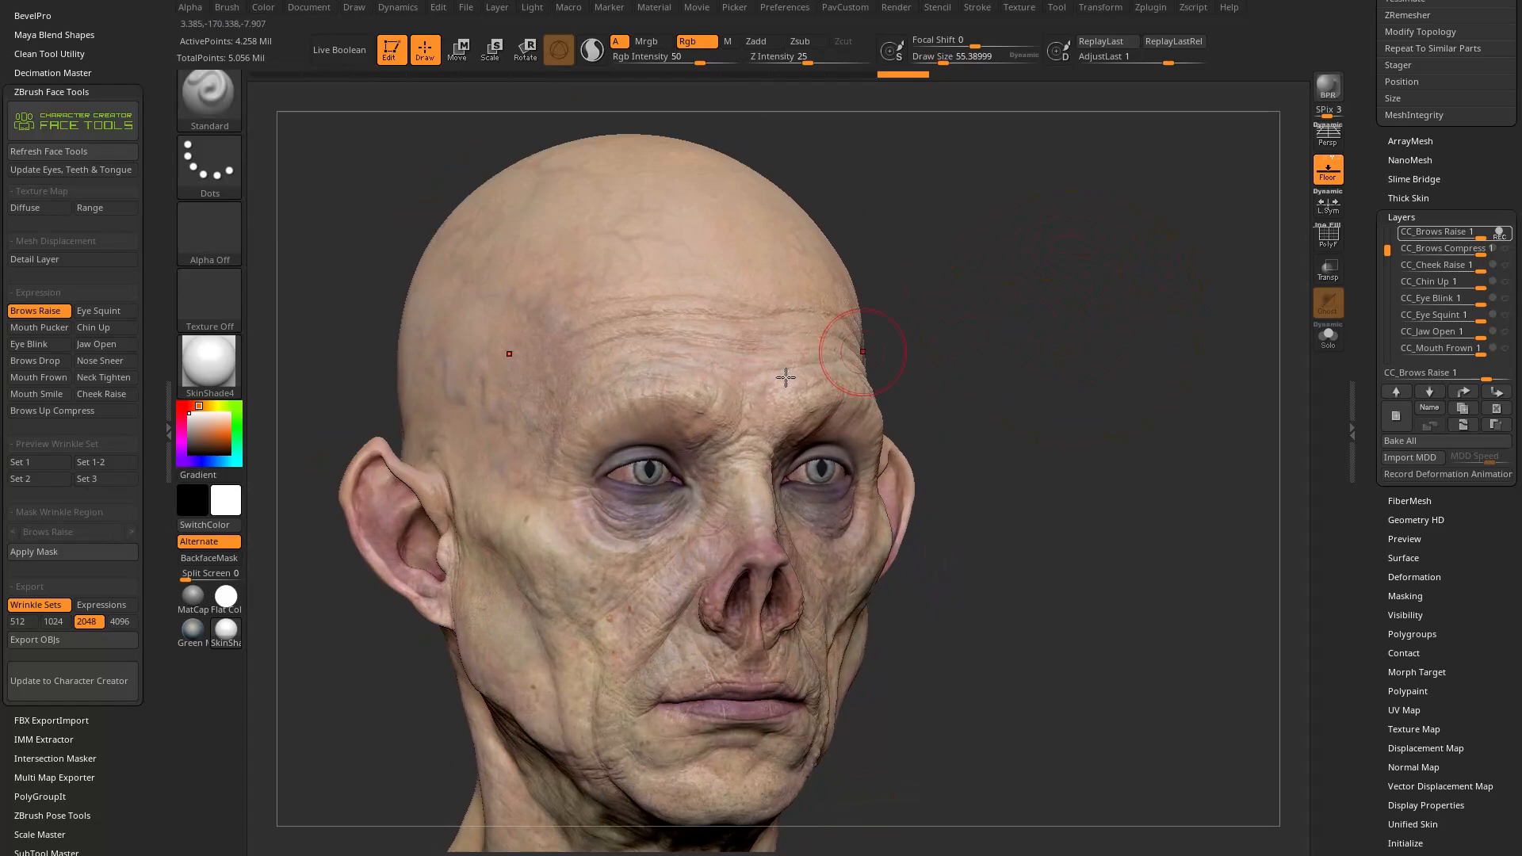
pyautogui.moveTo(597, 430); pyautogui.dragTo(1007, 382, button='right')
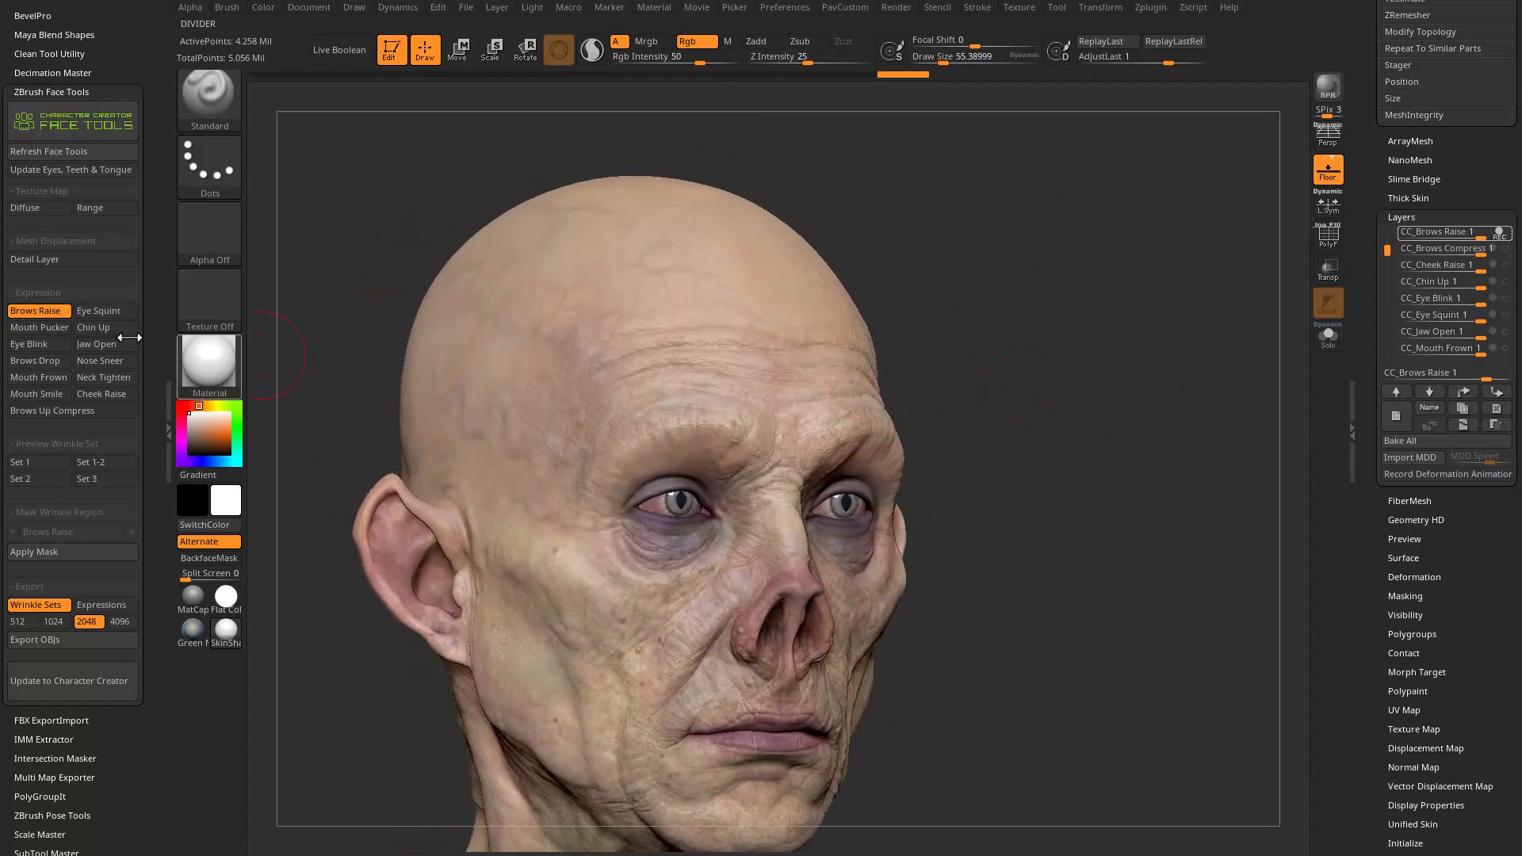
# Step: Show the Range texture map on the head and examine the Brows Raise wrinkle area from several angles
pyautogui.click(102, 207)
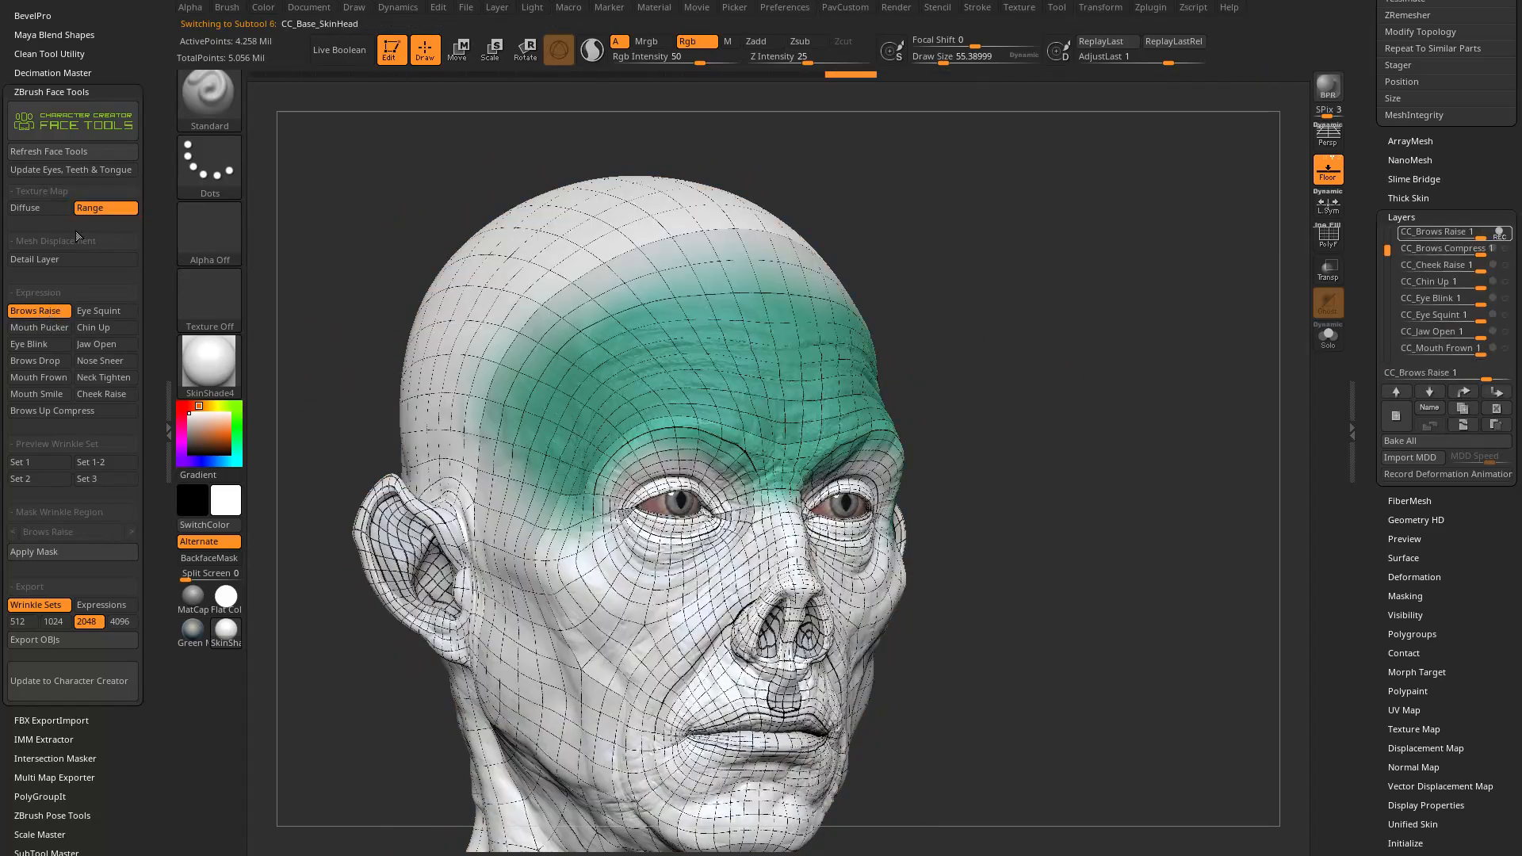
pyautogui.moveTo(994, 258); pyautogui.dragTo(1005, 350)
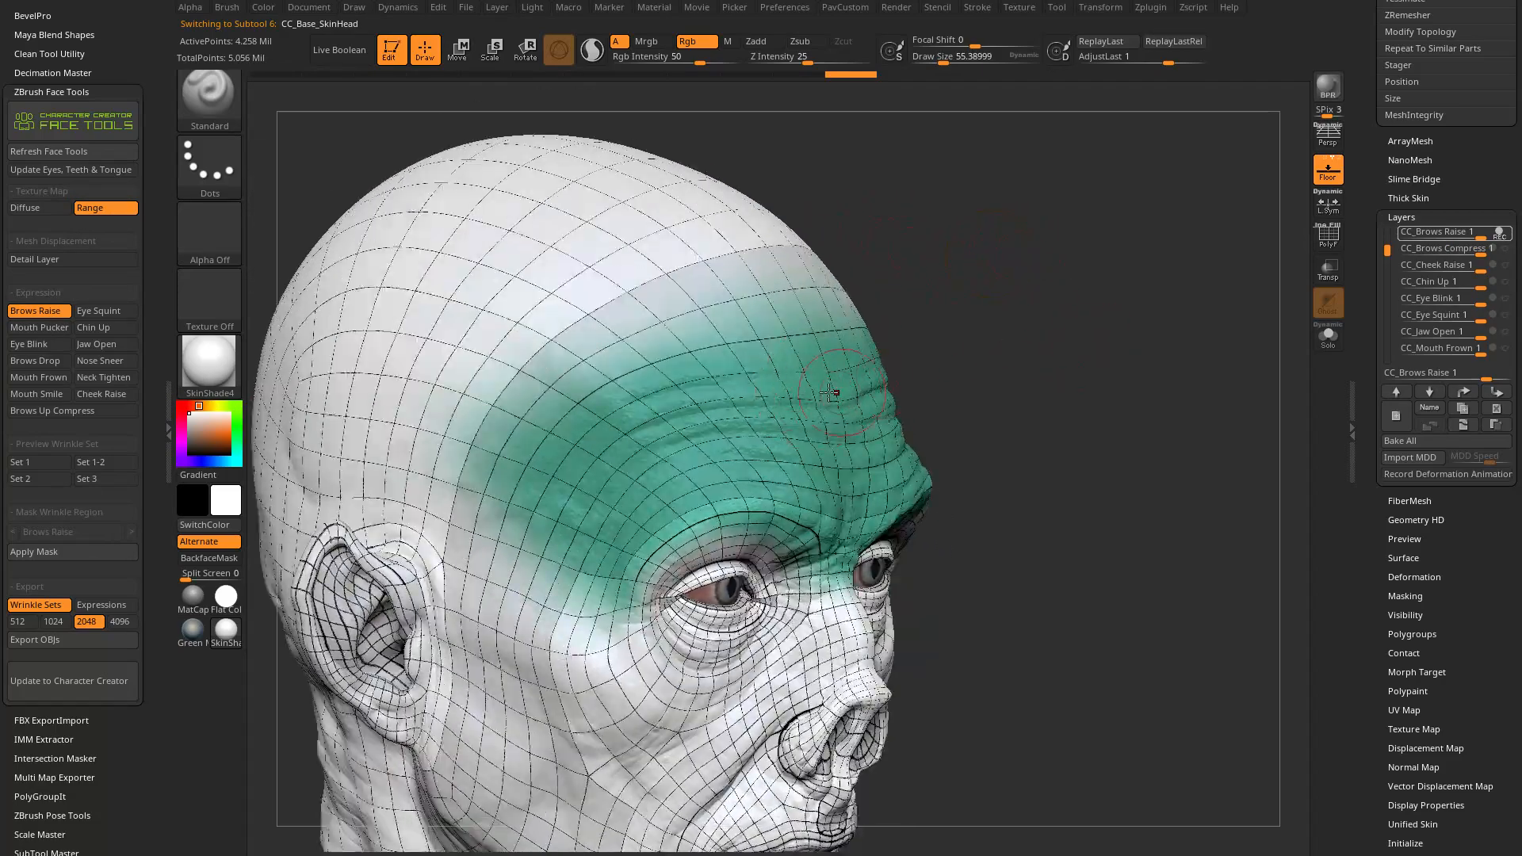
pyautogui.moveTo(1054, 413); pyautogui.dragTo(880, 452)
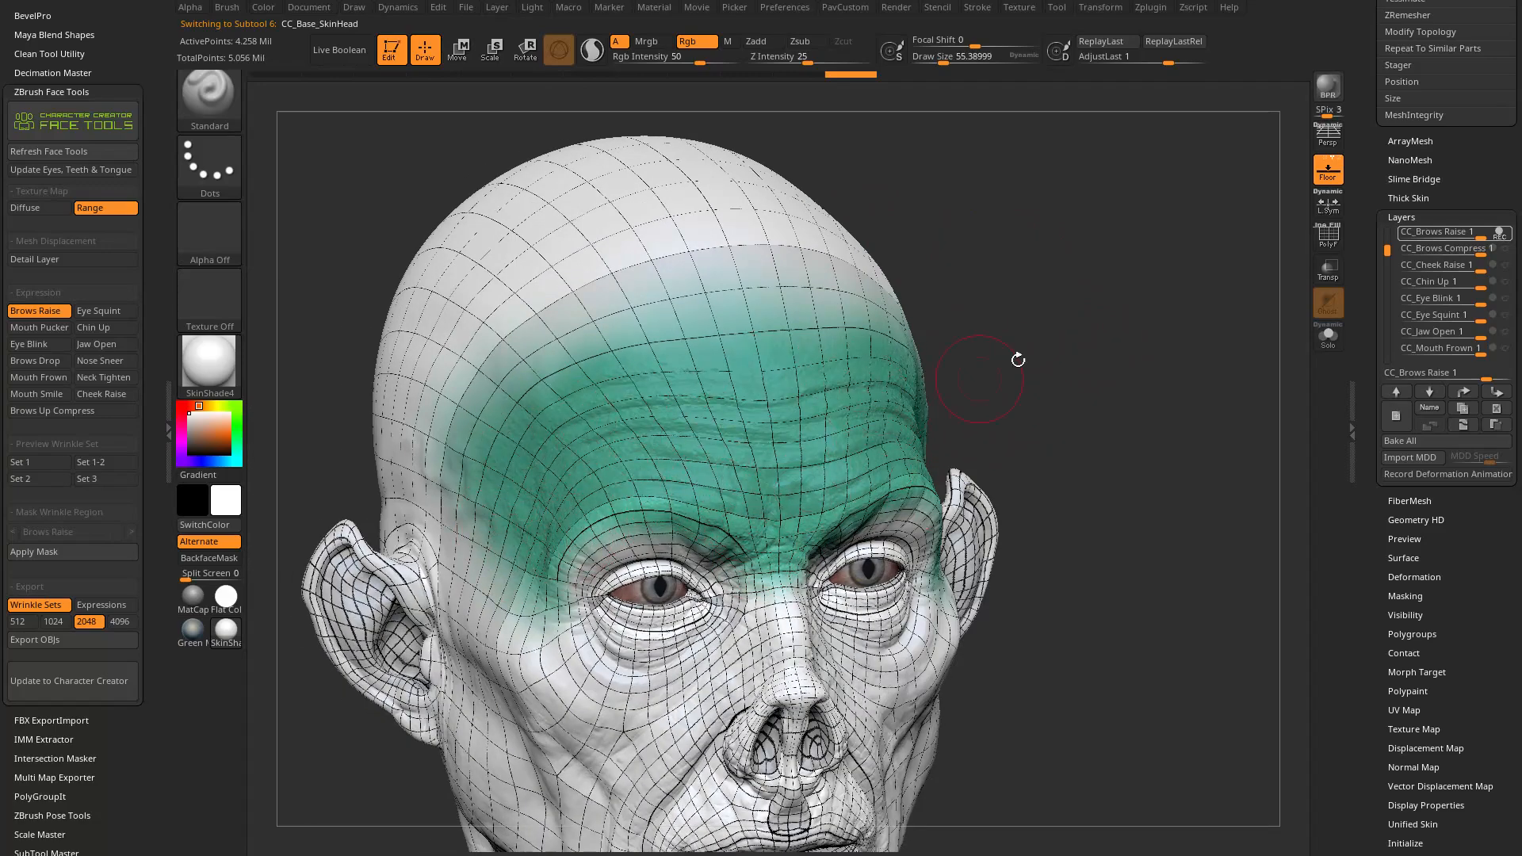
pyautogui.moveTo(958, 388); pyautogui.dragTo(1031, 392)
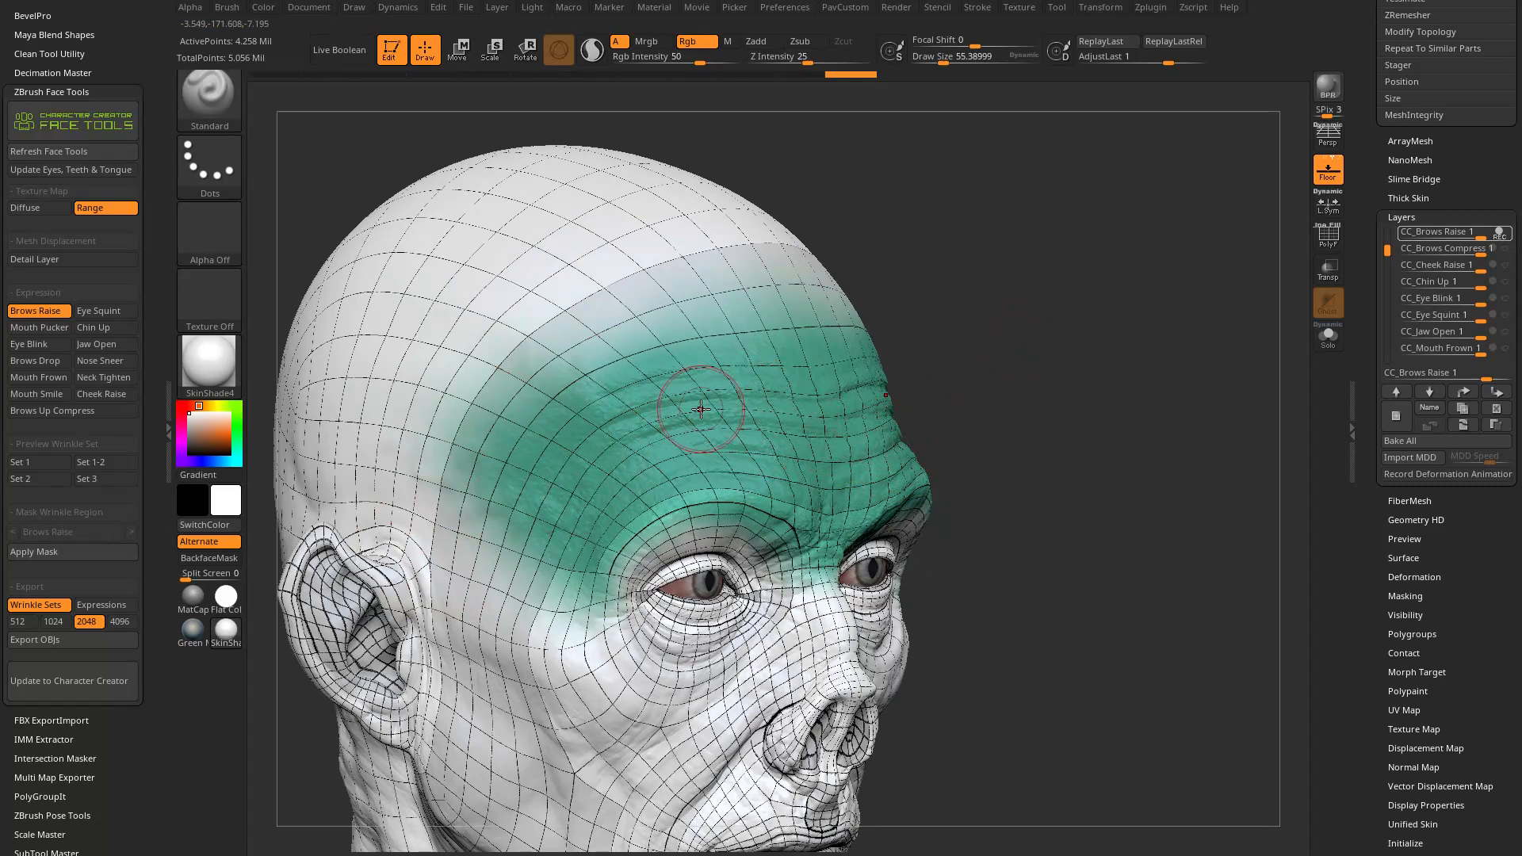
pyautogui.moveTo(1067, 282)
pyautogui.mouseDown()
pyautogui.moveTo(1003, 291)
pyautogui.moveTo(1181, 225)
pyautogui.moveTo(1155, 309)
pyautogui.mouseUp()
pyautogui.keyDown('alt'); pyautogui.moveTo(966, 262); pyautogui.dragTo(868, 382); pyautogui.keyUp('alt')
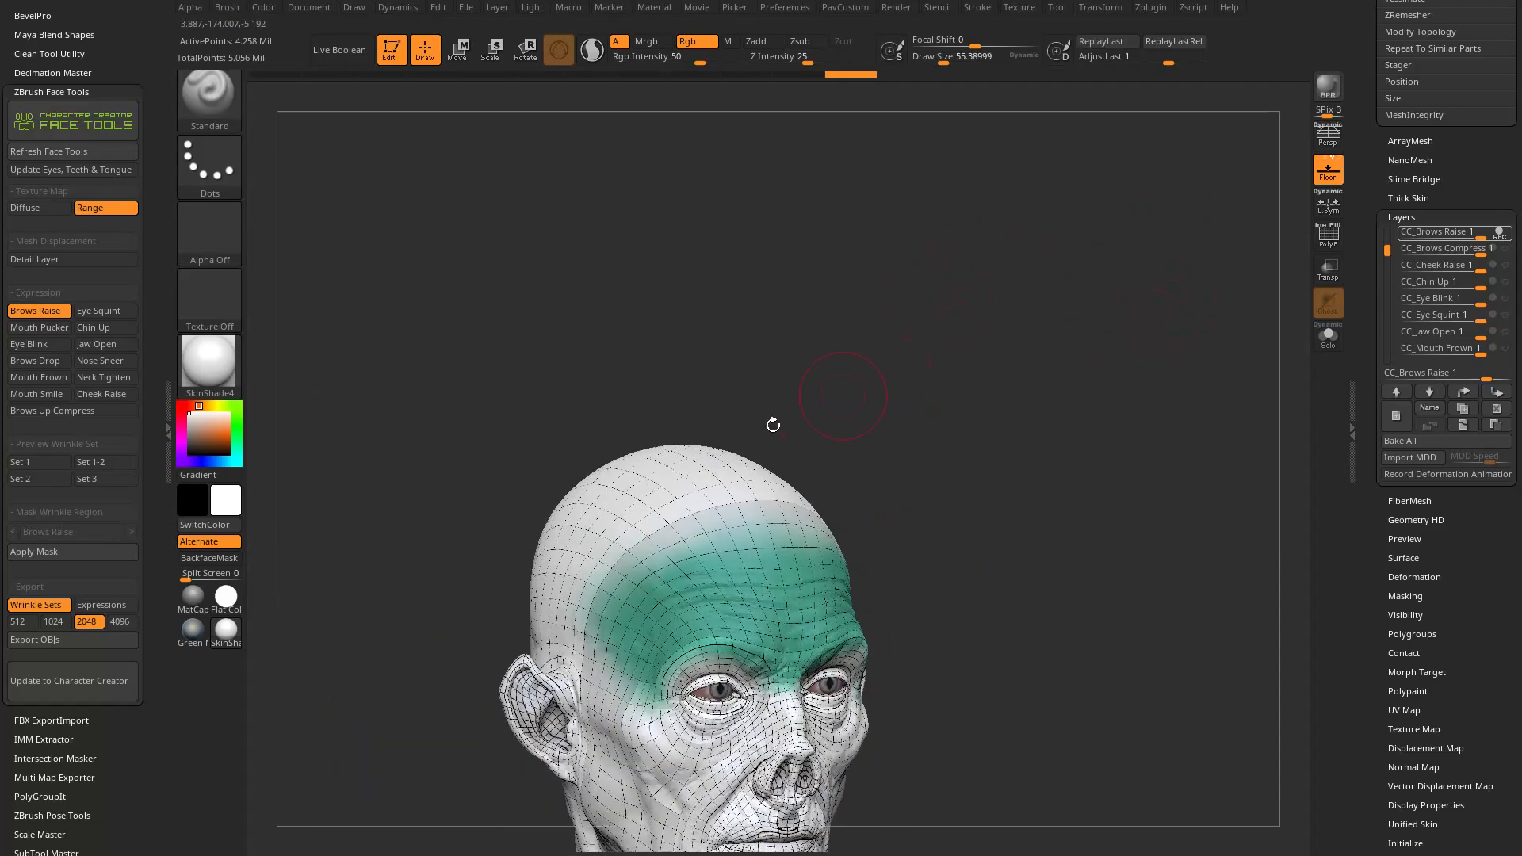
# Step: Check how far the Brows Raise range extends in side and front views, and turn the Range map off
pyautogui.keyDown('alt'); pyautogui.moveTo(638, 311); pyautogui.dragTo(759, 339); pyautogui.keyUp('alt')
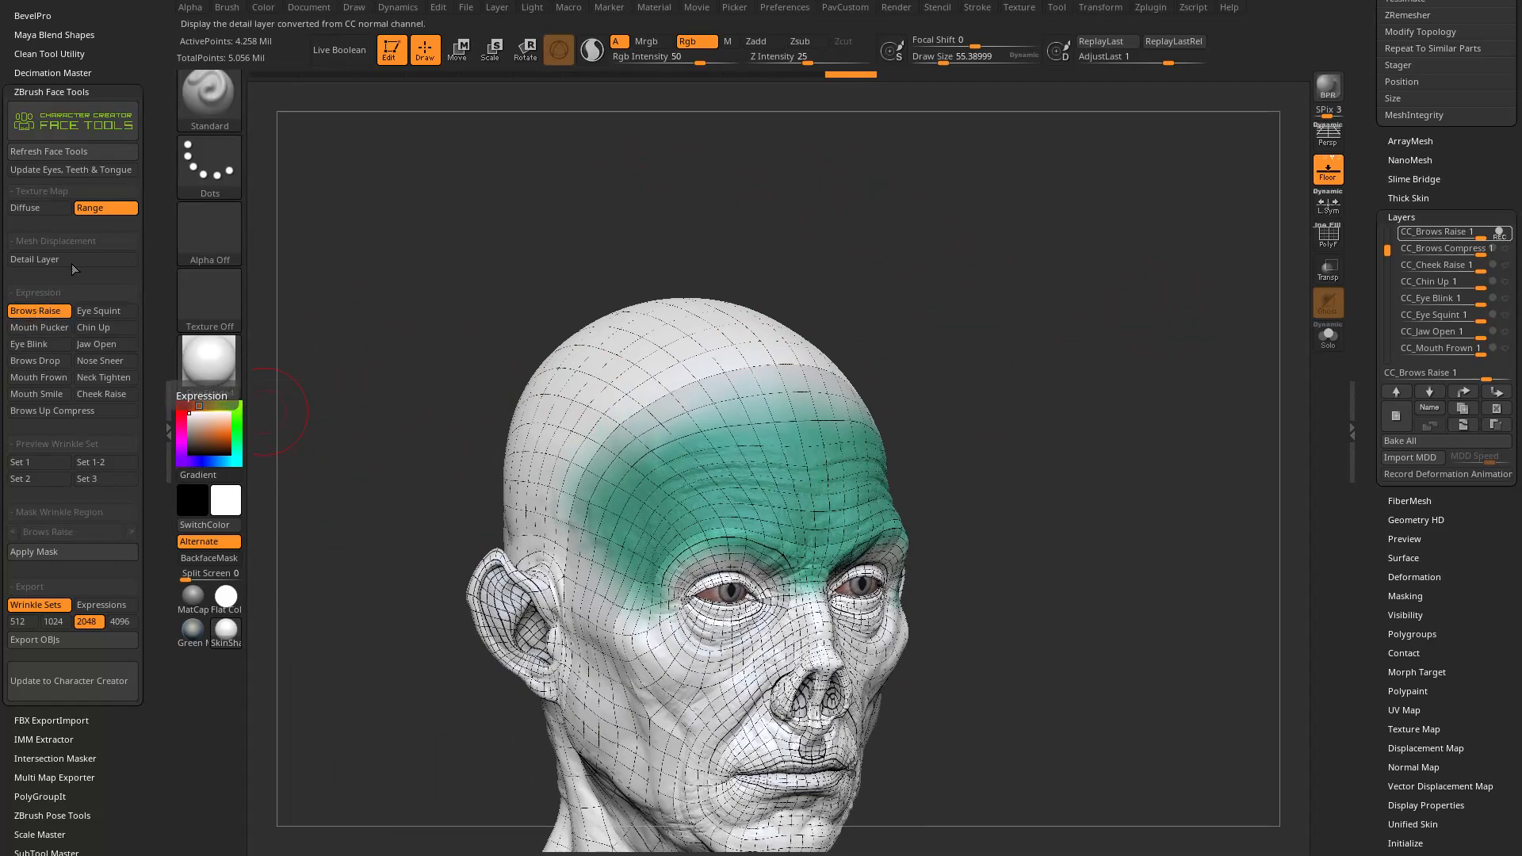
pyautogui.moveTo(1093, 481)
pyautogui.keyDown('alt'); pyautogui.mouseDown()
pyautogui.moveTo(1081, 439)
pyautogui.moveTo(1138, 479)
pyautogui.moveTo(1072, 478)
pyautogui.mouseUp(); pyautogui.keyUp('alt')
pyautogui.moveTo(526, 395); pyautogui.dragTo(594, 428)
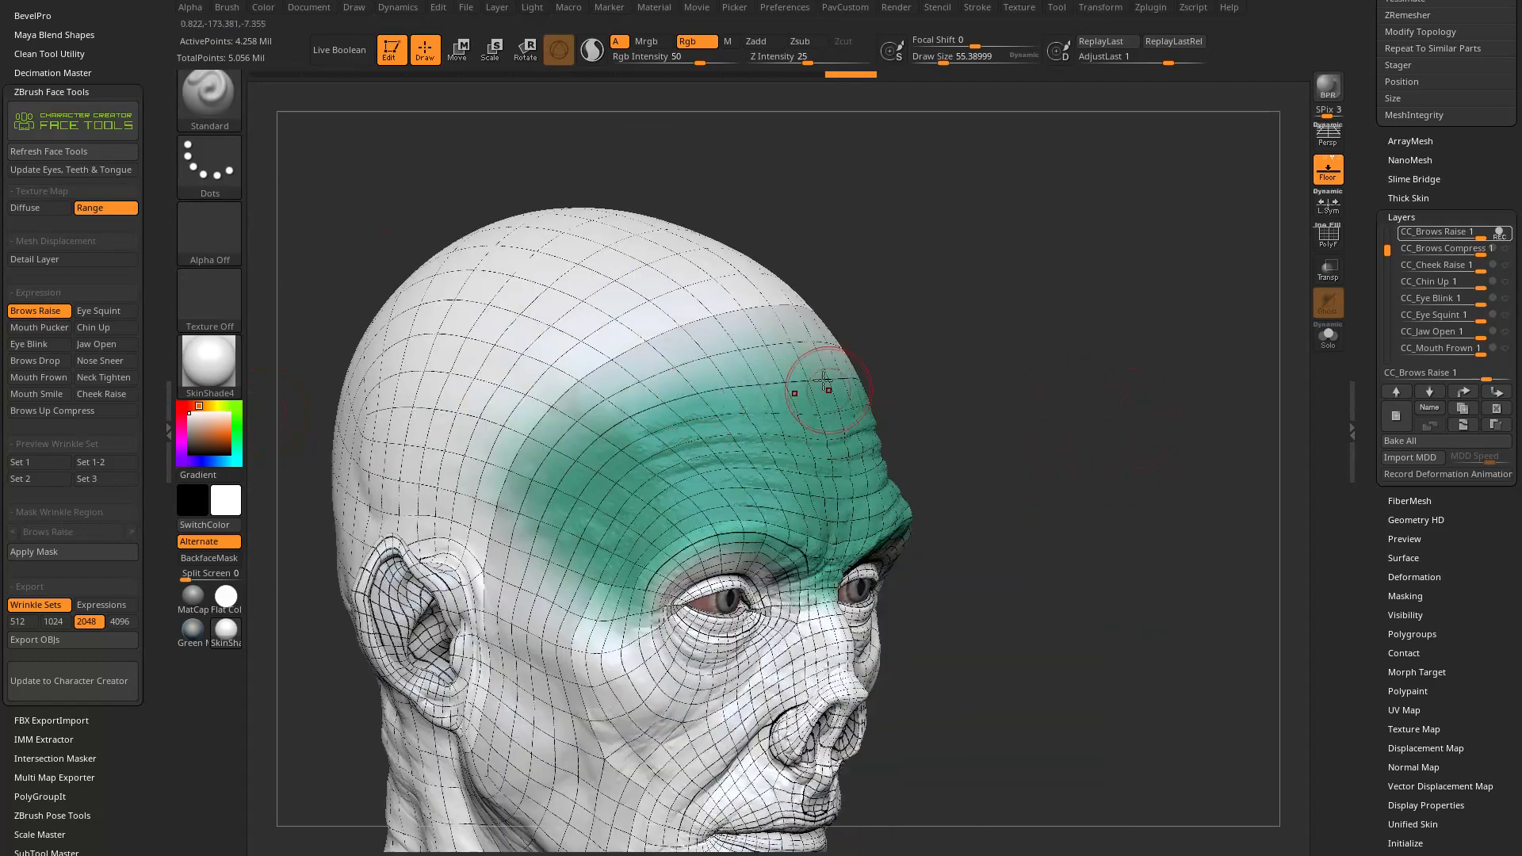
pyautogui.moveTo(1046, 428); pyautogui.dragTo(927, 418)
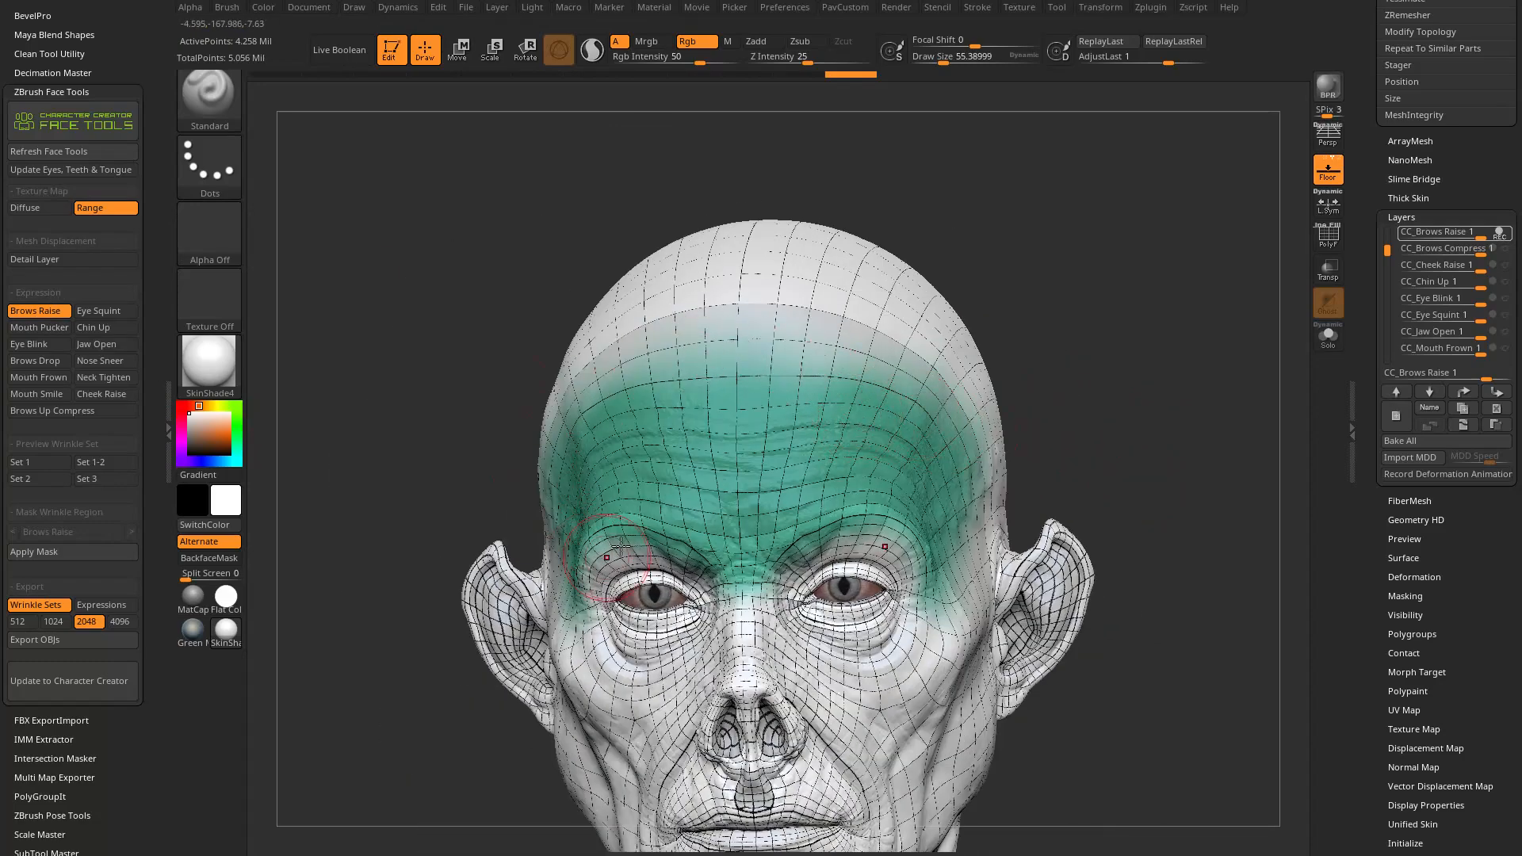
pyautogui.moveTo(1110, 305); pyautogui.dragTo(1063, 299)
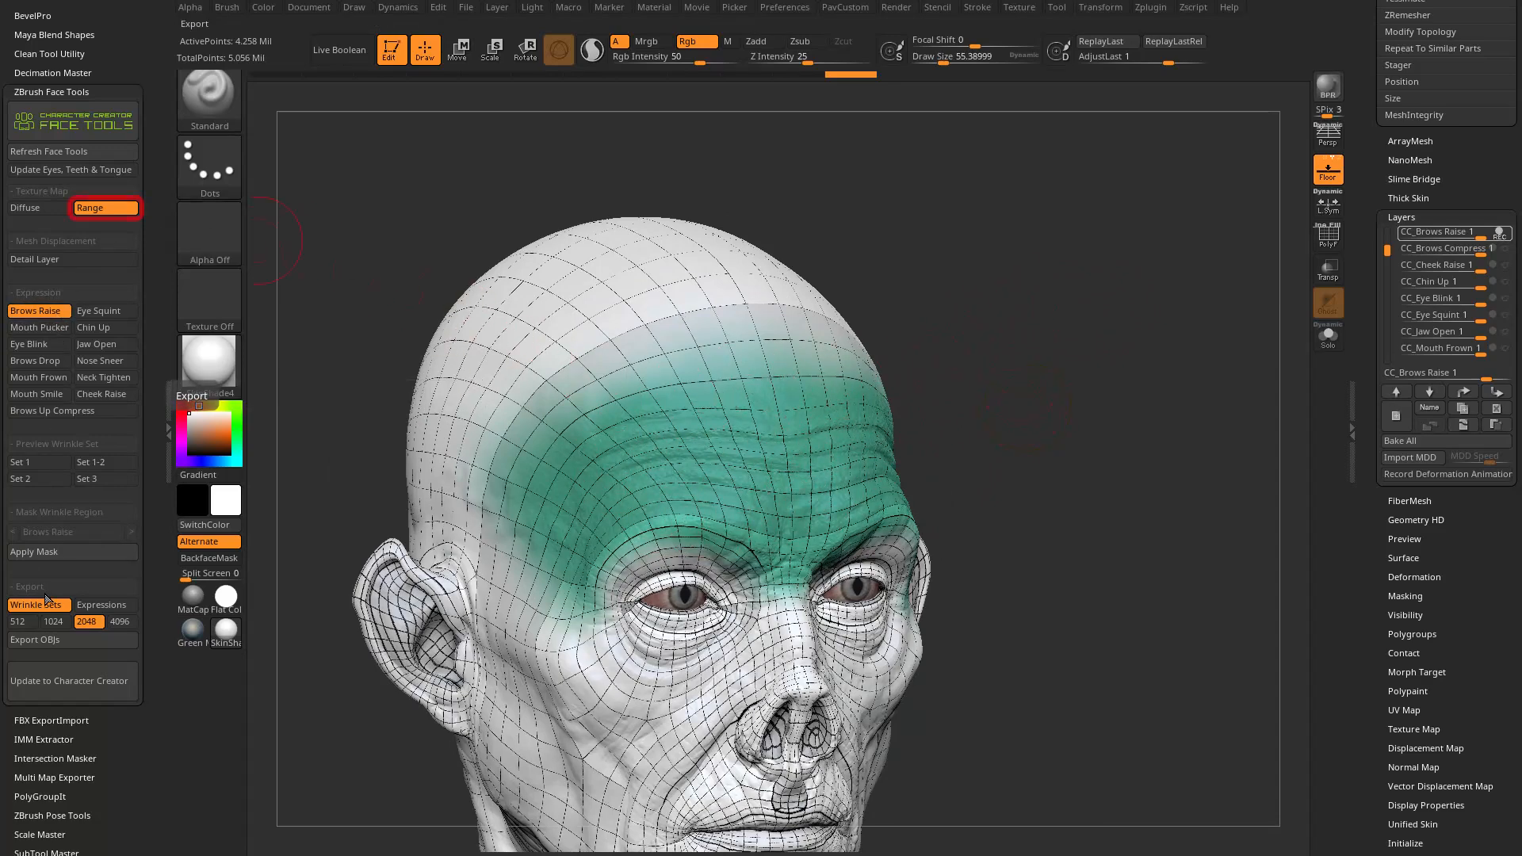
pyautogui.click(91, 209)
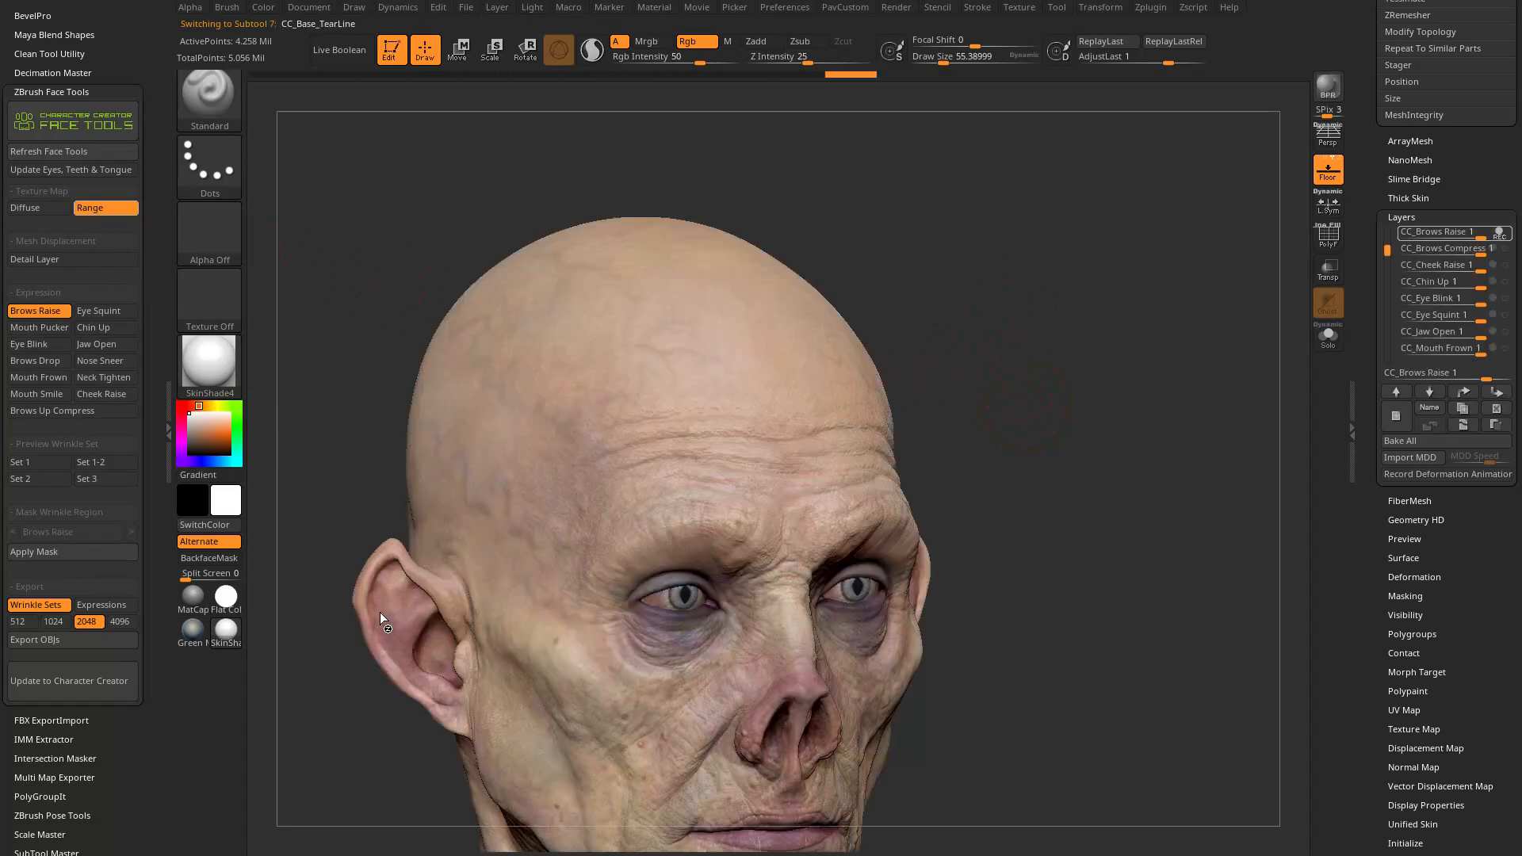
pyautogui.moveTo(1022, 444); pyautogui.dragTo(1075, 379)
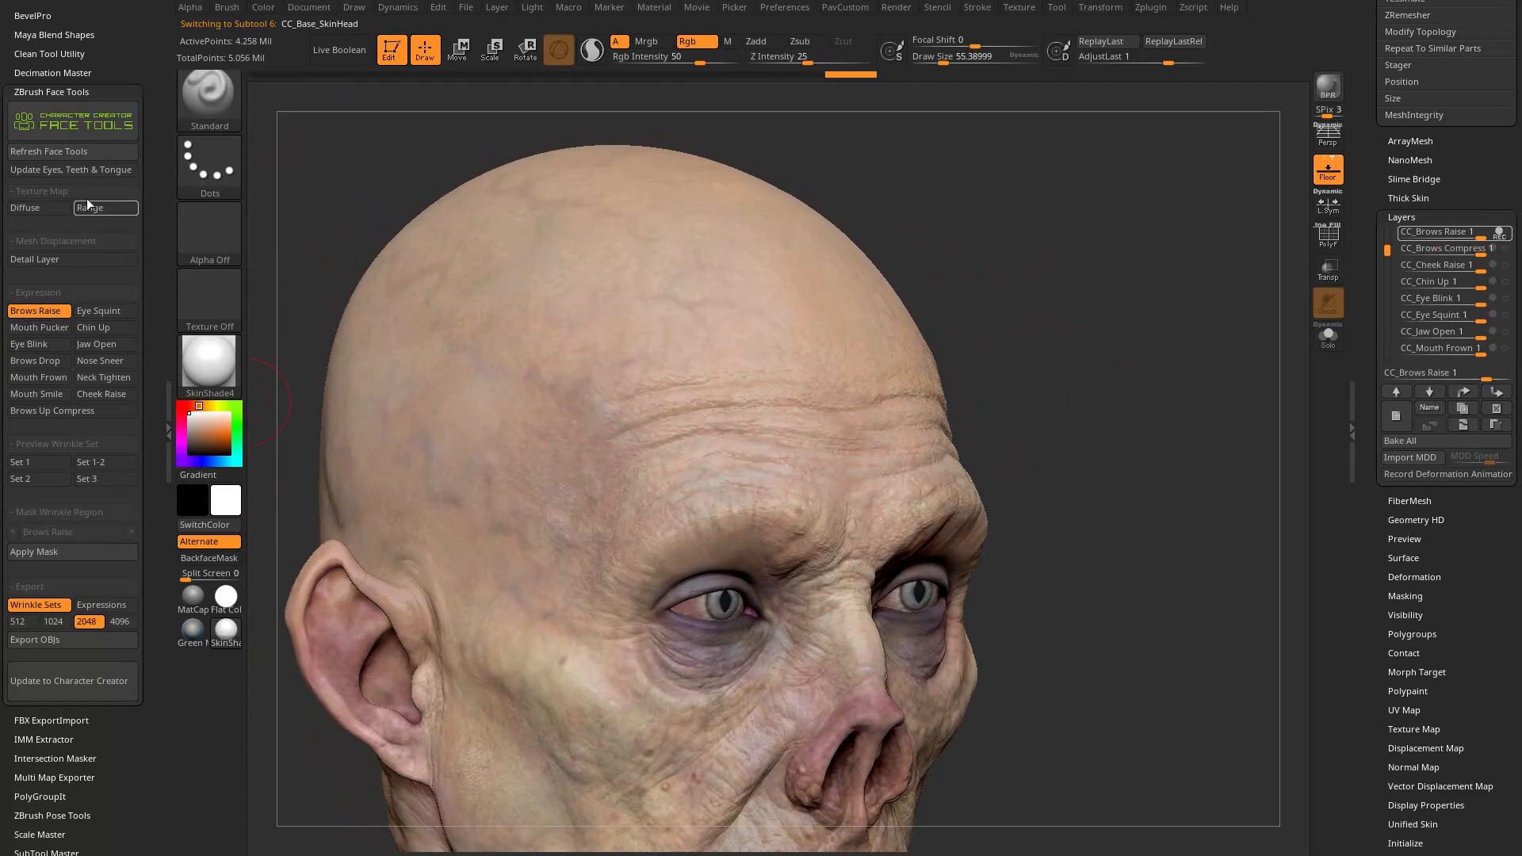
# Step: Apply the Brows Raise wrinkle region mask, check its forehead coverage from several angles, and clear the mask
pyautogui.click(51, 552)
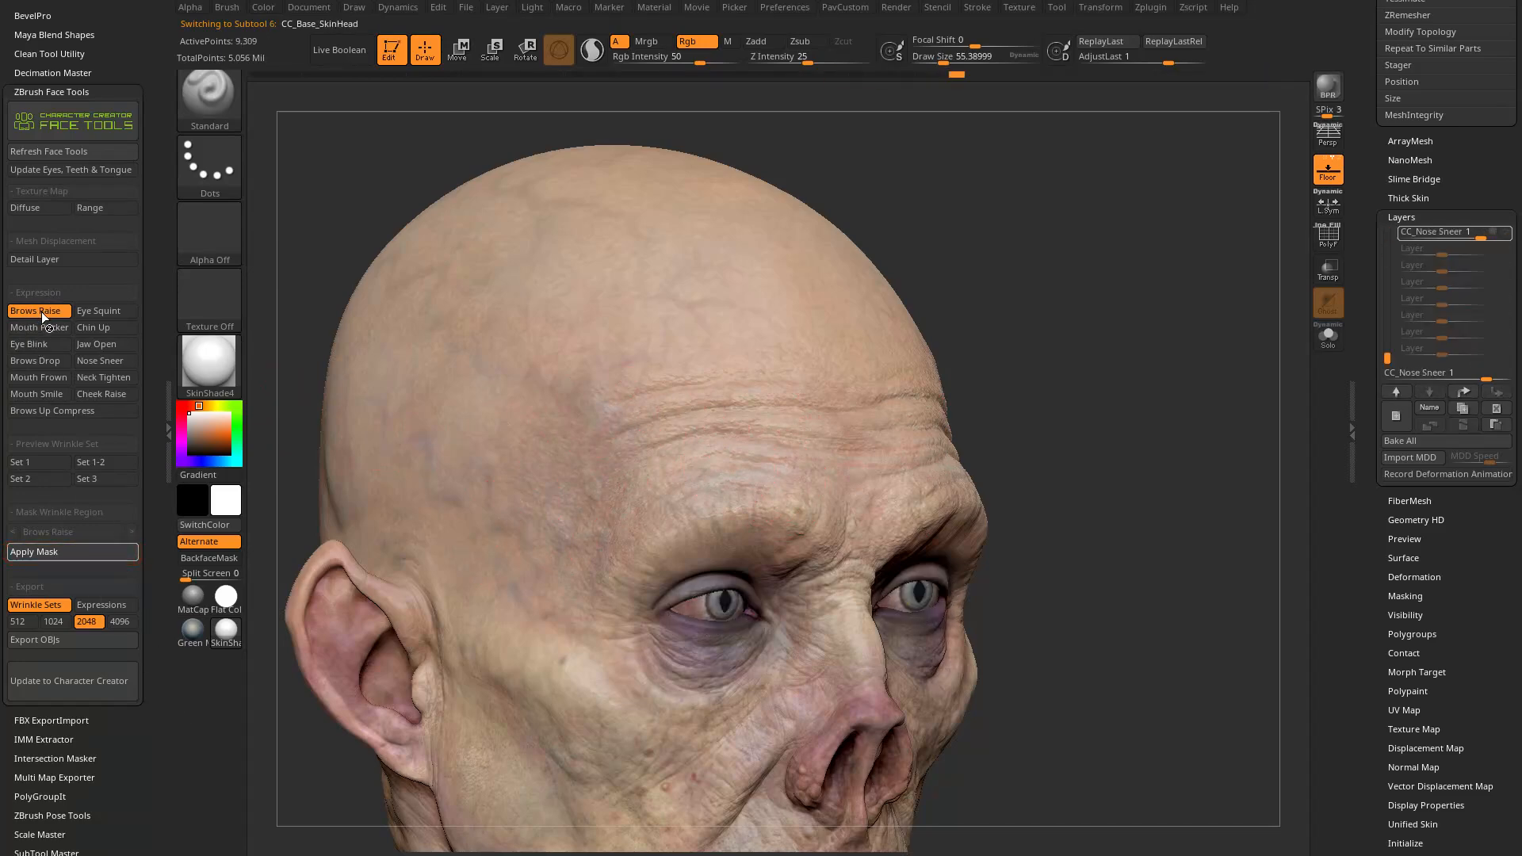
pyautogui.moveTo(1033, 337); pyautogui.dragTo(1033, 285)
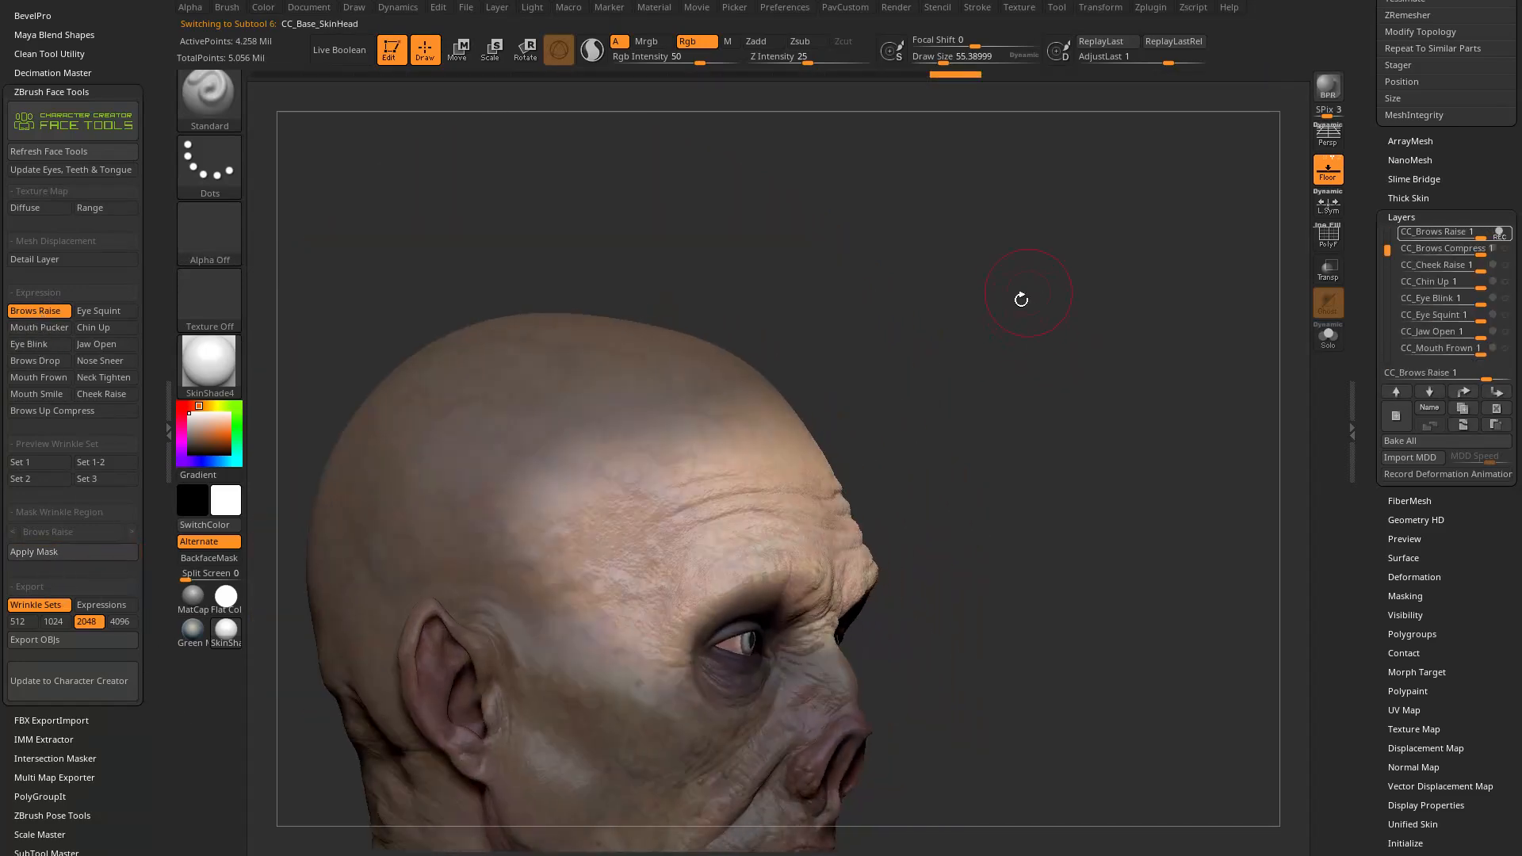
pyautogui.moveTo(867, 547)
pyautogui.mouseDown()
pyautogui.moveTo(1054, 373)
pyautogui.moveTo(634, 469)
pyautogui.mouseUp()
pyautogui.moveTo(864, 555)
pyautogui.mouseDown()
pyautogui.moveTo(1057, 353)
pyautogui.moveTo(958, 398)
pyautogui.moveTo(852, 349)
pyautogui.mouseUp()
pyautogui.moveTo(971, 333)
pyautogui.mouseDown()
pyautogui.moveTo(988, 371)
pyautogui.moveTo(1087, 380)
pyautogui.mouseUp()
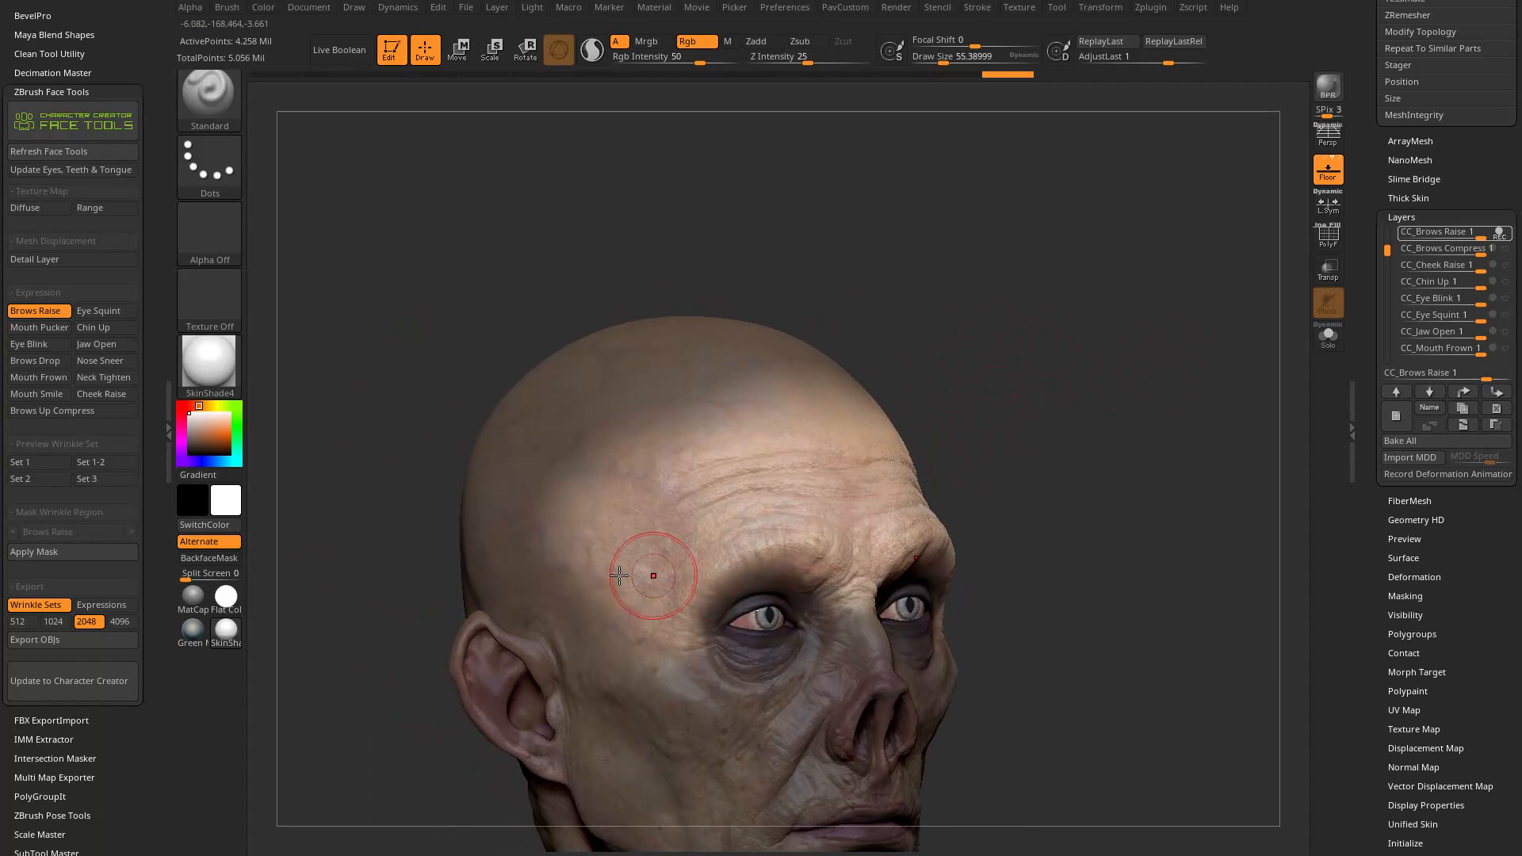
pyautogui.moveTo(1122, 482)
pyautogui.mouseDown()
pyautogui.moveTo(1139, 479)
pyautogui.moveTo(879, 550)
pyautogui.moveTo(1150, 504)
pyautogui.mouseUp()
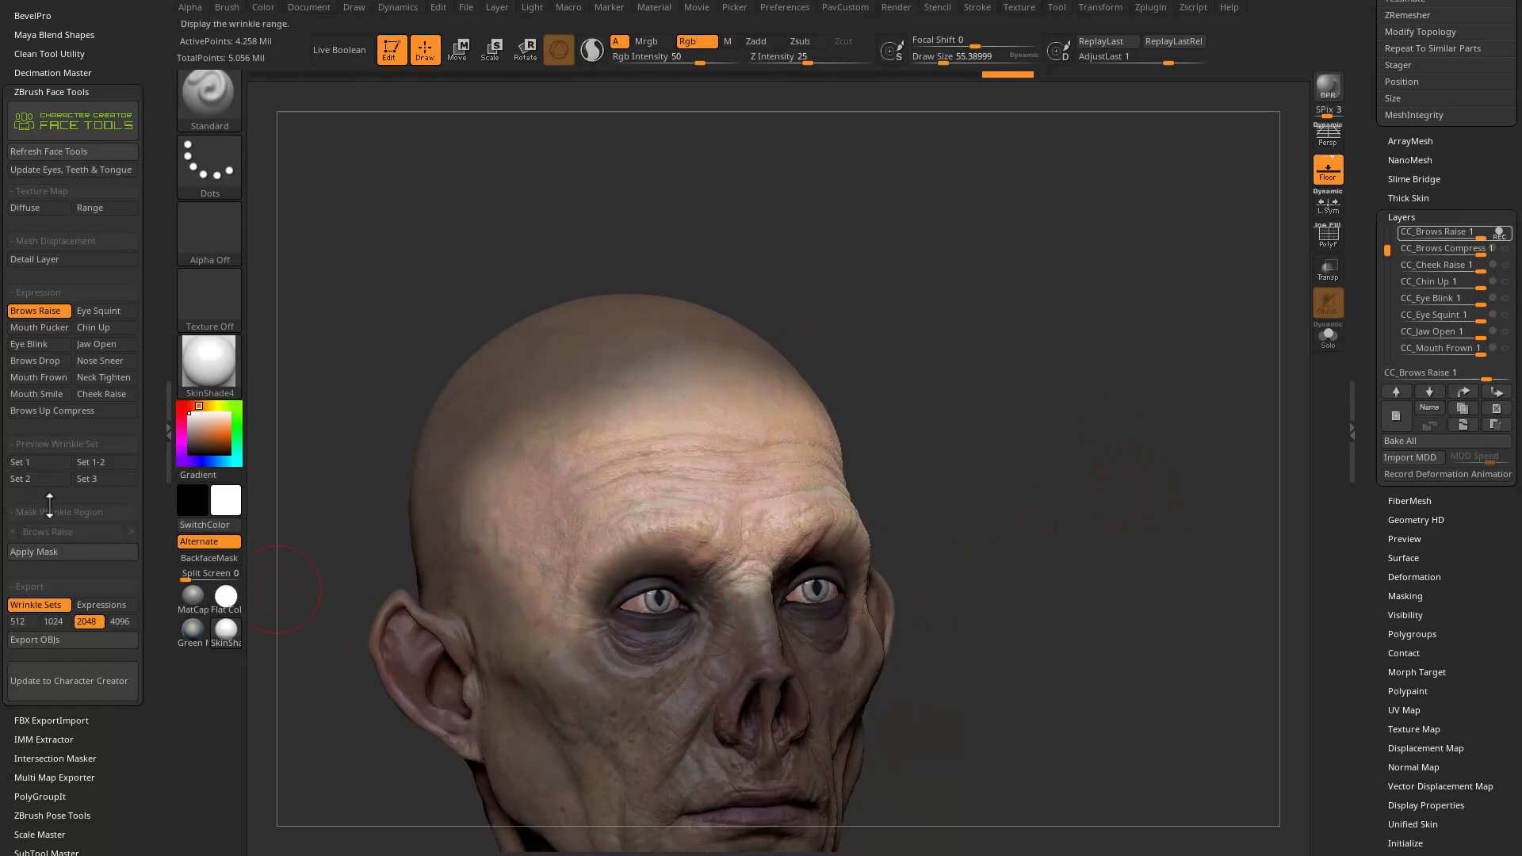
pyautogui.moveTo(1007, 373); pyautogui.dragTo(1150, 325)
pyautogui.moveTo(1052, 415); pyautogui.dragTo(1010, 454)
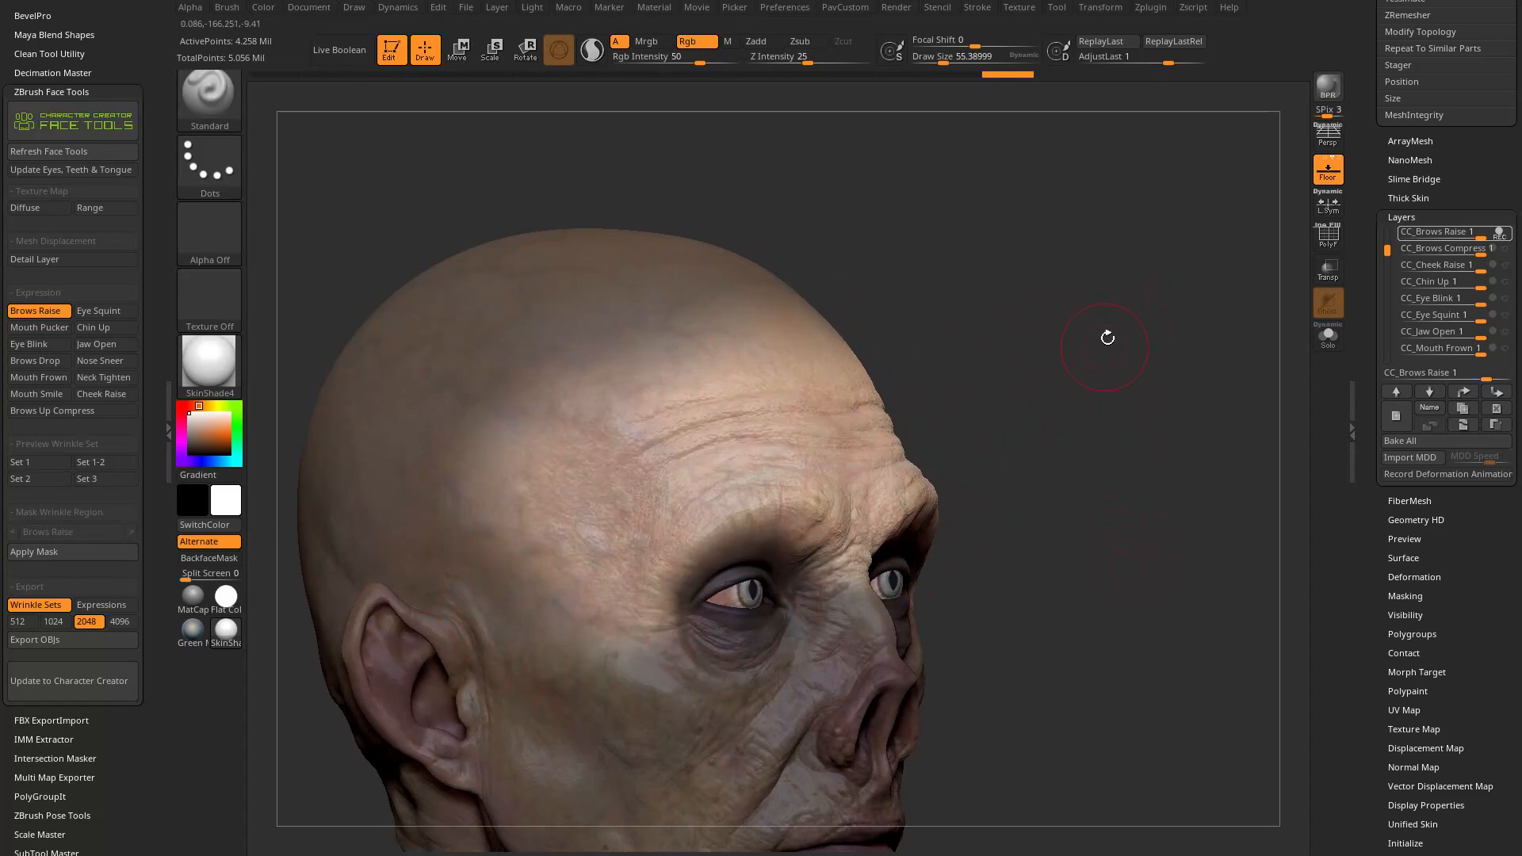
pyautogui.press('ctrl')
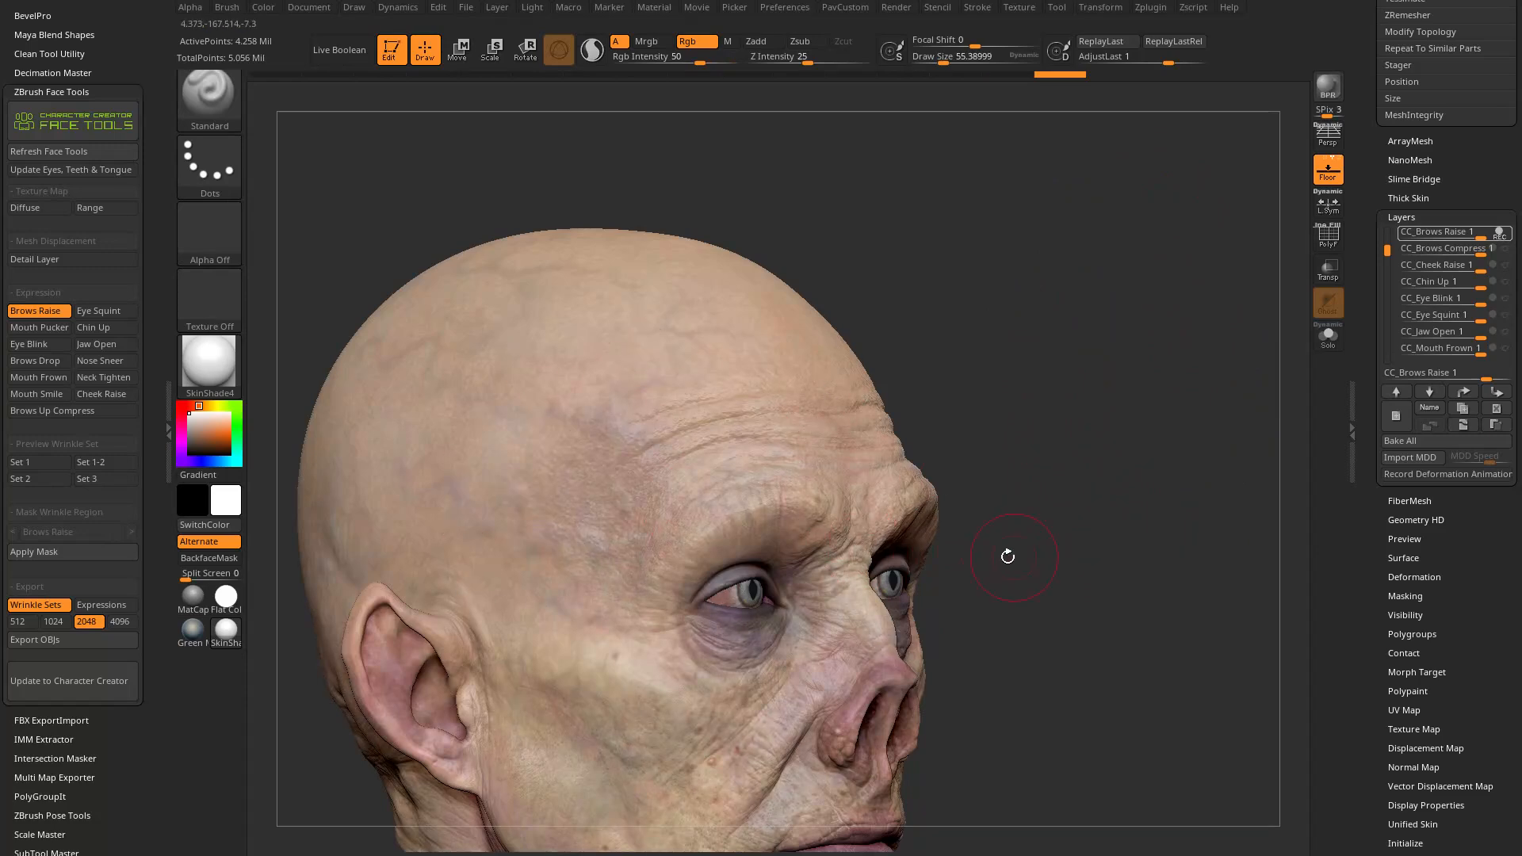
# Step: Apply the Brows Raise wrinkle region mask again and turn off ViewMask in the masking settings
pyautogui.click(66, 551)
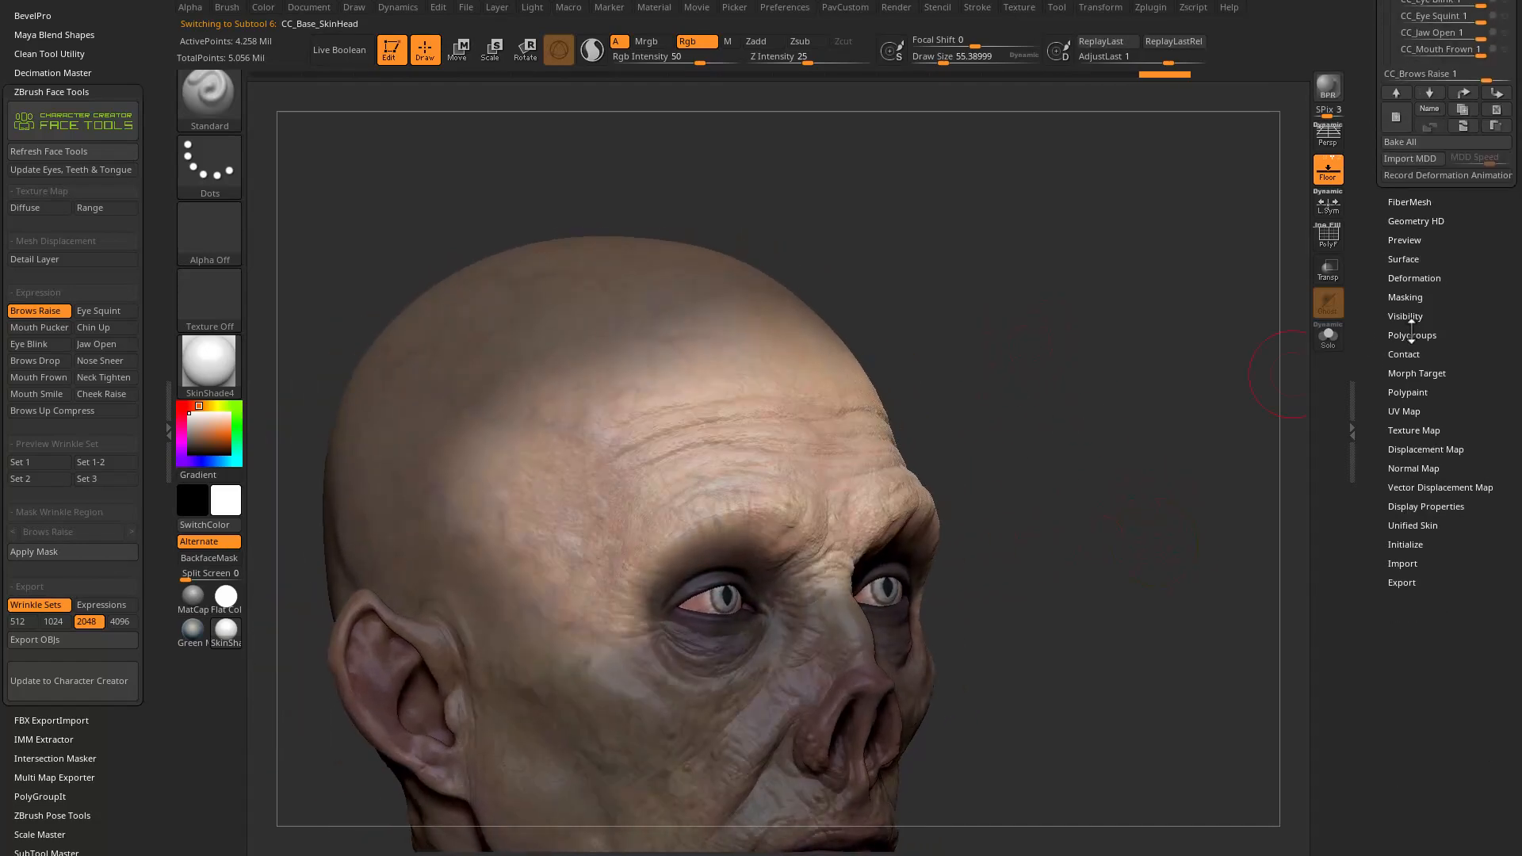
pyautogui.click(1405, 294)
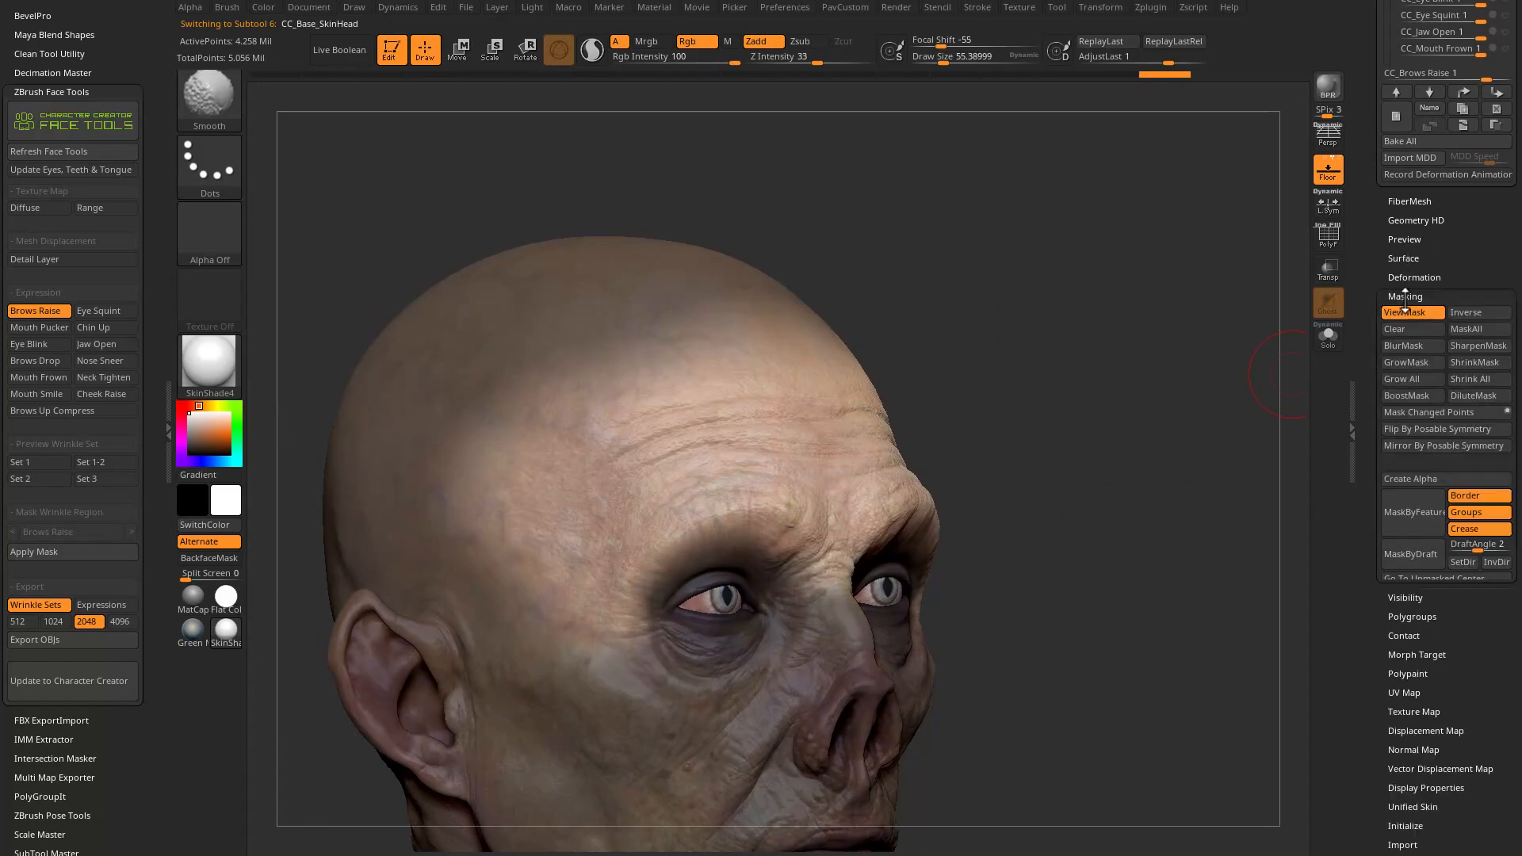
pyautogui.click(1408, 313)
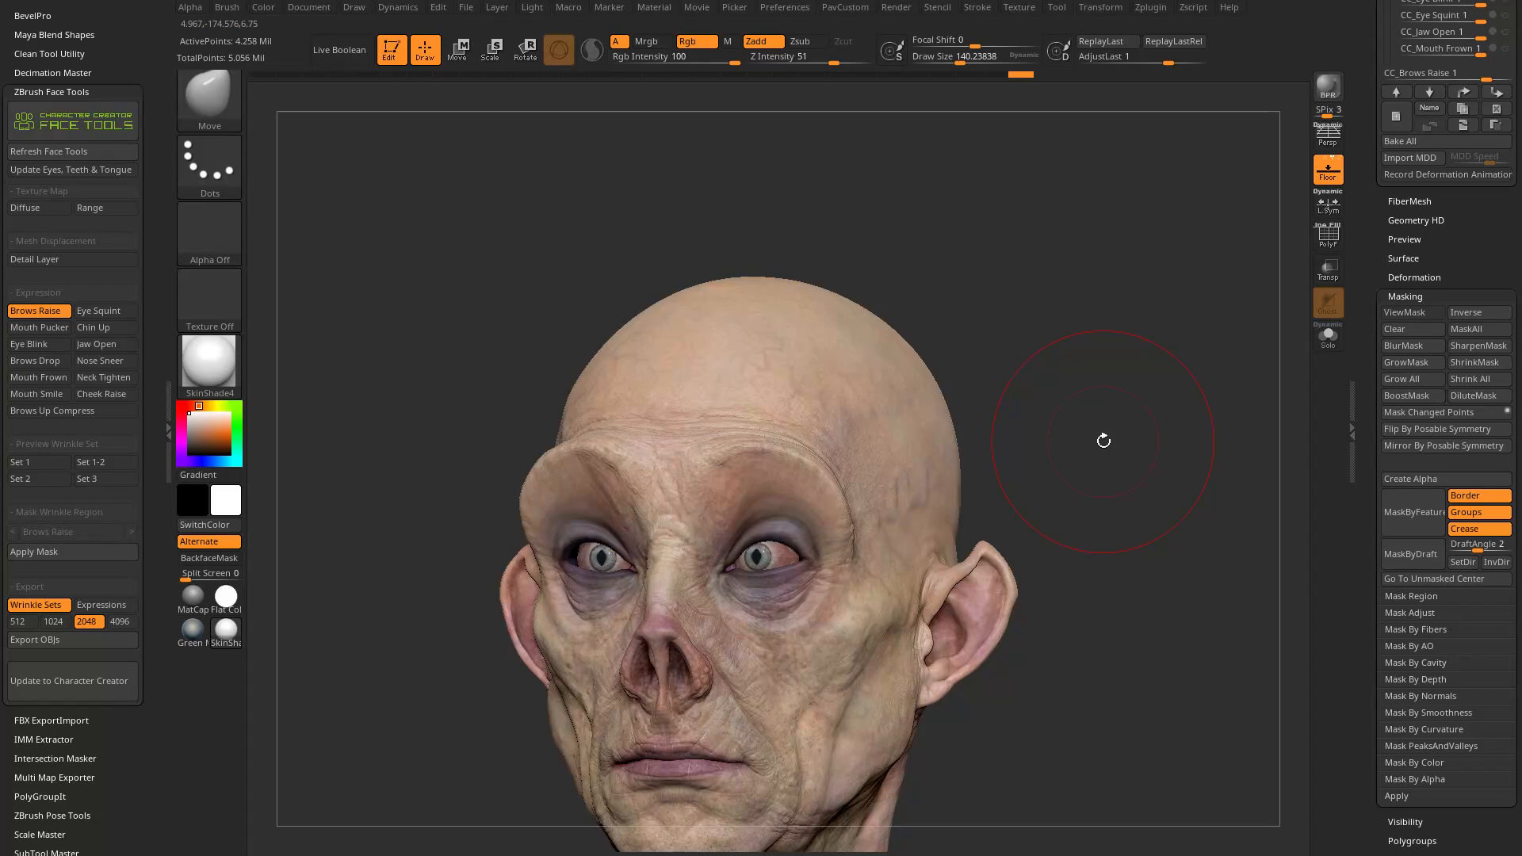
# Step: Lower the head to subdivision level 1 and show its PolyFrame wireframe from the front
pyautogui.scroll(10, 1369, 230)
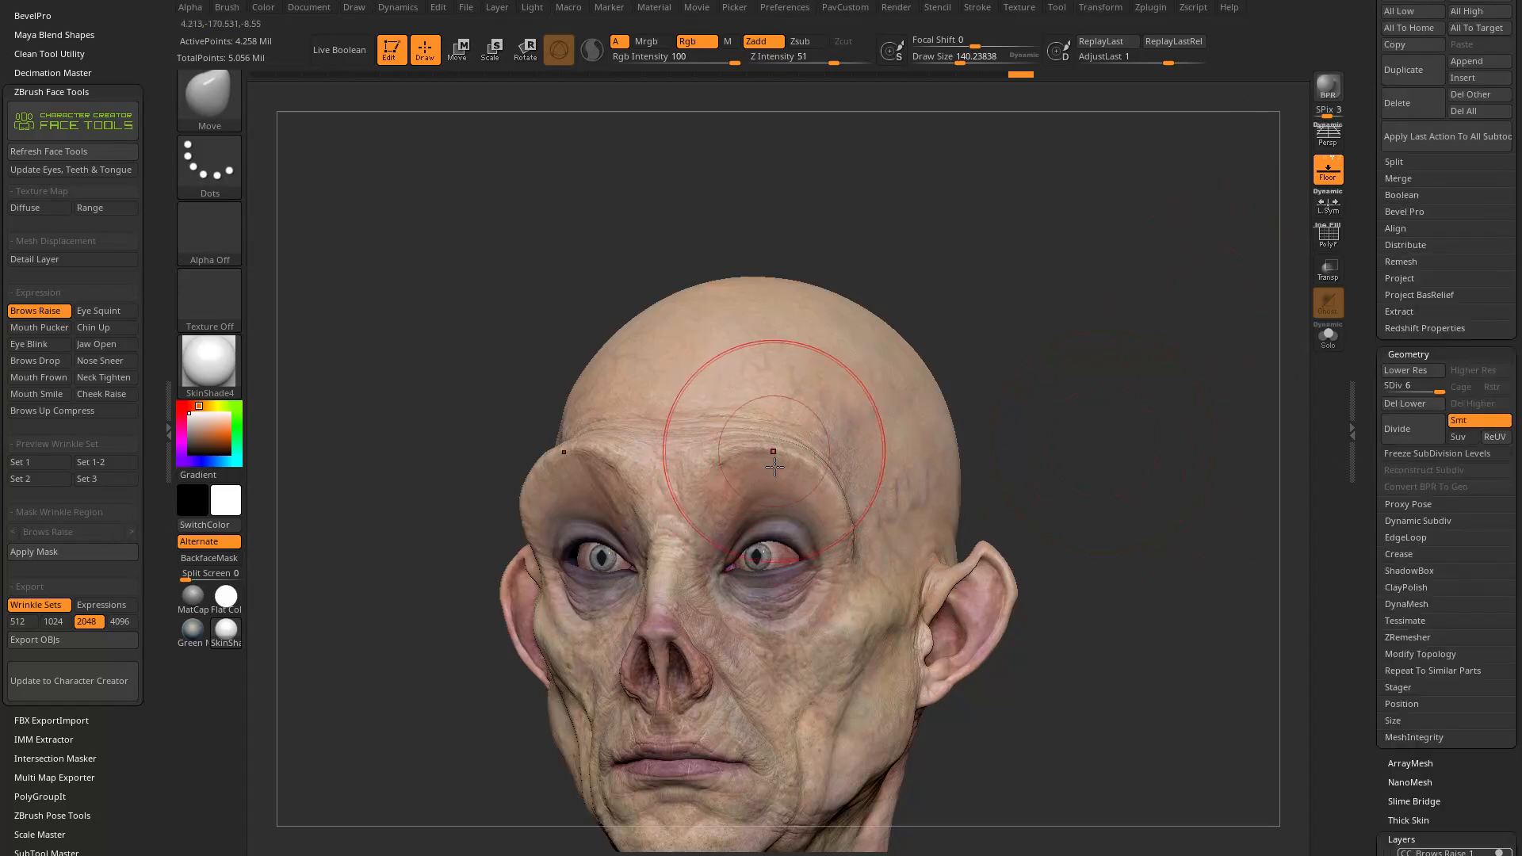
pyautogui.click(1373, 383)
pyautogui.hotkey('shift', 'f')
pyautogui.moveTo(1174, 383); pyautogui.dragTo(1179, 489)
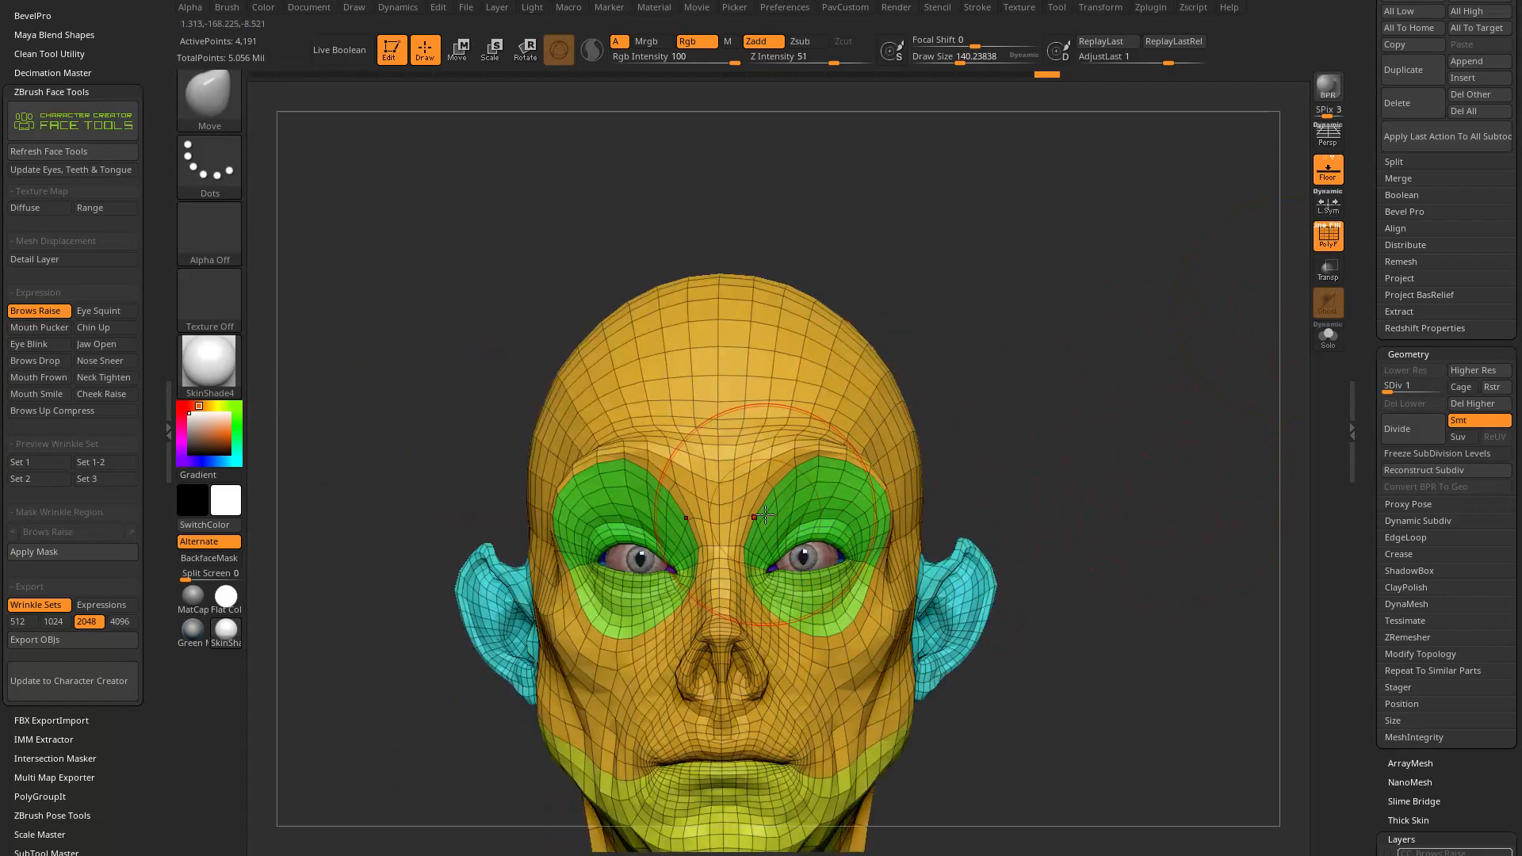
# Step: Undo the Move brush edits on the brows and upper eyelids at subdivision level 6
pyautogui.hotkey('ctrl', 'z')
pyautogui.hotkey('ctrl', 'z')
pyautogui.hotkey('ctrl', 'z')
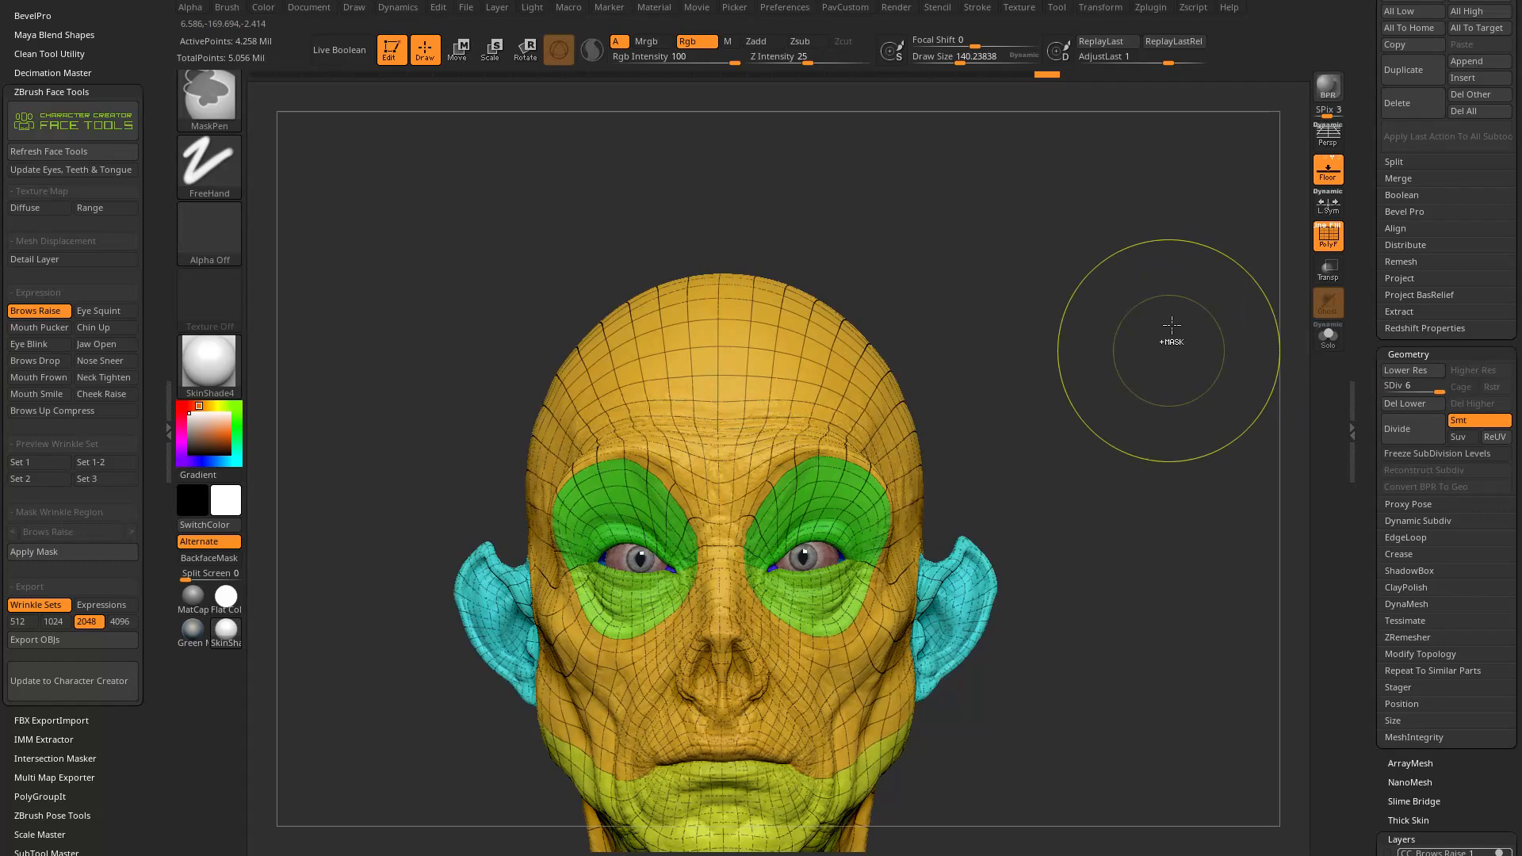
pyautogui.hotkey('ctrl', 'z')
pyautogui.hotkey('ctrl', 'z')
pyautogui.hotkey('ctrl', 'z')
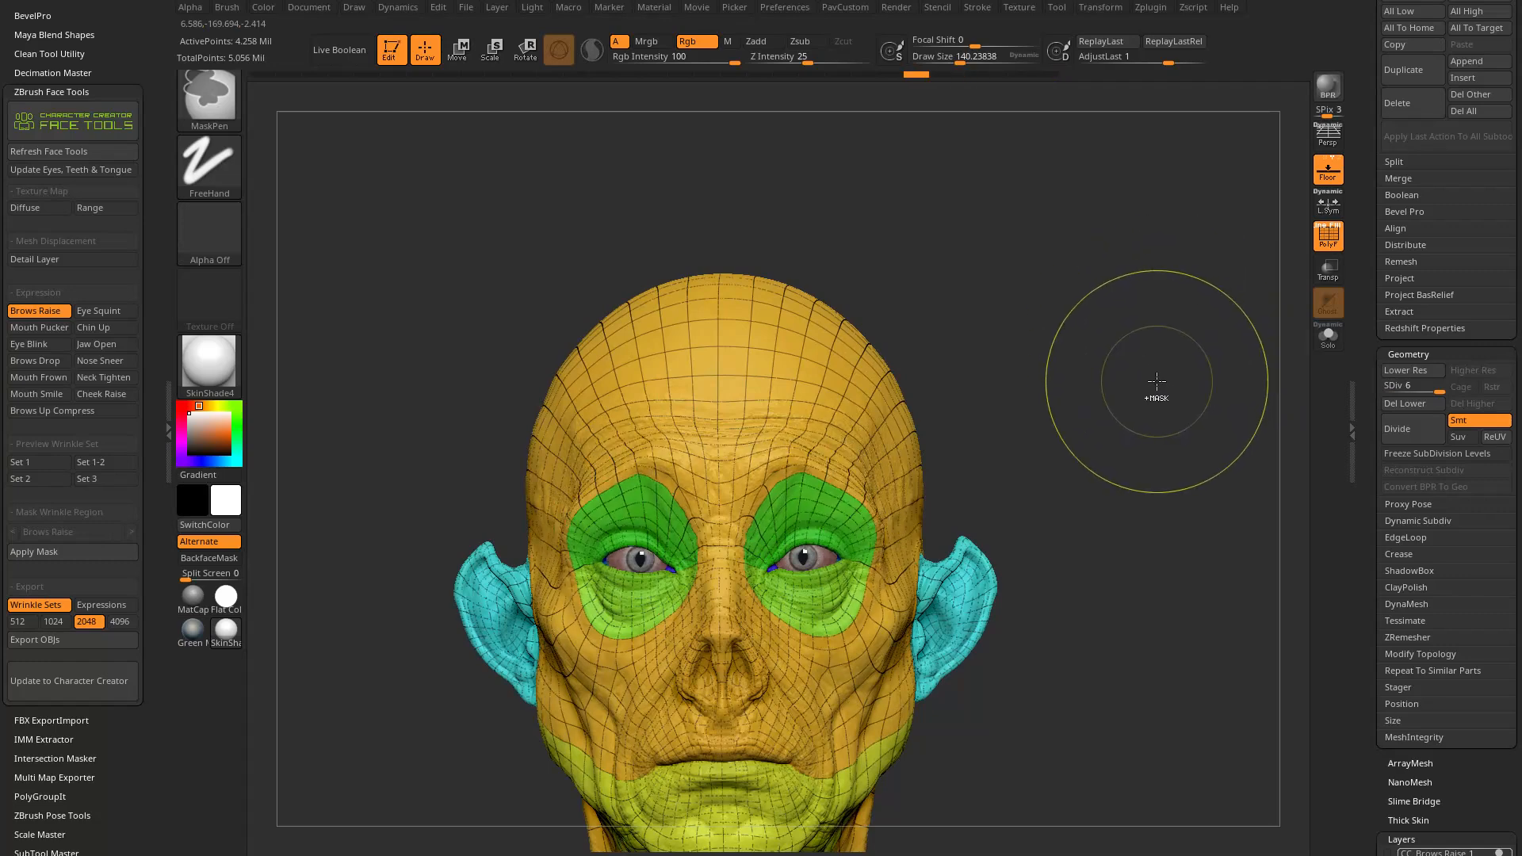
pyautogui.hotkey('ctrl', 'z')
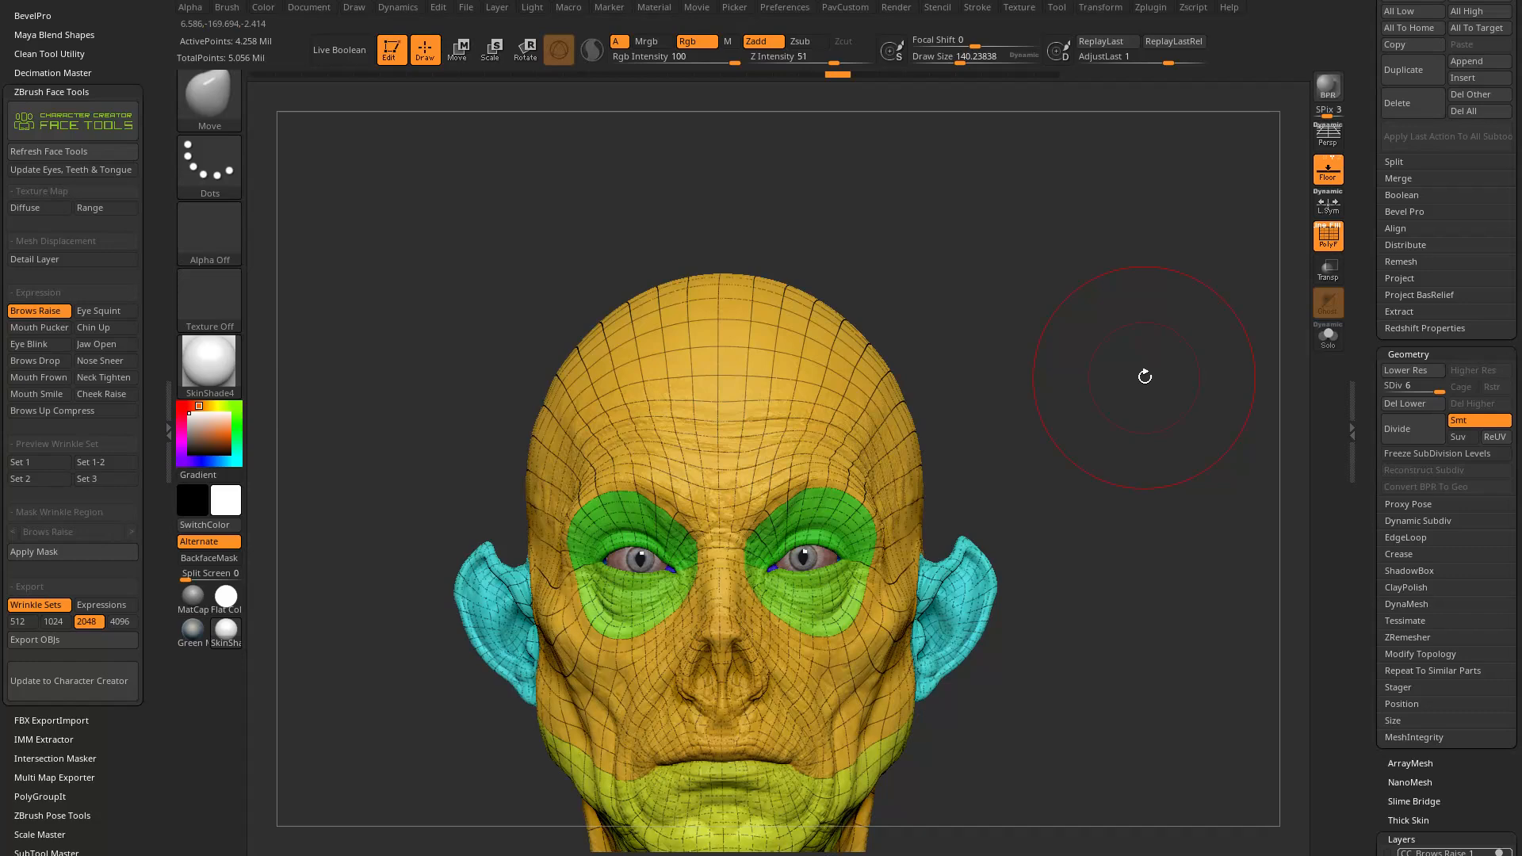
pyautogui.hotkey('ctrl', 'z')
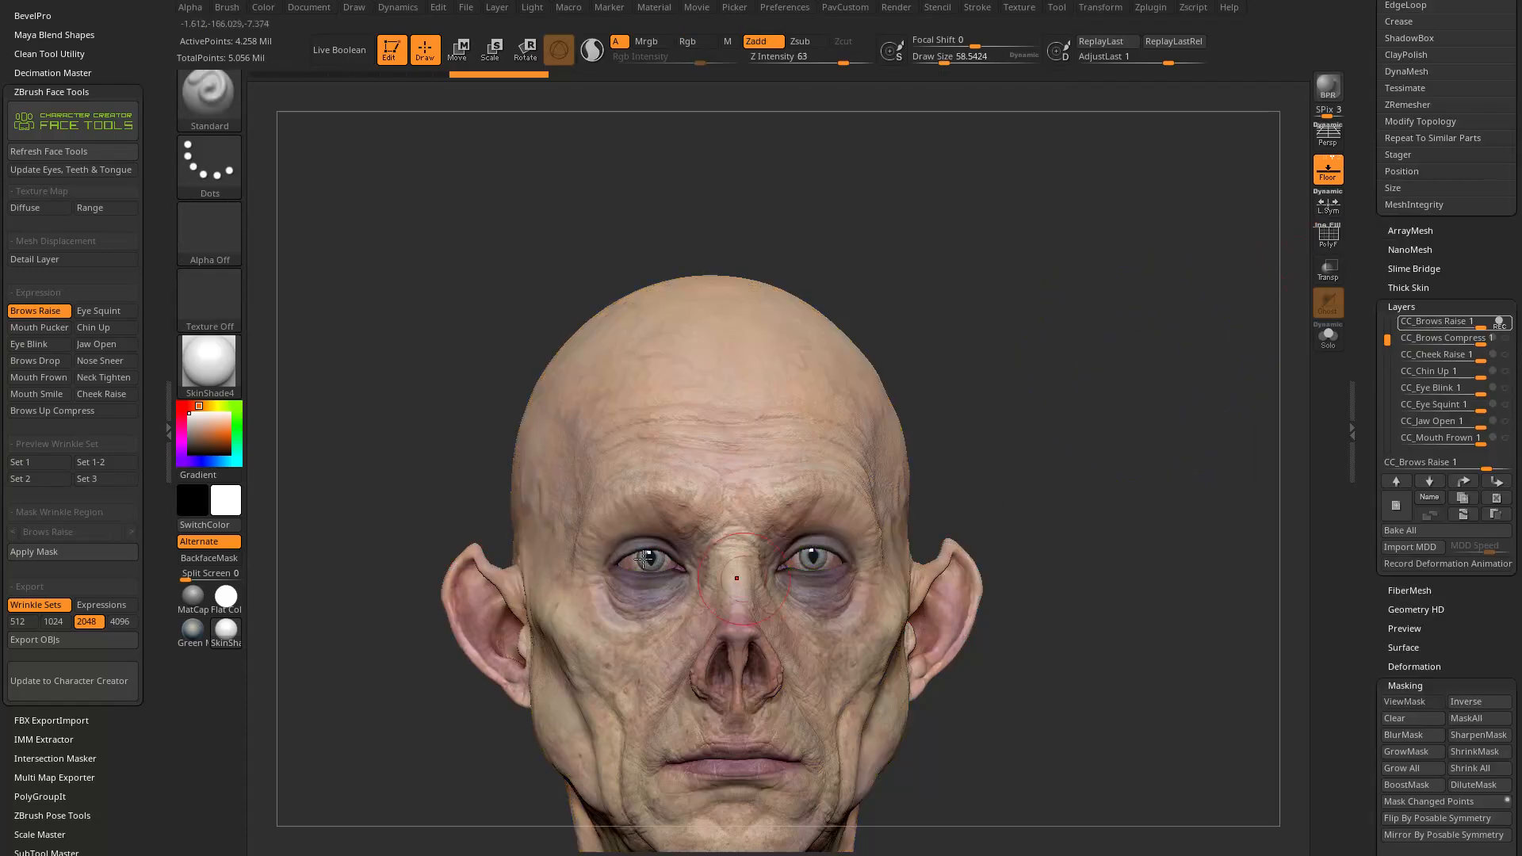
# Step: Frame the face closely and set the draw size to about 79
pyautogui.moveTo(1102, 316); pyautogui.dragTo(1140, 310)
pyautogui.moveTo(1236, 301)
pyautogui.mouseDown()
pyautogui.moveTo(1125, 393)
pyautogui.moveTo(1023, 420)
pyautogui.moveTo(1021, 387)
pyautogui.mouseUp()
pyautogui.press('s')
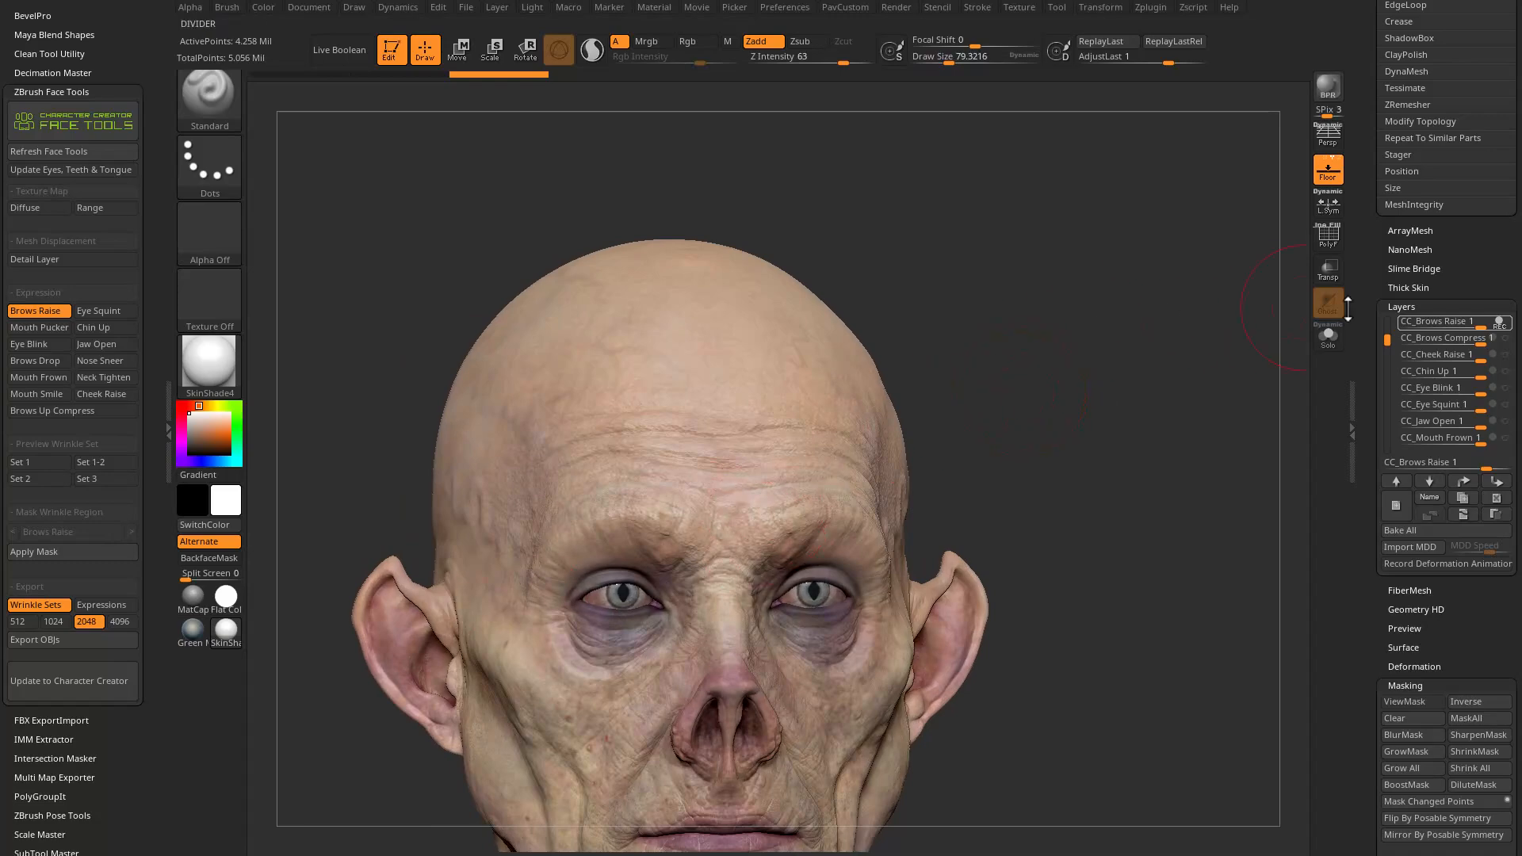
# Step: Bring the head's subdivision level settings into view and examine the brows from three-quarter and front angles
pyautogui.moveTo(1369, 292); pyautogui.dragTo(1370, 568)
pyautogui.moveTo(1019, 456); pyautogui.dragTo(1160, 470)
pyautogui.moveTo(1064, 442); pyautogui.dragTo(1089, 433)
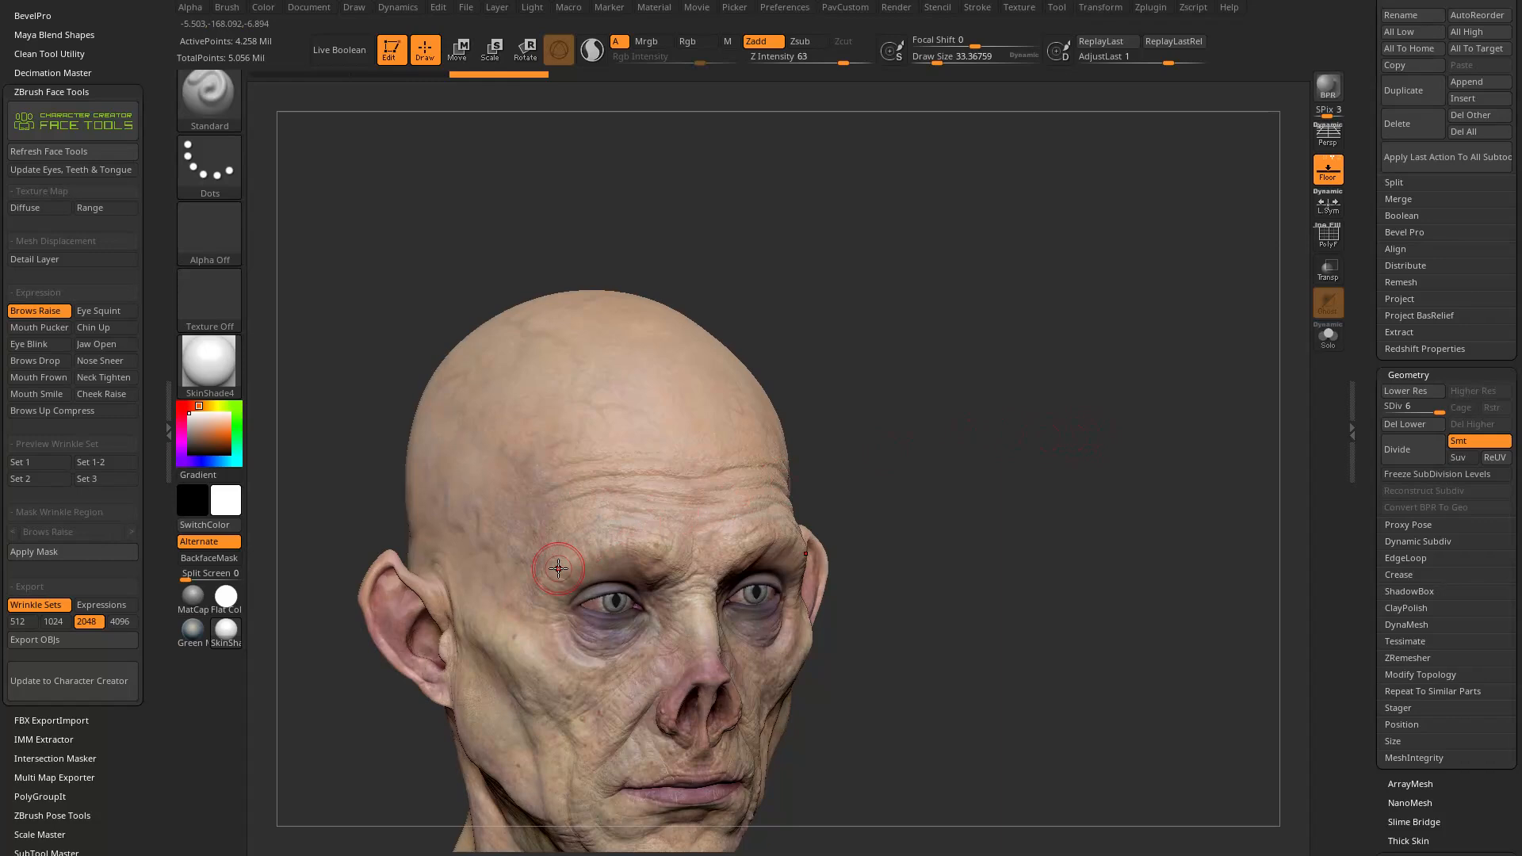
pyautogui.moveTo(904, 333); pyautogui.dragTo(907, 279)
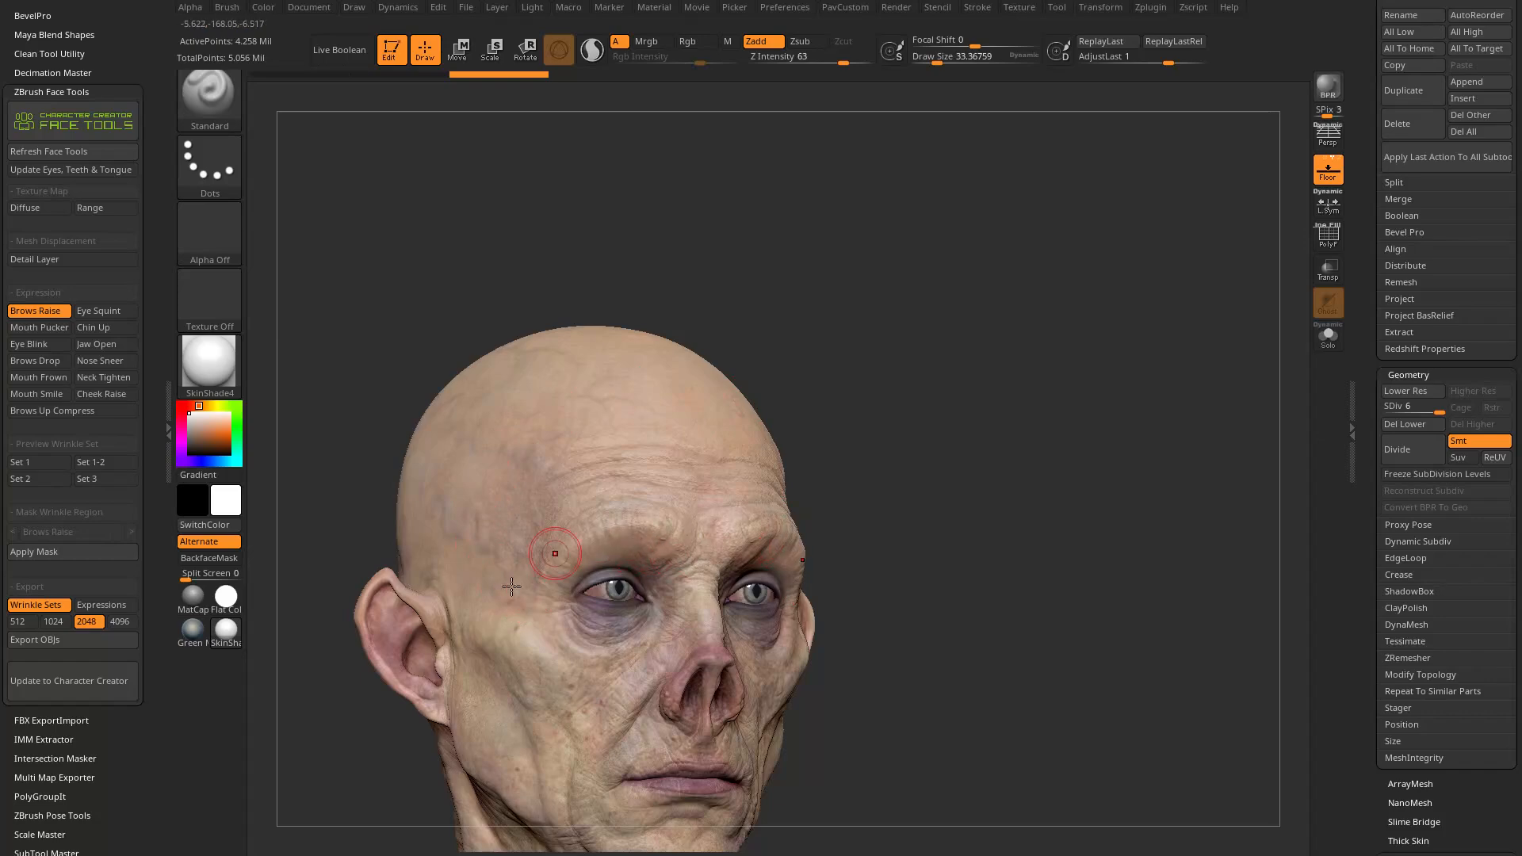
pyautogui.keyDown('shift'); pyautogui.moveTo(1114, 388); pyautogui.dragTo(1108, 369); pyautogui.keyUp('shift')
pyautogui.keyDown('alt'); pyautogui.moveTo(1078, 439); pyautogui.dragTo(1129, 437); pyautogui.keyUp('alt')
# Step: Check the Default Range image in the head's Texture Map settings, close them, and frame the head more closely
pyautogui.moveTo(1368, 344)
pyautogui.mouseDown()
pyautogui.moveTo(1363, 498)
pyautogui.moveTo(1357, 79)
pyautogui.mouseUp()
pyautogui.keyDown('shift'); pyautogui.click(1406, 472); pyautogui.keyUp('shift')
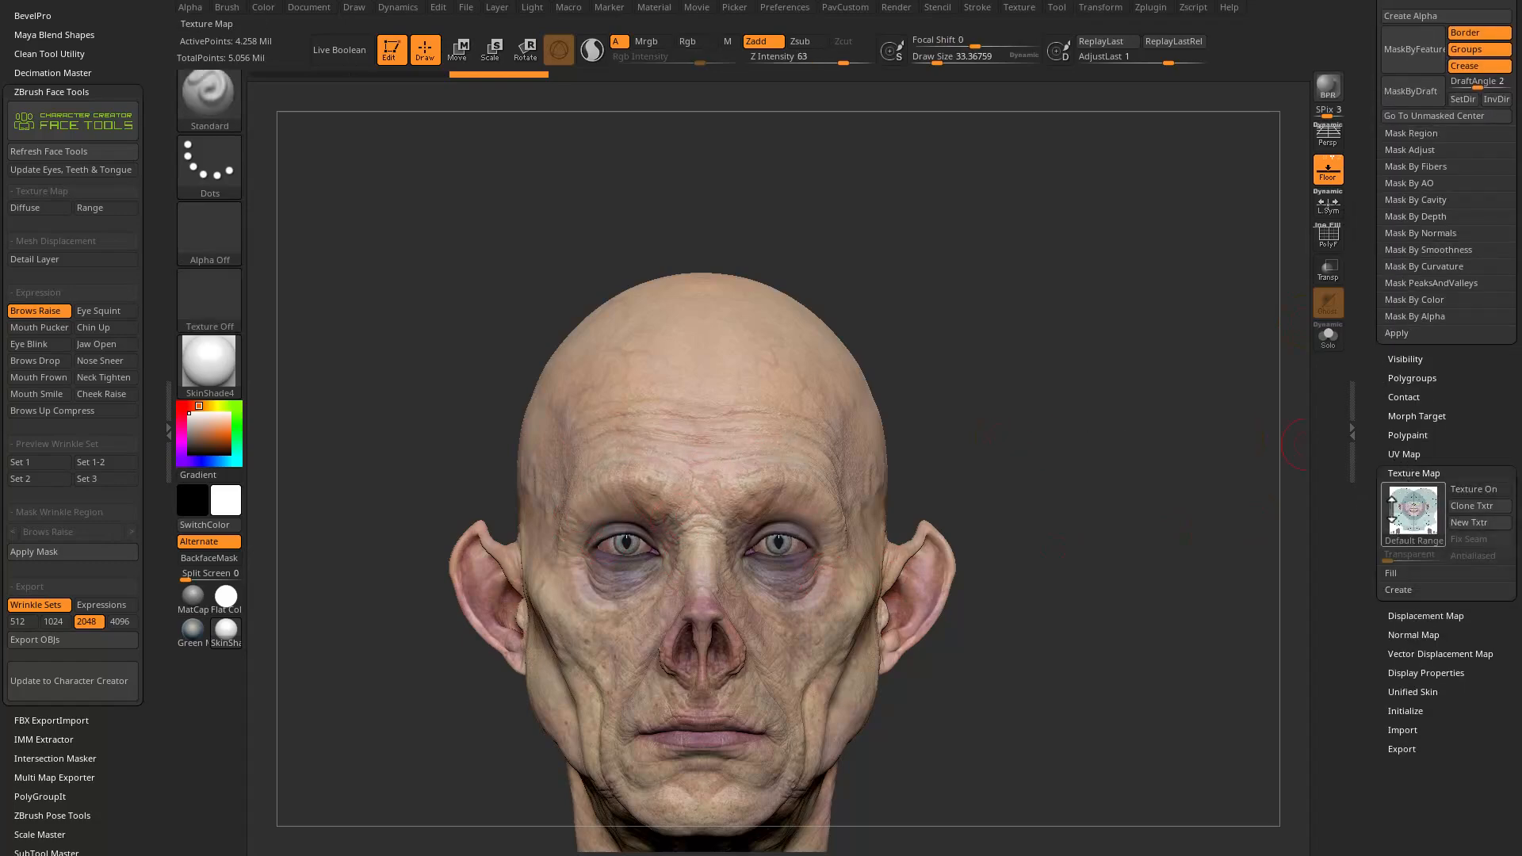
pyautogui.keyDown('shift'); pyautogui.click(1406, 471); pyautogui.keyUp('shift')
pyautogui.moveTo(1372, 437); pyautogui.dragTo(1366, 713)
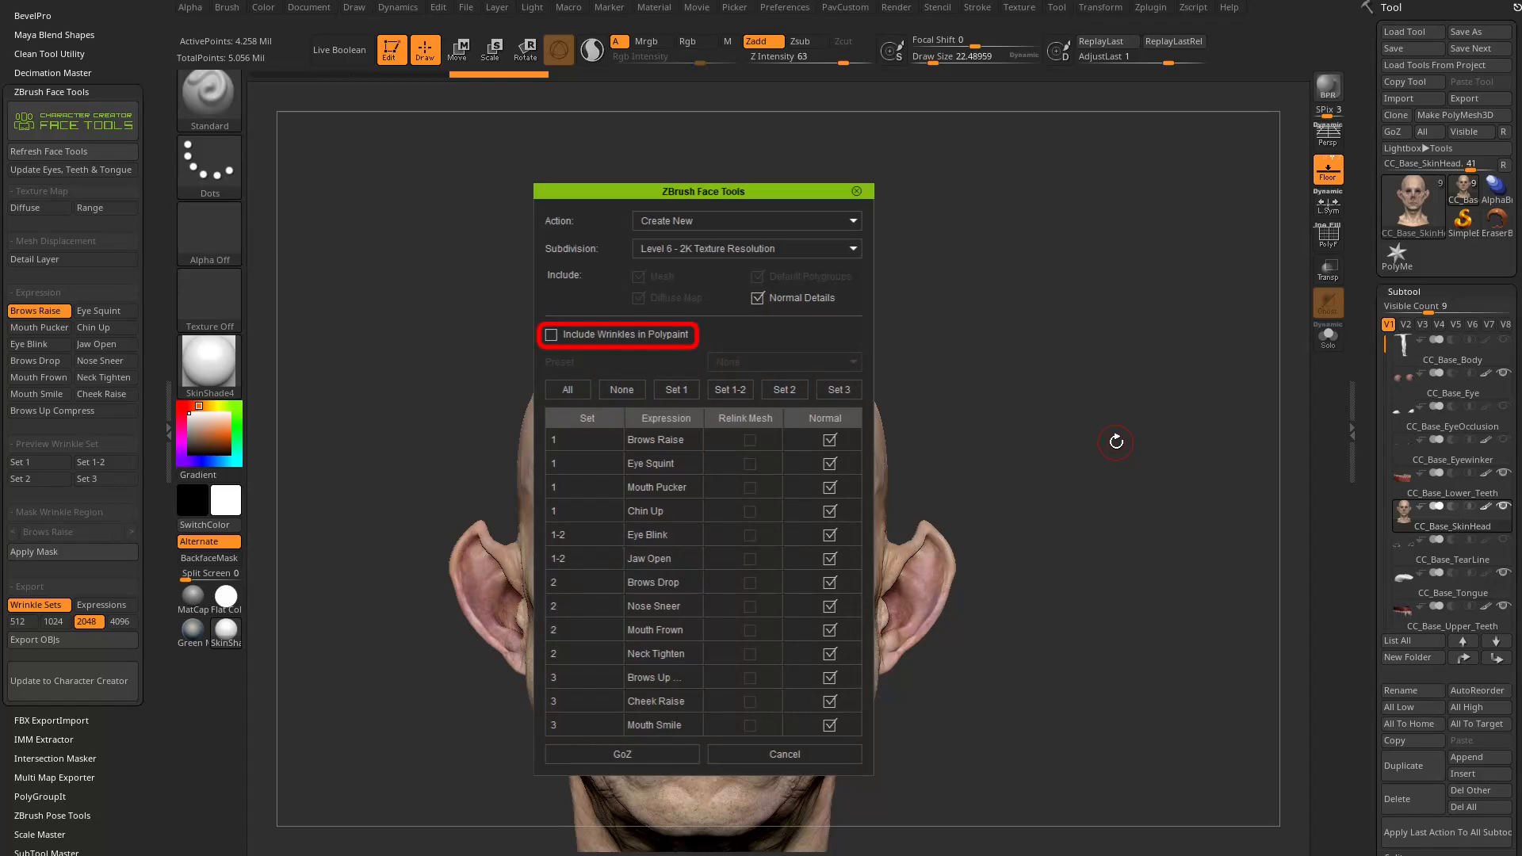
pyautogui.moveTo(1112, 395)
pyautogui.keyDown('alt'); pyautogui.mouseDown()
pyautogui.moveTo(1108, 350)
pyautogui.moveTo(972, 299)
pyautogui.moveTo(1300, 301)
pyautogui.mouseUp(); pyautogui.keyUp('alt')
pyautogui.moveTo(1182, 349); pyautogui.dragTo(1076, 370)
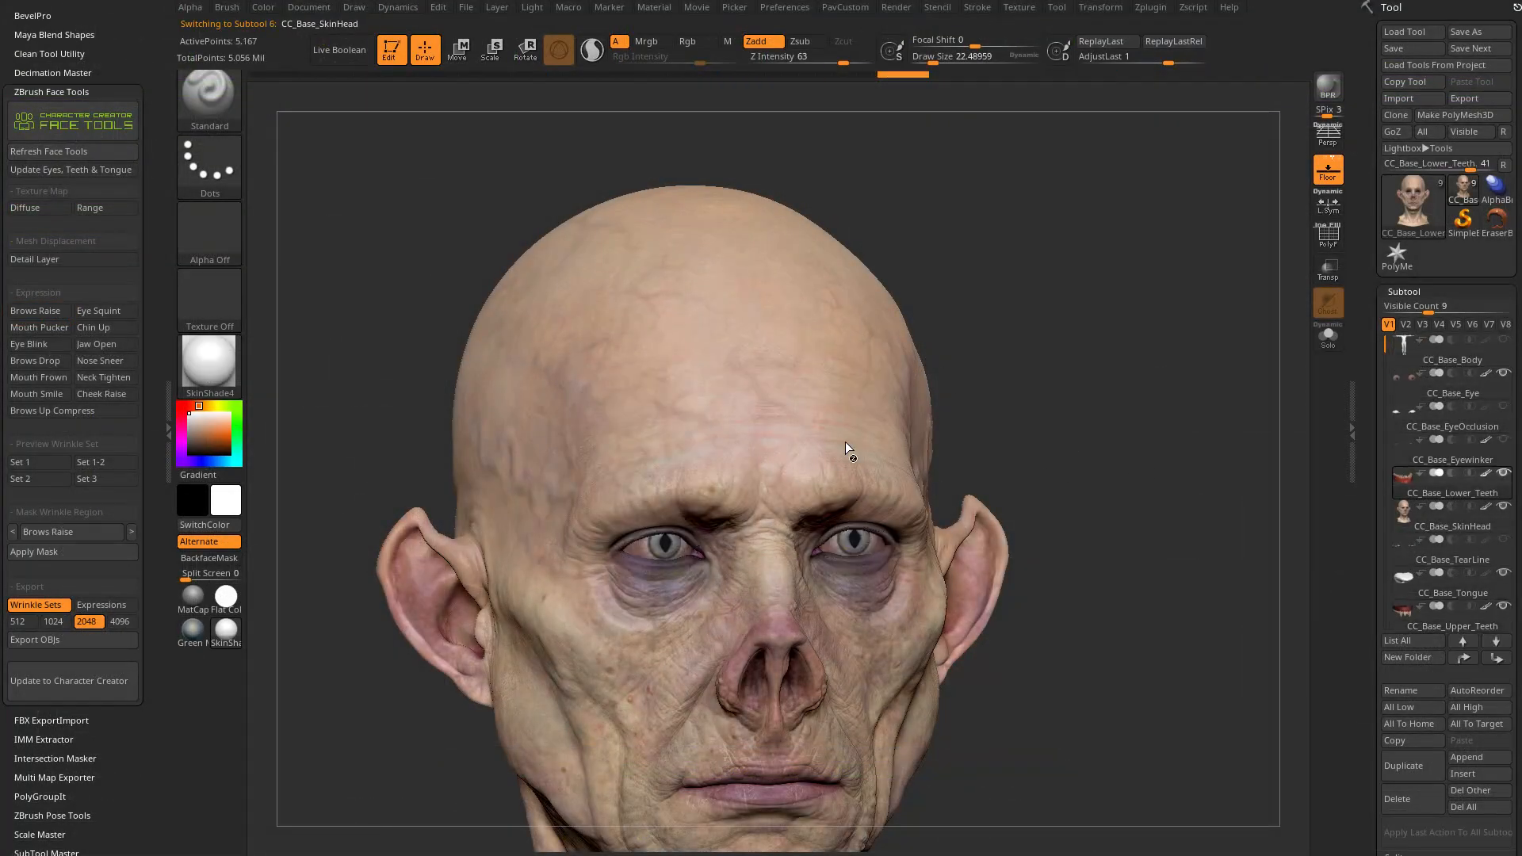
# Step: Create a new texture map for the CC_Base_SkinHead subtool from its polypaint and preview the texture image
pyautogui.press('s')
pyautogui.moveTo(1072, 385)
pyautogui.keyDown('alt'); pyautogui.mouseDown()
pyautogui.moveTo(1024, 357)
pyautogui.moveTo(1038, 415)
pyautogui.mouseUp(); pyautogui.keyUp('alt')
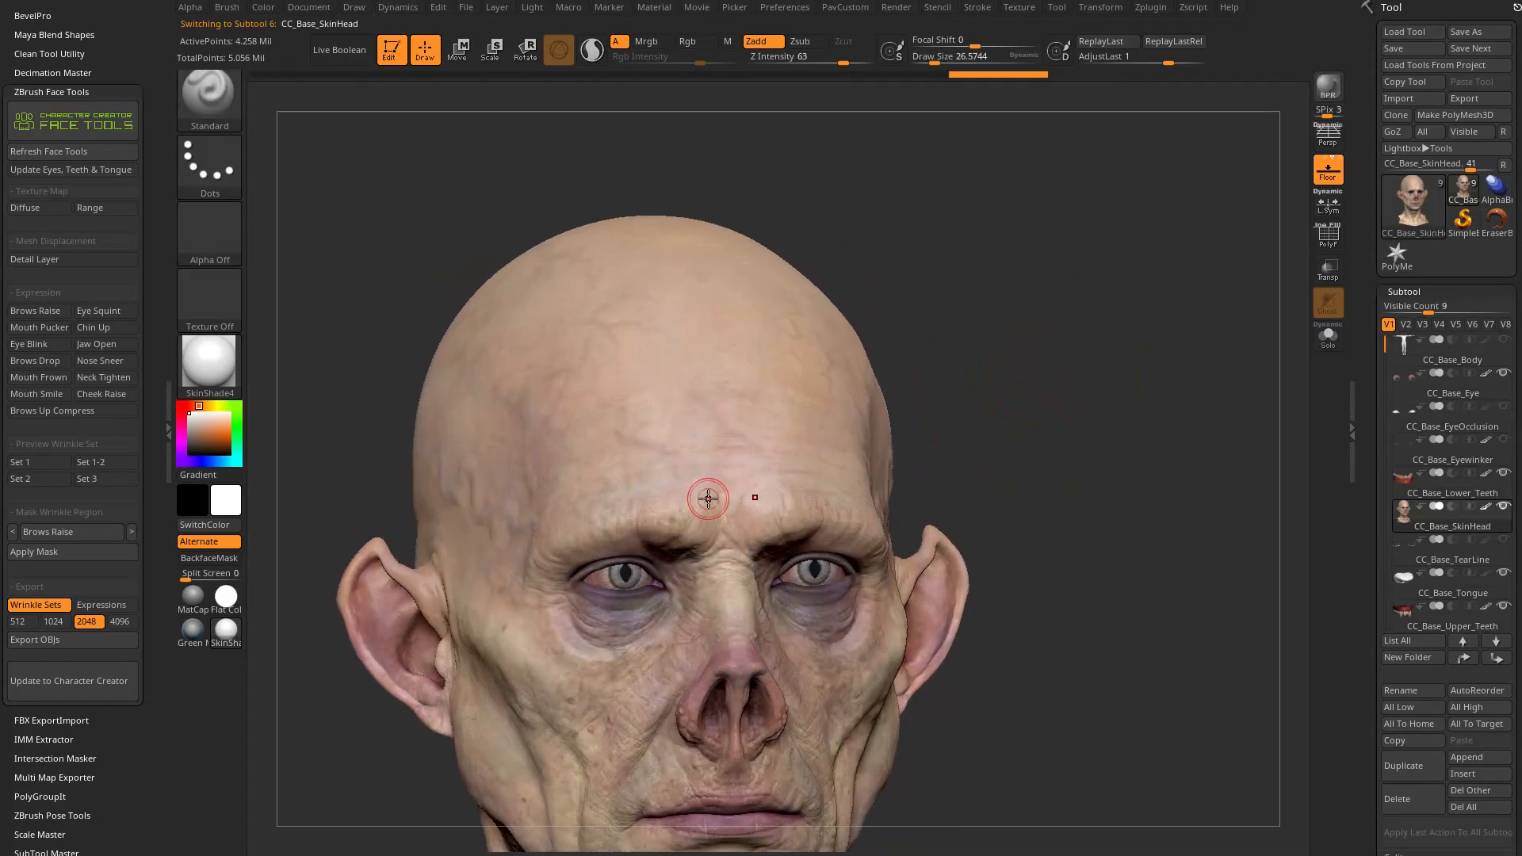
pyautogui.scroll(-15, 1387, 396)
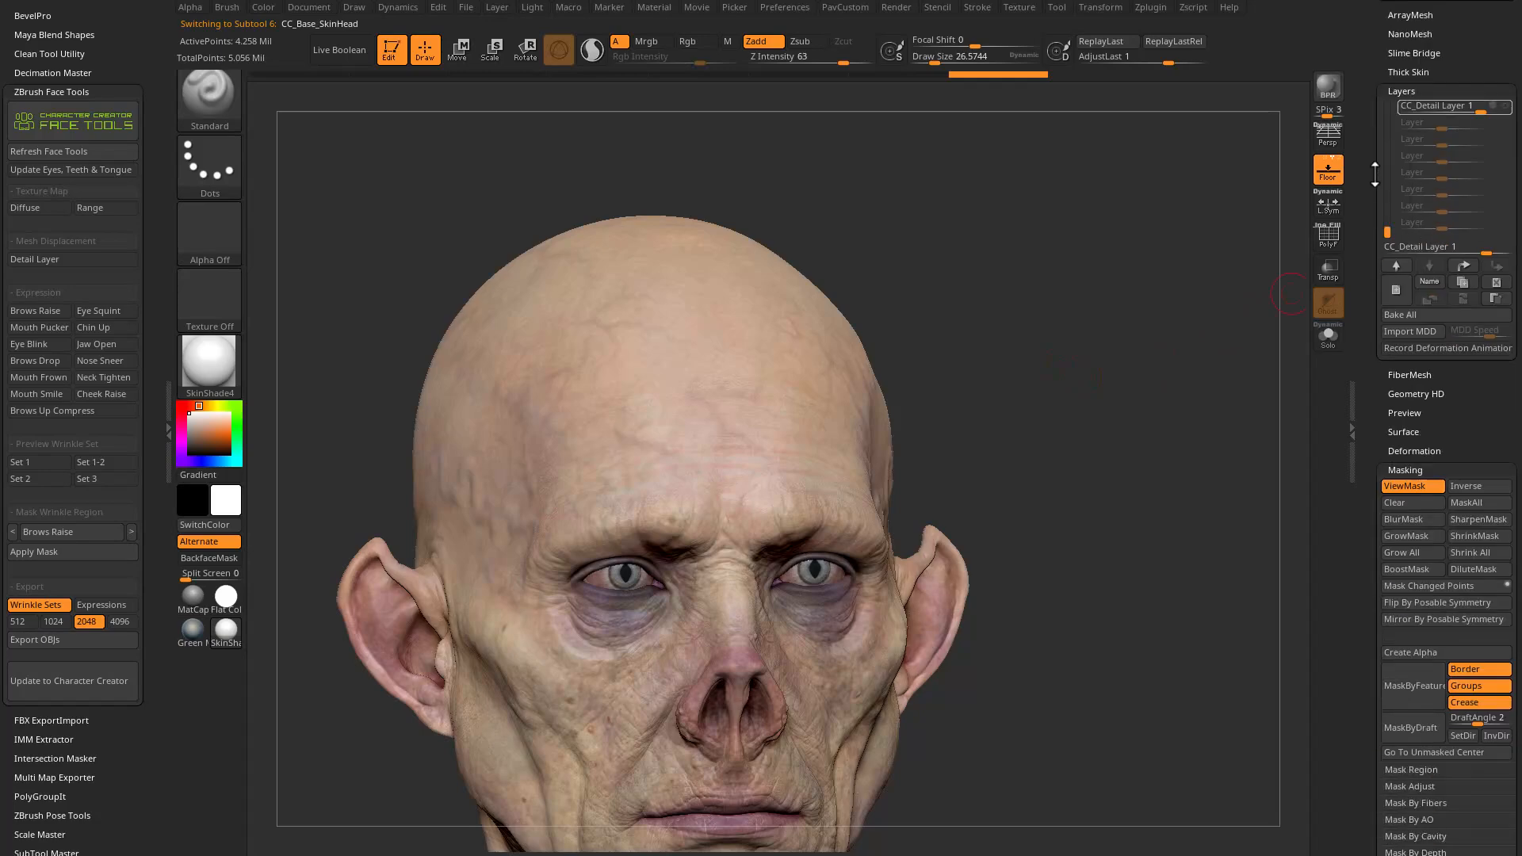
pyautogui.click(1404, 325)
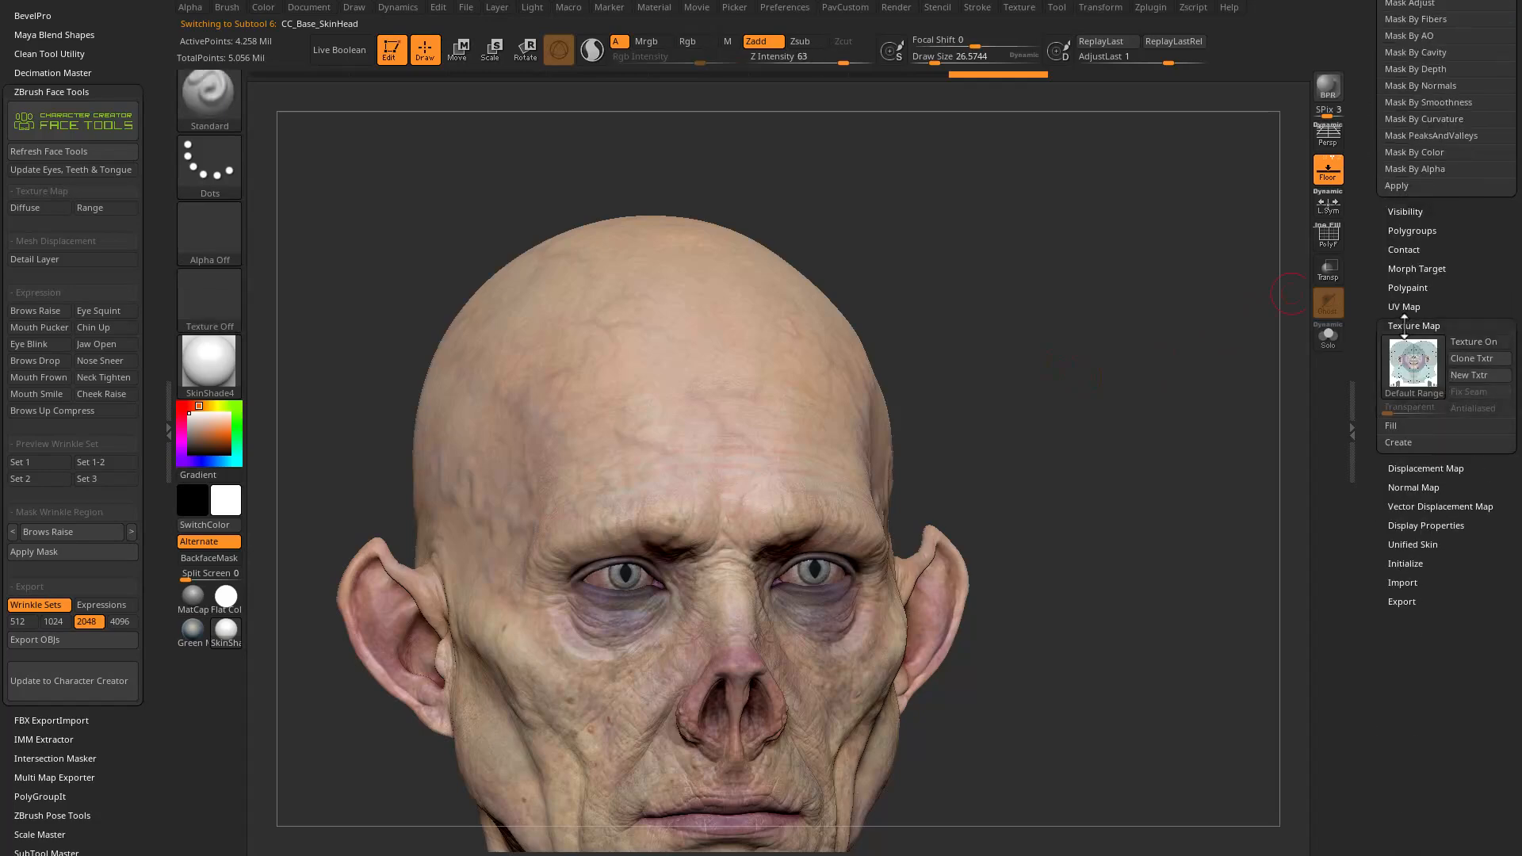
pyautogui.click(1397, 443)
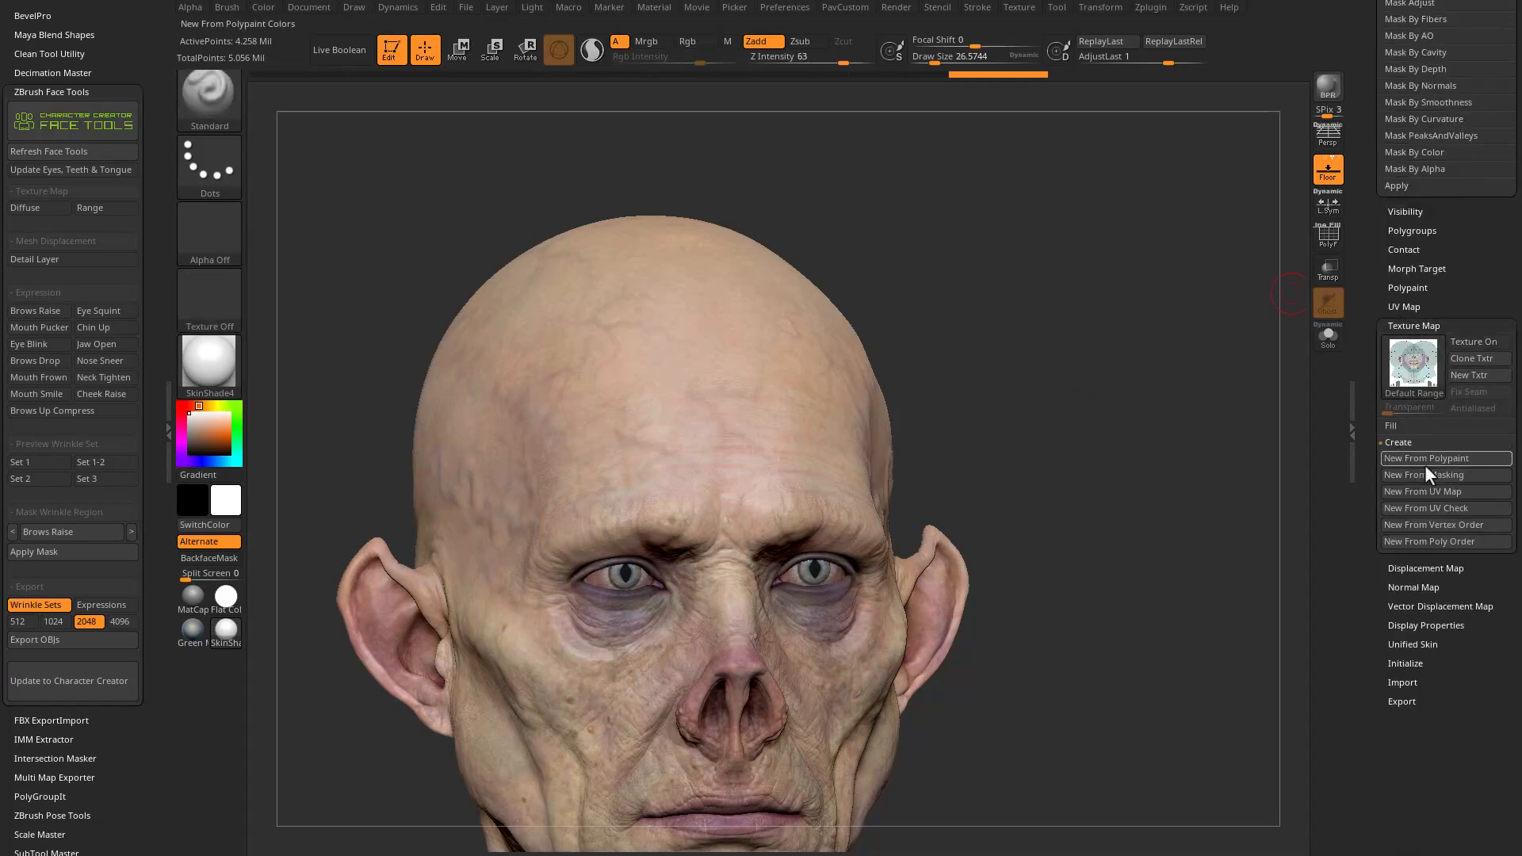
pyautogui.click(1424, 462)
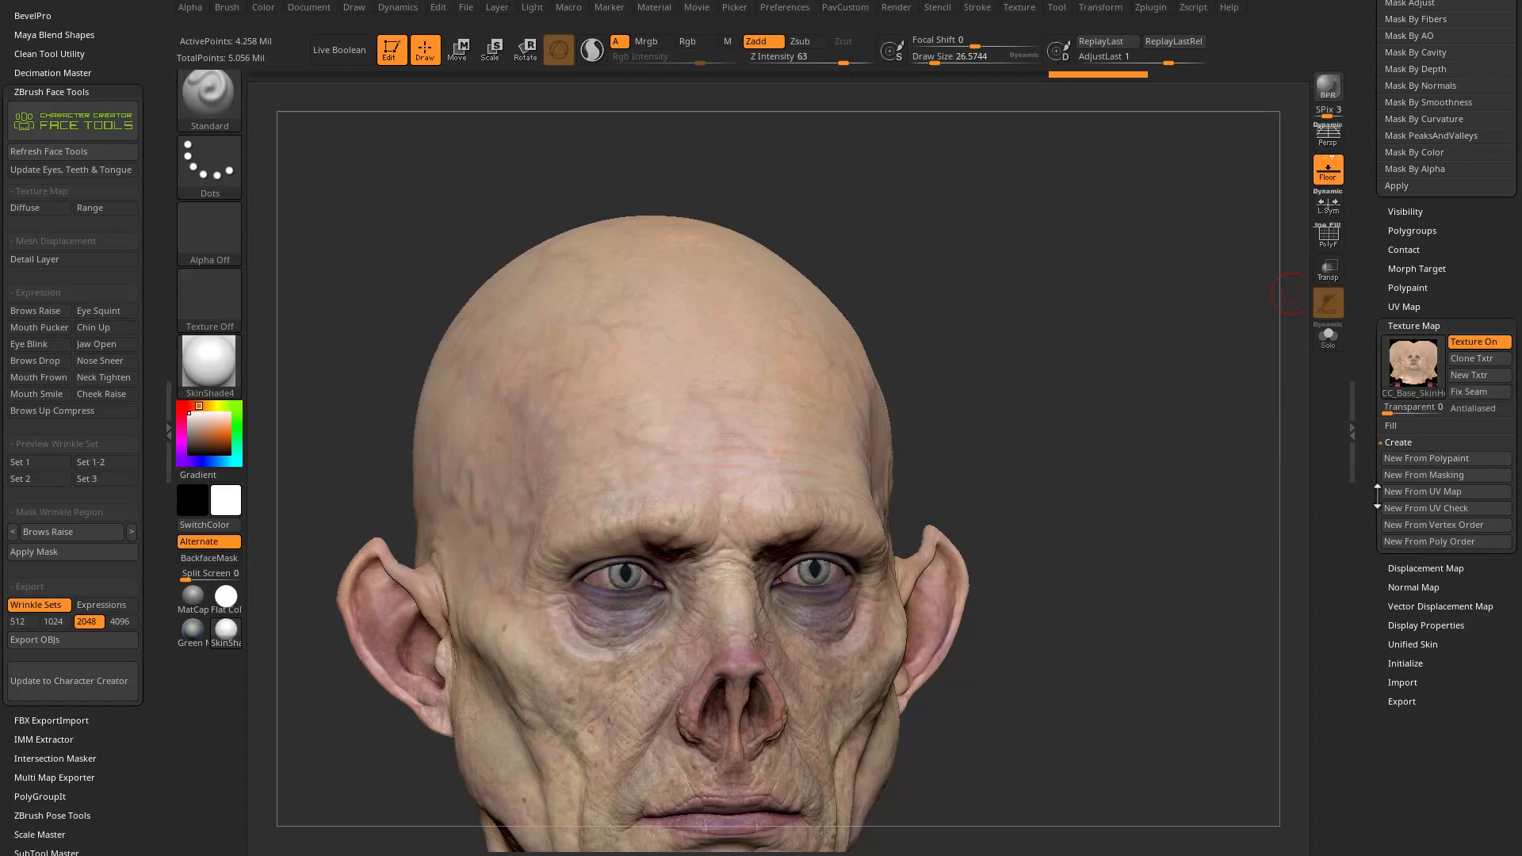
pyautogui.moveTo(1394, 388)
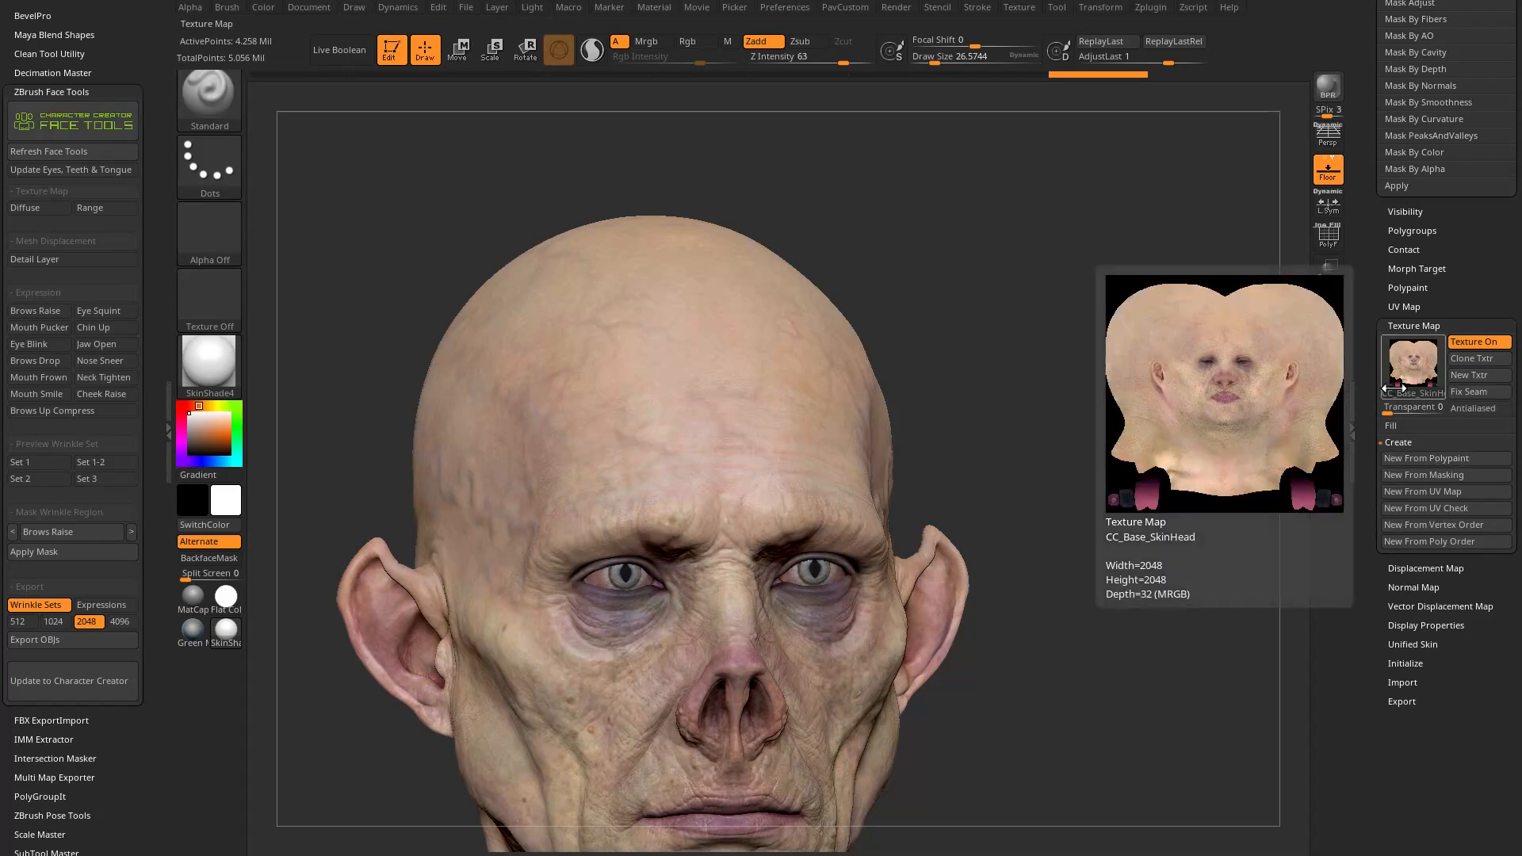
# Step: Activate the Brows Raise expression for sculpting on the head
pyautogui.click(1334, 236)
pyautogui.moveTo(1363, 204); pyautogui.dragTo(1301, 568)
pyautogui.click(1342, 236)
pyautogui.click(48, 315)
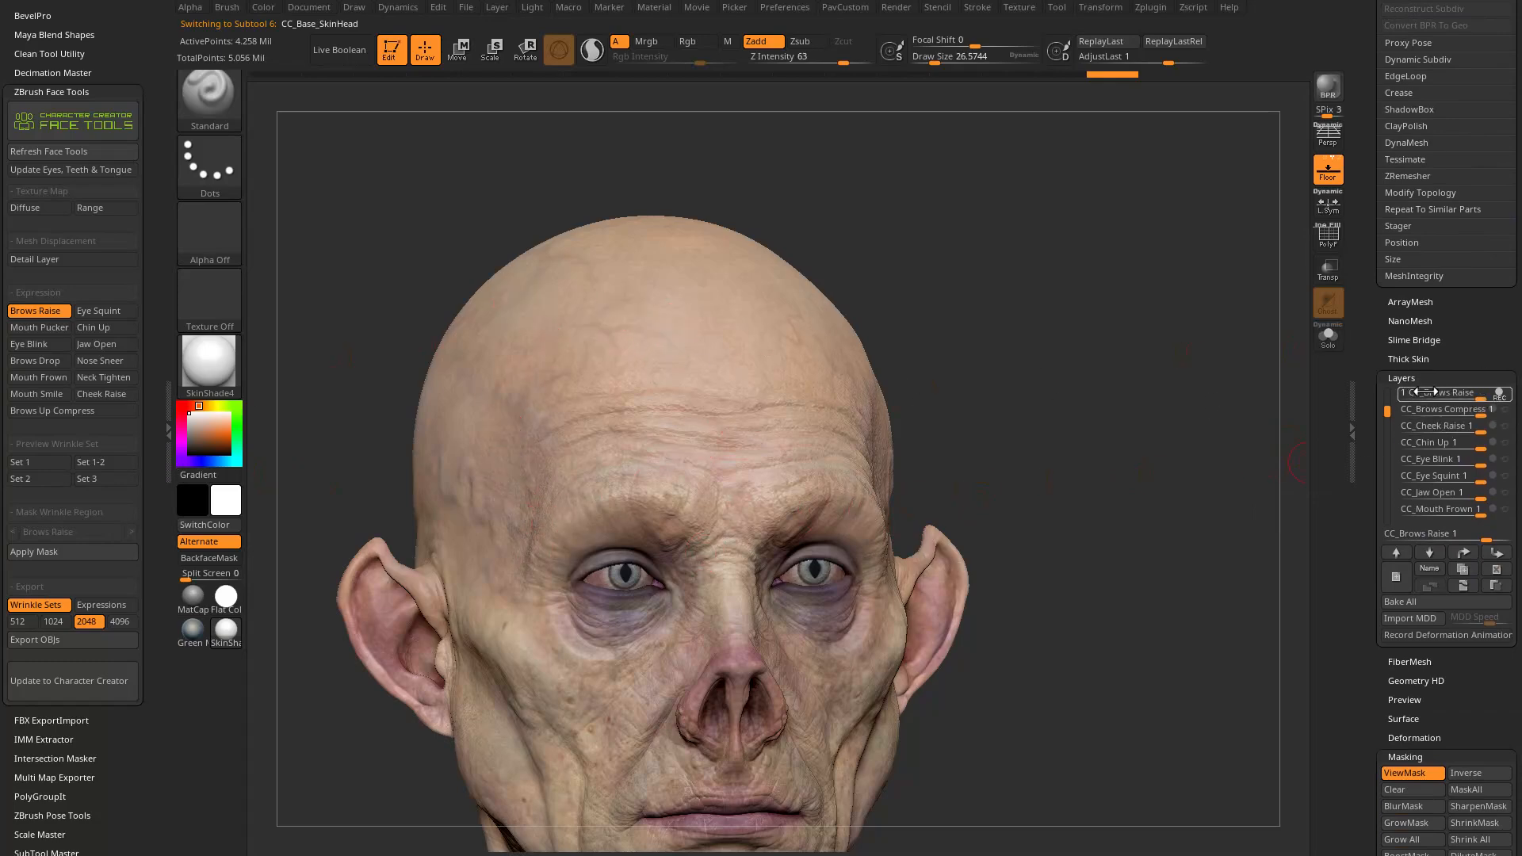
# Step: Open the head's polypaint settings, check them against the texture map, and examine the raised brows from a three-quarter angle
pyautogui.moveTo(1373, 454); pyautogui.dragTo(1377, 245)
pyautogui.moveTo(1385, 186); pyautogui.dragTo(1379, 412)
pyautogui.click(1408, 459)
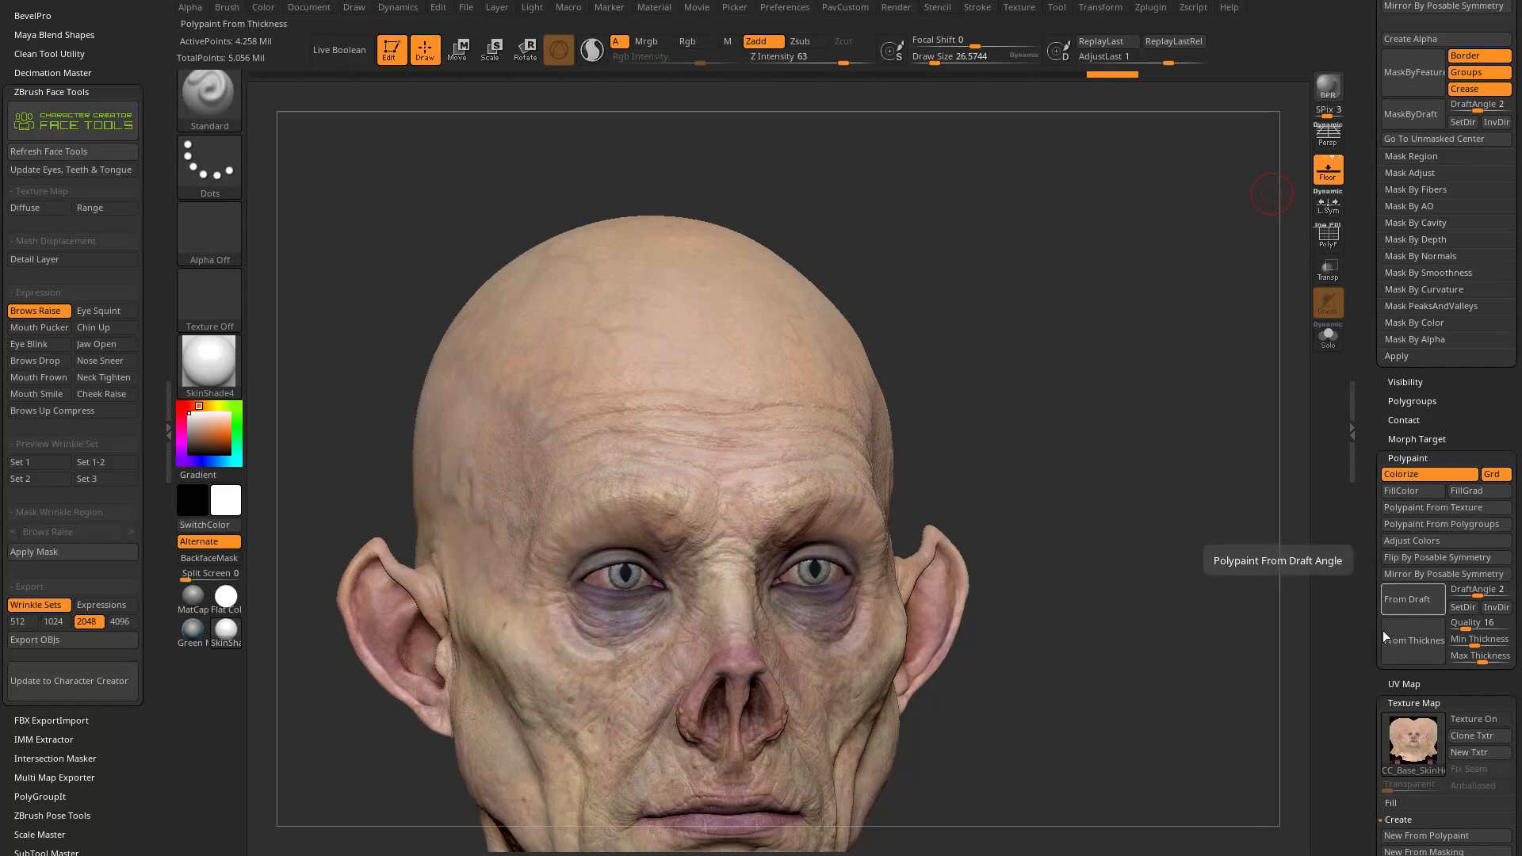
pyautogui.moveTo(1403, 733)
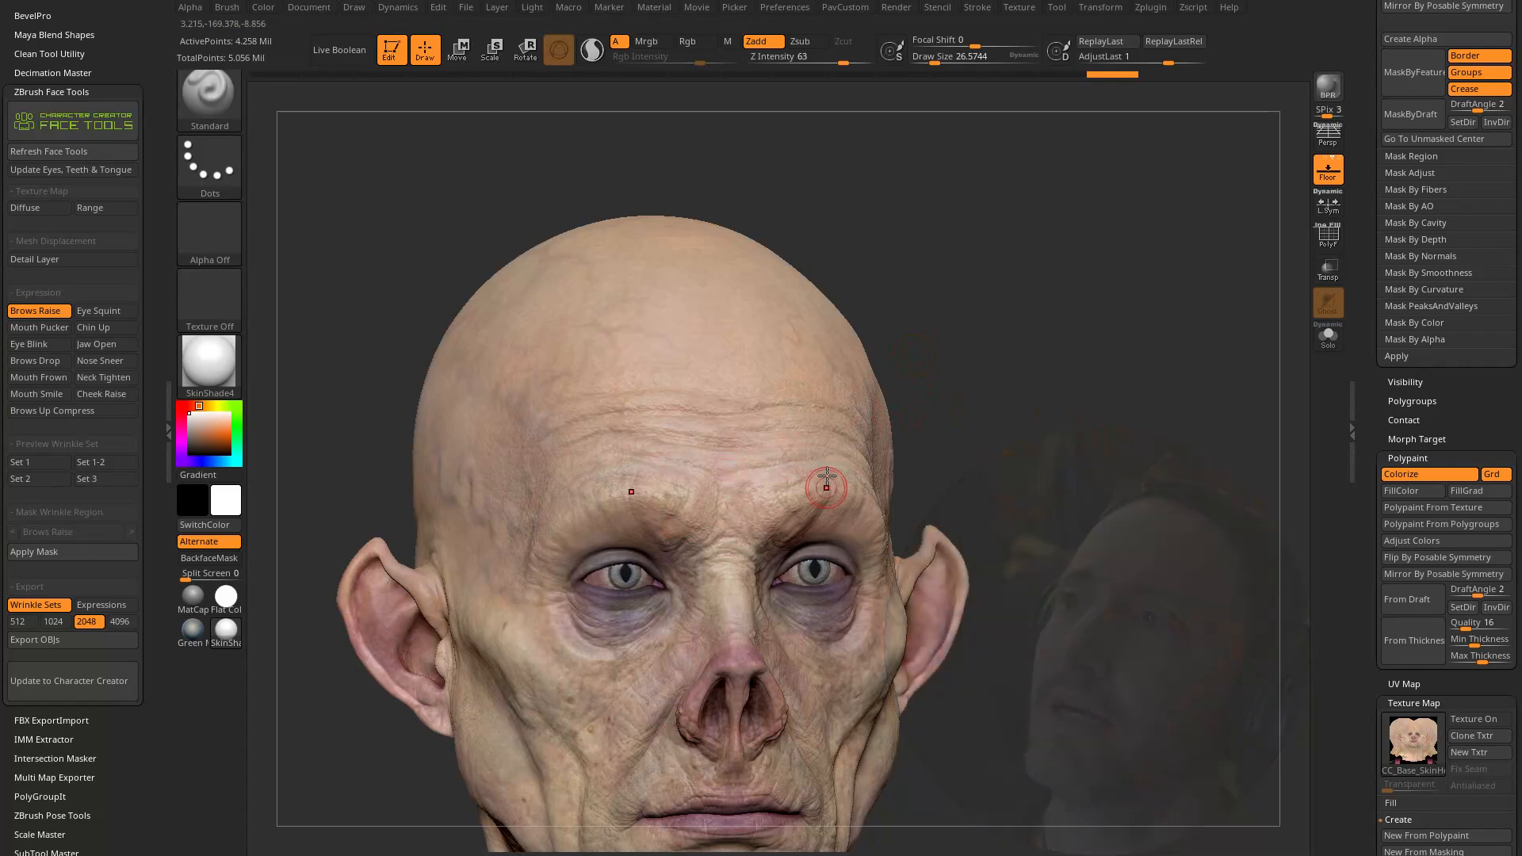
pyautogui.keyDown('alt'); pyautogui.moveTo(1043, 401); pyautogui.dragTo(1039, 411); pyautogui.keyUp('alt')
pyautogui.keyDown('alt'); pyautogui.moveTo(897, 376); pyautogui.dragTo(947, 440); pyautogui.keyUp('alt')
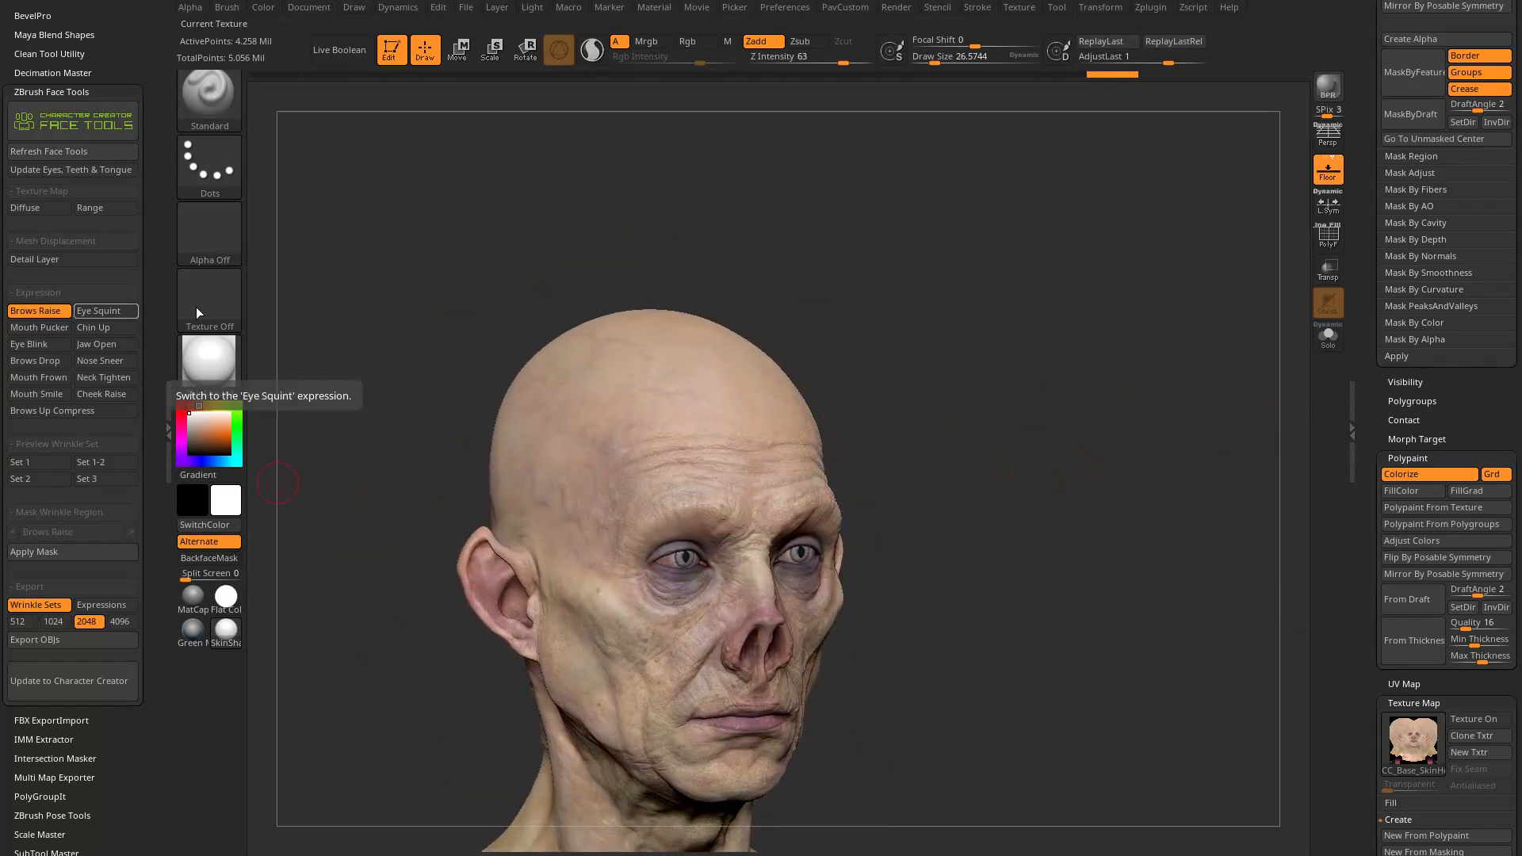
# Step: Remove the assigned texture from the head's Texture Map, leaving the slot empty
pyautogui.scroll(5, 1493, 50)
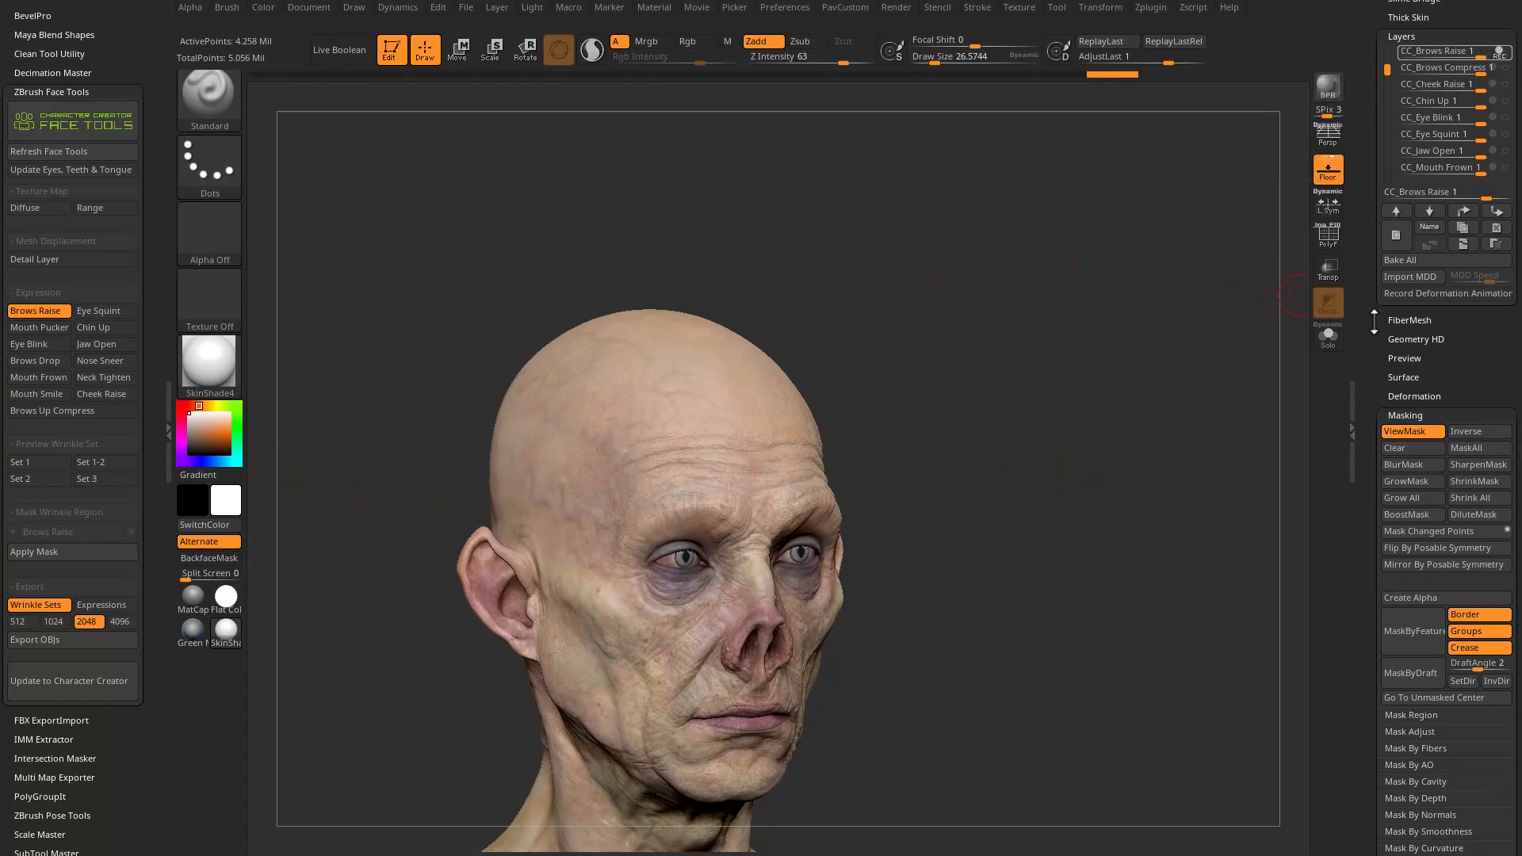
pyautogui.scroll(-10, 1362, 483)
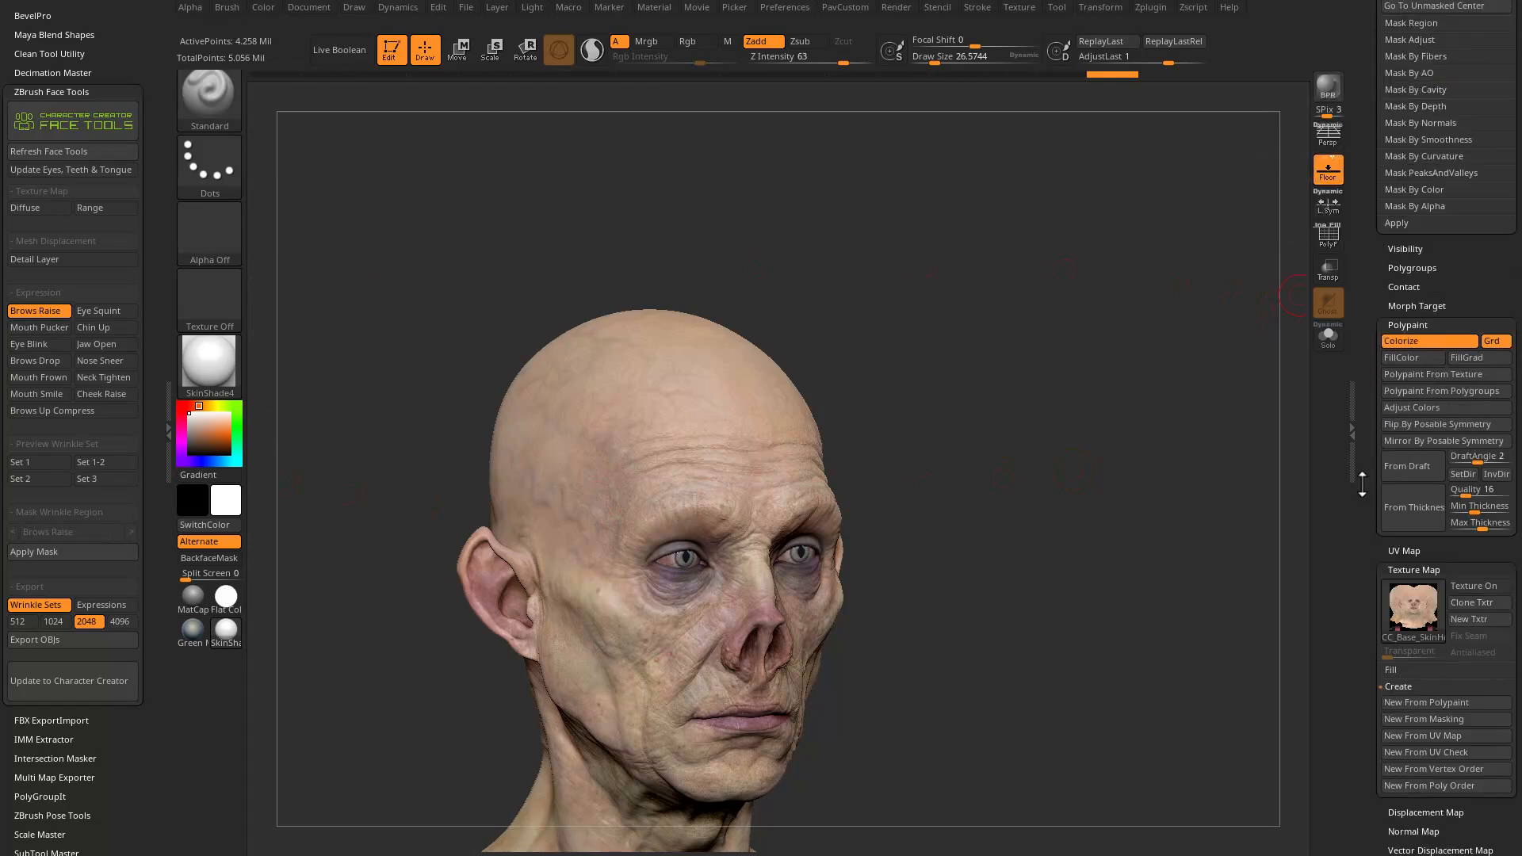
pyautogui.click(1405, 599)
pyautogui.click(593, 547)
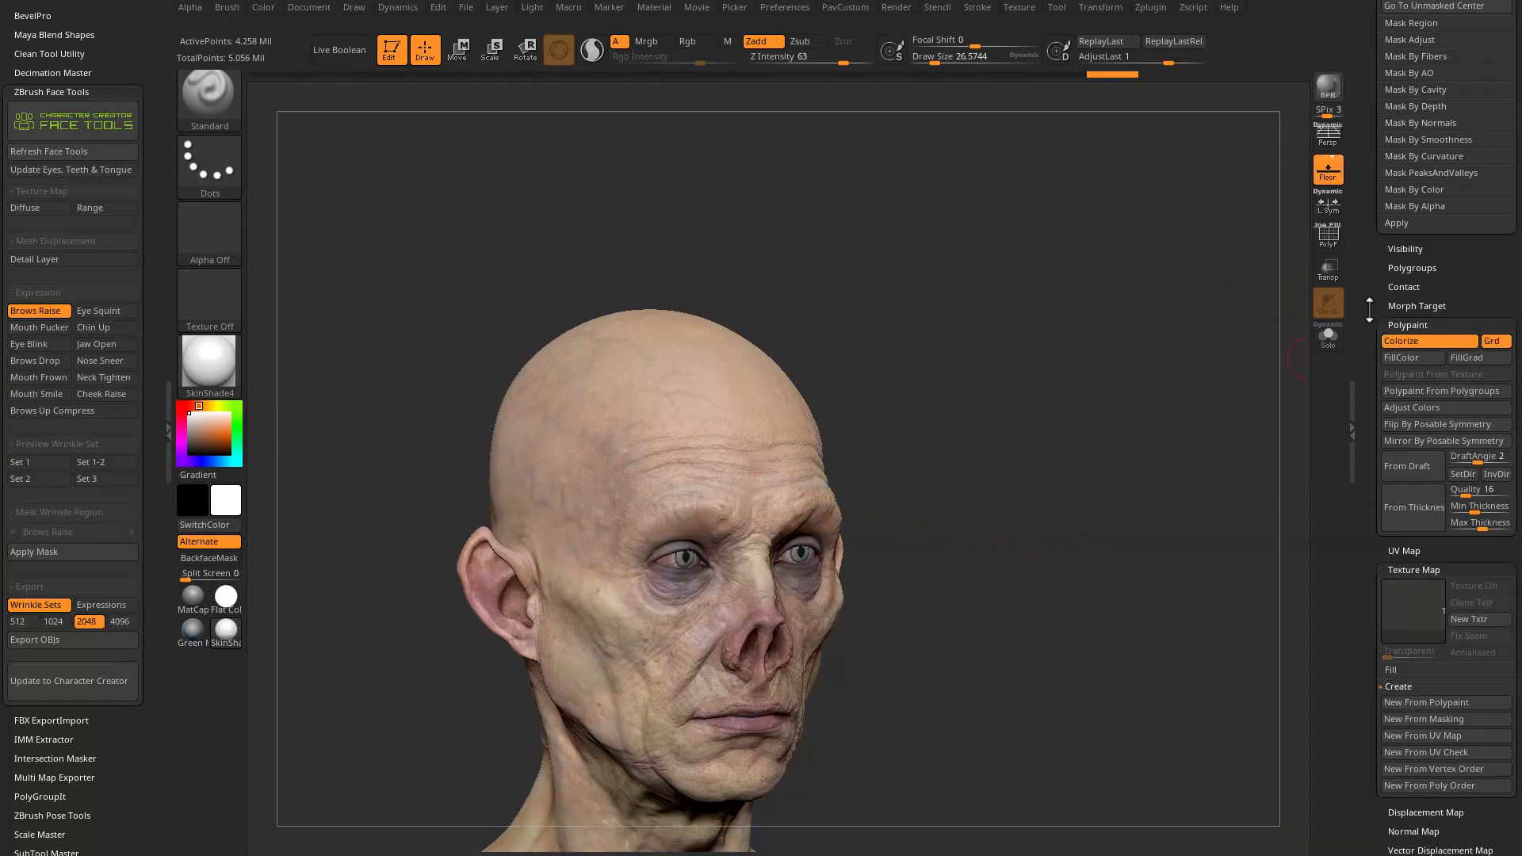
pyautogui.scroll(10, 1360, 695)
# Step: Frame the brows and forehead closely and reduce the draw size to about 7
pyautogui.moveTo(1058, 455)
pyautogui.keyDown('shift'); pyautogui.mouseDown()
pyautogui.moveTo(1033, 452)
pyautogui.moveTo(1090, 403)
pyautogui.moveTo(1070, 487)
pyautogui.mouseUp(); pyautogui.keyUp('shift')
pyautogui.press('s')
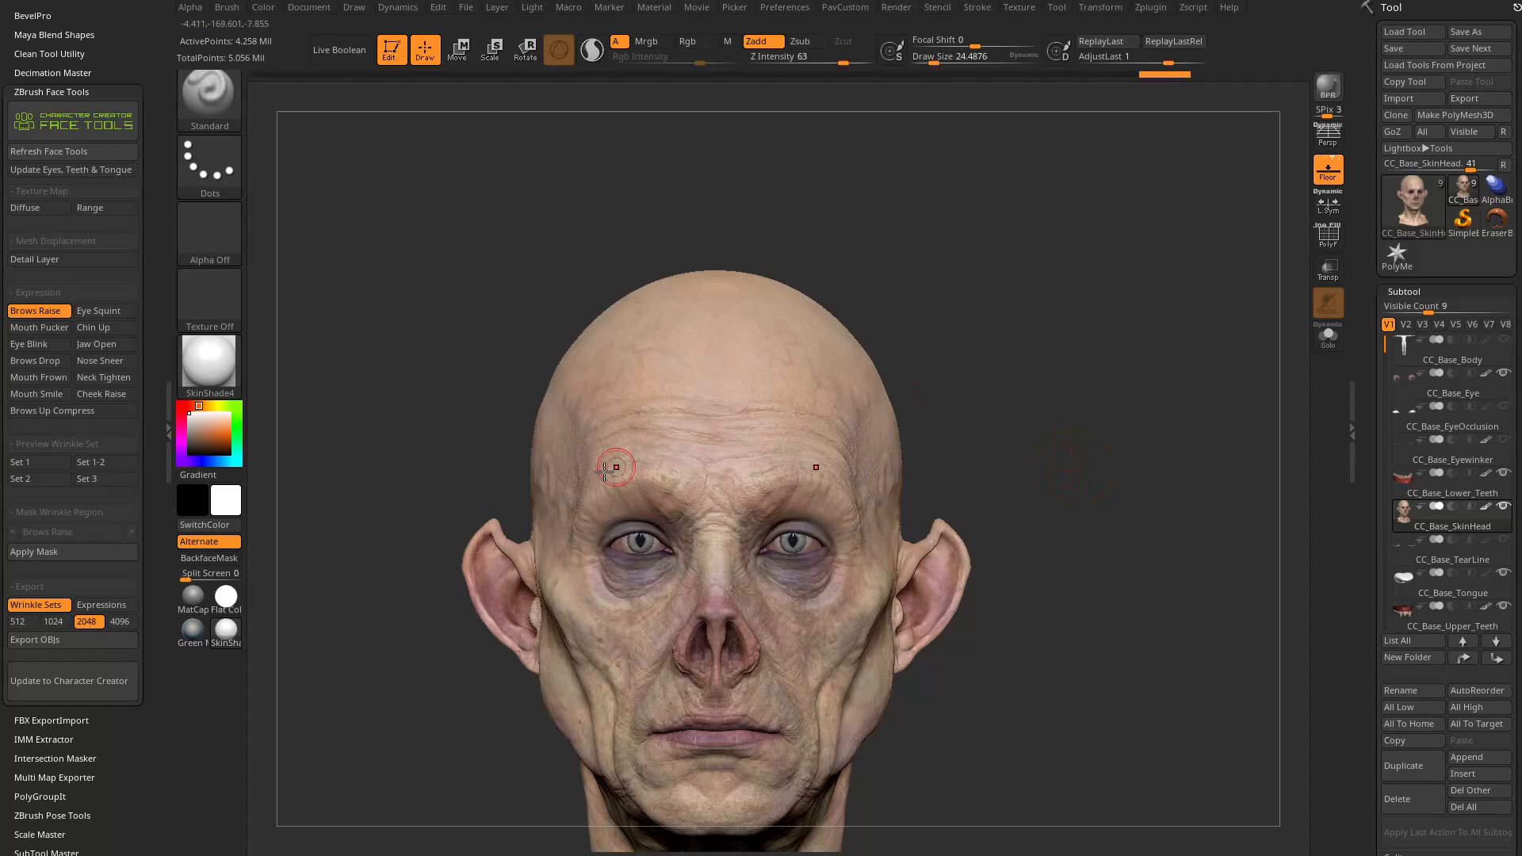
pyautogui.moveTo(1091, 341); pyautogui.dragTo(1105, 433)
pyautogui.press('s')
pyautogui.keyDown('alt'); pyautogui.moveTo(1127, 428); pyautogui.dragTo(1157, 352); pyautogui.keyUp('alt')
# Step: Check the CC_Brows Raise layer and lower the head to subdivision level 3
pyautogui.moveTo(1378, 452); pyautogui.dragTo(1377, 57)
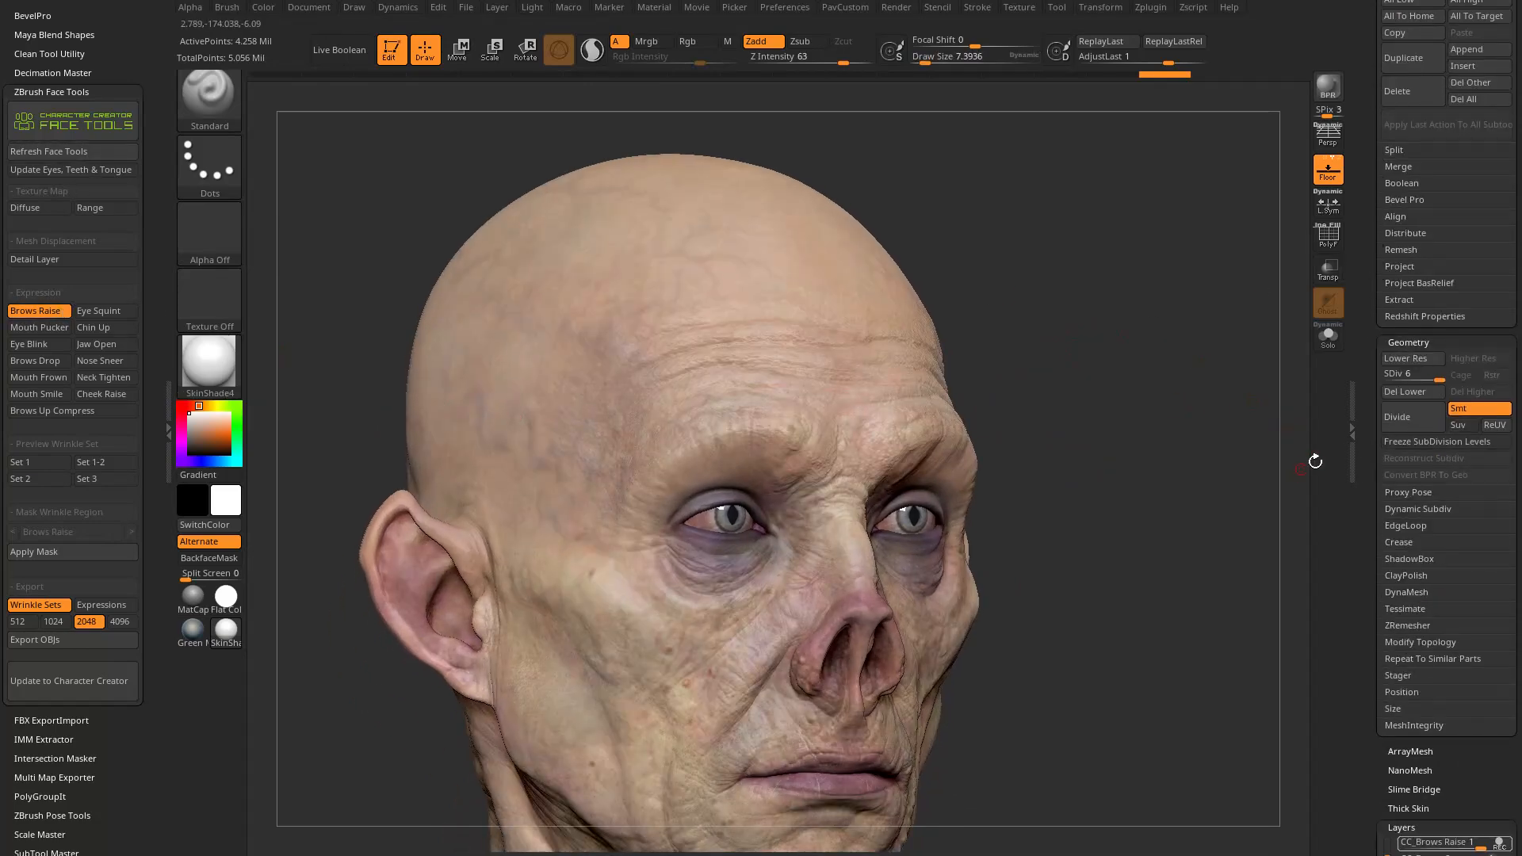
pyautogui.click(1400, 827)
pyautogui.moveTo(1370, 555); pyautogui.dragTo(1377, 222)
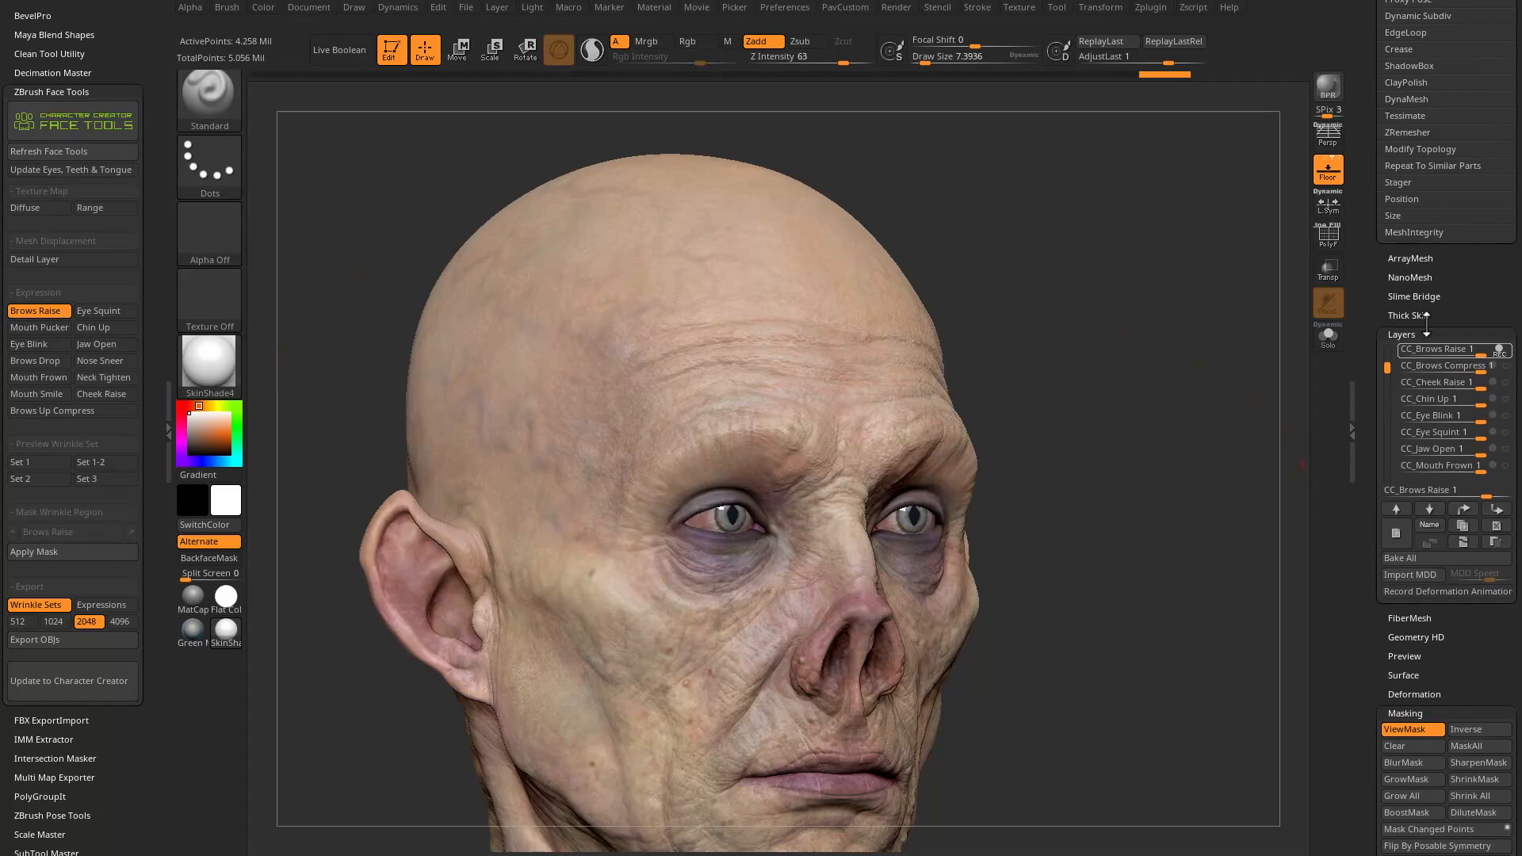
pyautogui.moveTo(1369, 358); pyautogui.dragTo(1348, 578)
pyautogui.moveTo(1354, 516); pyautogui.dragTo(1367, 256)
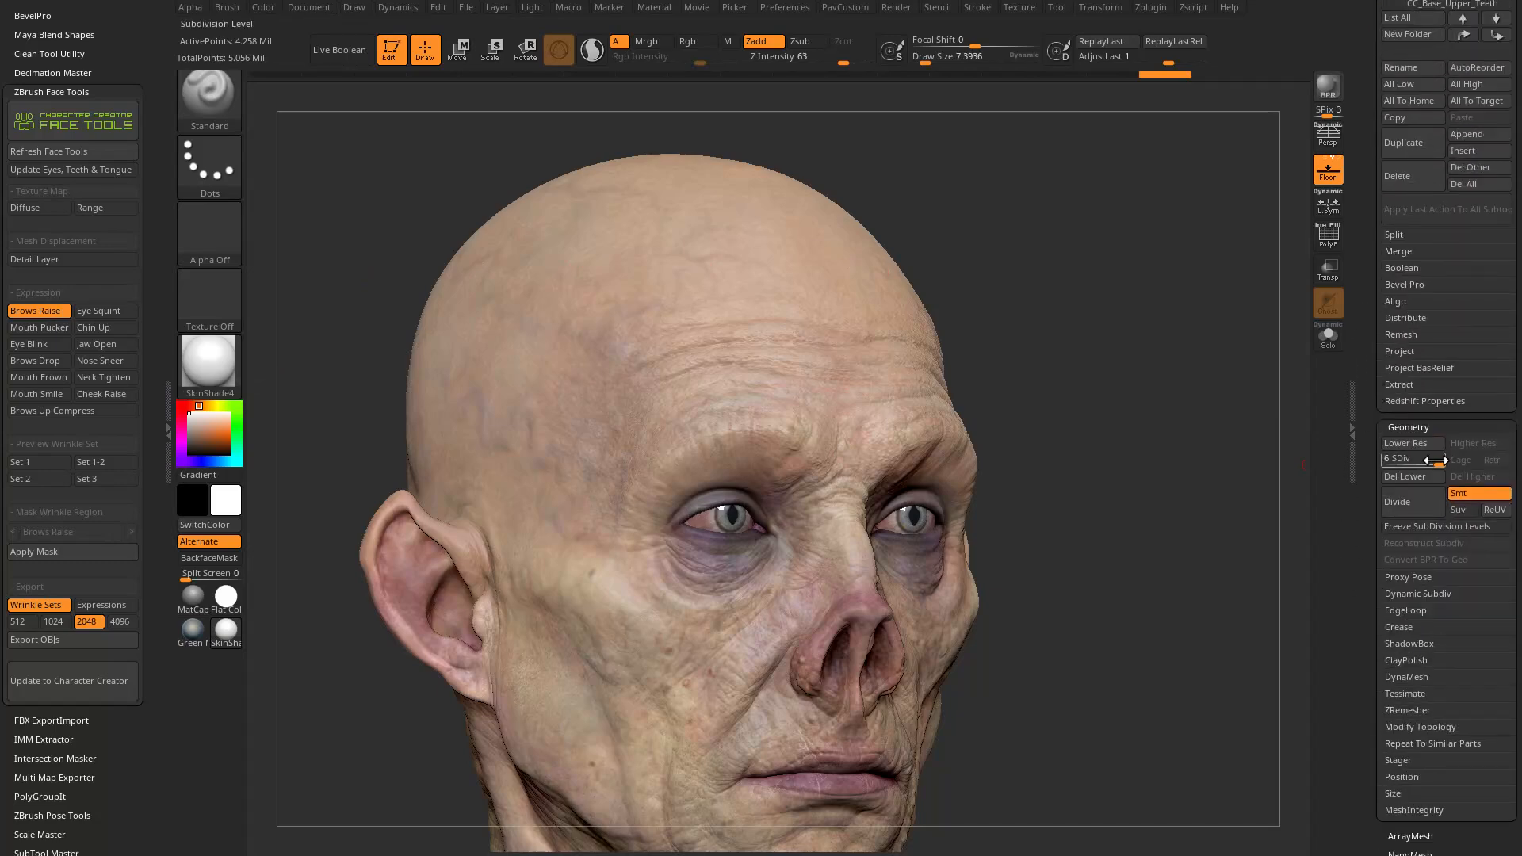
pyautogui.moveTo(1414, 461); pyautogui.dragTo(1413, 460)
pyautogui.click(1405, 461)
# Step: Carve the forehead wrinkles with the Dam_Standard brush at a draw size of about 79
pyautogui.moveTo(1223, 507); pyautogui.dragTo(1165, 500)
pyautogui.press('b')
pyautogui.press('d')
pyautogui.press('s')
pyautogui.press('s')
pyautogui.moveTo(790, 520); pyautogui.dragTo(758, 520)
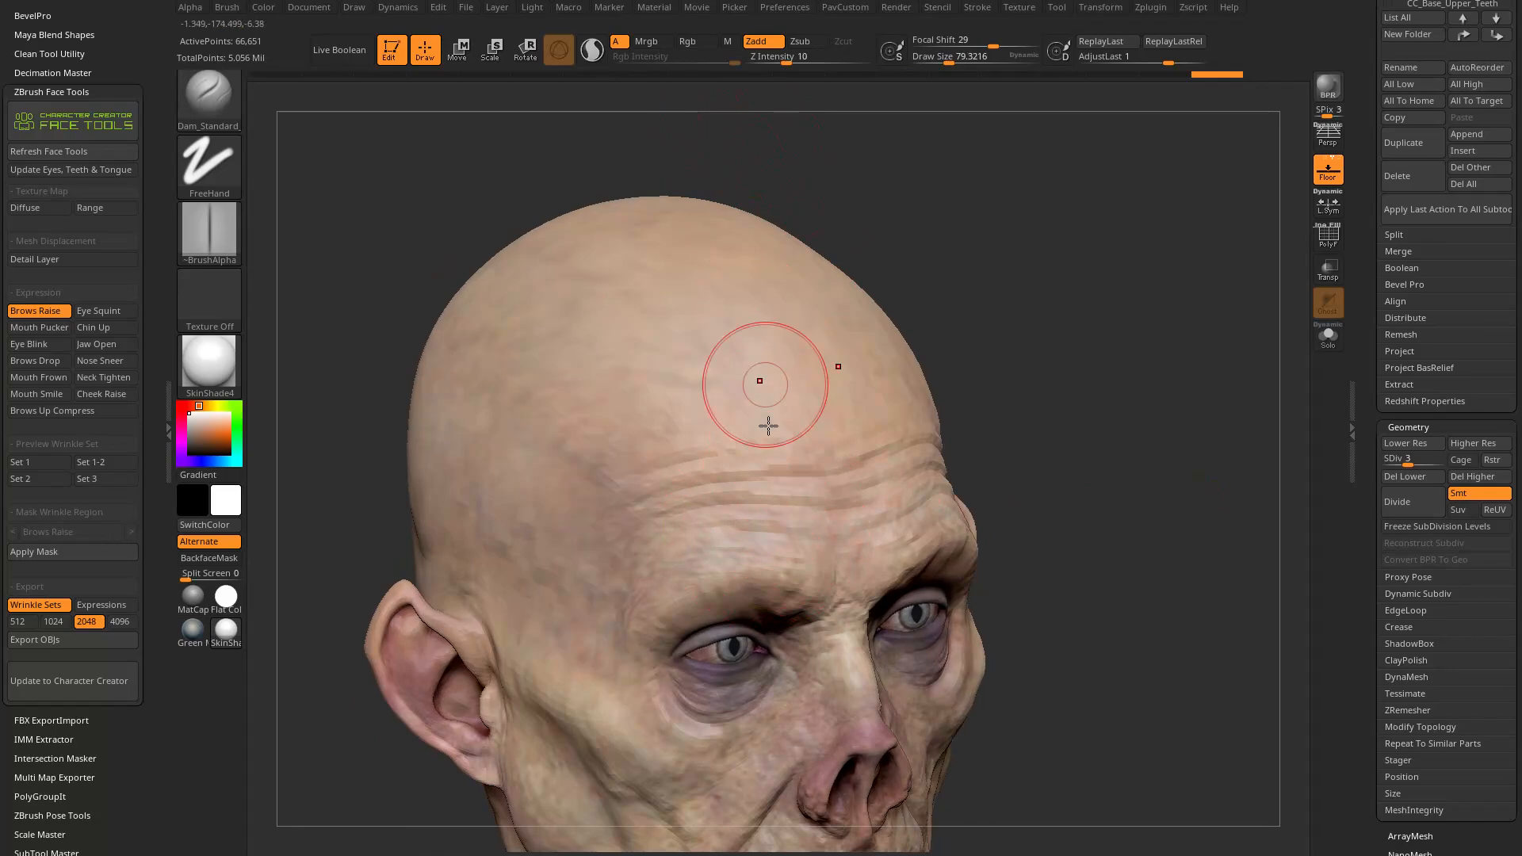
pyautogui.moveTo(1018, 413); pyautogui.dragTo(951, 428)
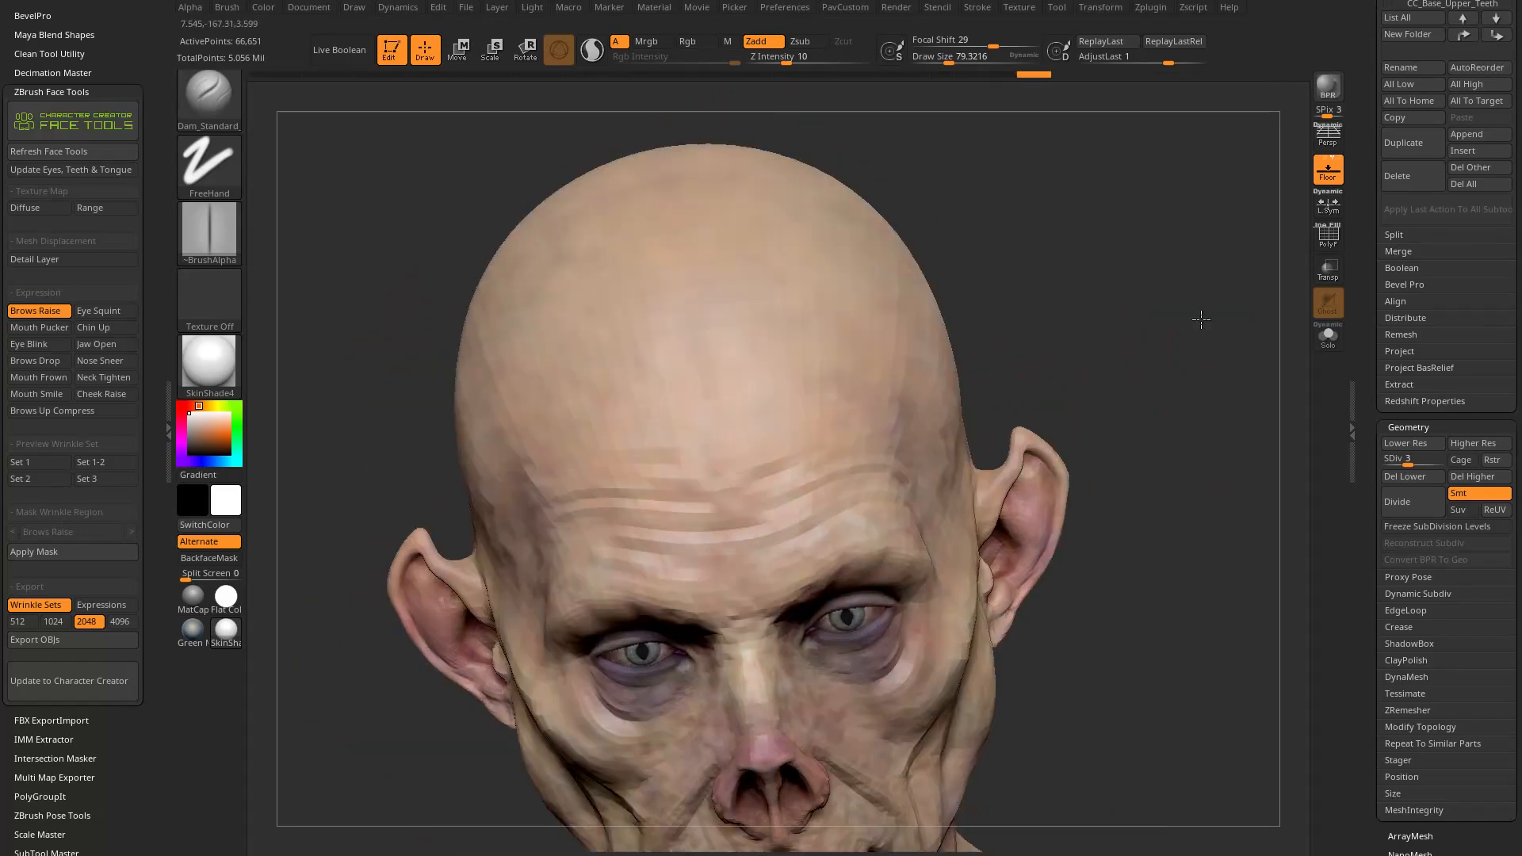
# Step: Switch to the Standard brush, try a stroke above the brow, and set Z Intensity to 22
pyautogui.press('b')
pyautogui.press('s')
pyautogui.press('t')
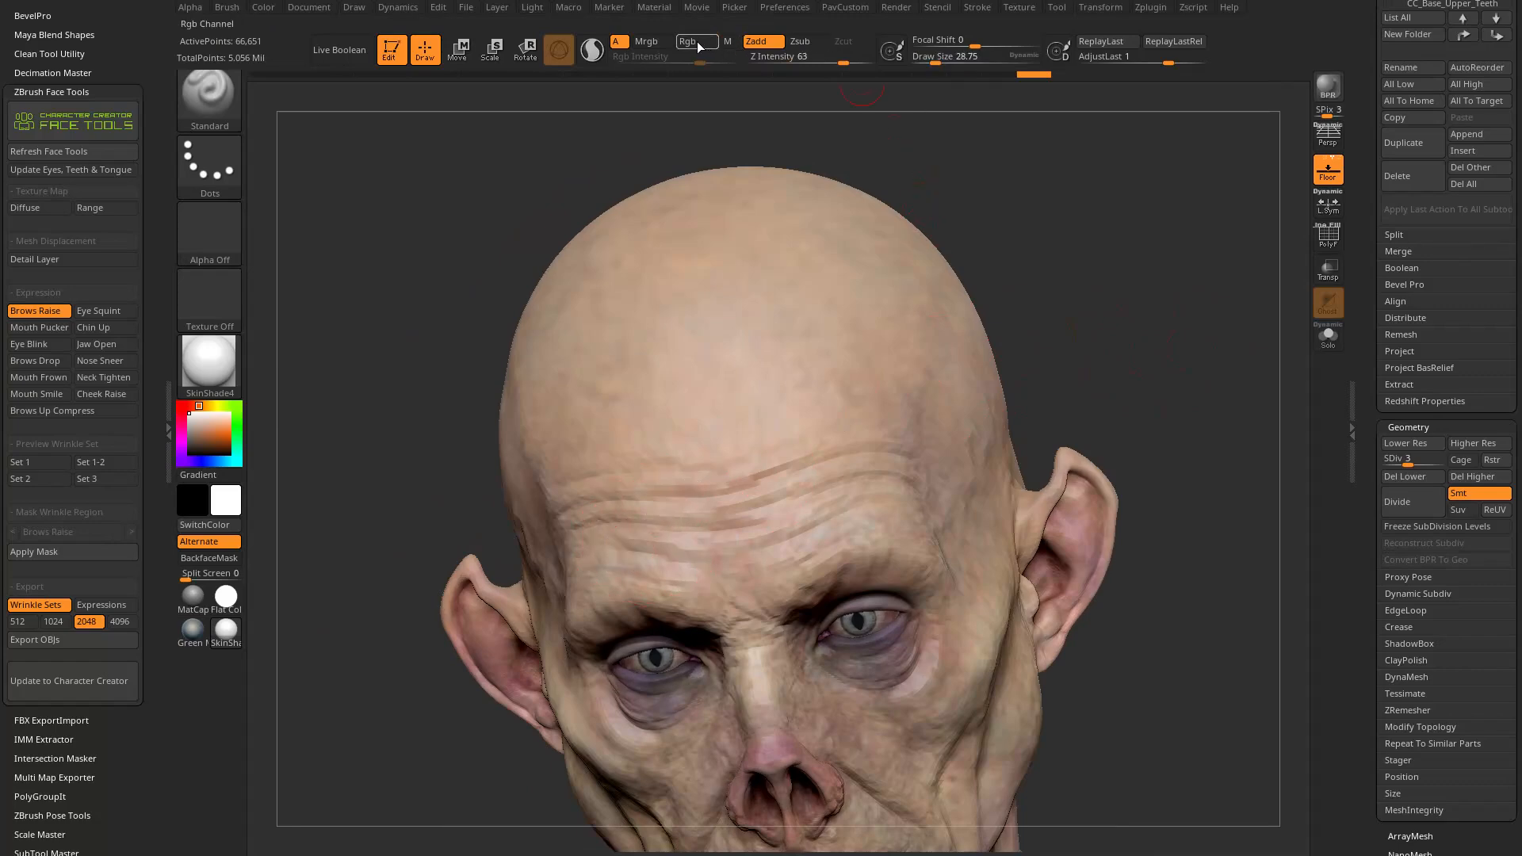
pyautogui.moveTo(935, 172); pyautogui.dragTo(1086, 179)
pyautogui.moveTo(658, 541); pyautogui.dragTo(706, 544)
pyautogui.moveTo(888, 190)
pyautogui.mouseDown()
pyautogui.moveTo(753, 150)
pyautogui.moveTo(712, 98)
pyautogui.mouseUp()
pyautogui.moveTo(828, 58); pyautogui.dragTo(805, 60)
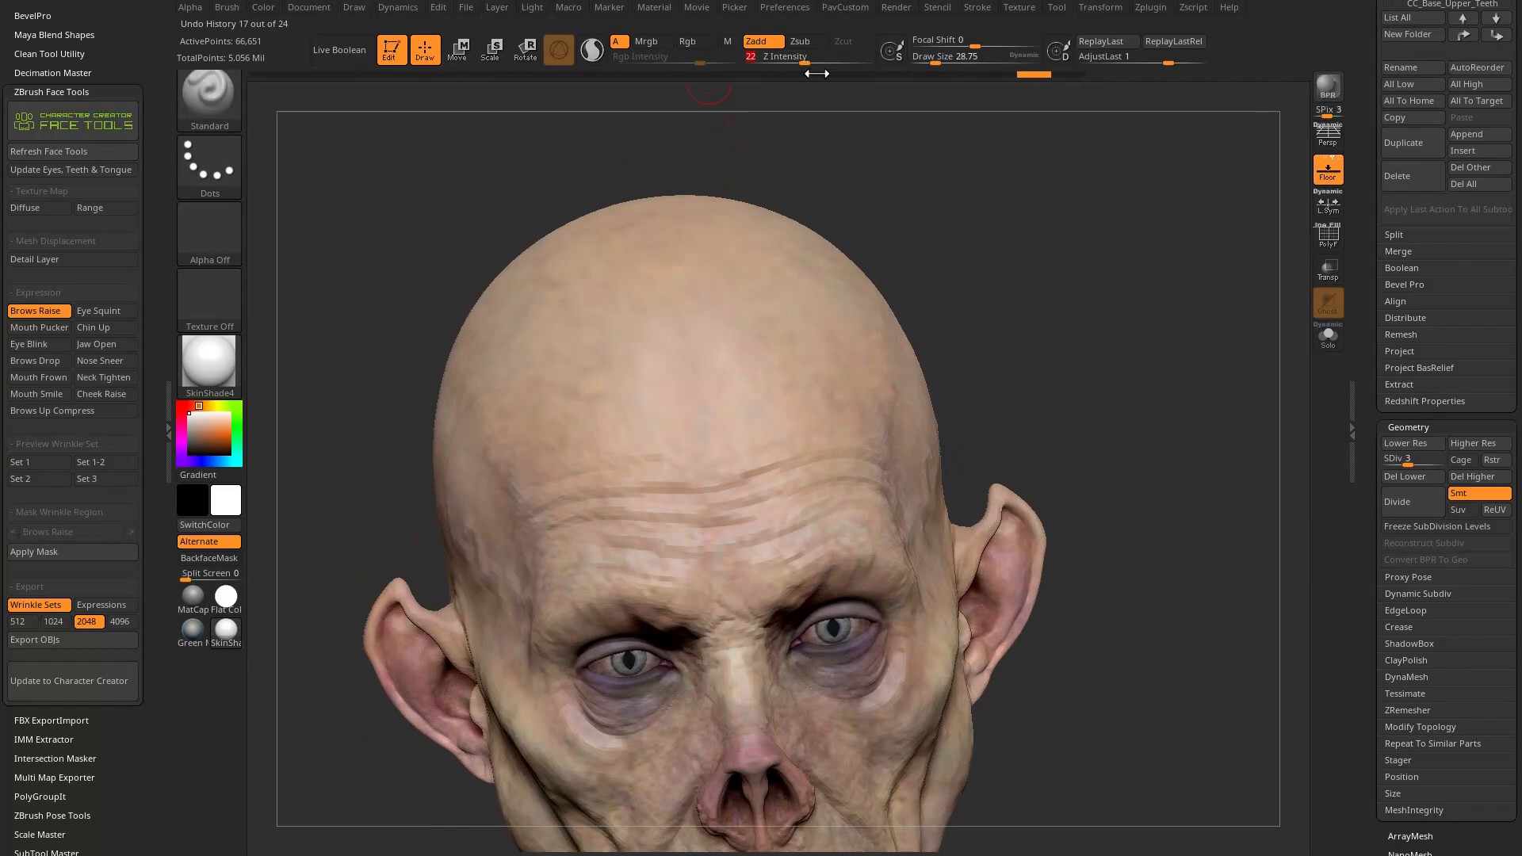
# Step: Build up the forehead above both brows with Standard brush strokes at subdivision level 3
pyautogui.moveTo(792, 135); pyautogui.dragTo(765, 179)
pyautogui.moveTo(616, 533); pyautogui.dragTo(683, 544)
pyautogui.moveTo(1086, 373); pyautogui.dragTo(999, 380)
pyautogui.moveTo(833, 507); pyautogui.dragTo(780, 522)
pyautogui.moveTo(1102, 333); pyautogui.dragTo(1217, 361)
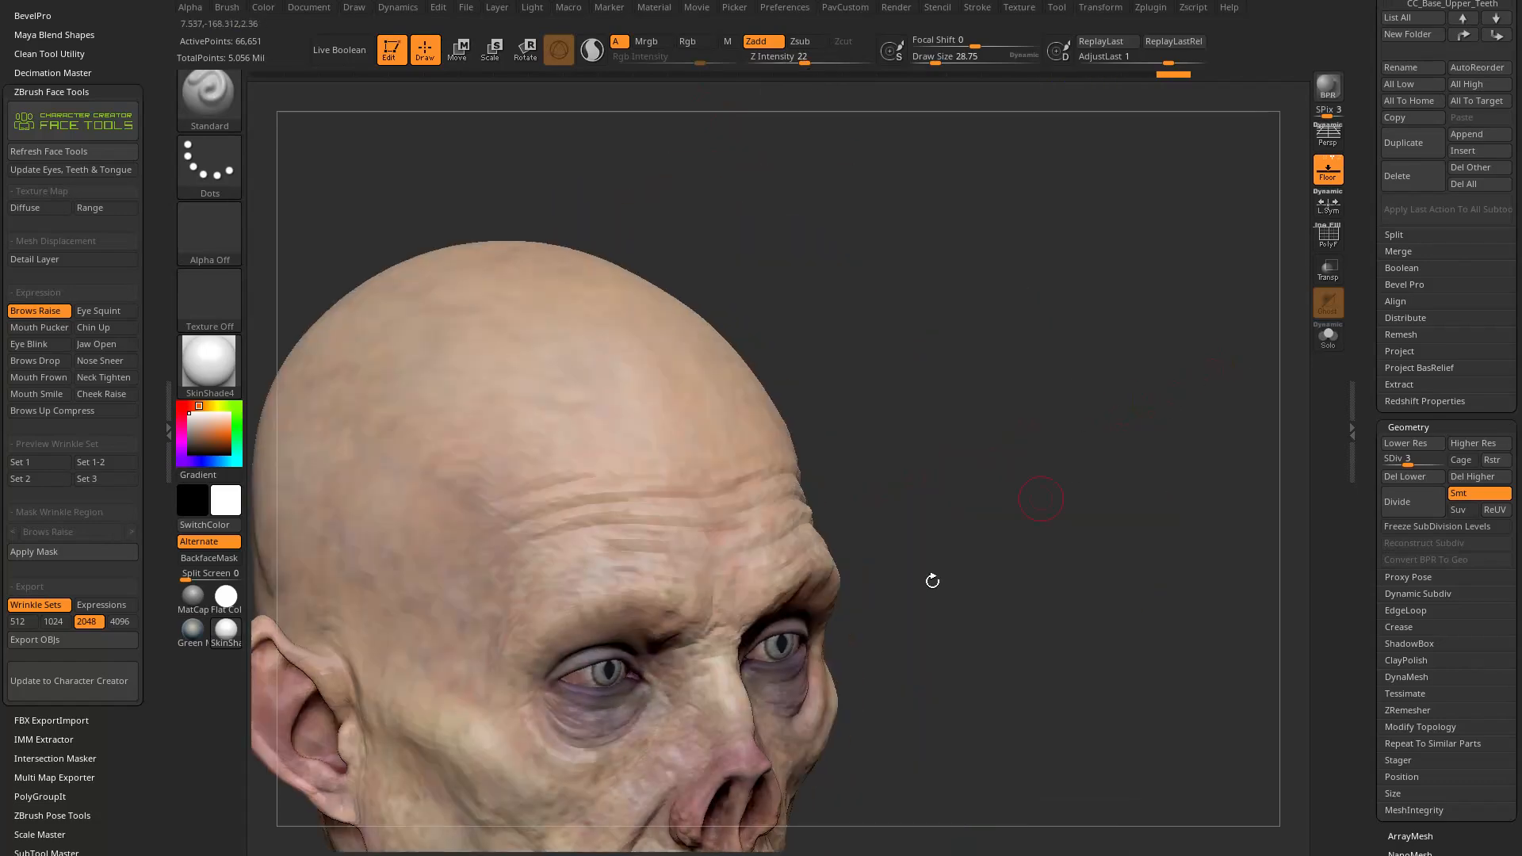
# Step: Compare the forehead wrinkles at low and high subdivision and finish at level 6
pyautogui.click(1439, 461)
pyautogui.moveTo(1126, 507); pyautogui.dragTo(979, 507)
pyautogui.moveTo(1267, 421); pyautogui.dragTo(1237, 422)
pyautogui.moveTo(928, 353); pyautogui.dragTo(873, 360)
pyautogui.moveTo(1412, 460); pyautogui.dragTo(1439, 460)
pyautogui.moveTo(1190, 461); pyautogui.dragTo(1224, 466)
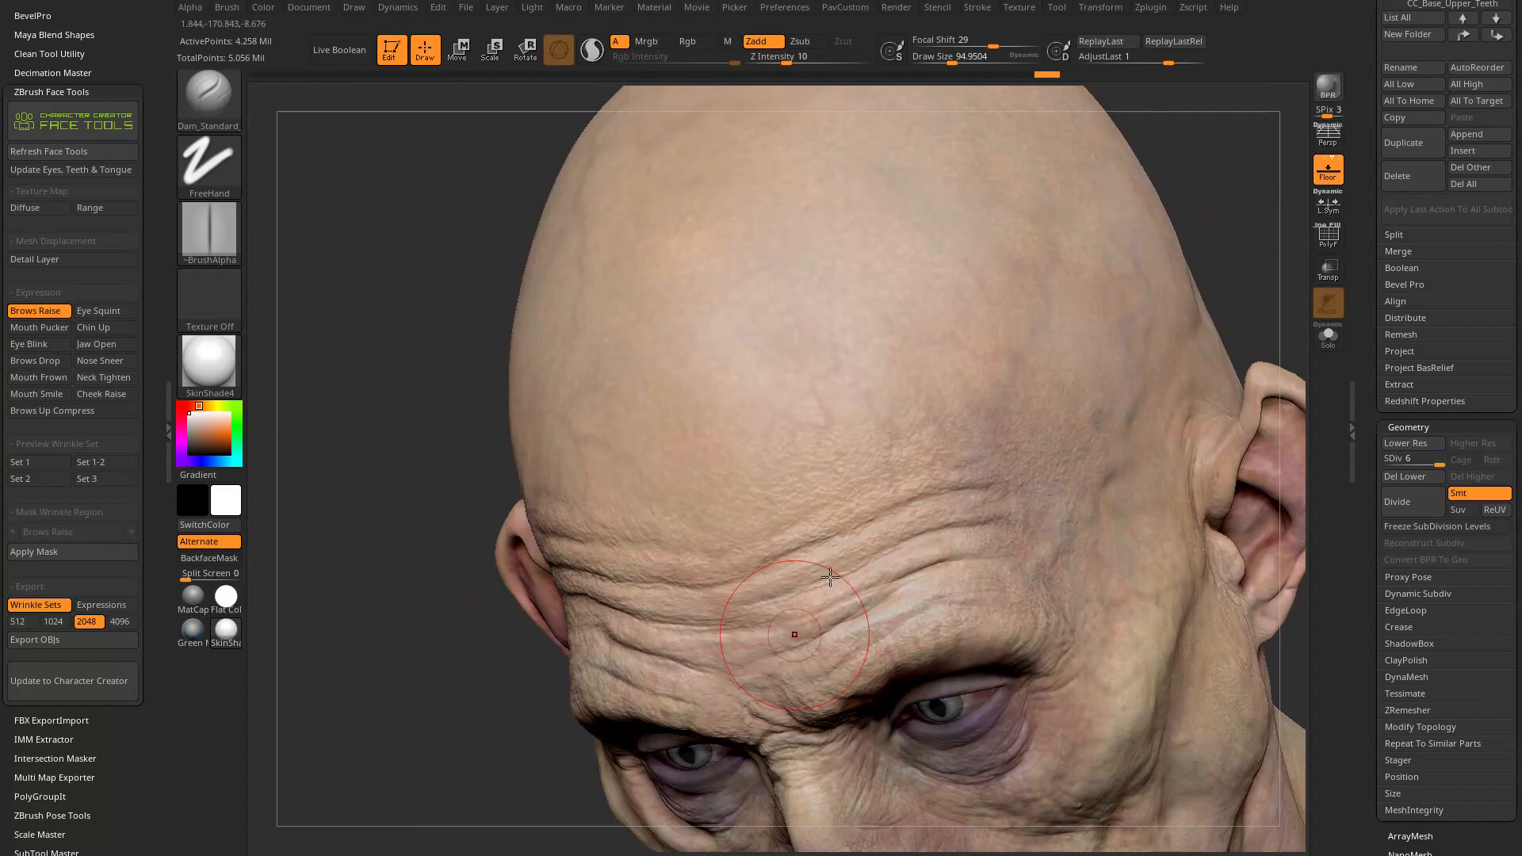
# Step: Deepen the central forehead creases with Dam_Standard strokes at a draw size of about 95 on subdivision level 6
pyautogui.moveTo(830, 577); pyautogui.dragTo(912, 607, button='right')
pyautogui.moveTo(740, 615); pyautogui.dragTo(832, 588)
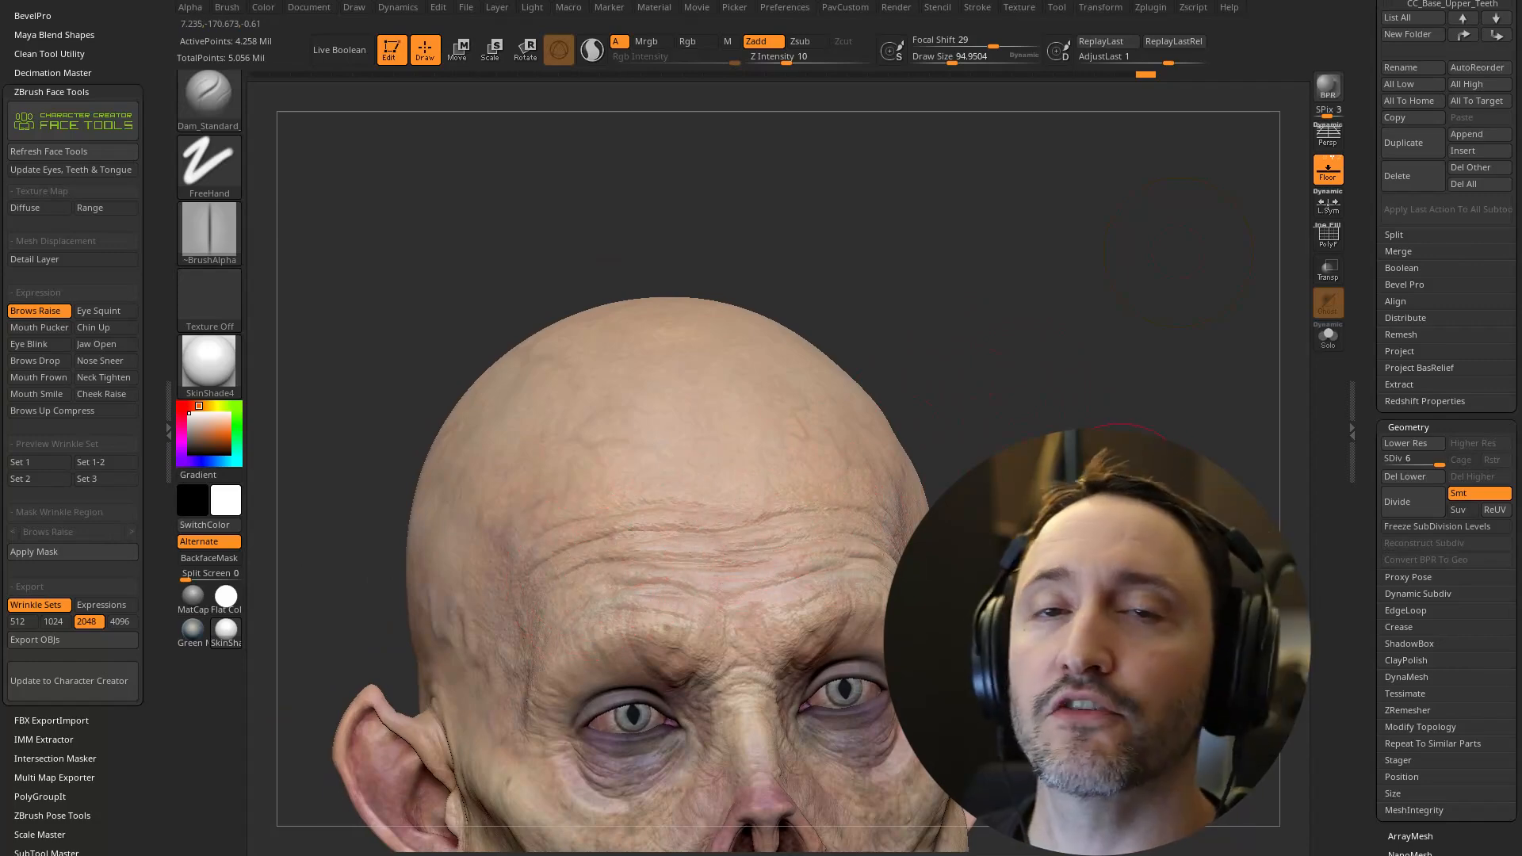
pyautogui.moveTo(1061, 476)
pyautogui.mouseDown()
pyautogui.moveTo(1058, 507)
pyautogui.moveTo(1023, 539)
pyautogui.mouseUp()
pyautogui.moveTo(792, 596); pyautogui.dragTo(694, 639)
pyautogui.moveTo(1055, 452); pyautogui.dragTo(1109, 404)
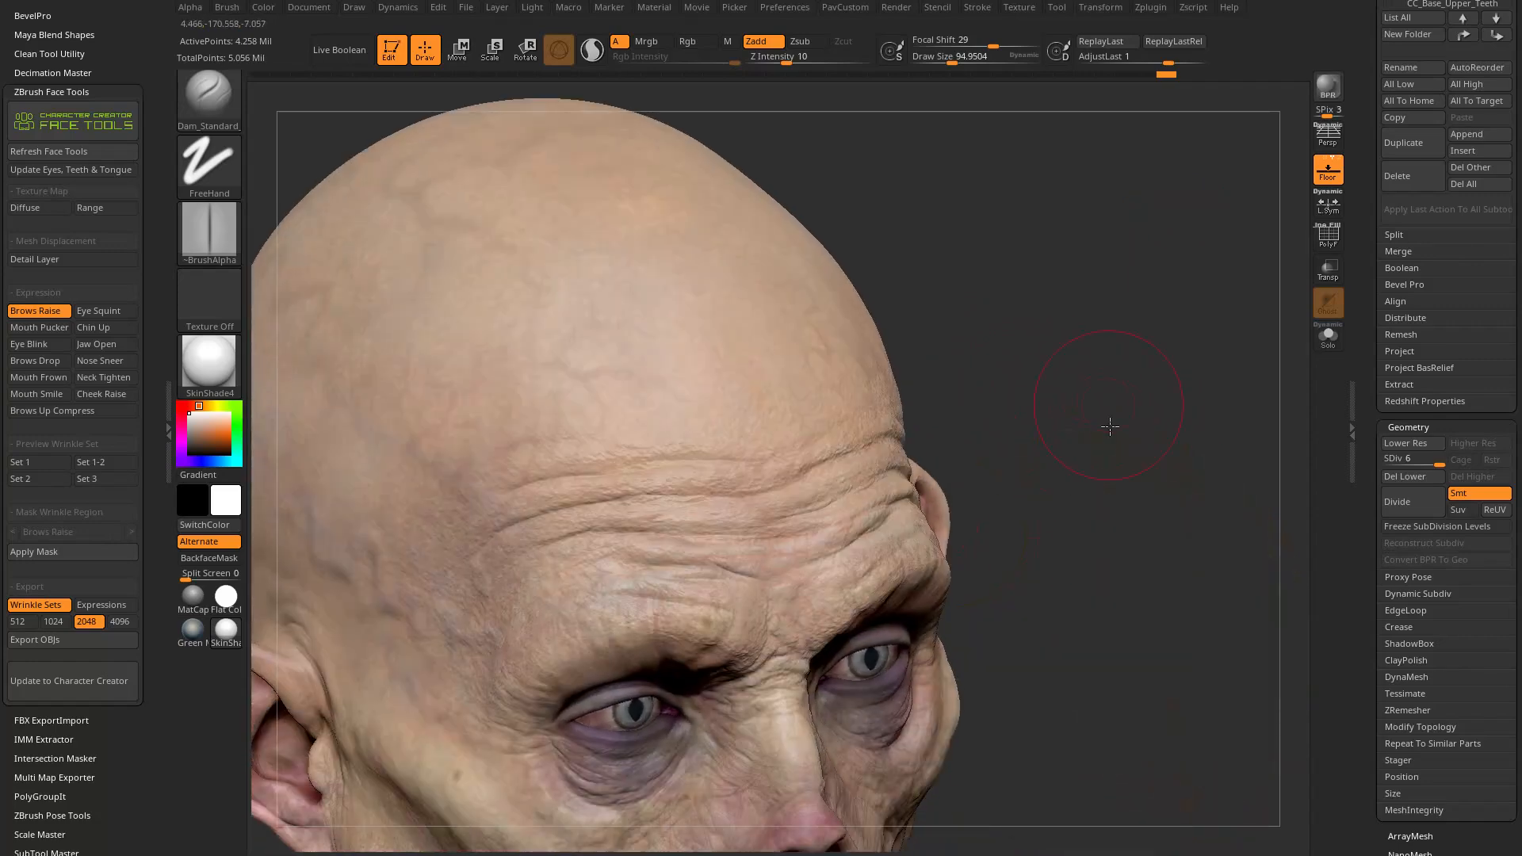
# Step: Refine the wrinkle folds across the forehead with more Dam_Standard strokes, checking them from several angles
pyautogui.moveTo(1288, 210); pyautogui.dragTo(927, 559)
pyautogui.moveTo(773, 650); pyautogui.dragTo(808, 641)
pyautogui.moveTo(628, 626); pyautogui.dragTo(709, 615, button='right')
pyautogui.moveTo(634, 628); pyautogui.dragTo(725, 639)
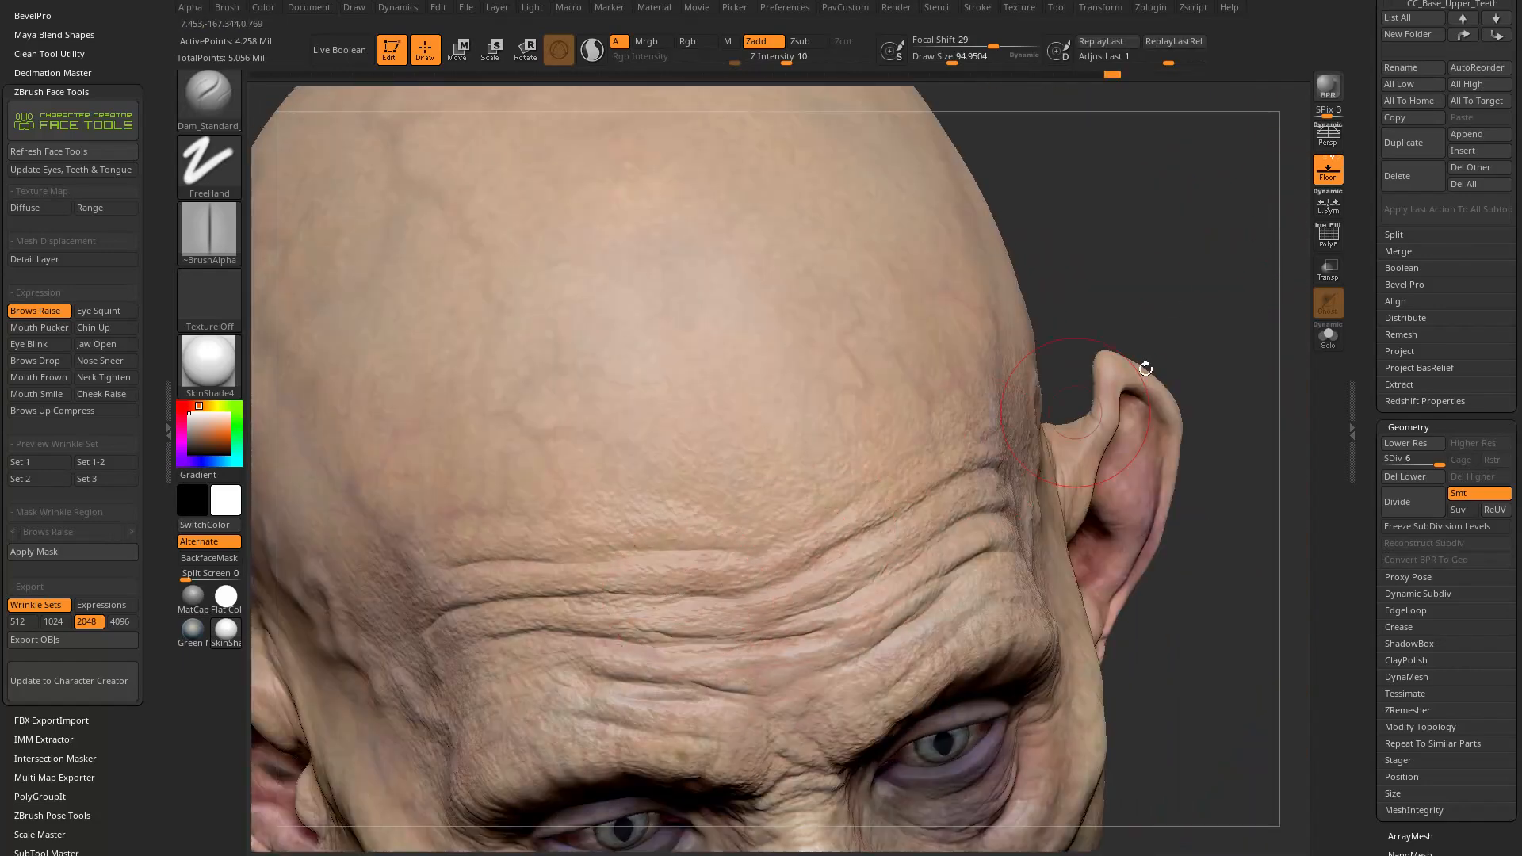
pyautogui.moveTo(1145, 368); pyautogui.dragTo(1108, 376)
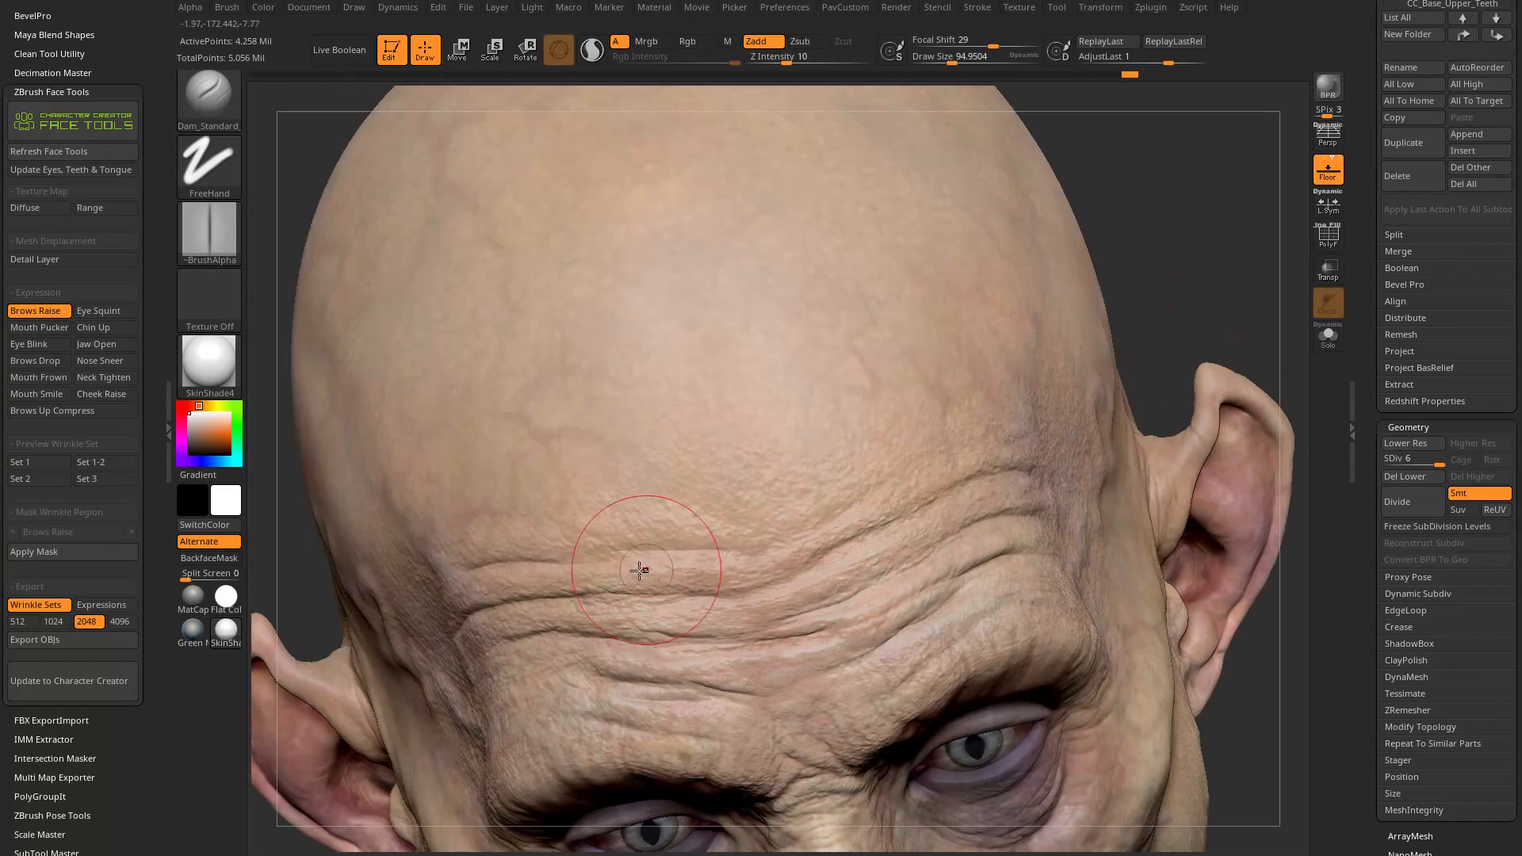
pyautogui.moveTo(1225, 315); pyautogui.dragTo(1190, 390)
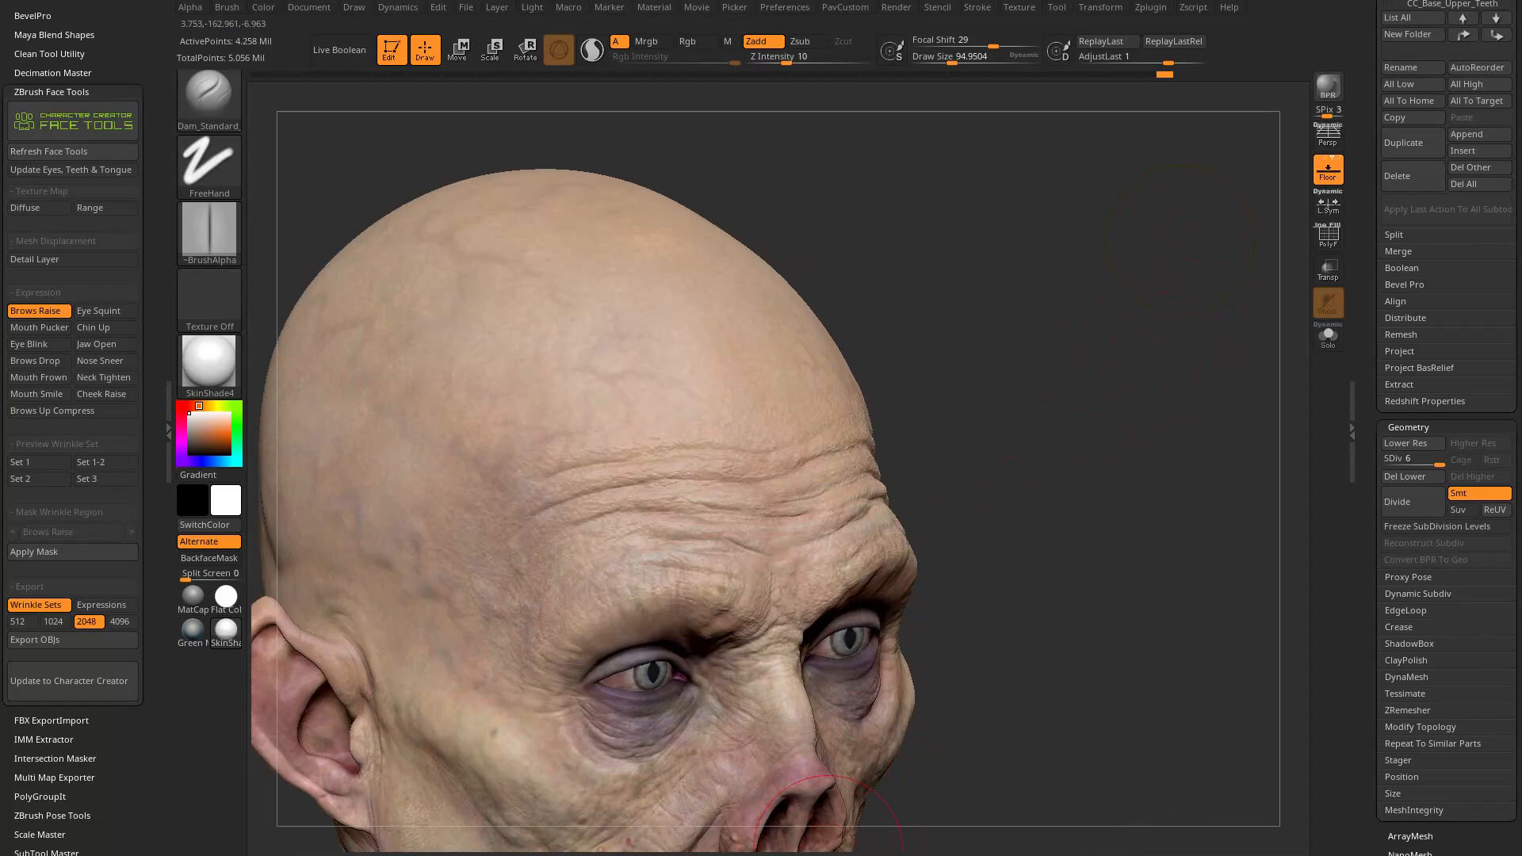
# Step: Switch to VLC media player, study the Exp_BrowRaise.mp4 brow-raise reference, look through its playback options, and close the player
pyautogui.moveTo(670, 855)
pyautogui.mouseDown()
pyautogui.moveTo(666, 229)
pyautogui.moveTo(675, 855)
pyautogui.mouseUp()
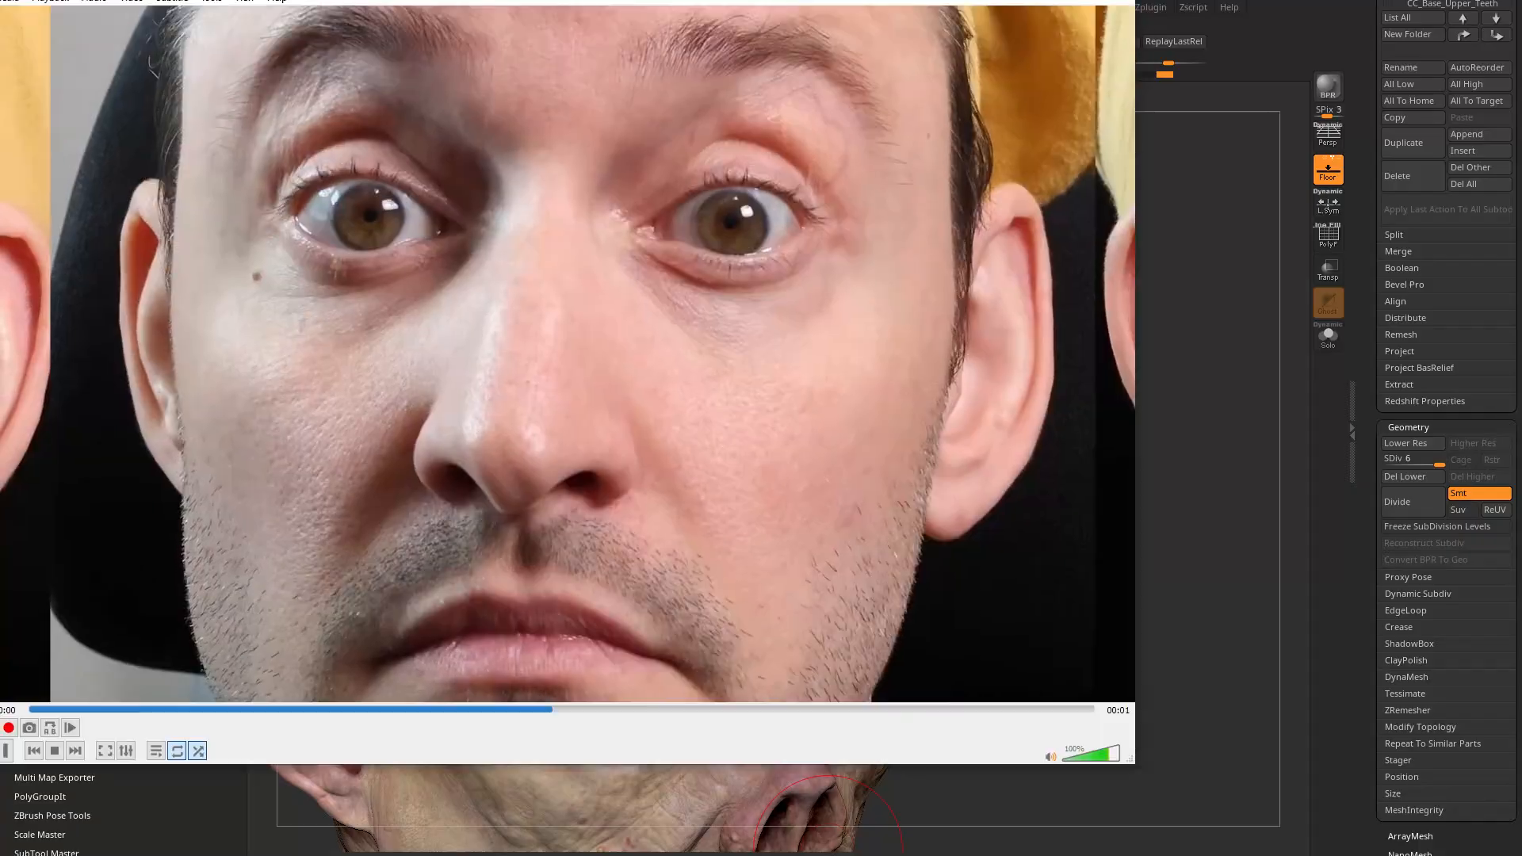
pyautogui.moveTo(563, 1); pyautogui.dragTo(591, 81)
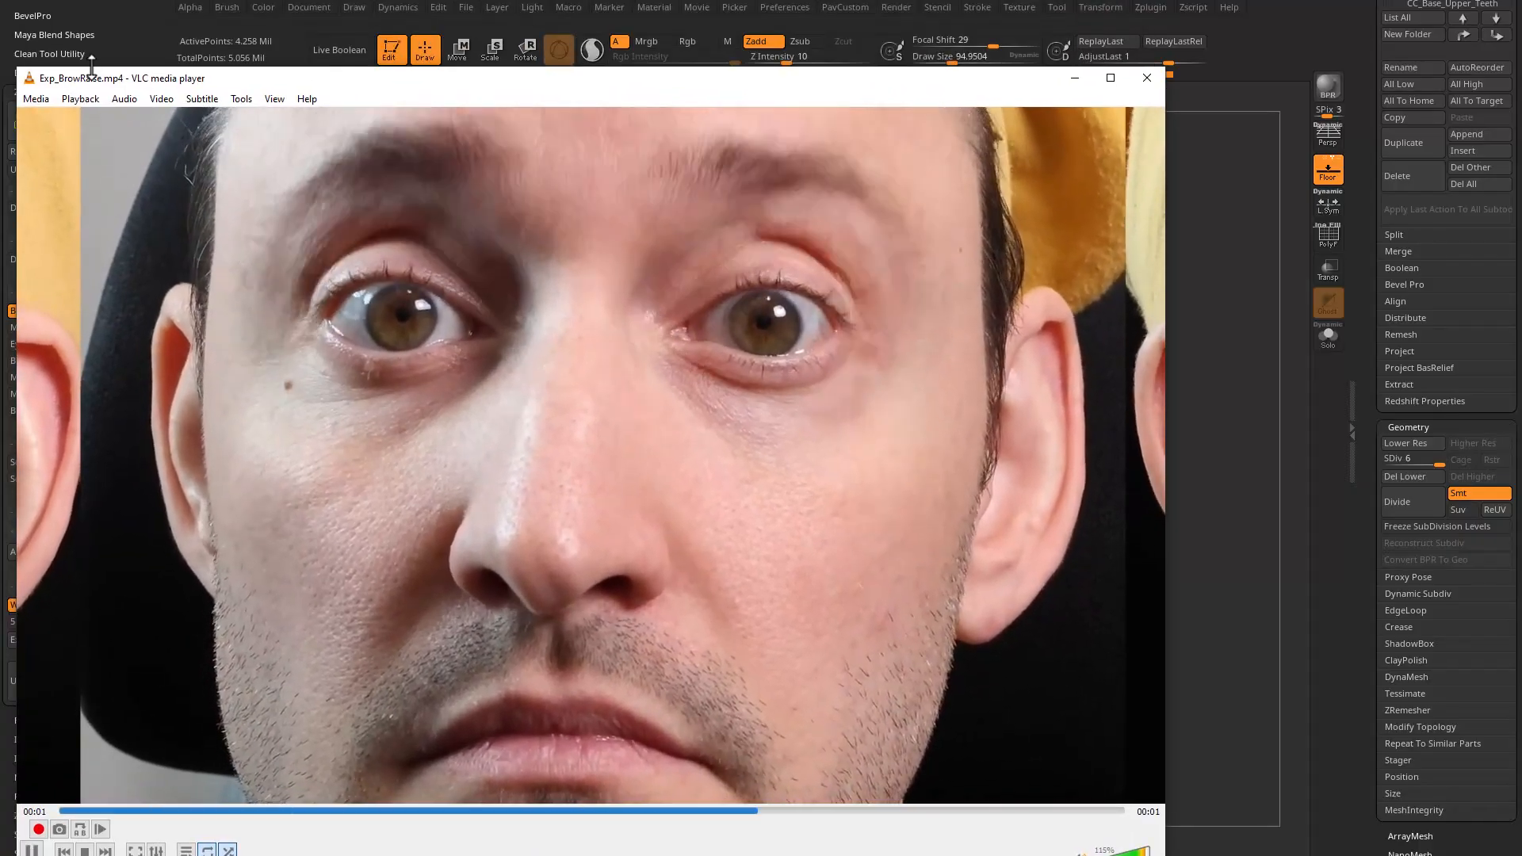
pyautogui.click(82, 99)
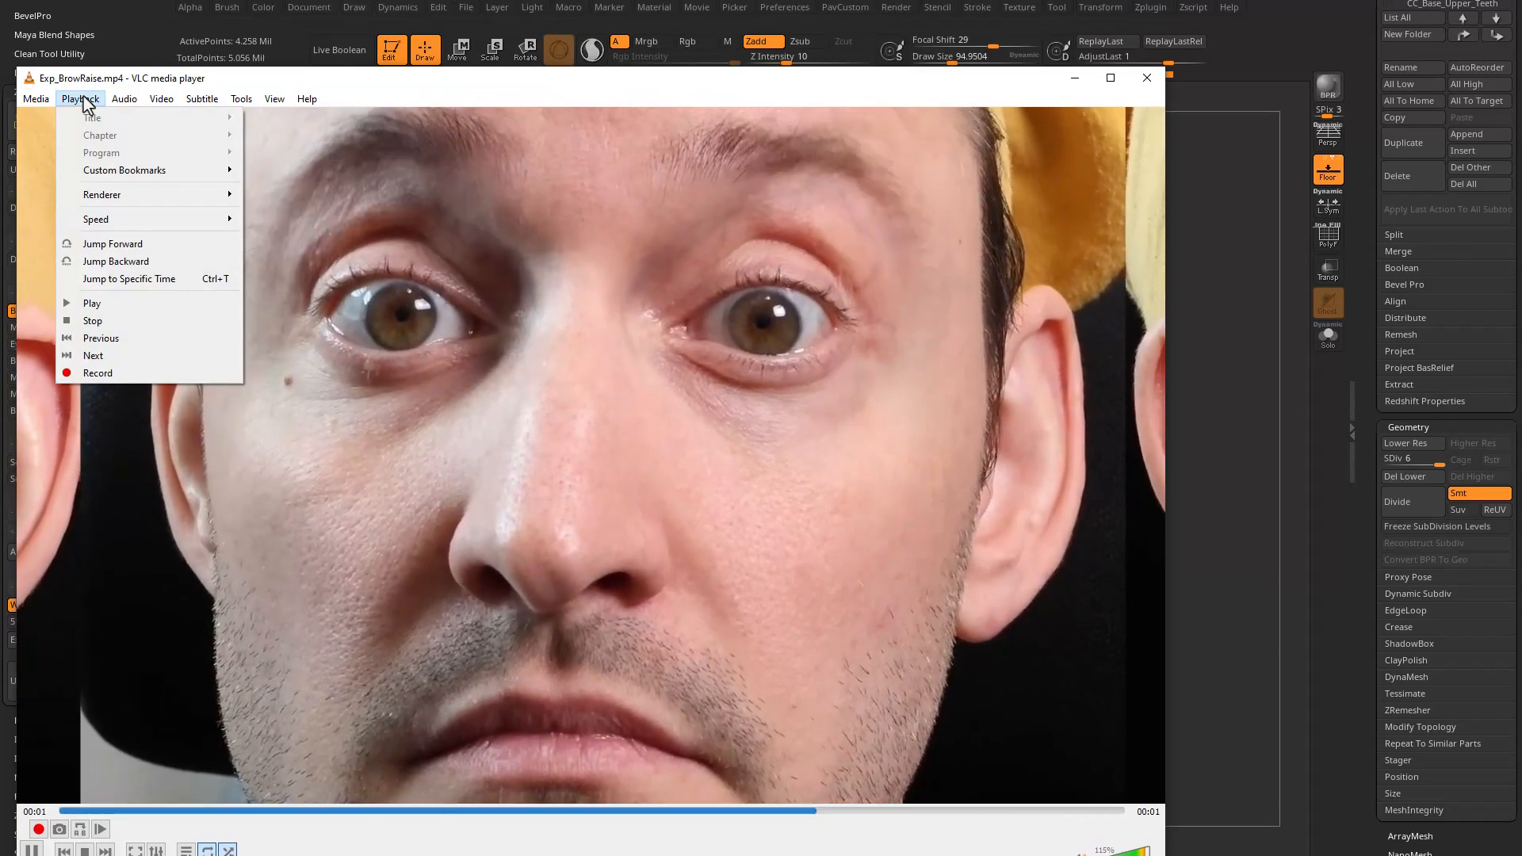
pyautogui.click(1147, 78)
pyautogui.click(1147, 77)
# Step: Switch to the Face Tools video on YouTube, enlarge it to theater mode, and skip to the mesh and texture projection part around 2:42
pyautogui.moveTo(975, 423); pyautogui.dragTo(1044, 304)
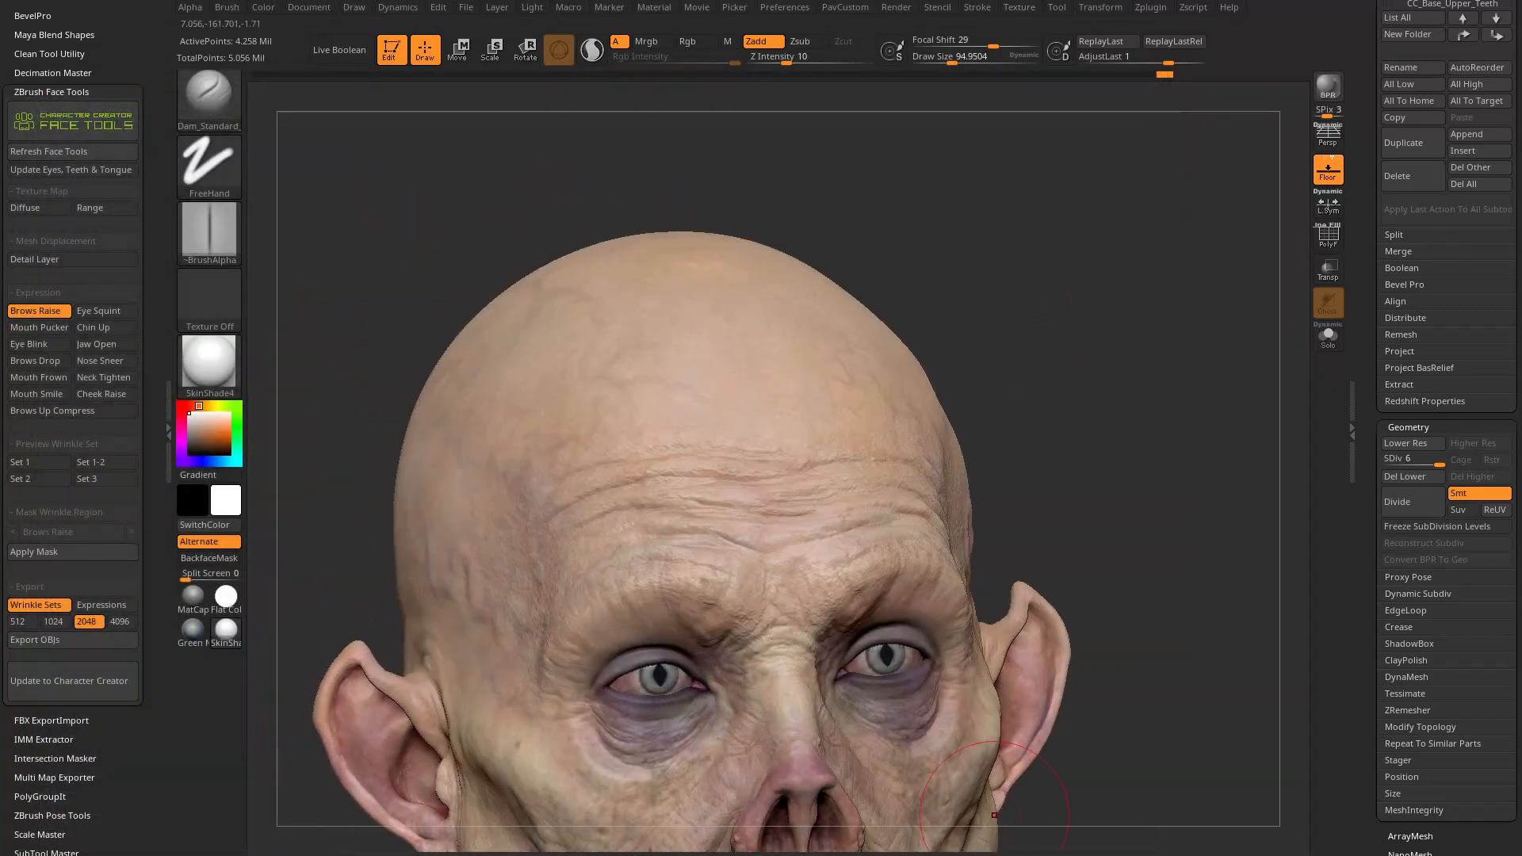
pyautogui.moveTo(994, 815); pyautogui.dragTo(275, 4)
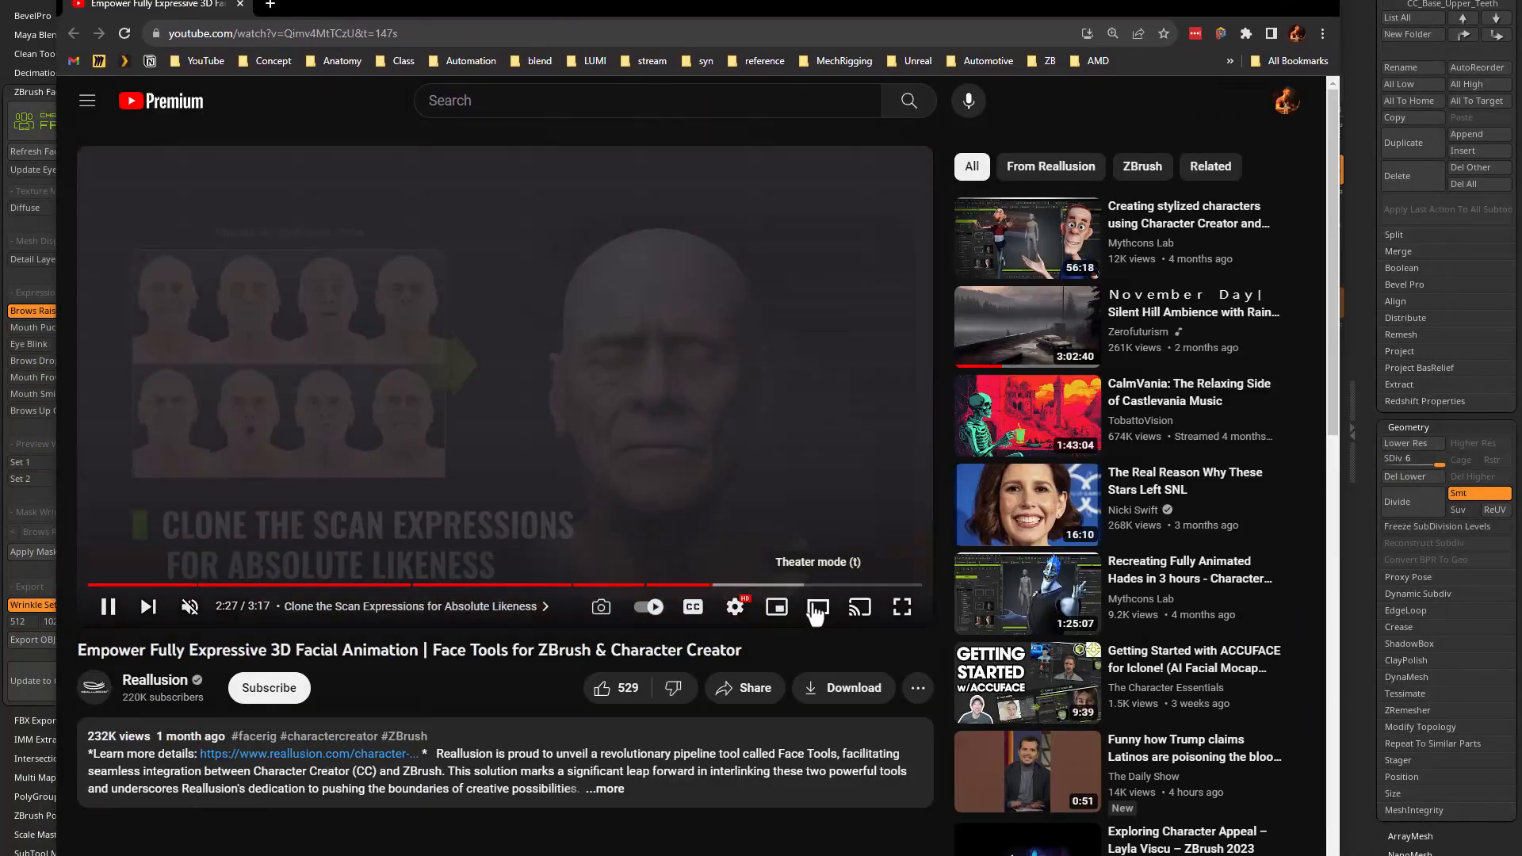
pyautogui.click(816, 609)
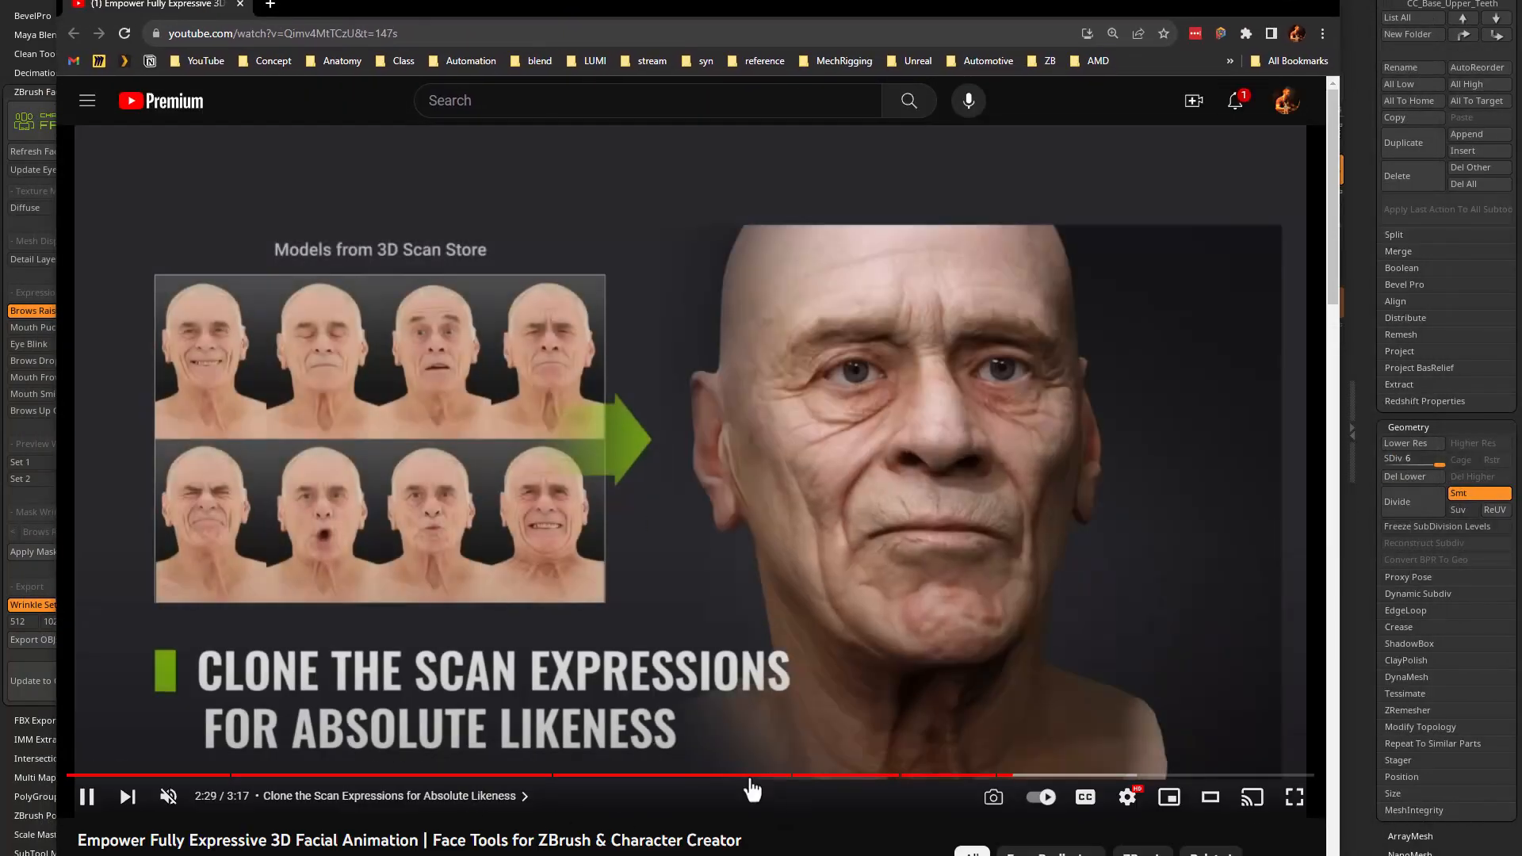
pyautogui.click(1026, 775)
pyautogui.moveTo(1033, 781); pyautogui.dragTo(1097, 782)
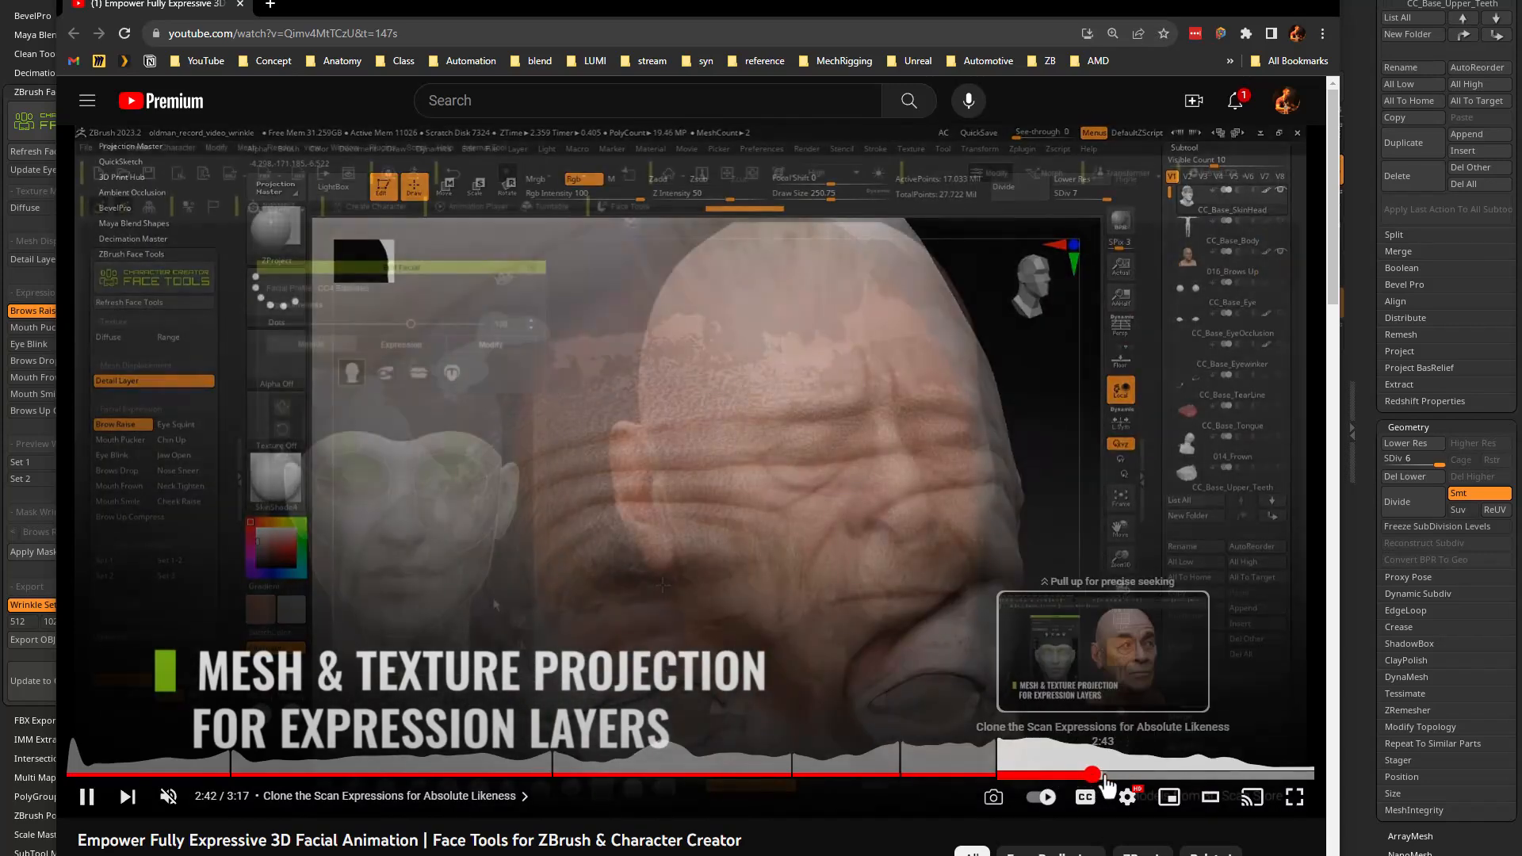
# Step: Skim the mesh and texture projection part from 2:45 to 2:49, leave it paused at 2:45, and return to ZBrush
pyautogui.click(1107, 778)
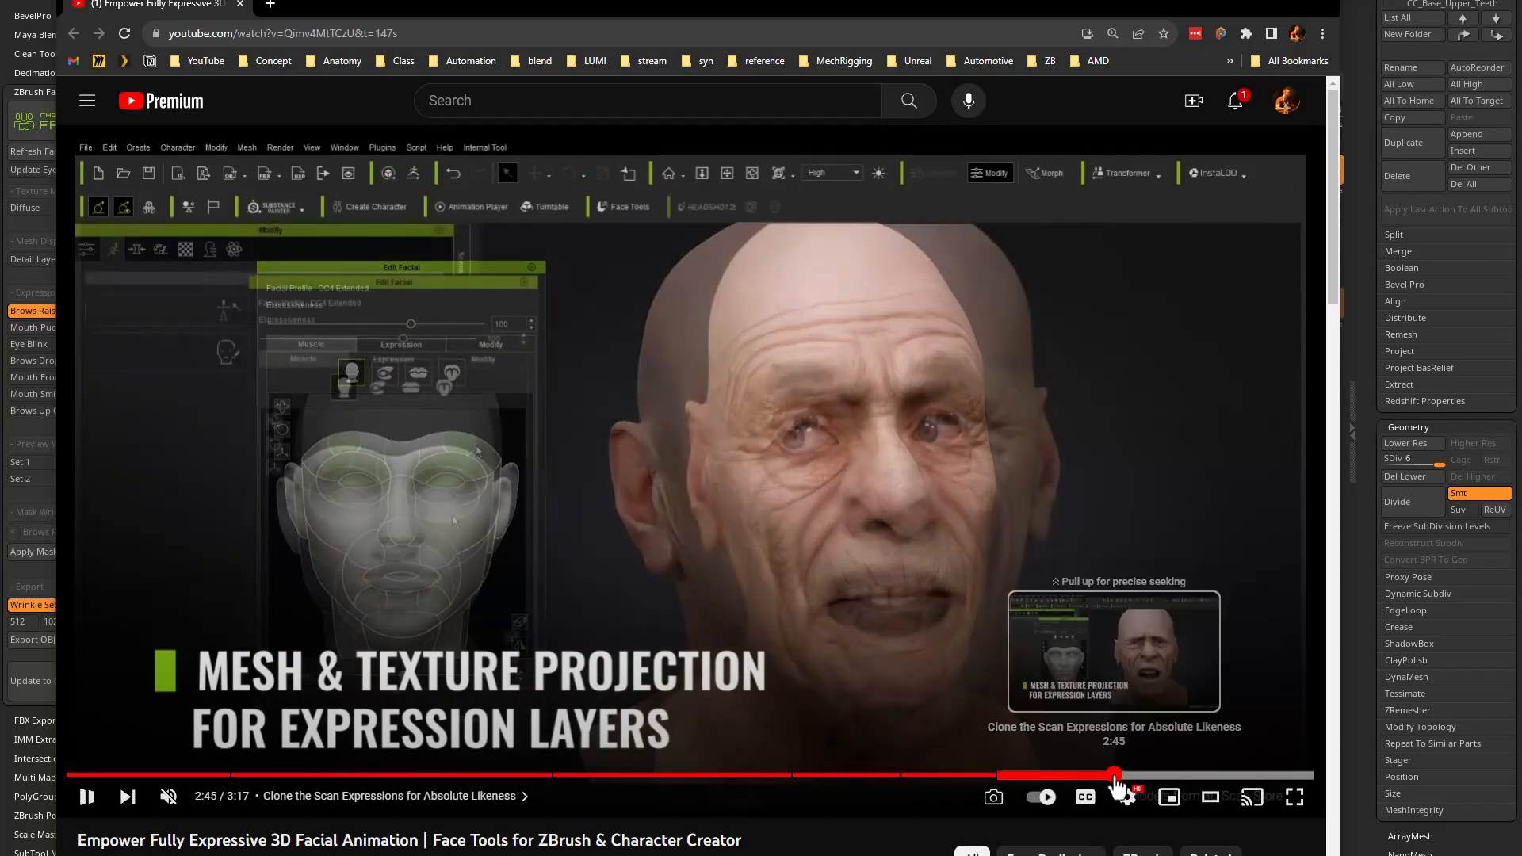
pyautogui.click(1117, 779)
pyautogui.click(1125, 779)
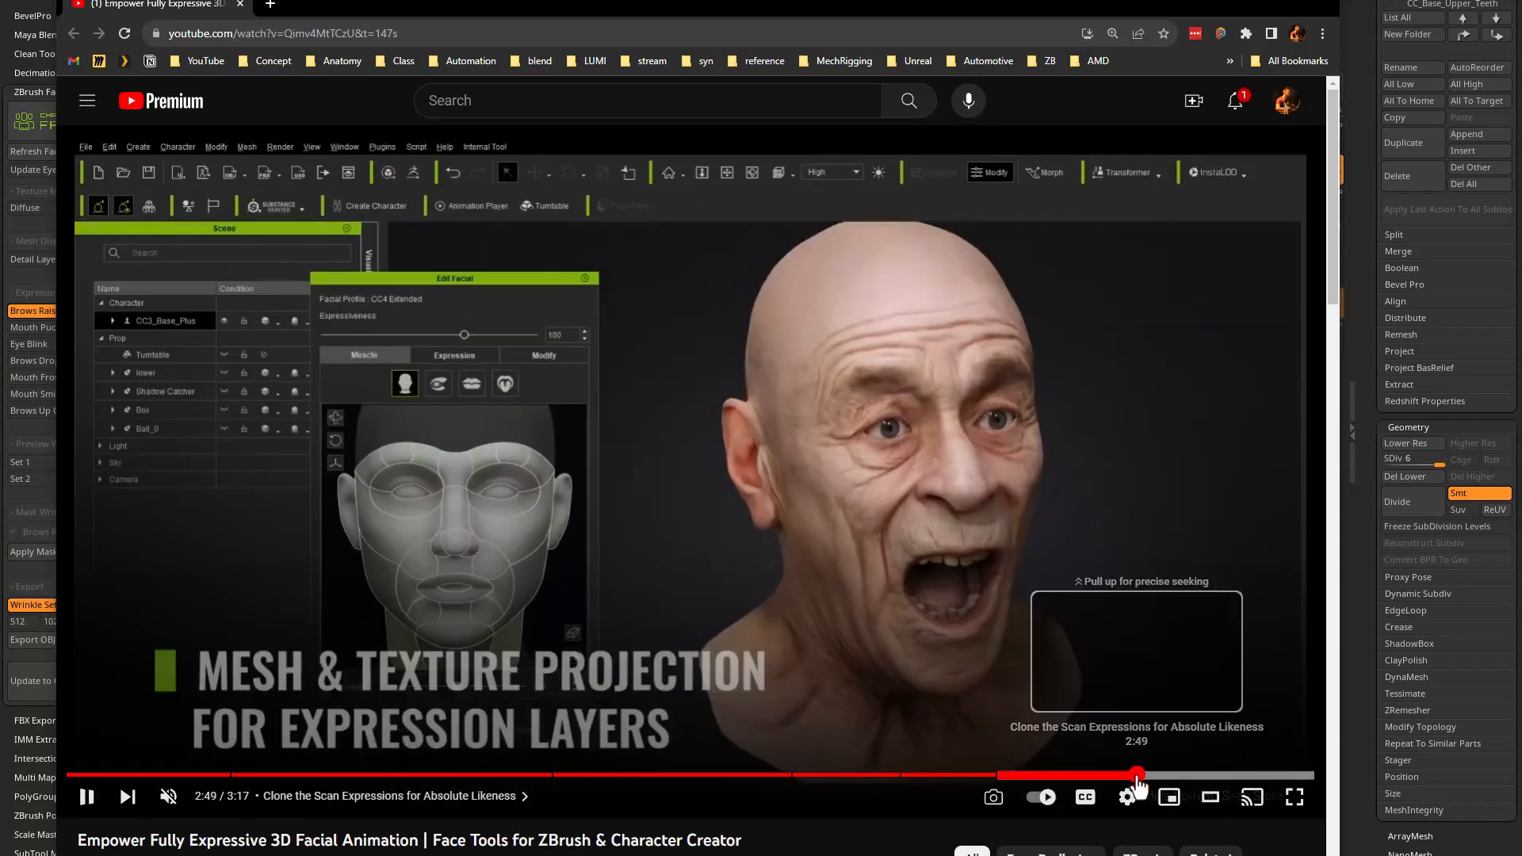
pyautogui.click(1150, 778)
pyautogui.click(1102, 777)
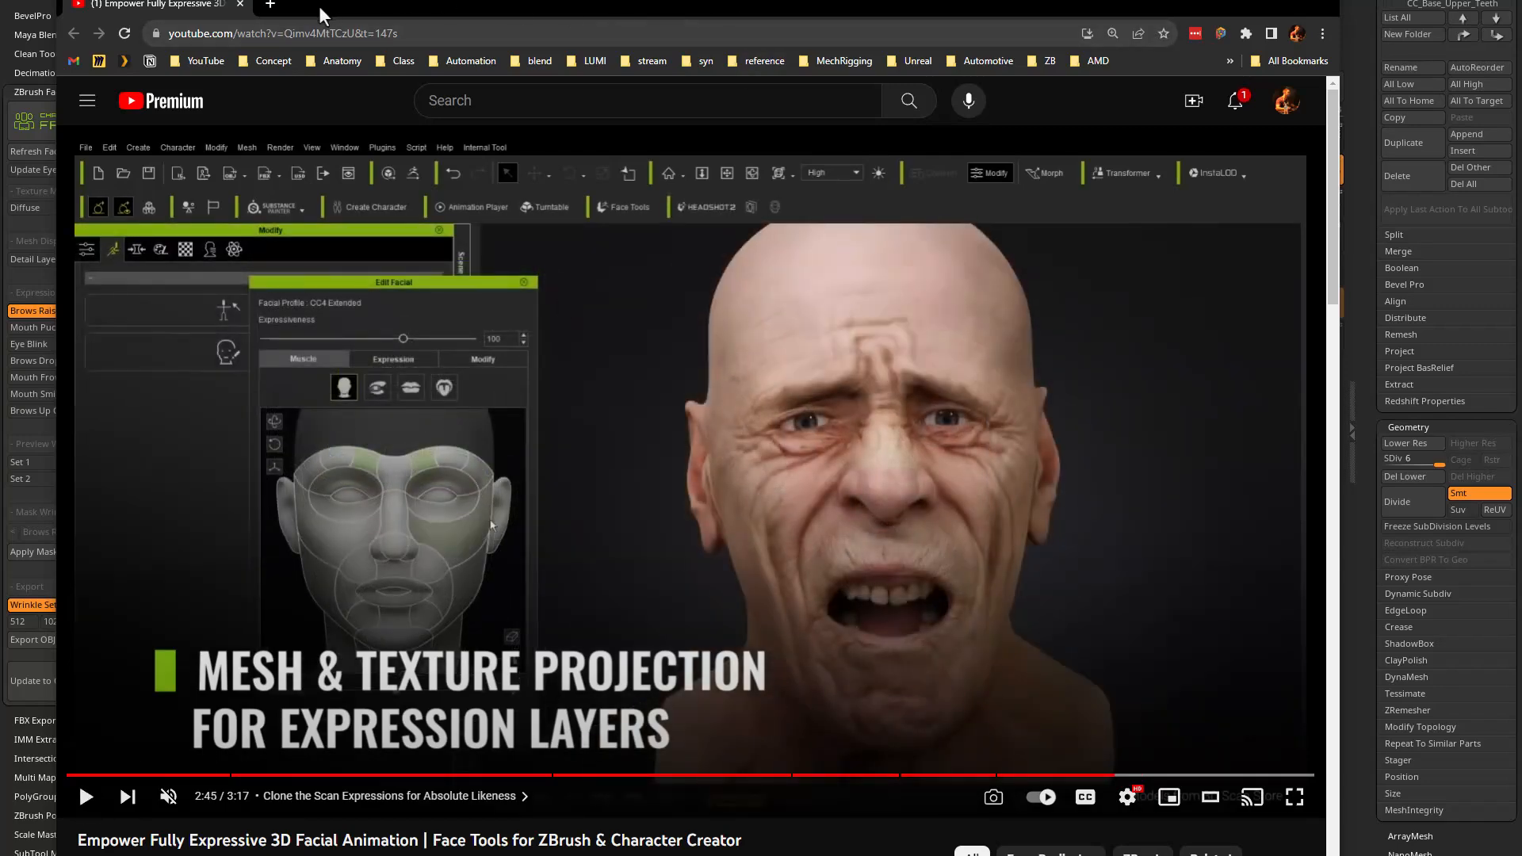
pyautogui.moveTo(321, 16); pyautogui.dragTo(333, 82)
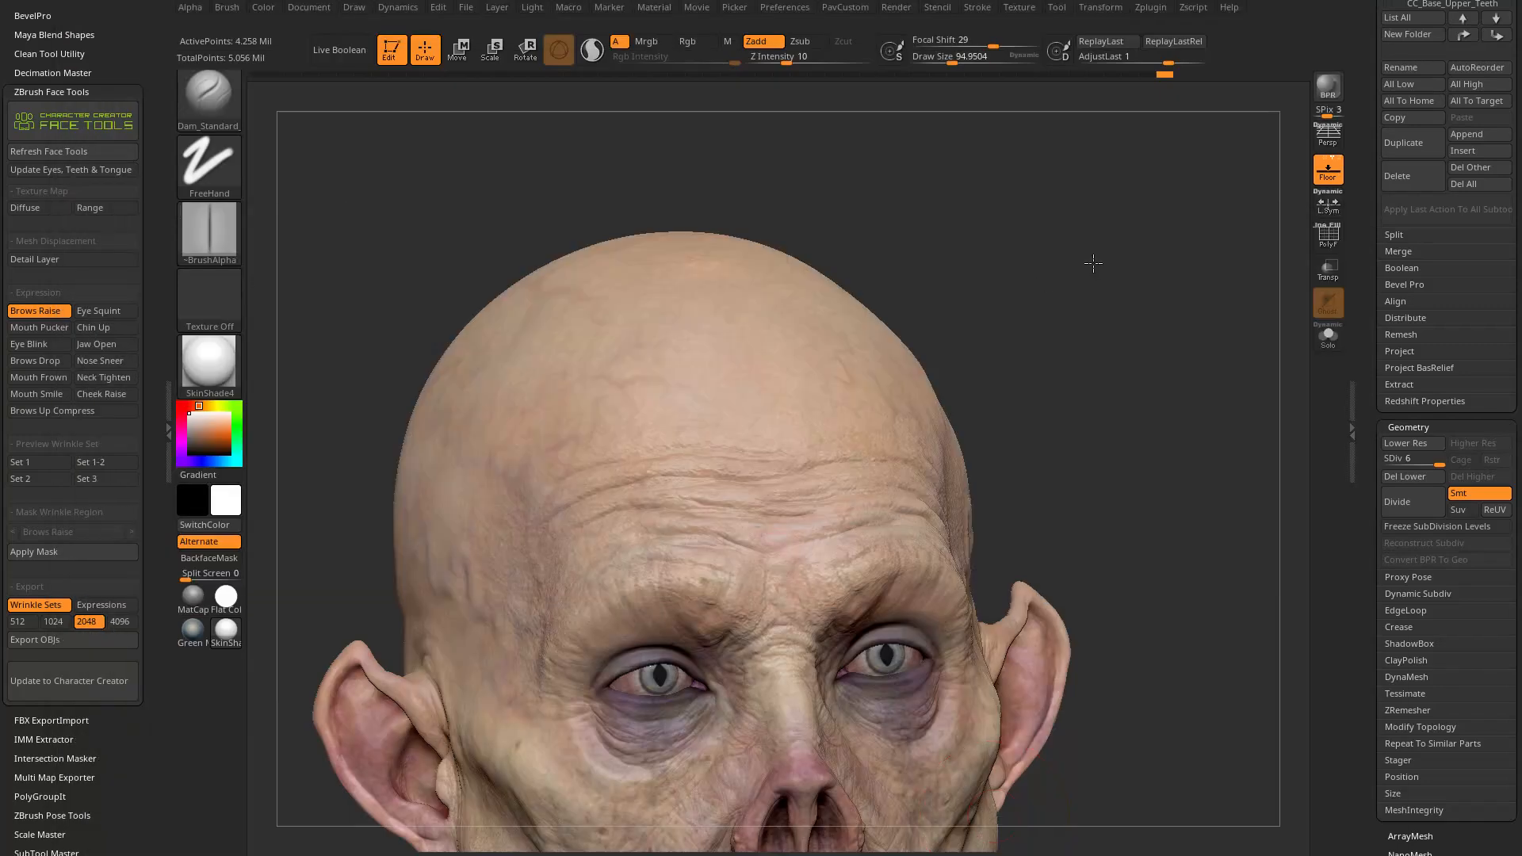
# Step: Switch to the Standard brush with a draw size of about 14, with the forehead wrinkles in view
pyautogui.moveTo(1094, 264); pyautogui.dragTo(1209, 278)
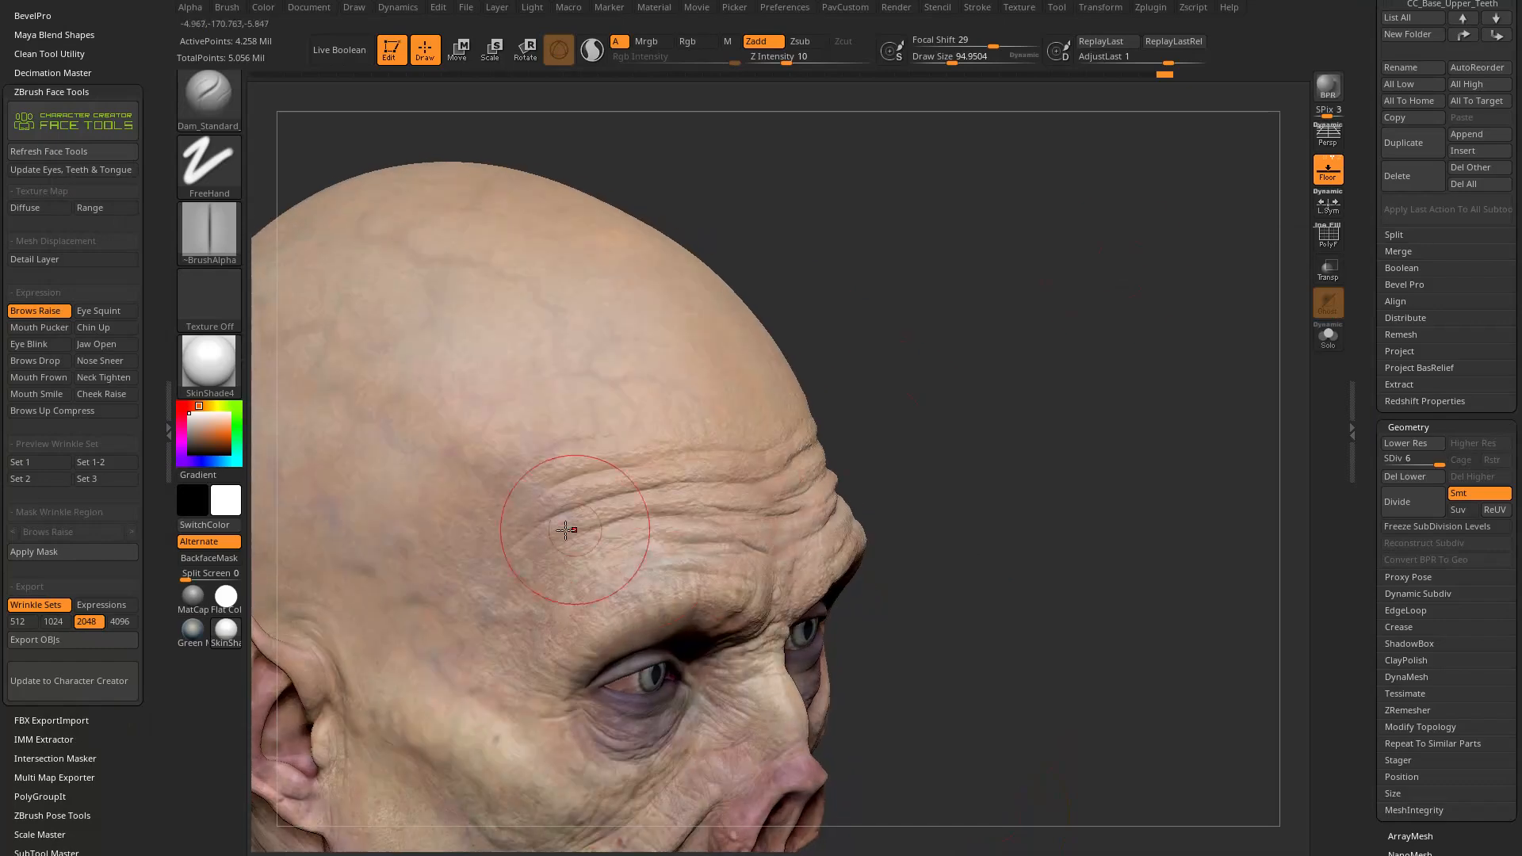
pyautogui.moveTo(979, 432); pyautogui.dragTo(888, 441)
pyautogui.press('[')
pyautogui.moveTo(1000, 449)
pyautogui.mouseDown()
pyautogui.moveTo(968, 431)
pyautogui.moveTo(951, 448)
pyautogui.mouseUp()
pyautogui.press('b')
pyautogui.press('s')
pyautogui.press('t')
# Step: Mask the head by cavity using a cavity profile curve bowed upward, and hide the mask display
pyautogui.moveTo(1364, 429); pyautogui.dragTo(1384, 190)
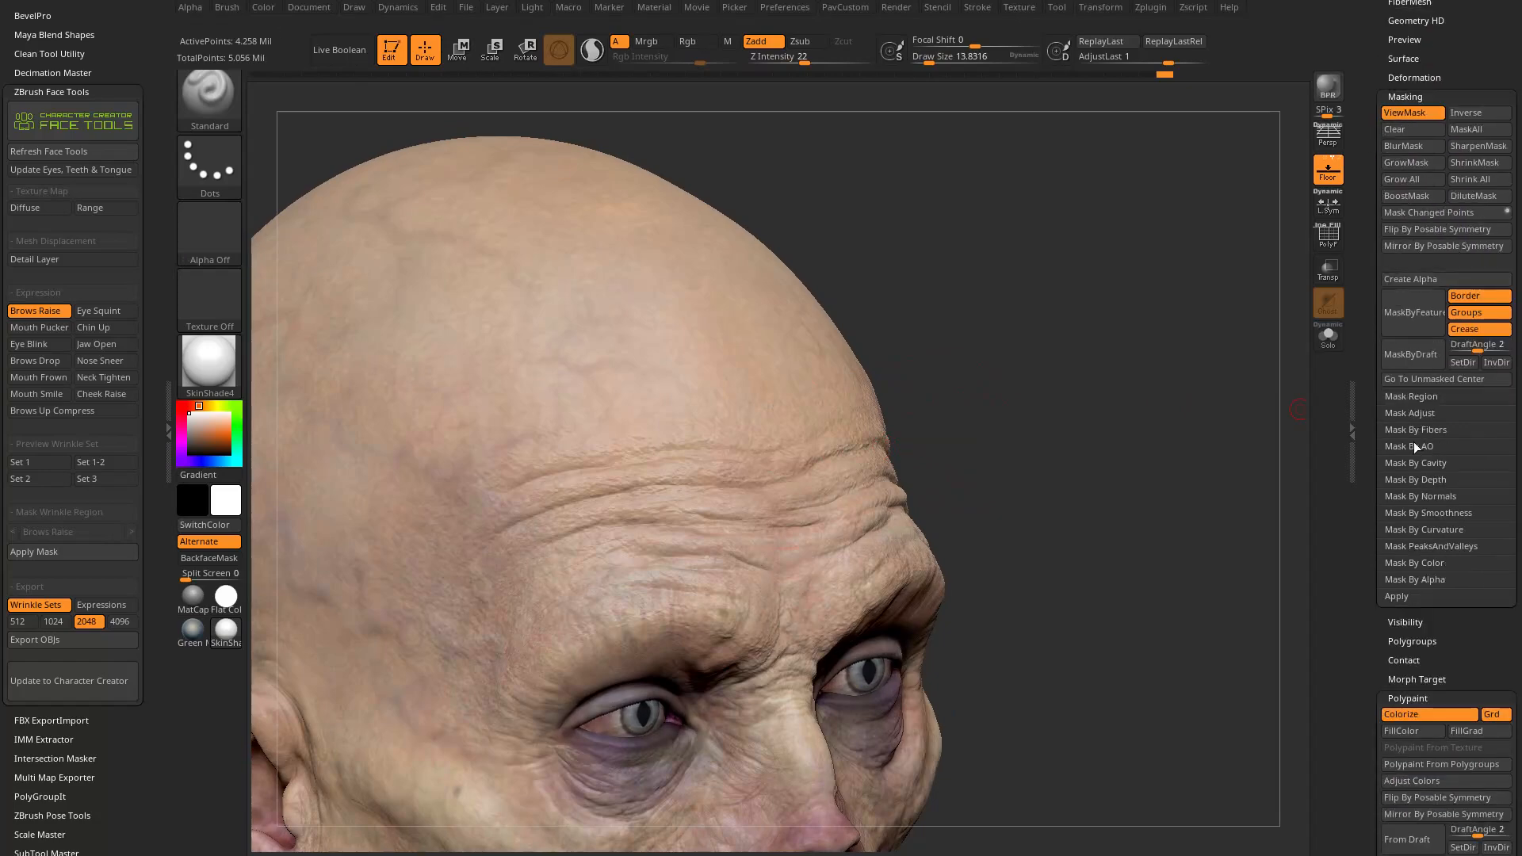
pyautogui.click(1415, 464)
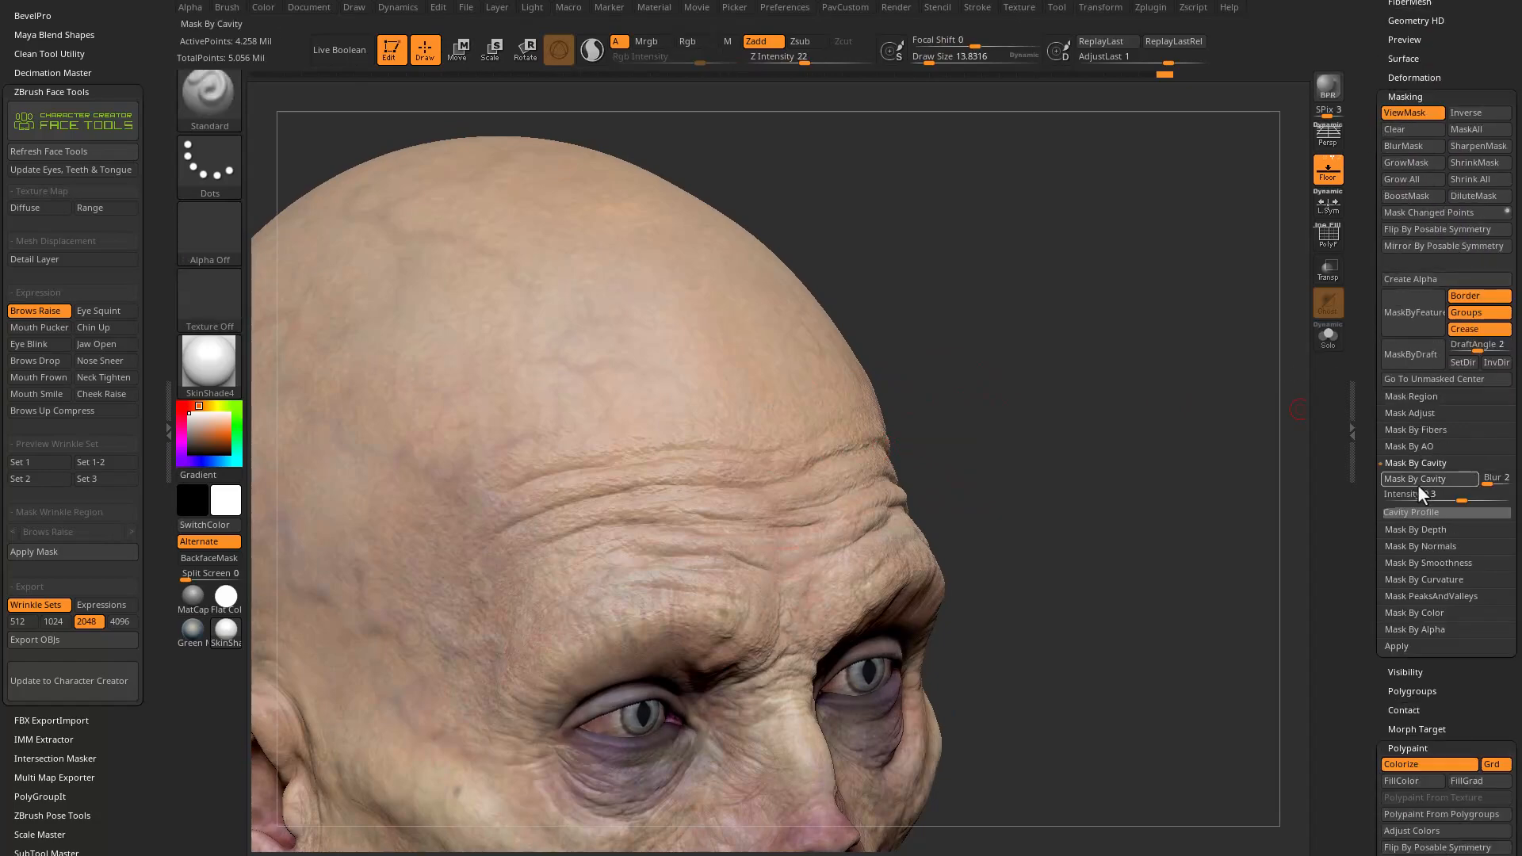
pyautogui.click(1415, 580)
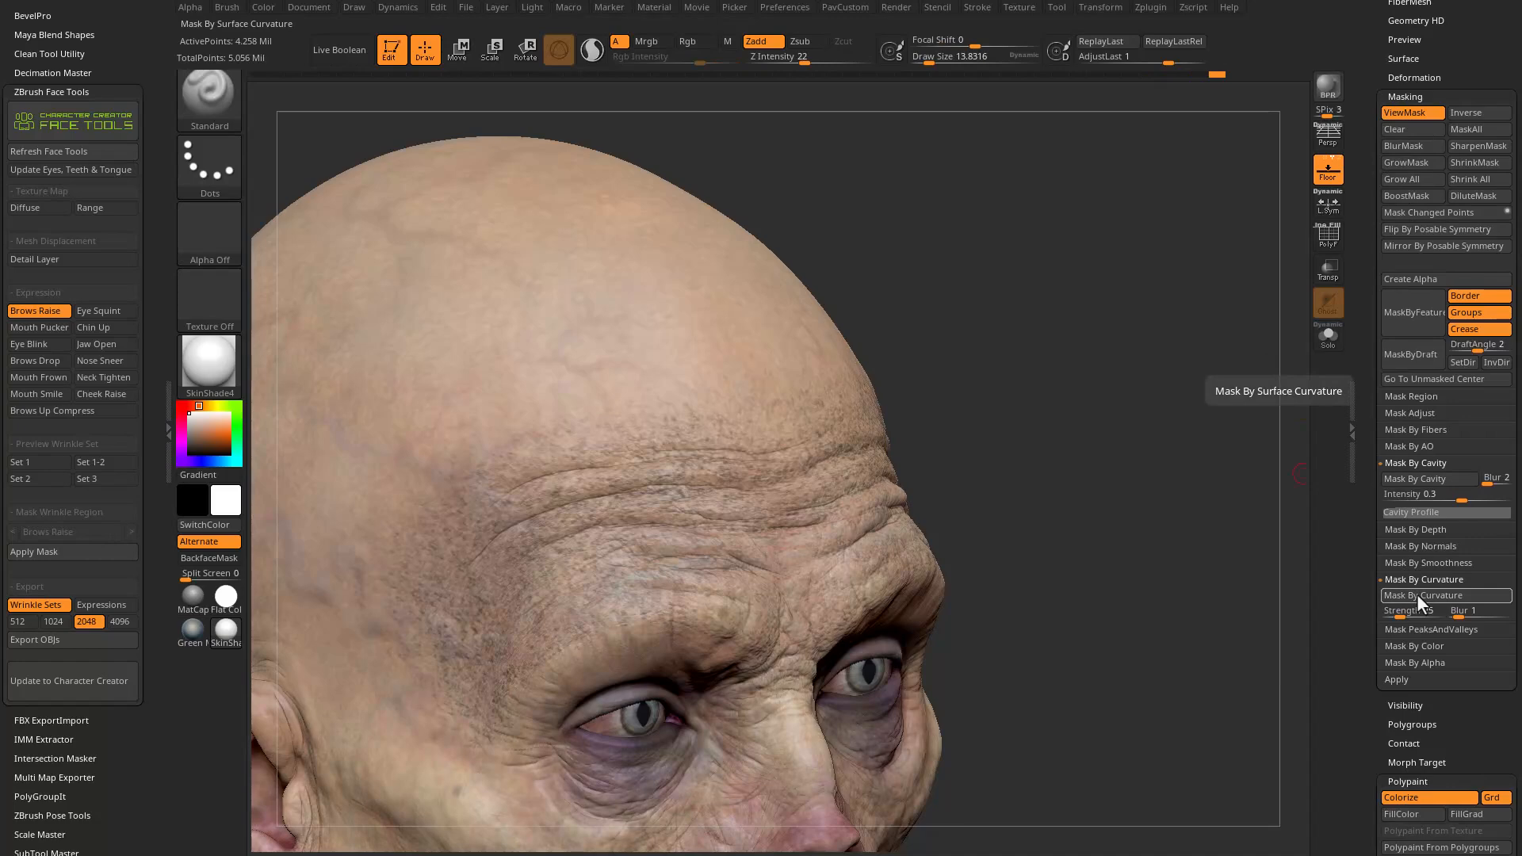
pyautogui.click(1411, 512)
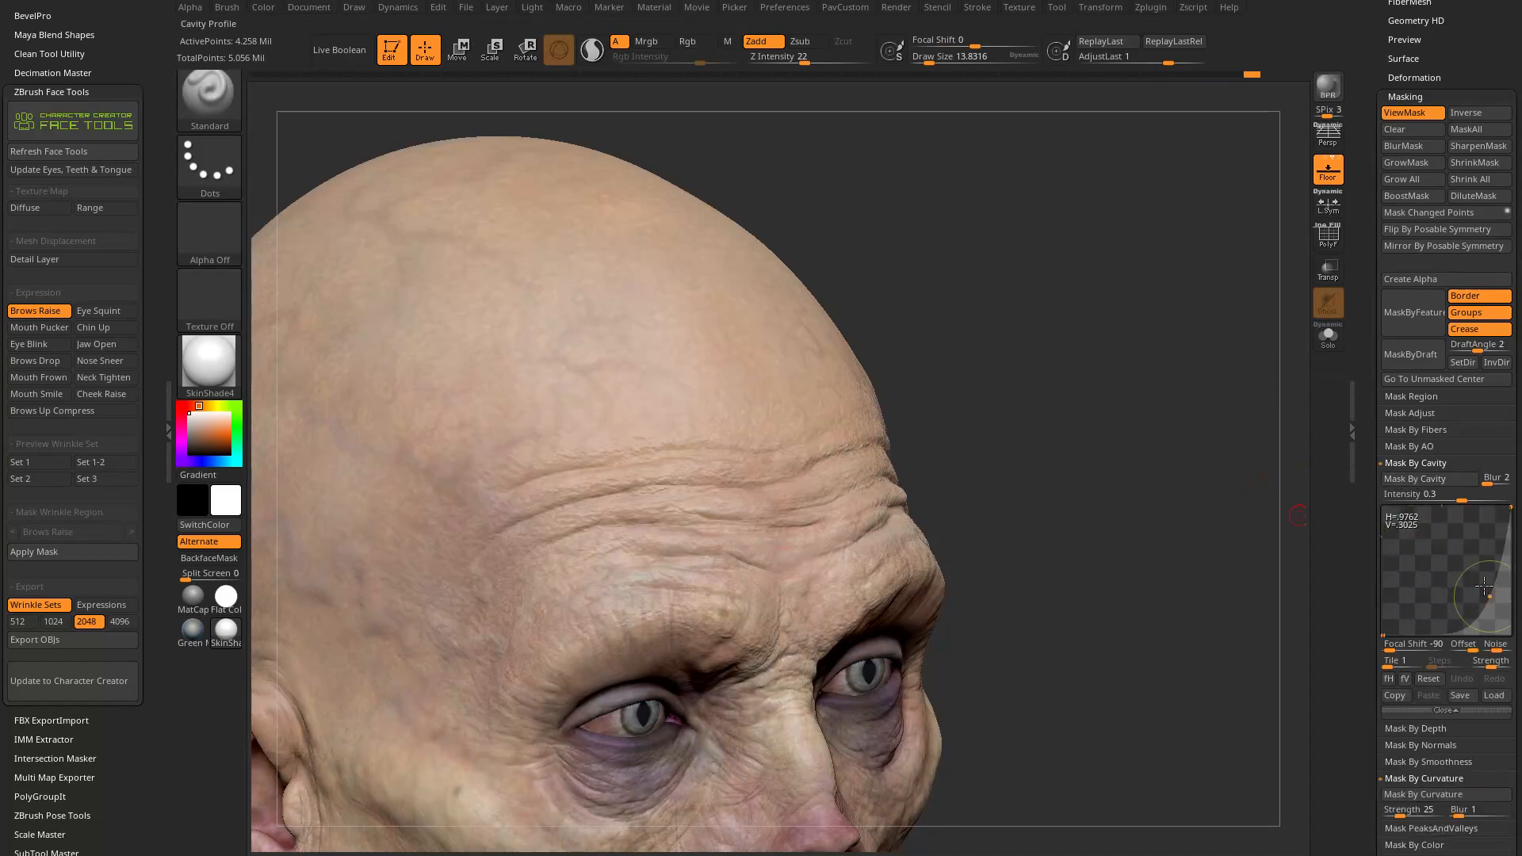
pyautogui.click(1429, 481)
pyautogui.click(1425, 552)
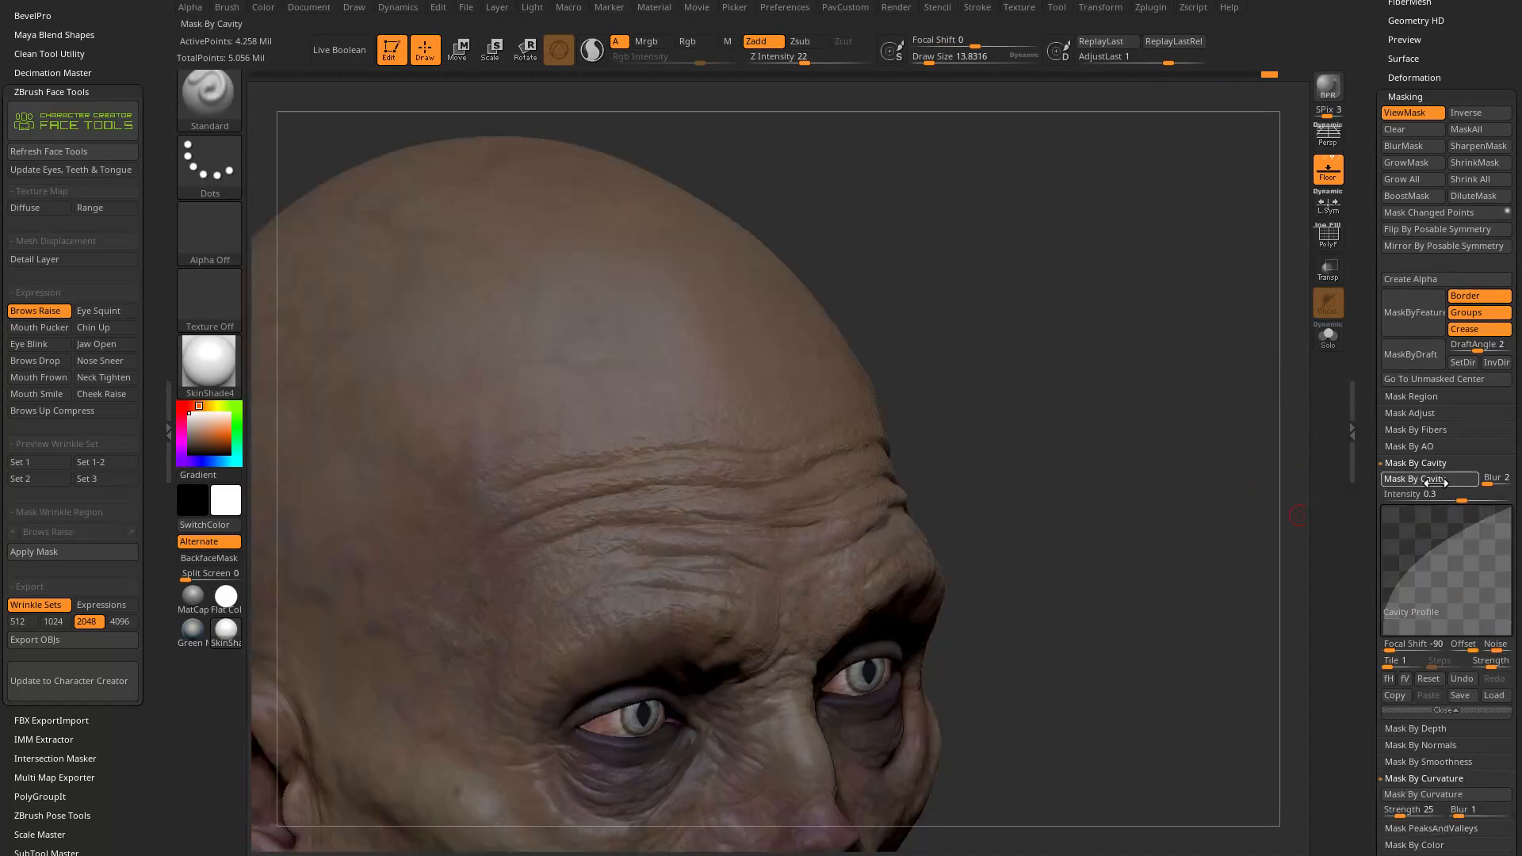
pyautogui.click(1423, 481)
pyautogui.hotkey('ctrl', 'h')
pyautogui.moveTo(1135, 473); pyautogui.dragTo(1120, 471)
pyautogui.press('s')
pyautogui.moveTo(1120, 471); pyautogui.dragTo(1126, 454)
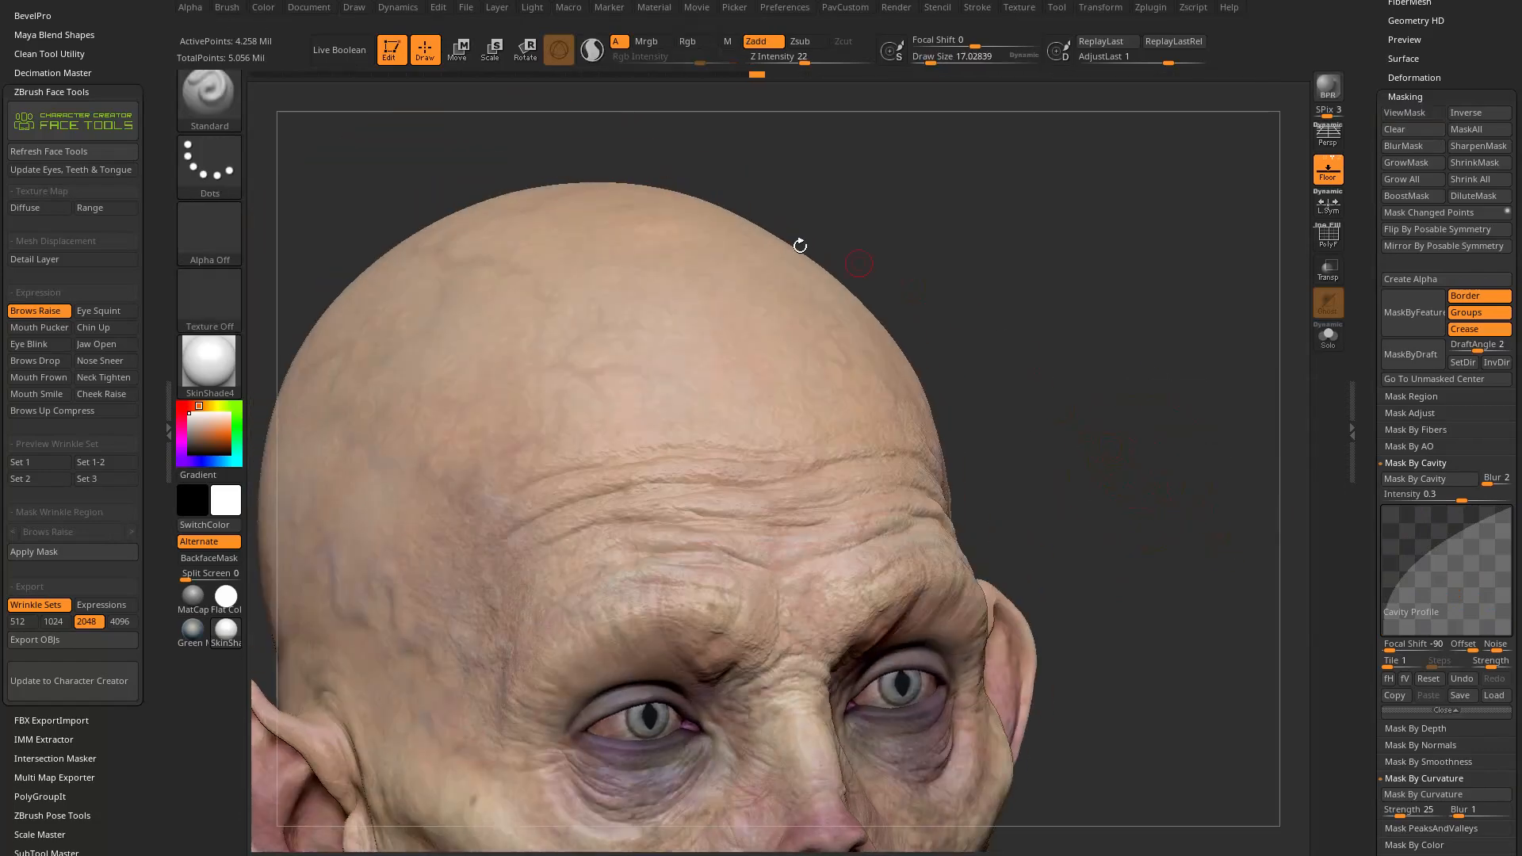
pyautogui.press('b')
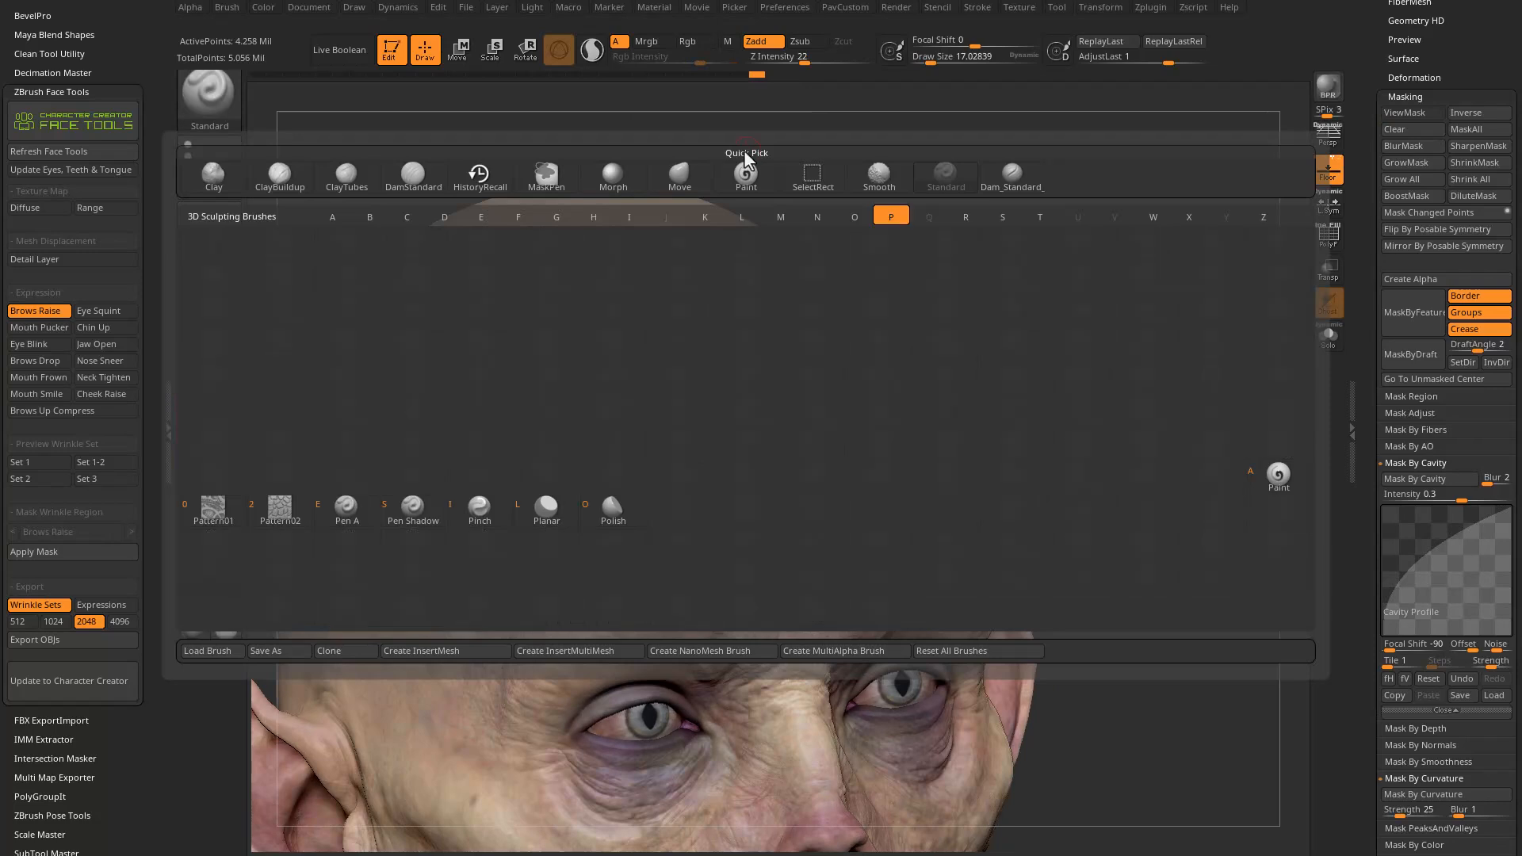
pyautogui.press('p')
pyautogui.press('a')
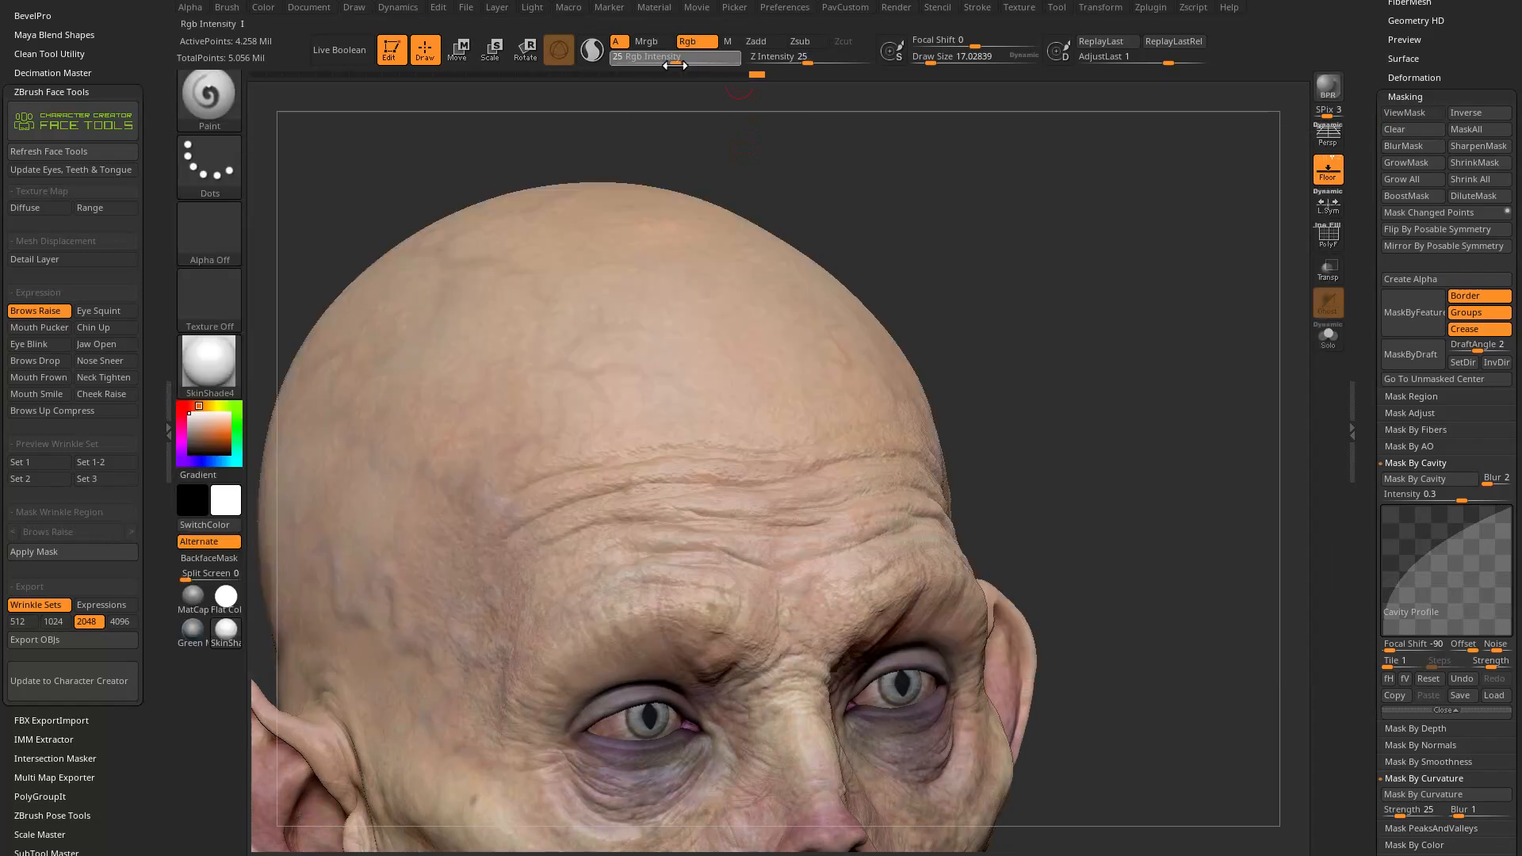
pyautogui.click(700, 62)
pyautogui.moveTo(1015, 252); pyautogui.dragTo(996, 229)
# Step: Select the Standard brush and set it to apply RGB colour at an intensity of 48
pyautogui.press('b')
pyautogui.press('s')
pyautogui.press('t')
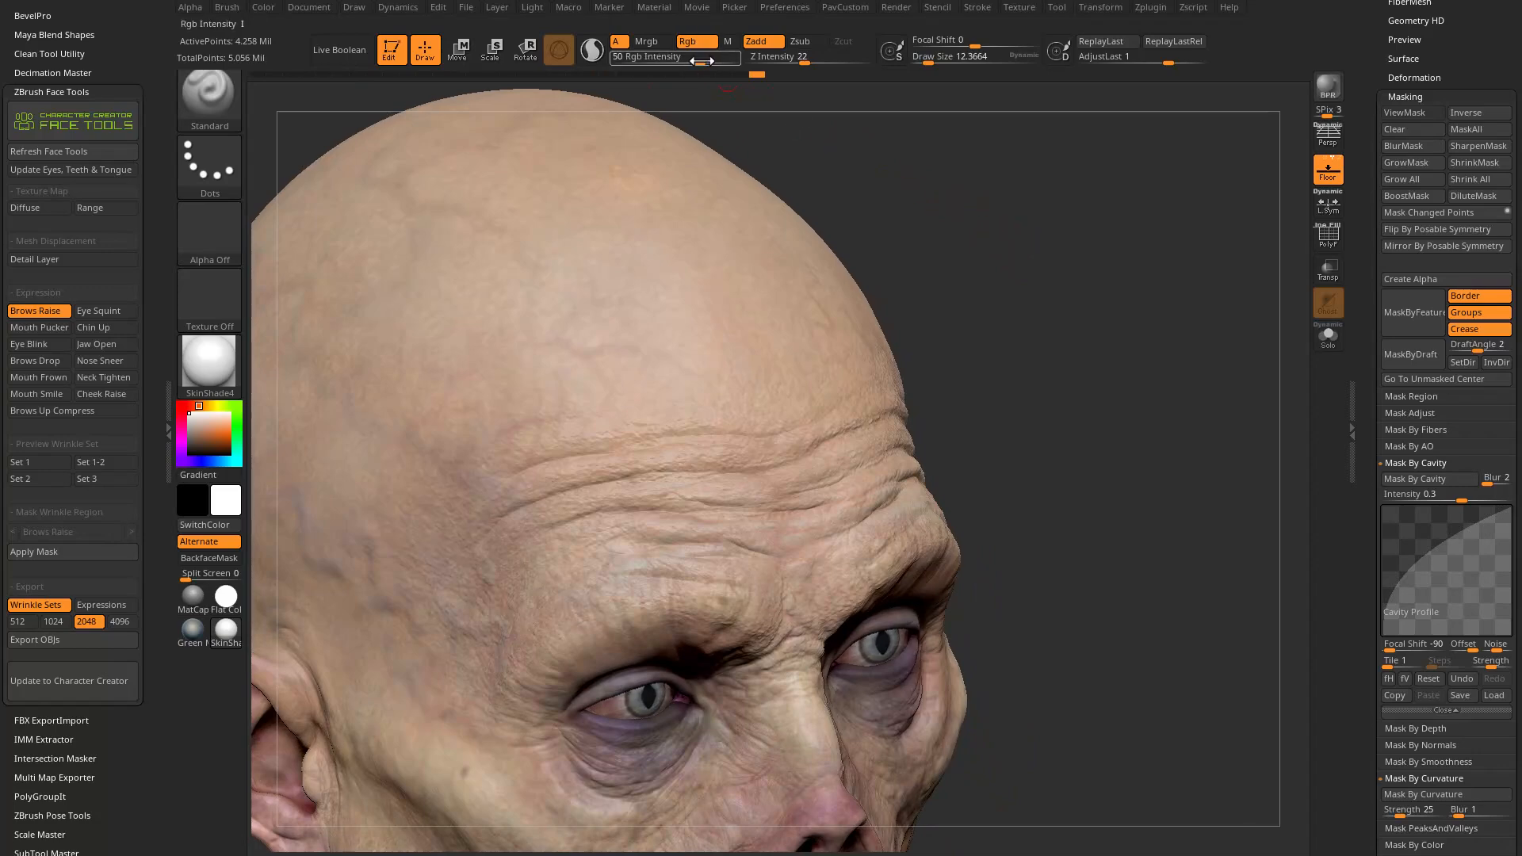
pyautogui.moveTo(688, 62); pyautogui.dragTo(697, 62)
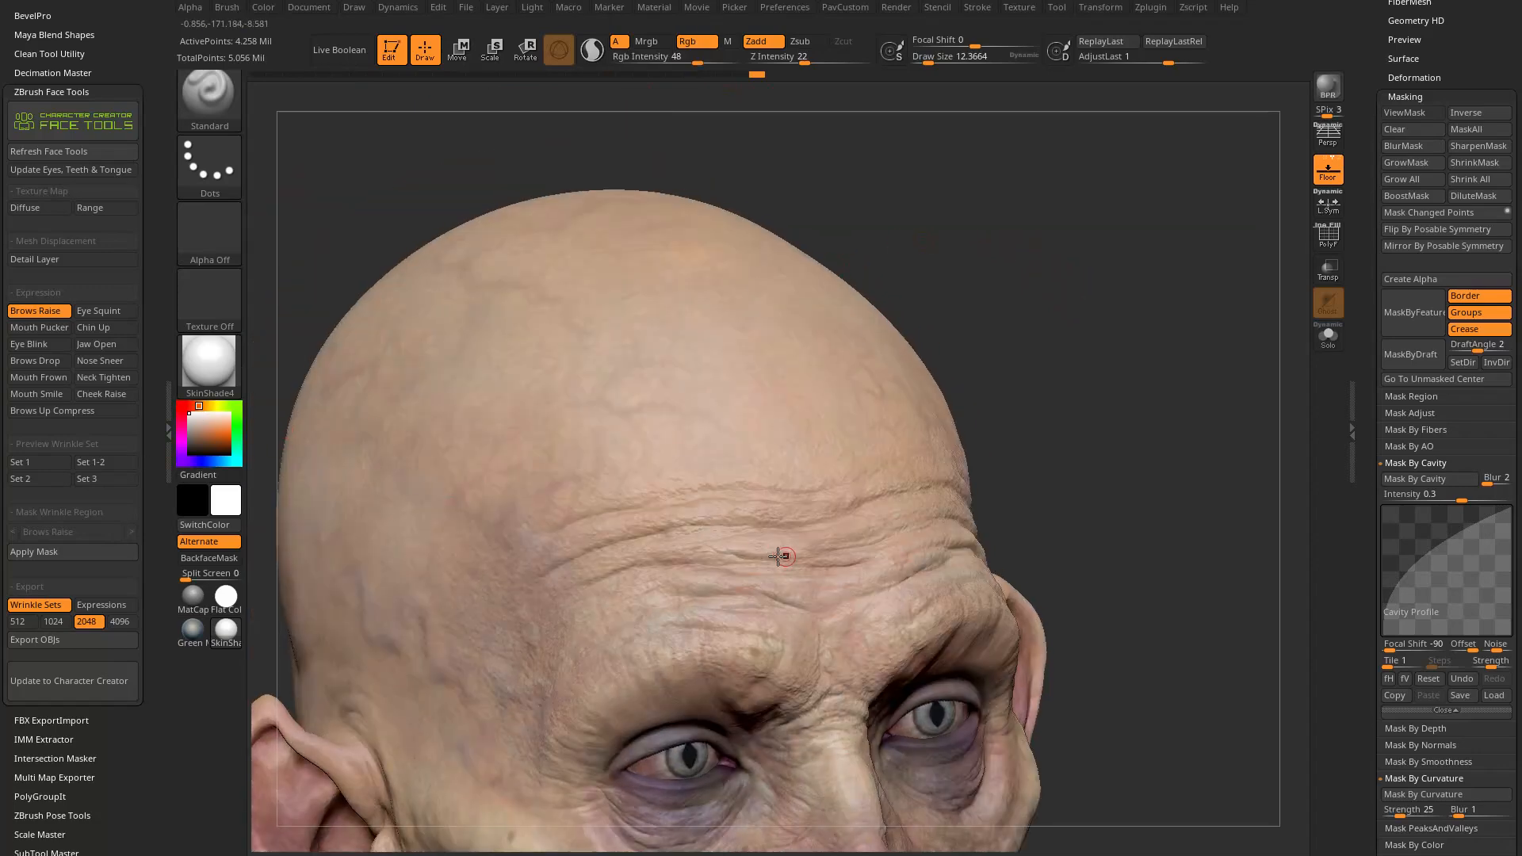
# Step: Choose a muted reddish-brown colour, set the draw size to about 27, and turn off Zadd for colour-only painting
pyautogui.click(193, 403)
pyautogui.moveTo(1000, 321); pyautogui.dragTo(983, 396)
pyautogui.moveTo(605, 527)
pyautogui.mouseDown()
pyautogui.moveTo(621, 529)
pyautogui.moveTo(599, 531)
pyautogui.mouseUp()
pyautogui.press('s')
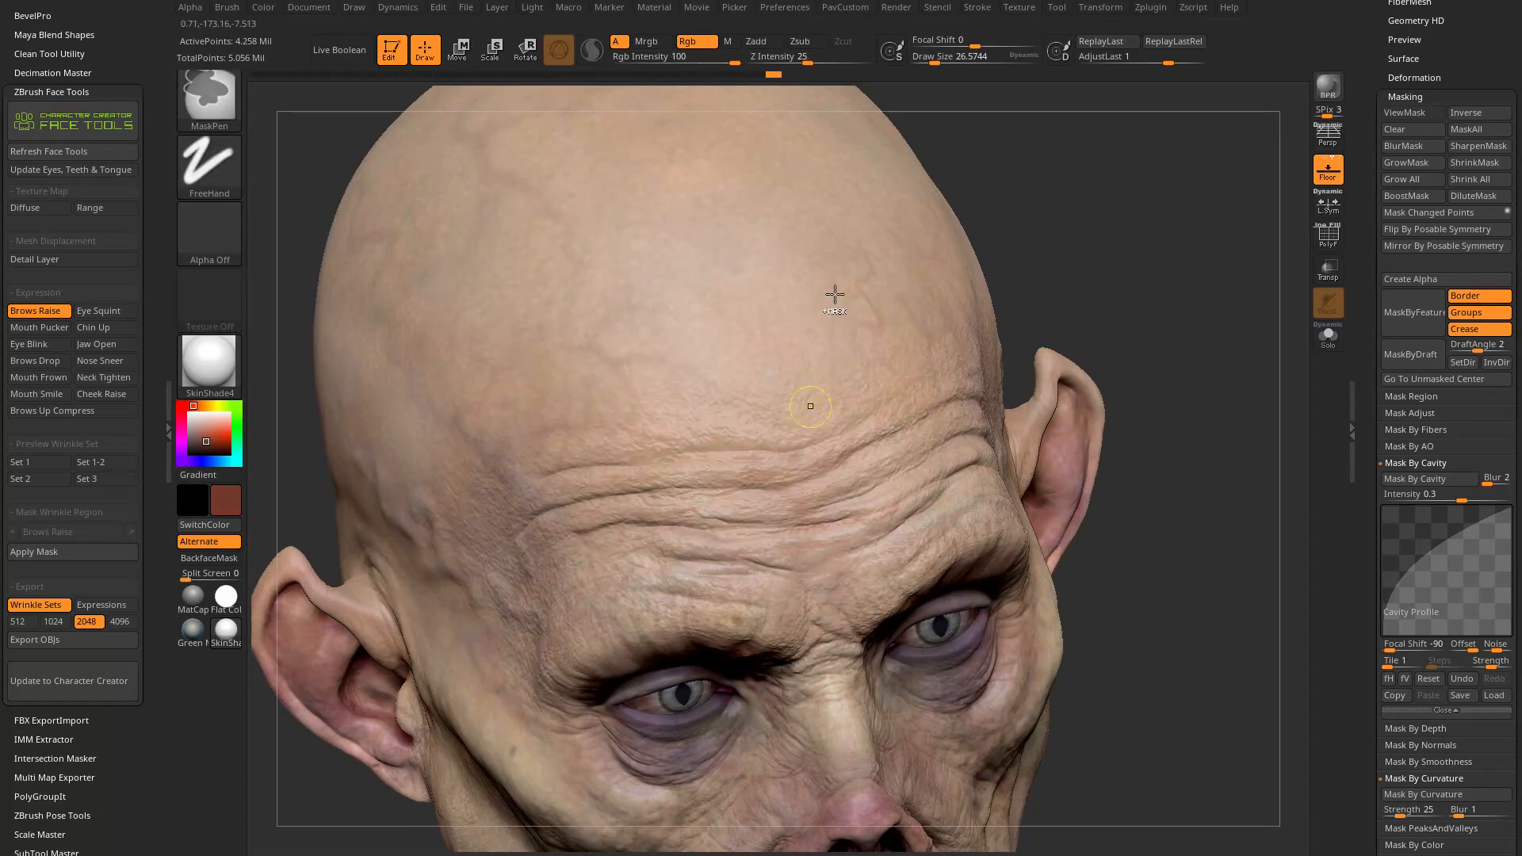
pyautogui.click(768, 46)
# Step: Paint soft reddish-brown strokes along the main forehead creases on both sides, working from several angles
pyautogui.moveTo(1045, 256); pyautogui.dragTo(980, 325)
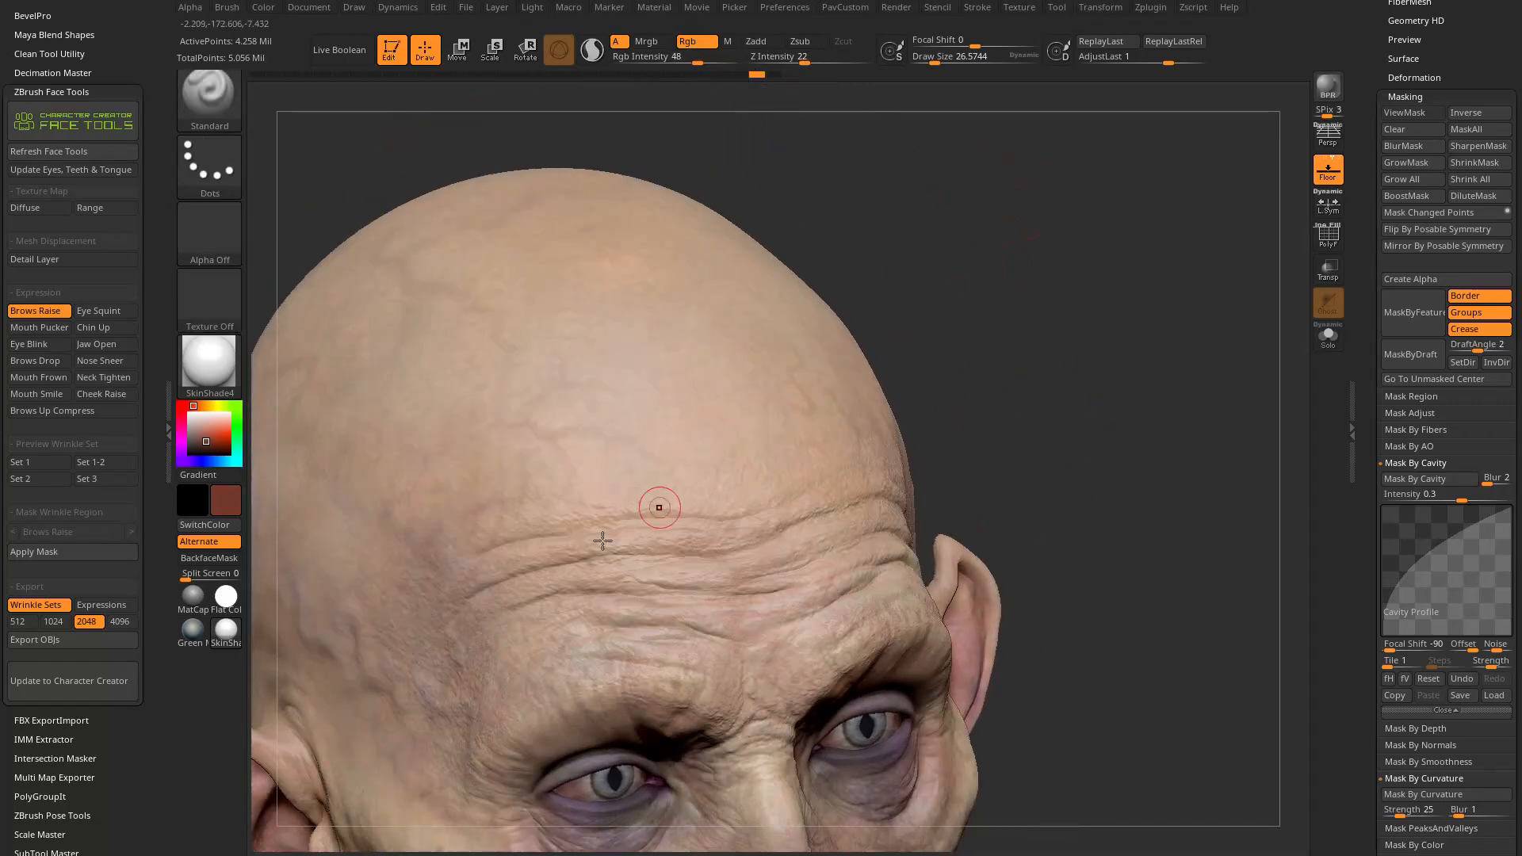
pyautogui.moveTo(972, 488); pyautogui.dragTo(601, 588)
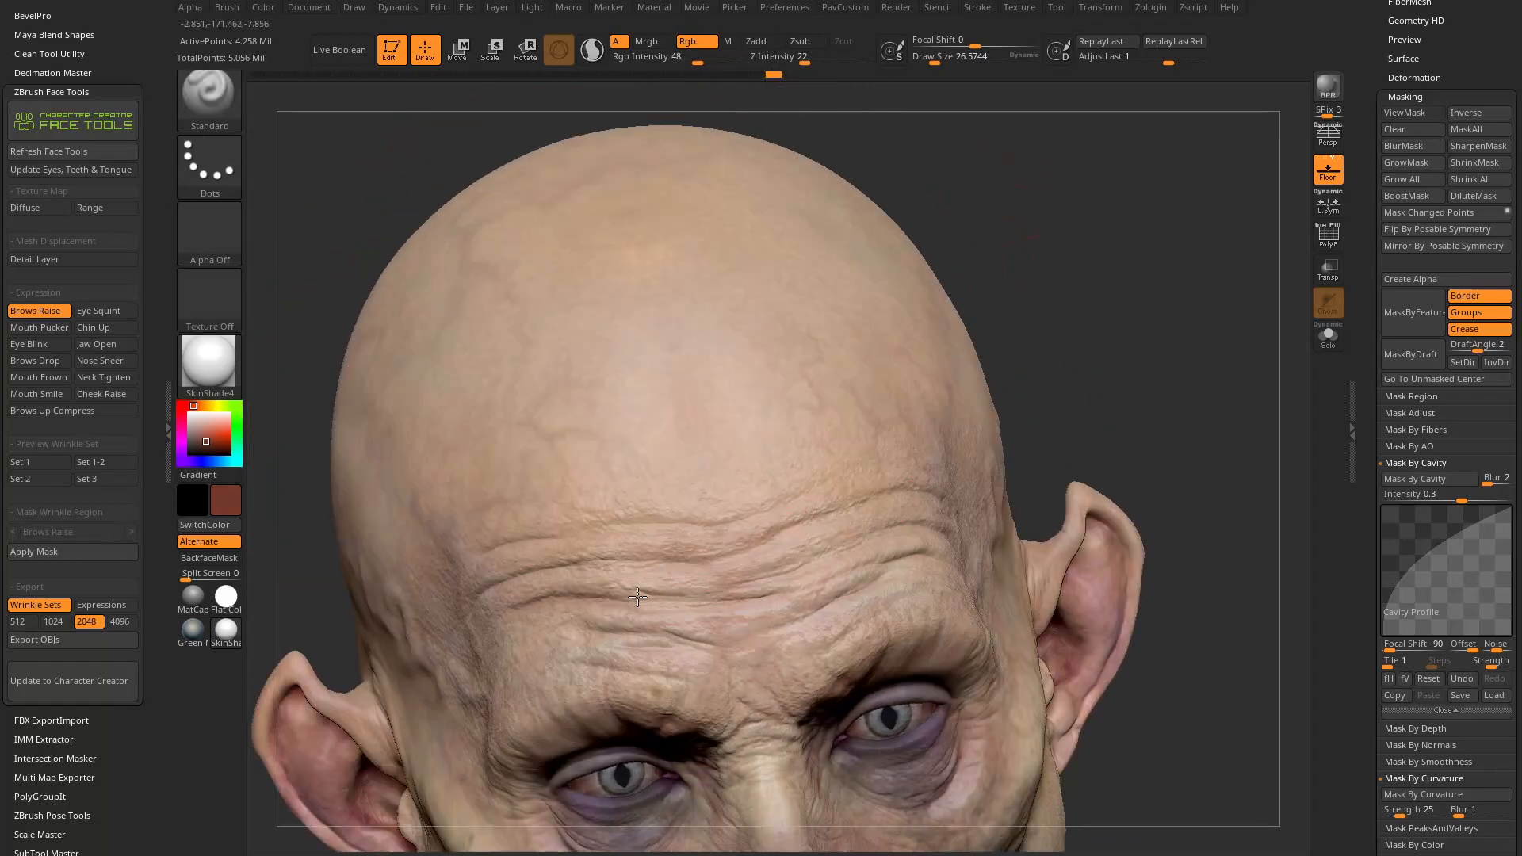
pyautogui.moveTo(1097, 411); pyautogui.dragTo(764, 577)
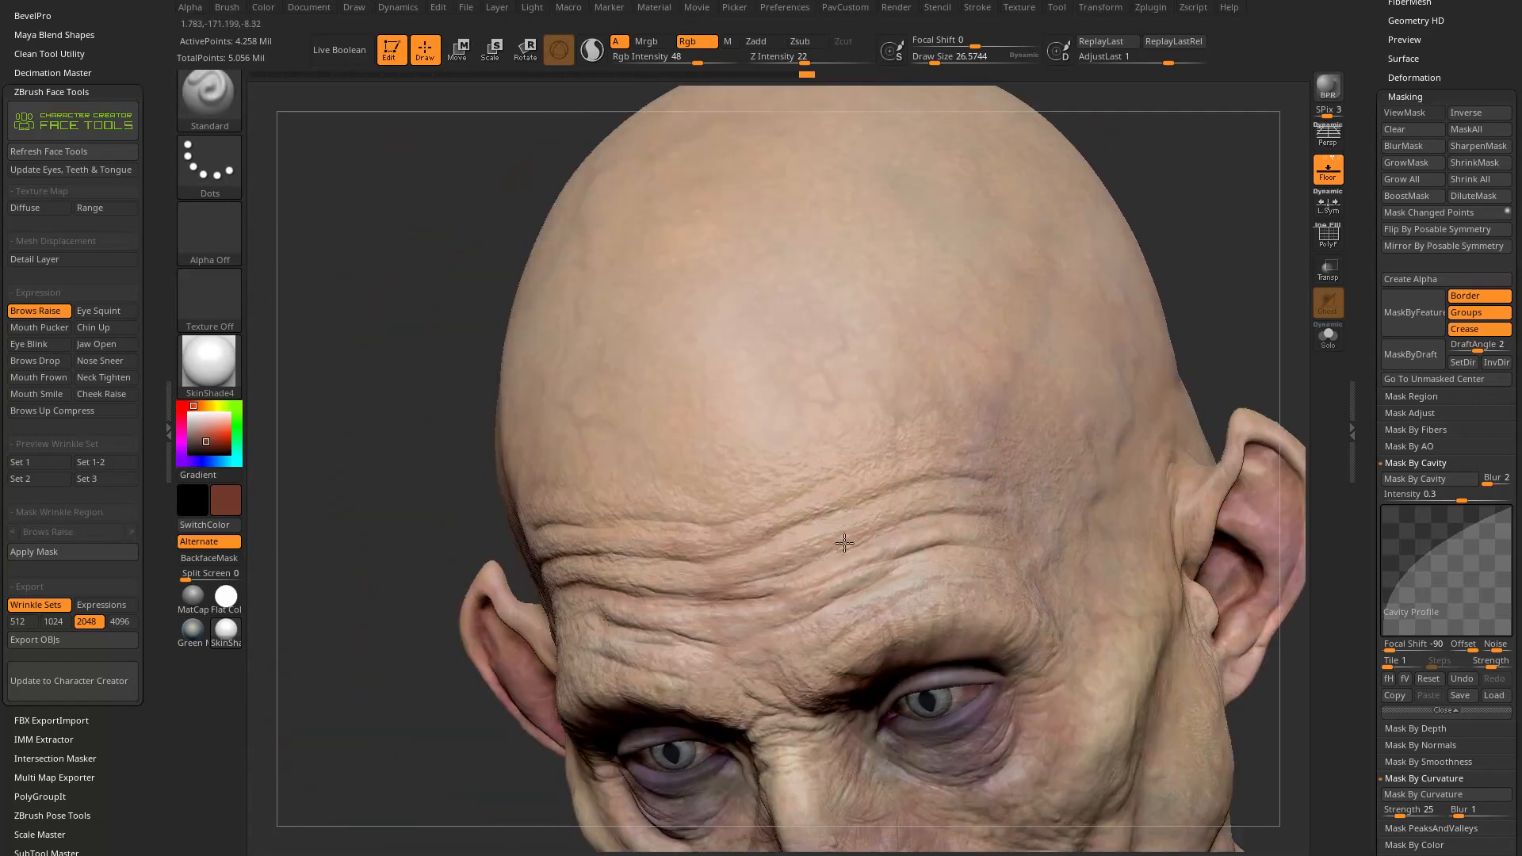
pyautogui.moveTo(1006, 507); pyautogui.dragTo(954, 552)
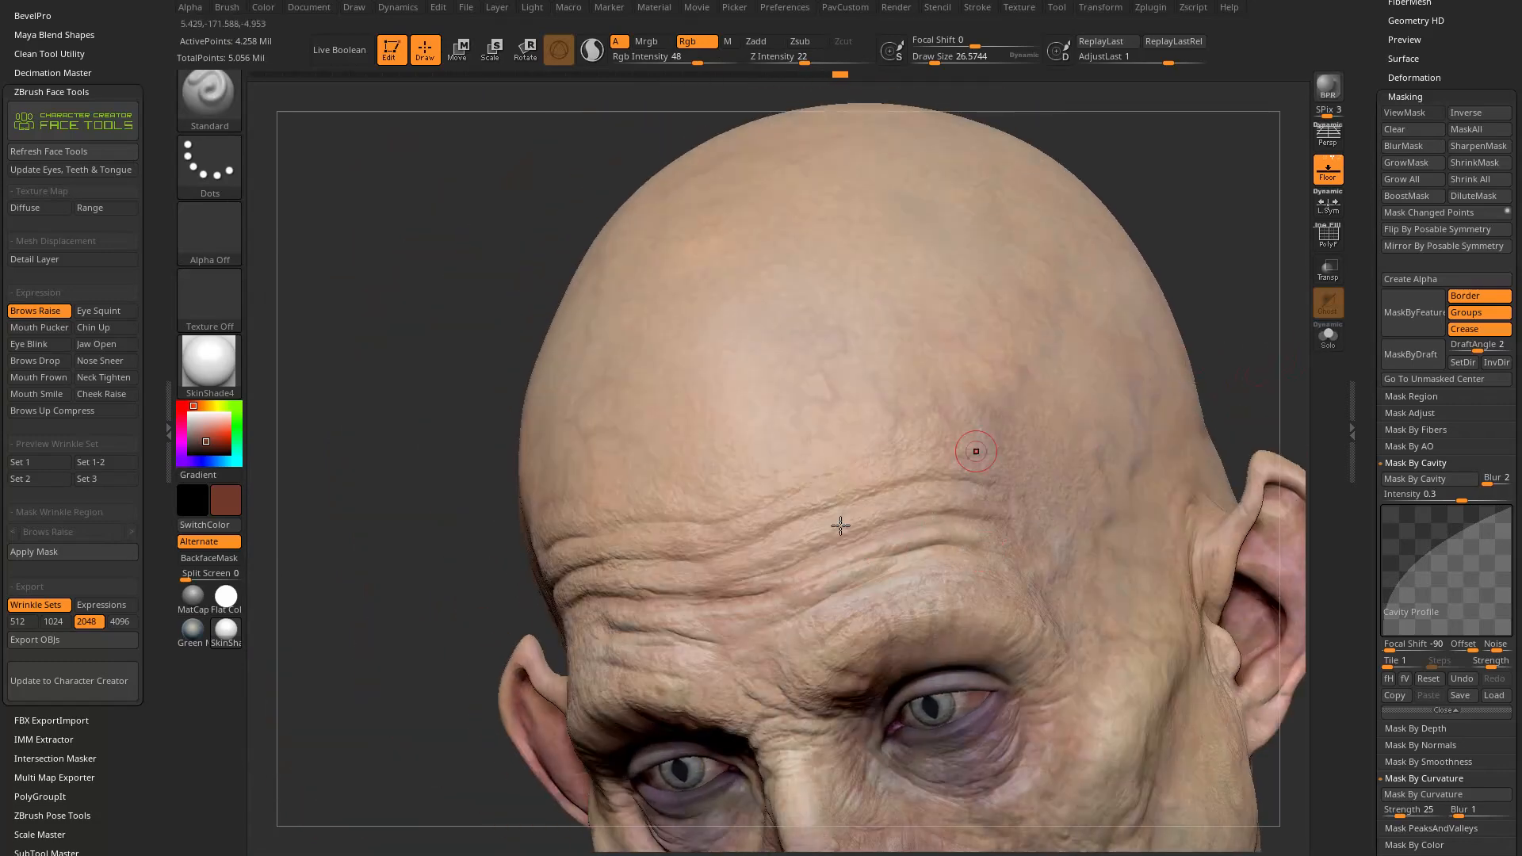
pyautogui.moveTo(1254, 307); pyautogui.dragTo(662, 608)
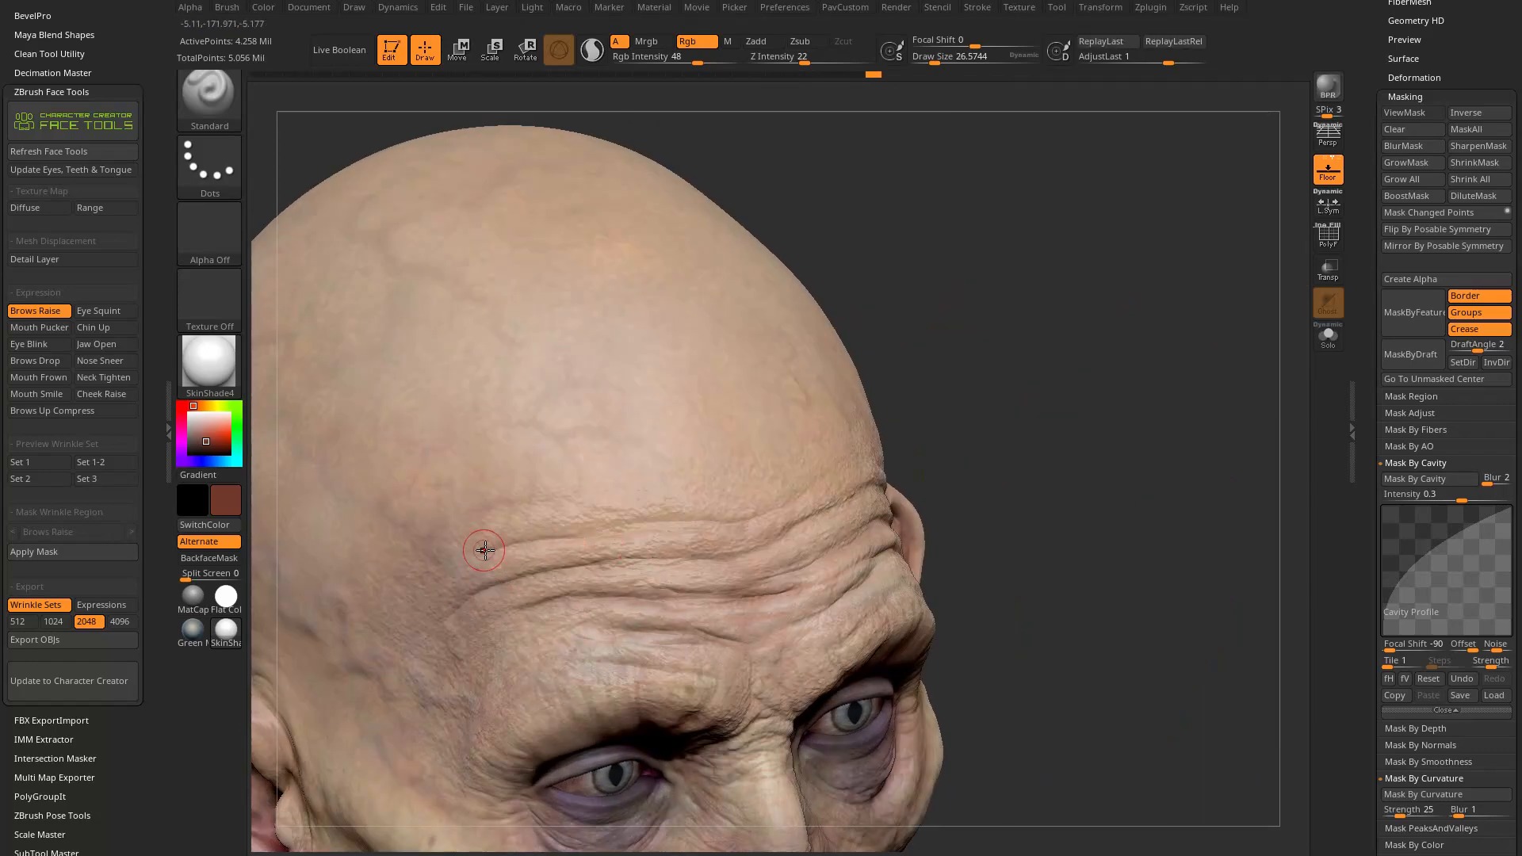
pyautogui.moveTo(565, 532); pyautogui.dragTo(961, 438)
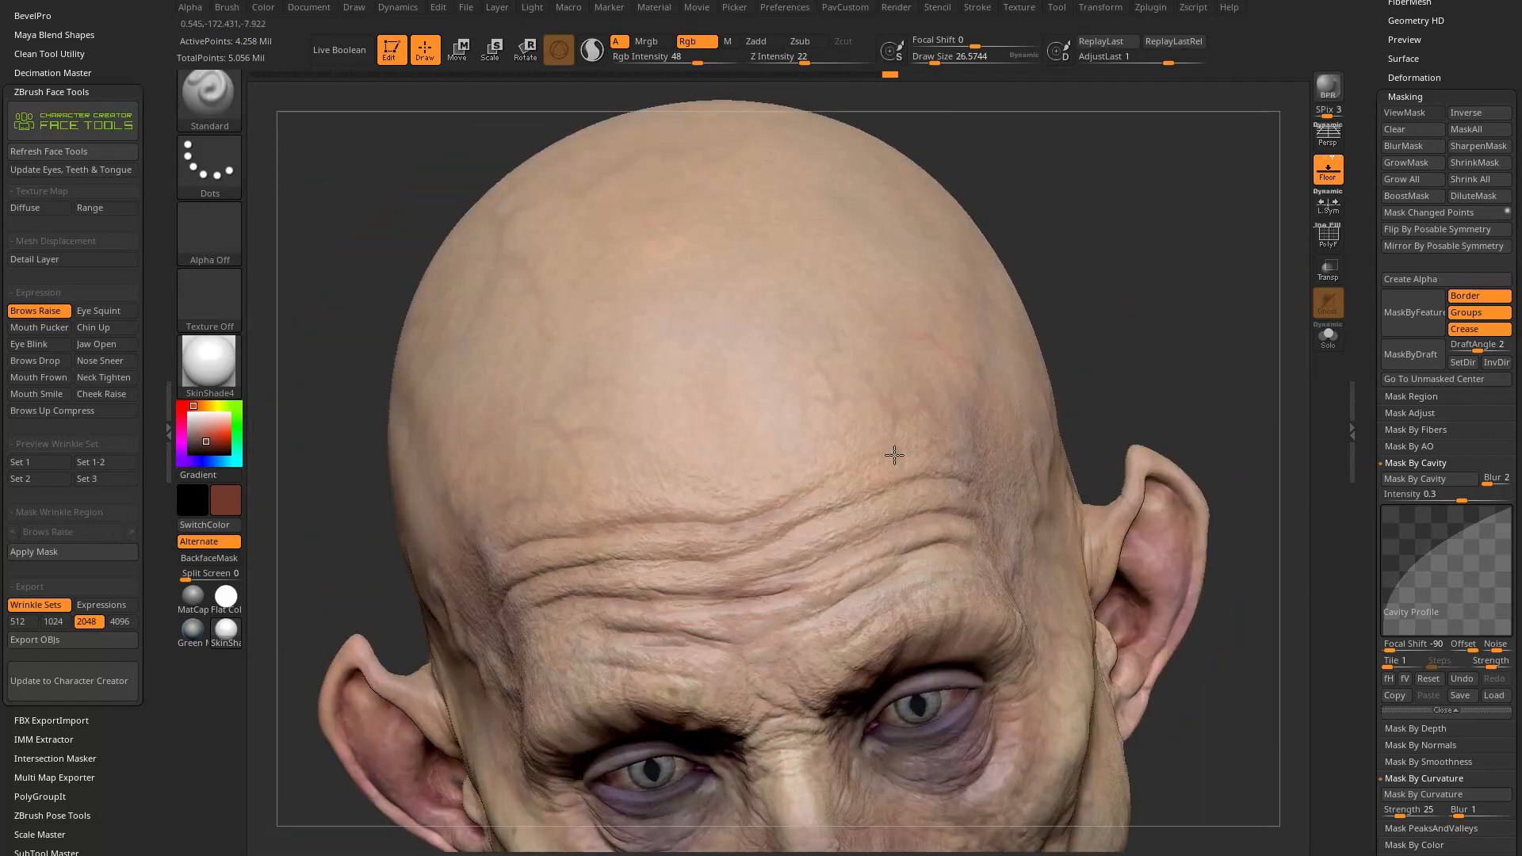
pyautogui.moveTo(840, 476); pyautogui.dragTo(880, 498, button='right')
pyautogui.moveTo(1168, 422); pyautogui.dragTo(748, 560, button='right')
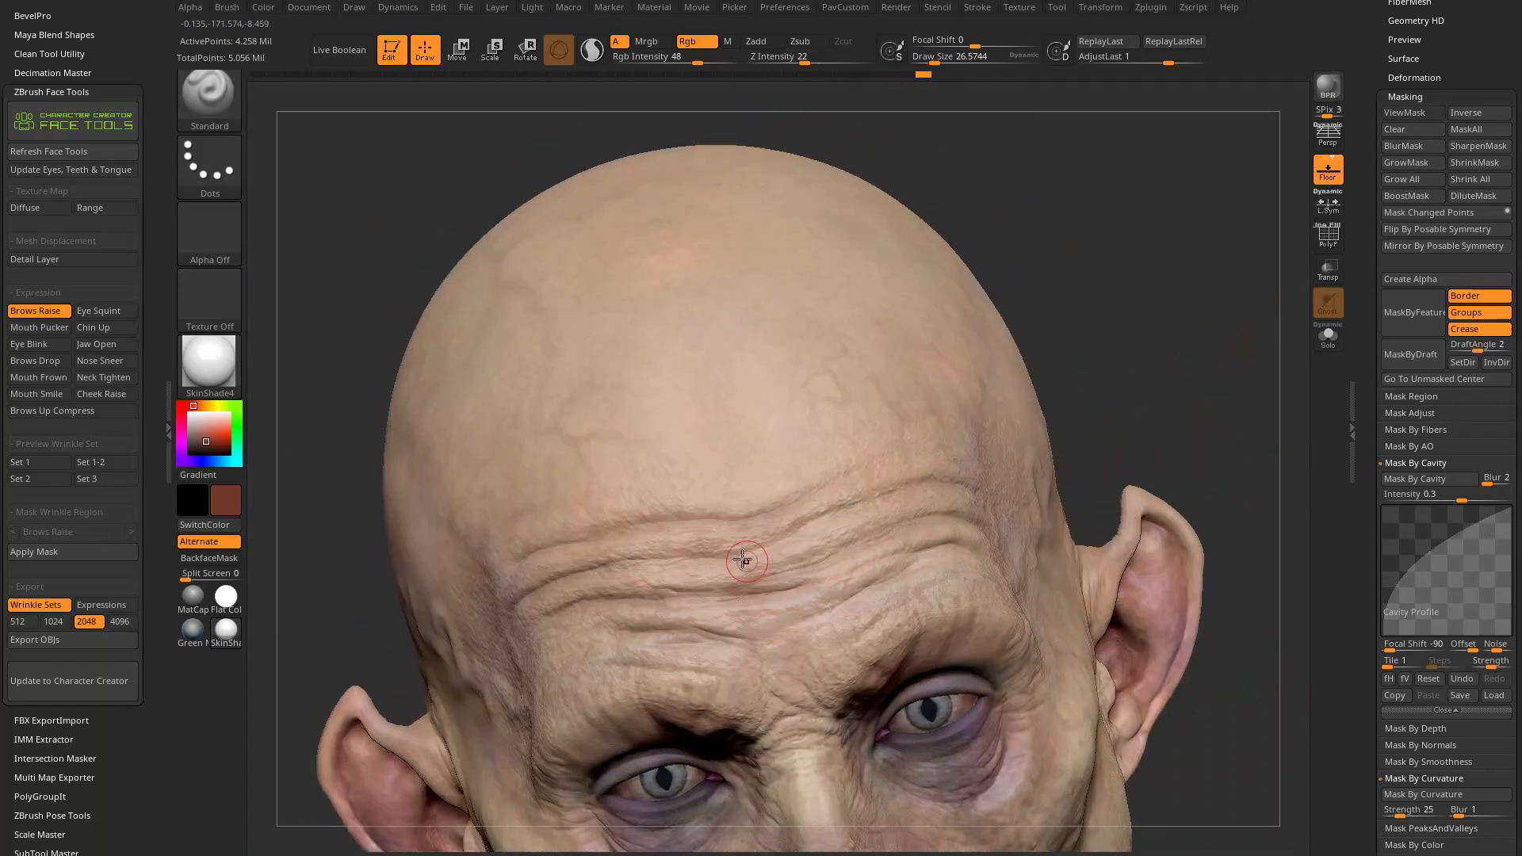
# Step: Paint a thin, darker red line along the outer forehead crease with a draw size of about 7 and RGB intensity 76
pyautogui.moveTo(957, 431); pyautogui.dragTo(1073, 350, button='right')
pyautogui.press('s')
pyautogui.keyDown('alt'); pyautogui.moveTo(1173, 336); pyautogui.dragTo(1075, 348, button='right'); pyautogui.keyUp('alt')
pyautogui.press('s')
pyautogui.click(1075, 352)
pyautogui.moveTo(924, 61); pyautogui.dragTo(924, 61)
pyautogui.moveTo(878, 156); pyautogui.dragTo(815, 141, button='right')
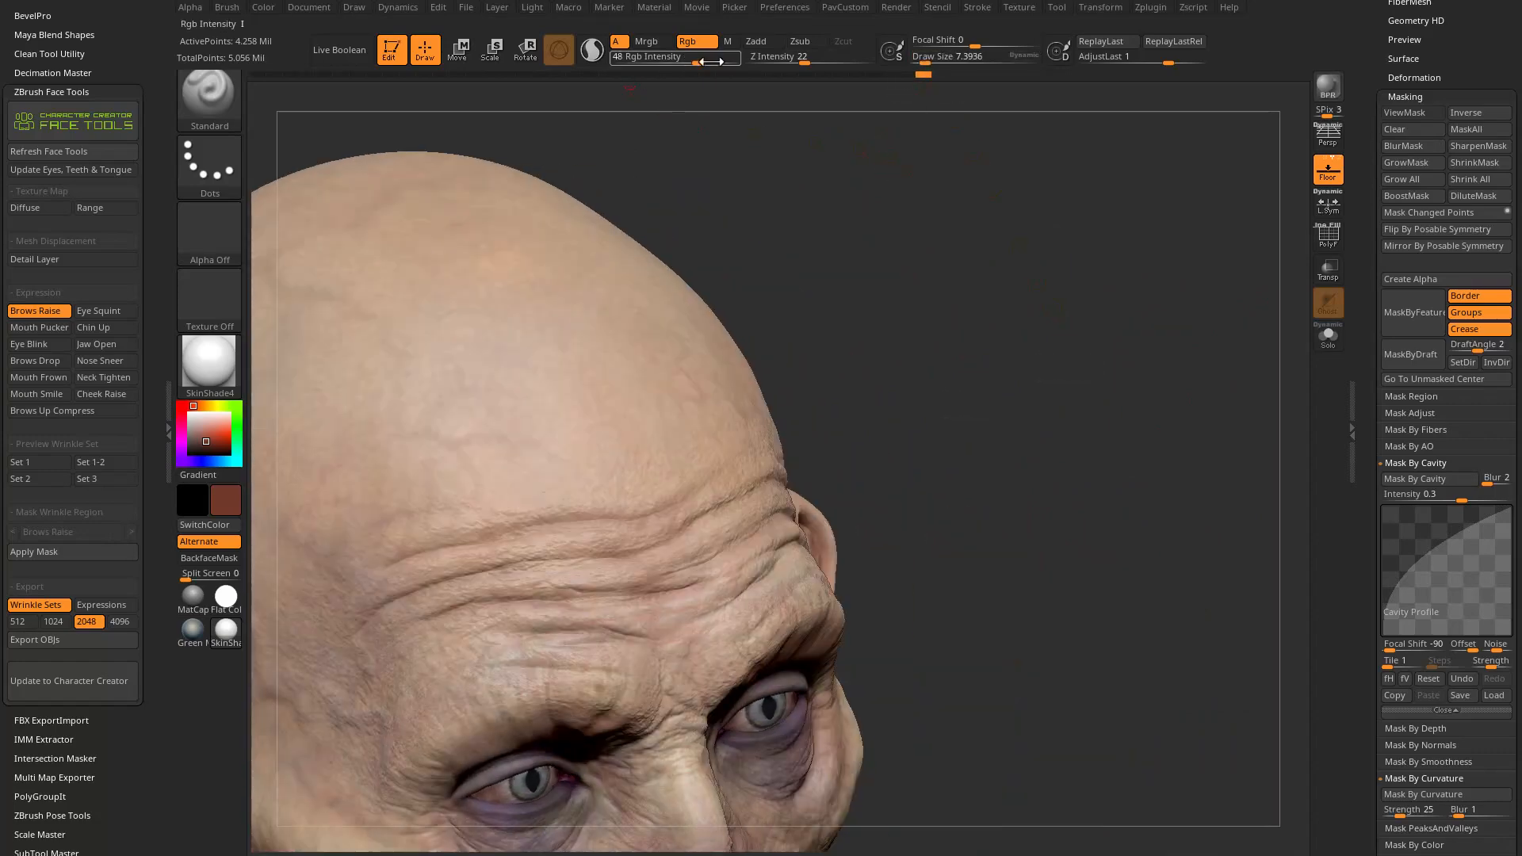
pyautogui.moveTo(857, 215); pyautogui.dragTo(953, 201, button='right')
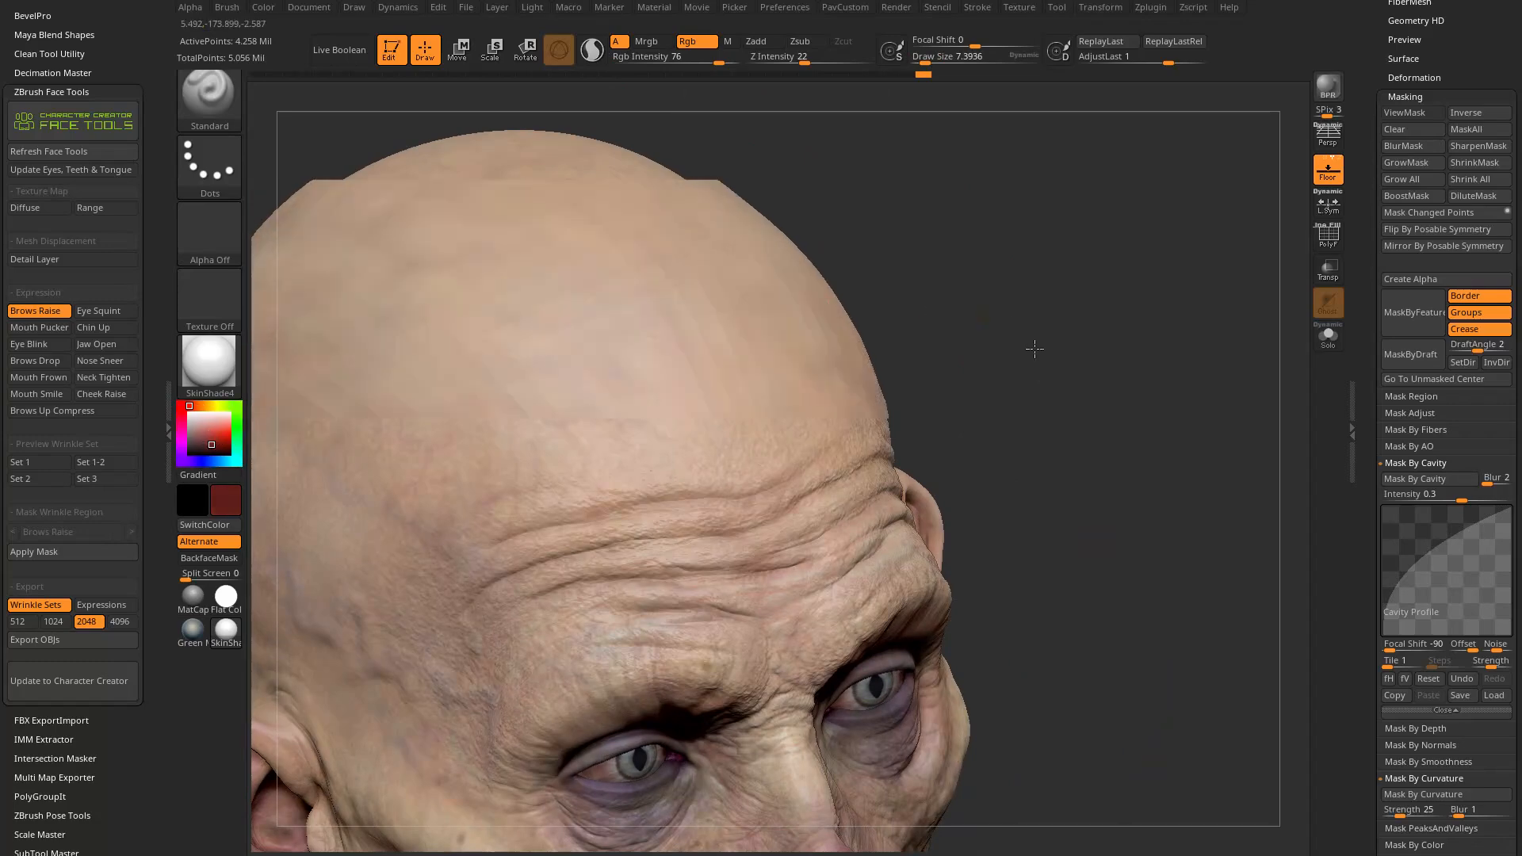
pyautogui.moveTo(1035, 343); pyautogui.dragTo(503, 582, button='right')
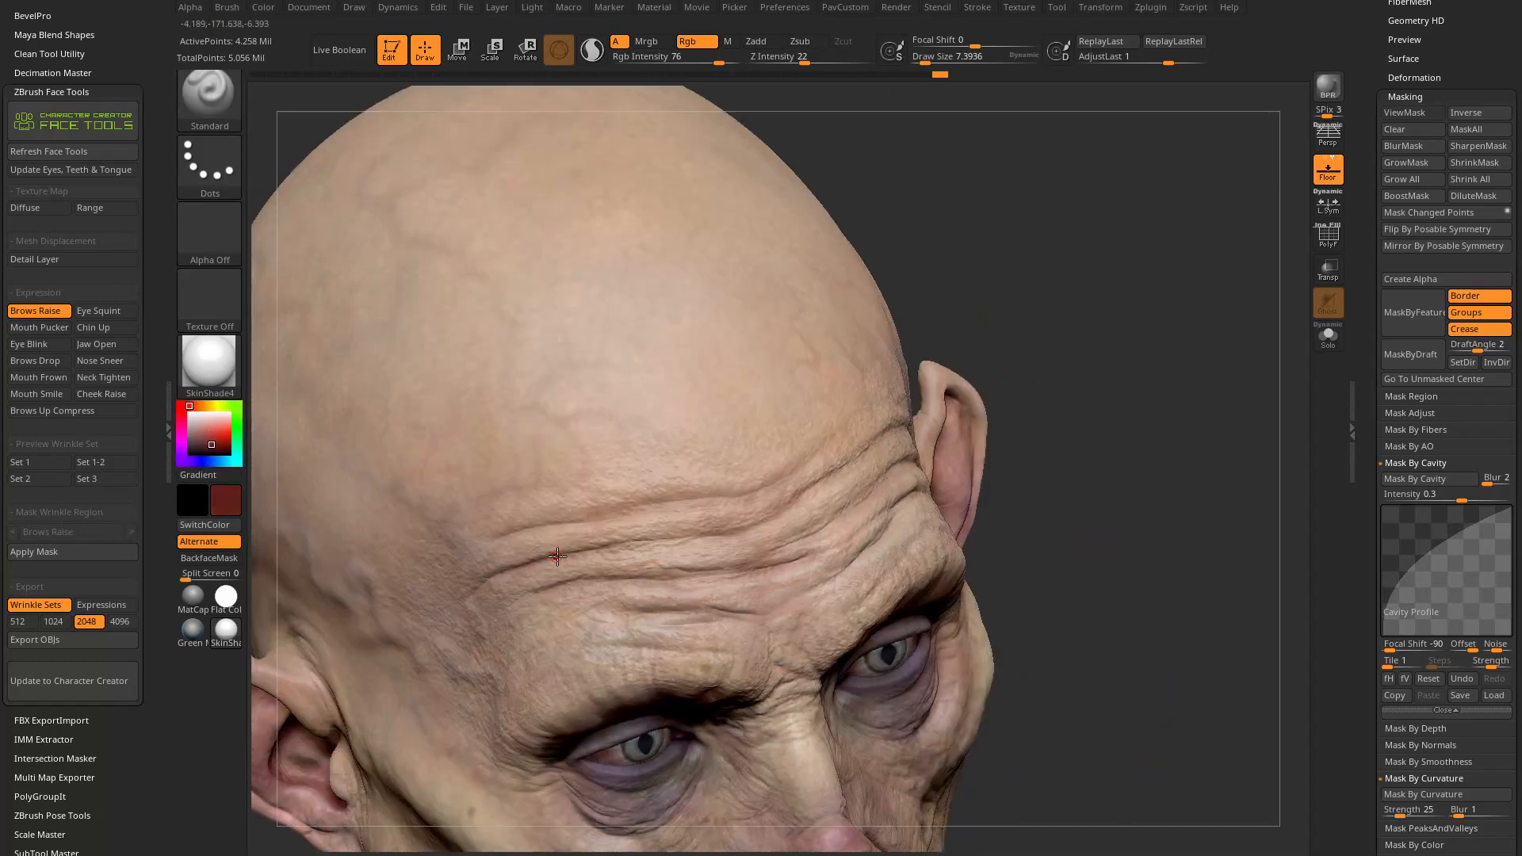
pyautogui.moveTo(931, 446); pyautogui.dragTo(482, 449, button='right')
# Step: Inspect the painted creases under the Flat Color material, undo the looping stroke, and restore the SkinShade4 material
pyautogui.click(204, 360)
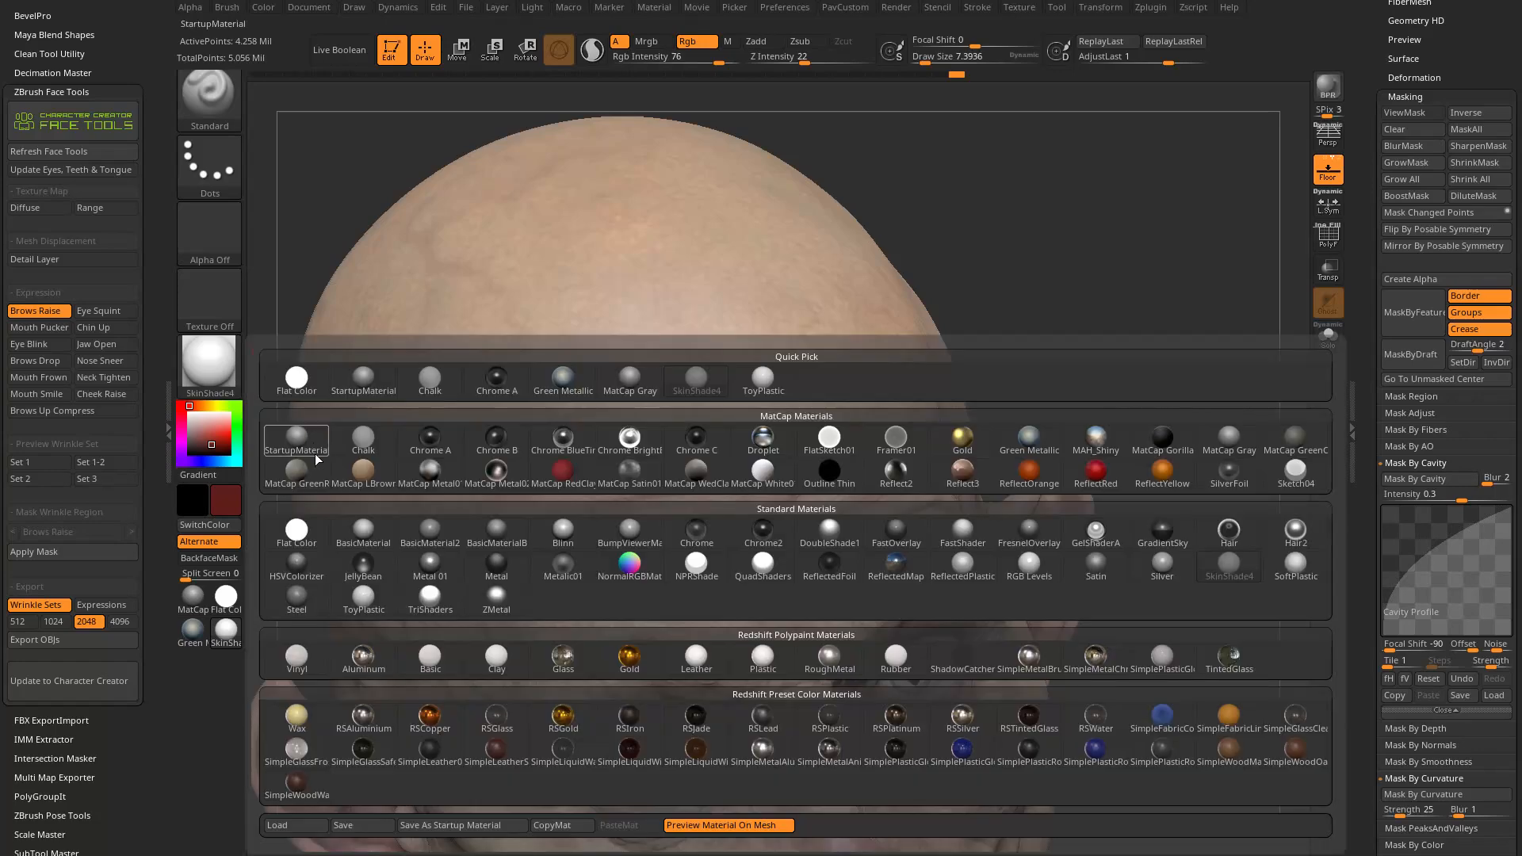
pyautogui.click(313, 444)
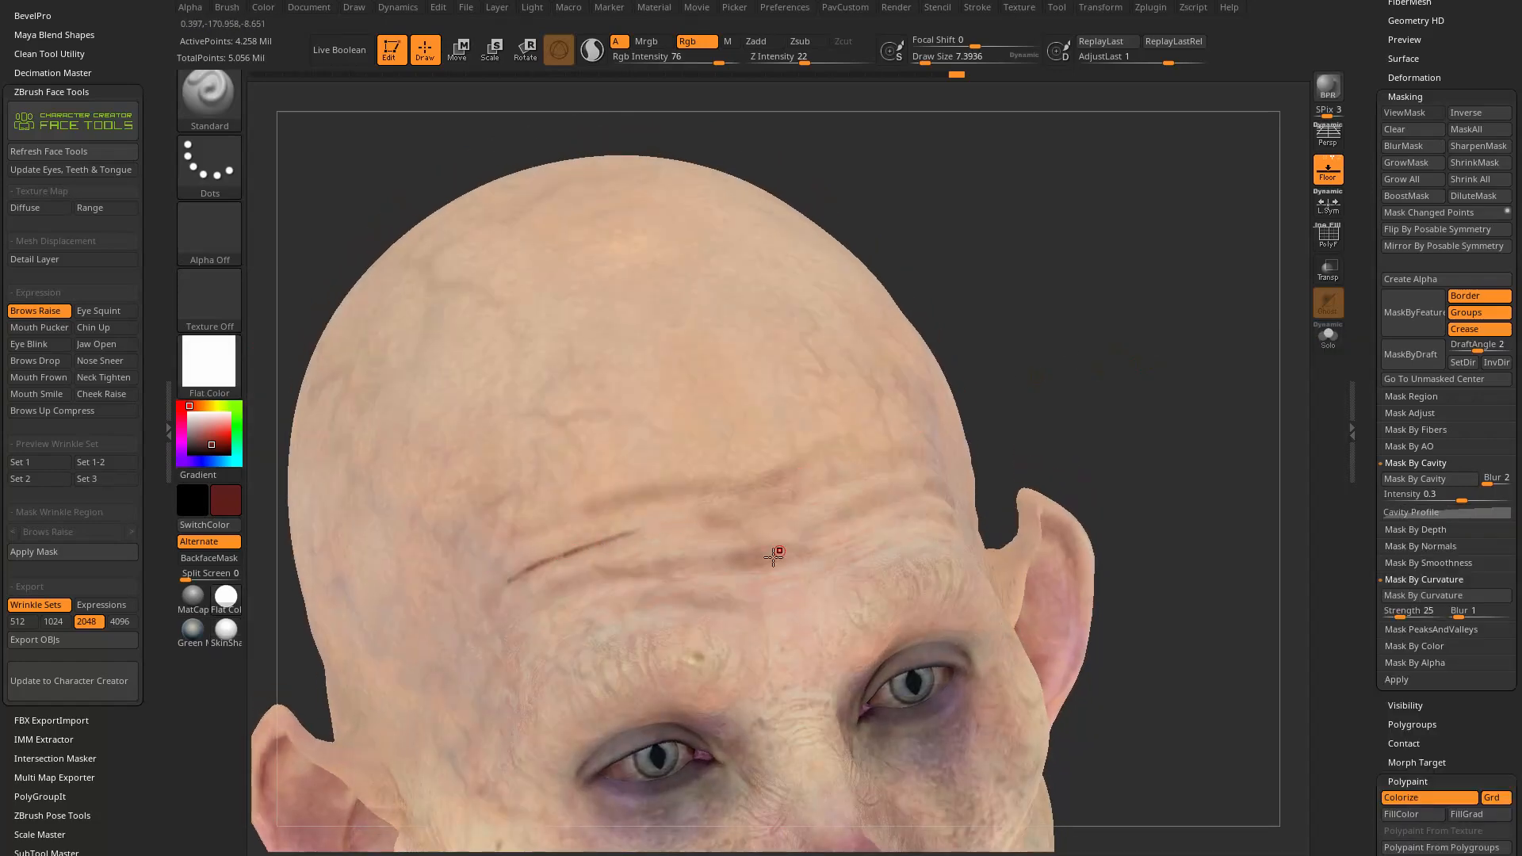
pyautogui.moveTo(805, 497); pyautogui.dragTo(843, 548, button='right')
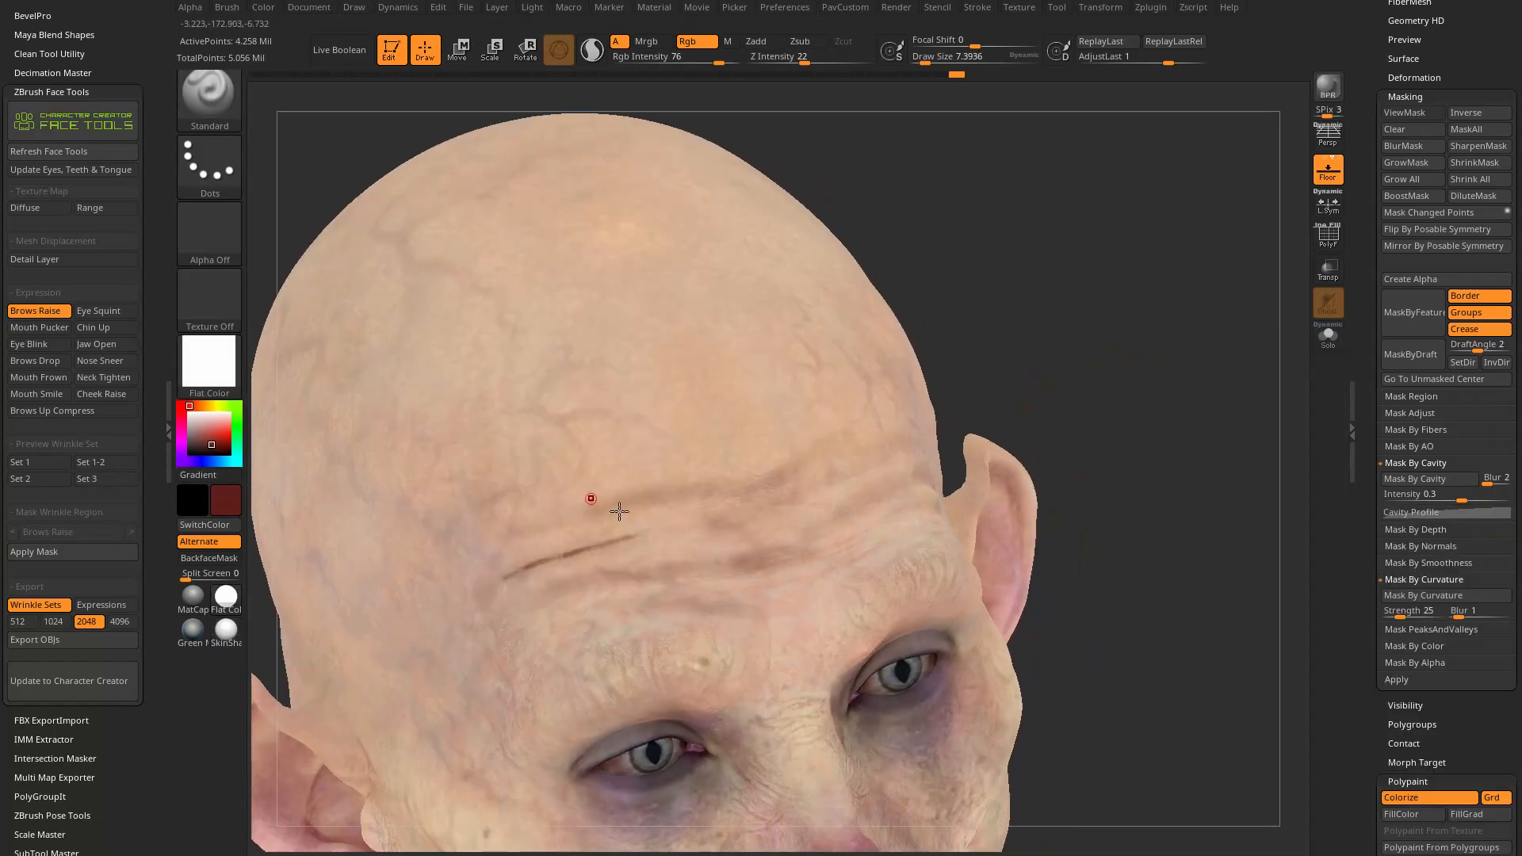
pyautogui.moveTo(552, 502); pyautogui.dragTo(992, 411, button='right')
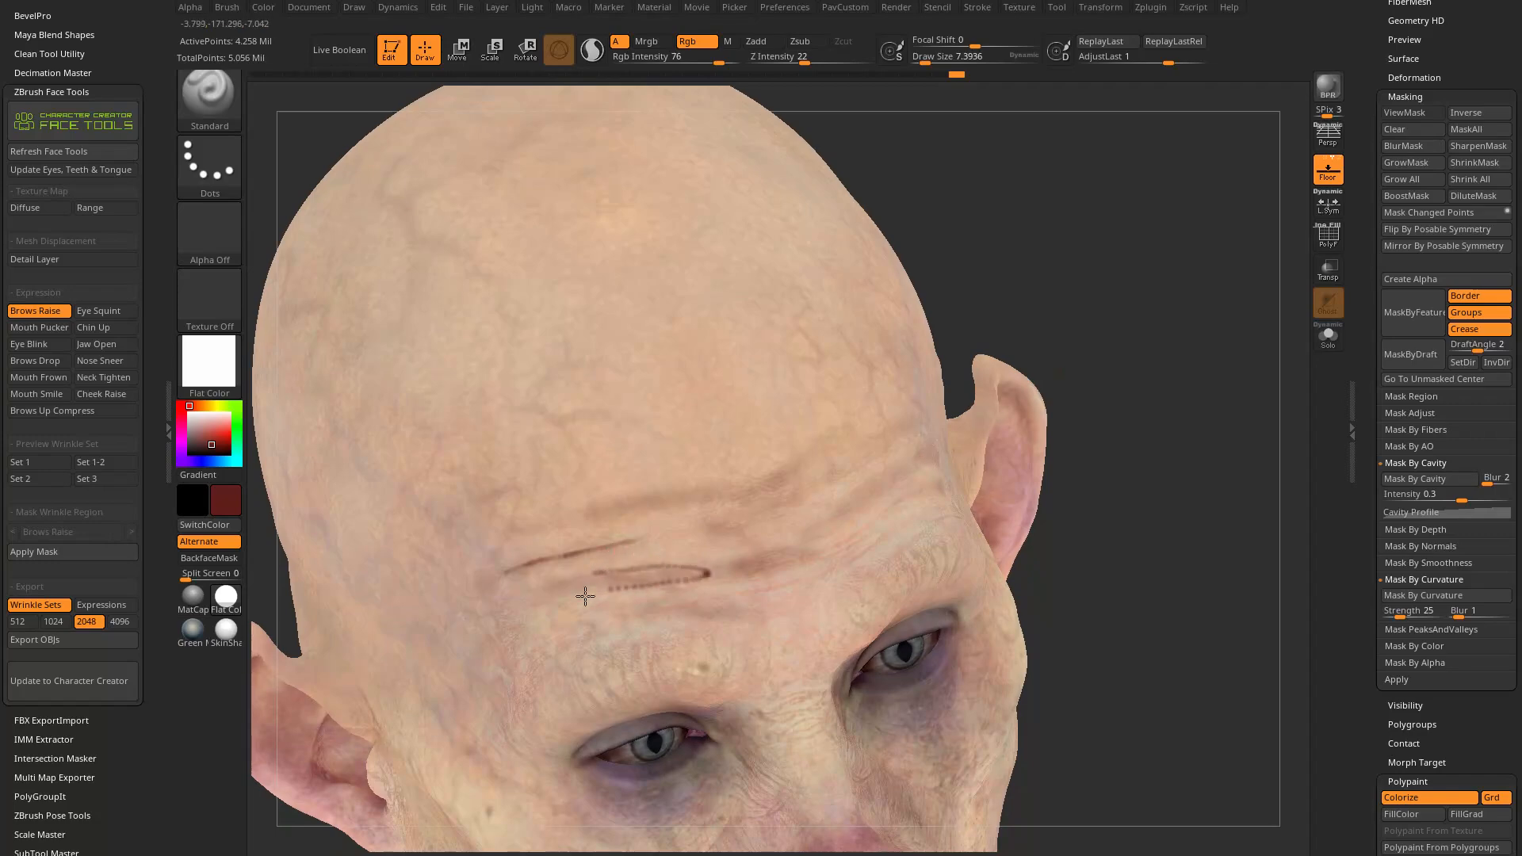
pyautogui.hotkey('ctrl', 'z')
pyautogui.click(237, 386)
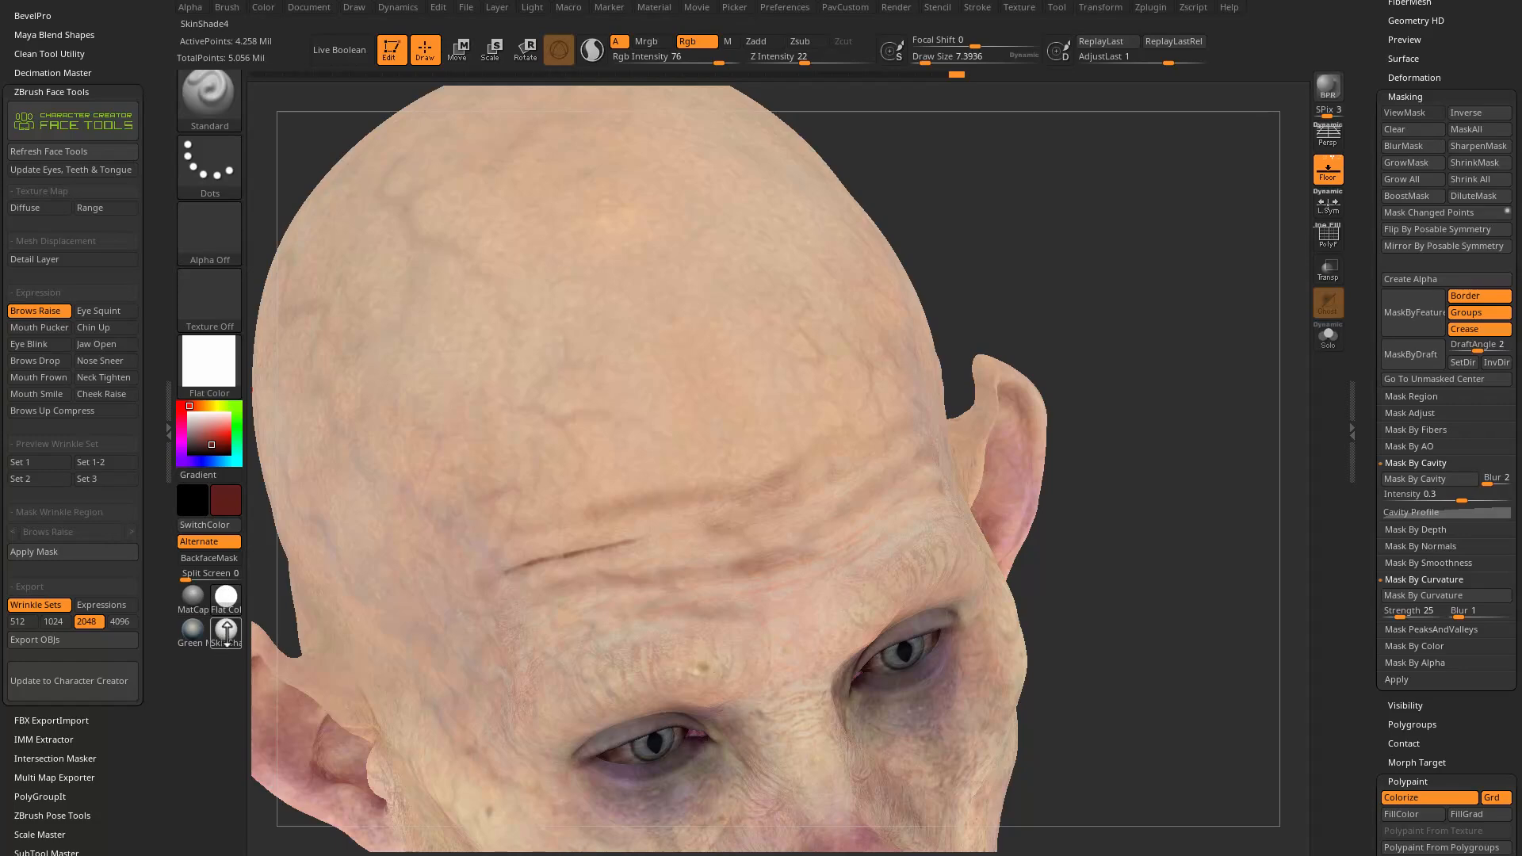
pyautogui.click(225, 631)
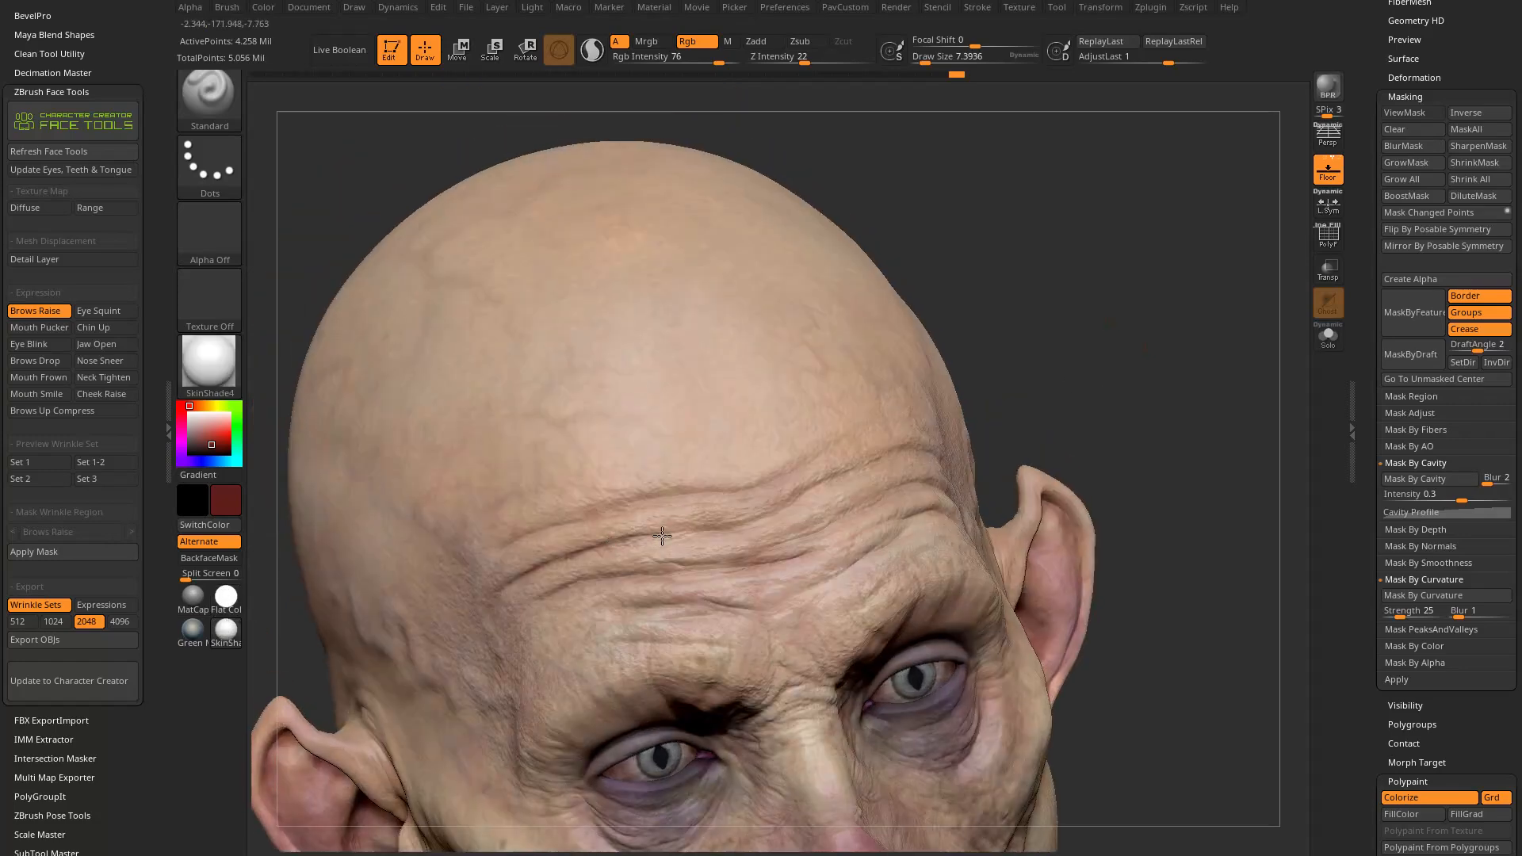
# Step: Paint more thin dark red lines into the central and opposite forehead creases
pyautogui.moveTo(859, 448); pyautogui.dragTo(705, 528, button='right')
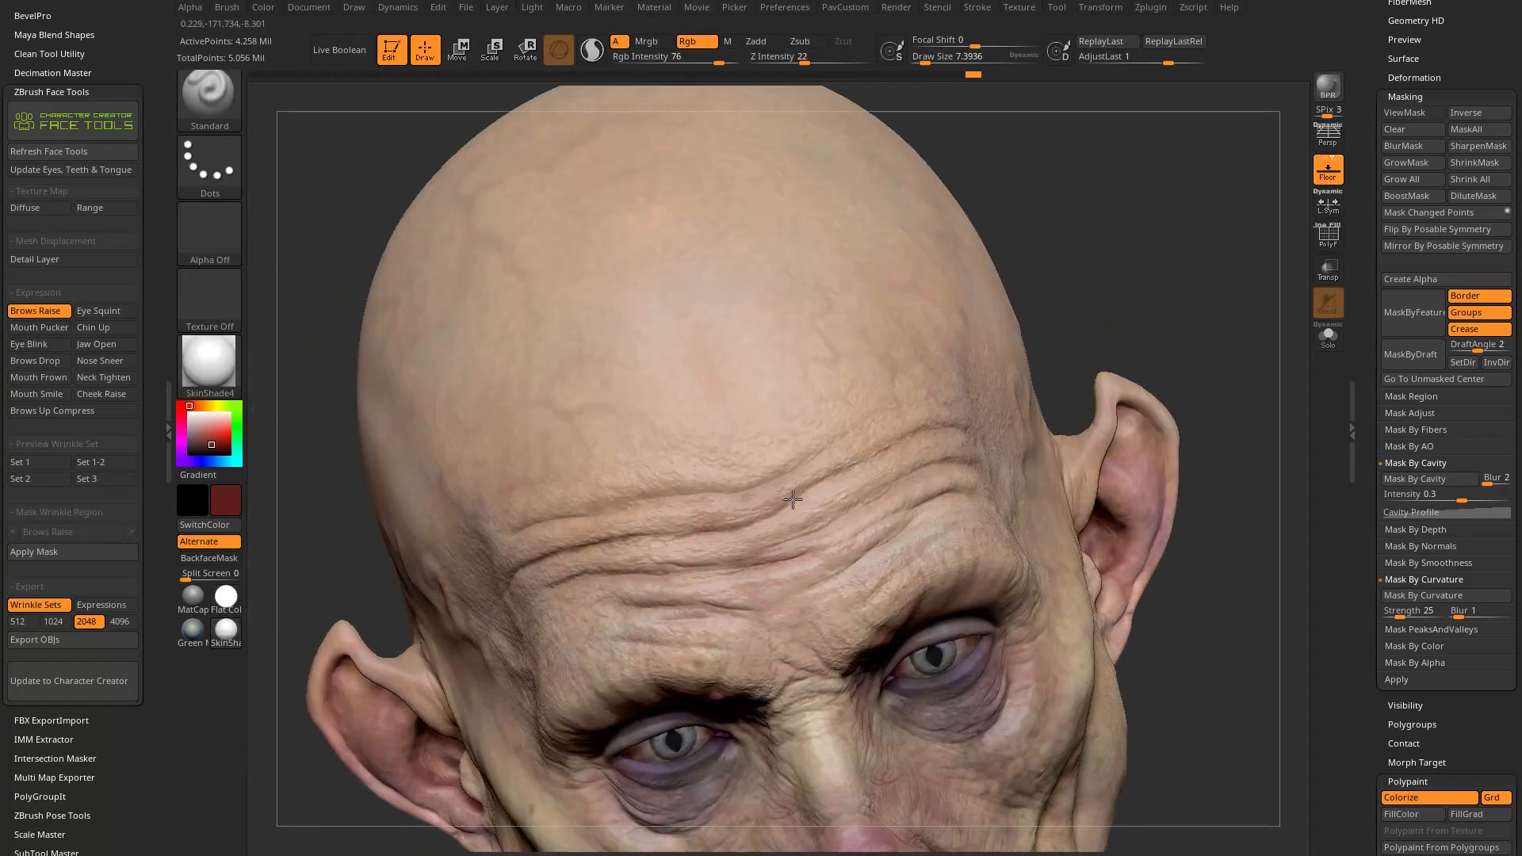
pyautogui.moveTo(789, 501); pyautogui.dragTo(998, 372, button='right')
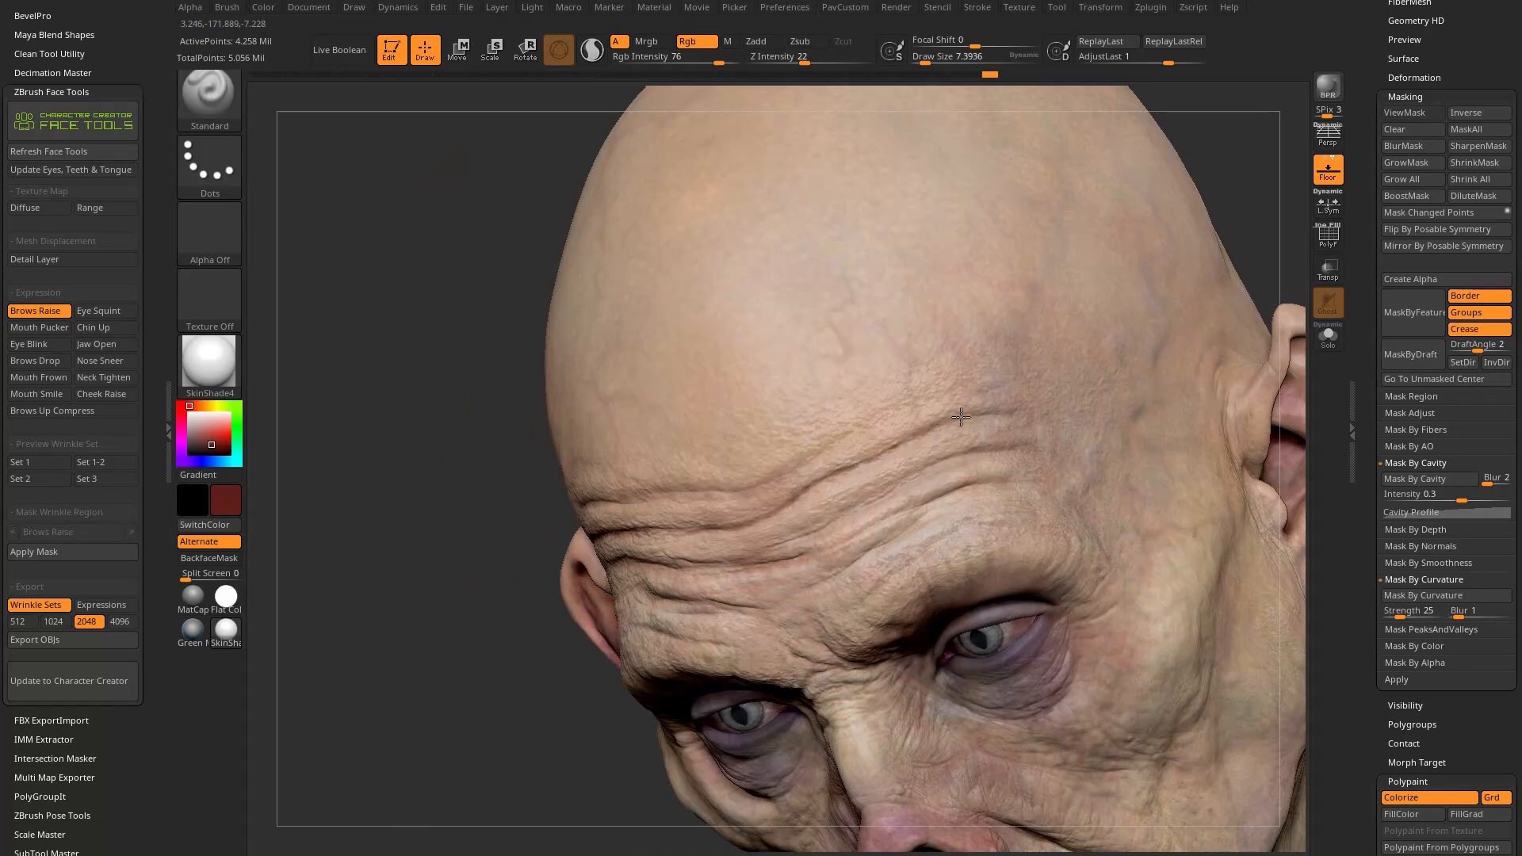
pyautogui.moveTo(505, 691)
pyautogui.mouseDown(button='right')
pyautogui.moveTo(1131, 372)
pyautogui.moveTo(1134, 332)
pyautogui.moveTo(1119, 370)
pyautogui.moveTo(1169, 372)
pyautogui.mouseUp(button='right')
# Step: Apply the Brows Raise wrinkle region mask to the head and set the draw size to about 12
pyautogui.press('s')
pyautogui.moveTo(1126, 372)
pyautogui.mouseDown()
pyautogui.moveTo(1145, 374)
pyautogui.moveTo(1124, 373)
pyautogui.mouseUp()
pyautogui.press('s')
pyautogui.moveTo(1123, 373); pyautogui.dragTo(940, 451, button='right')
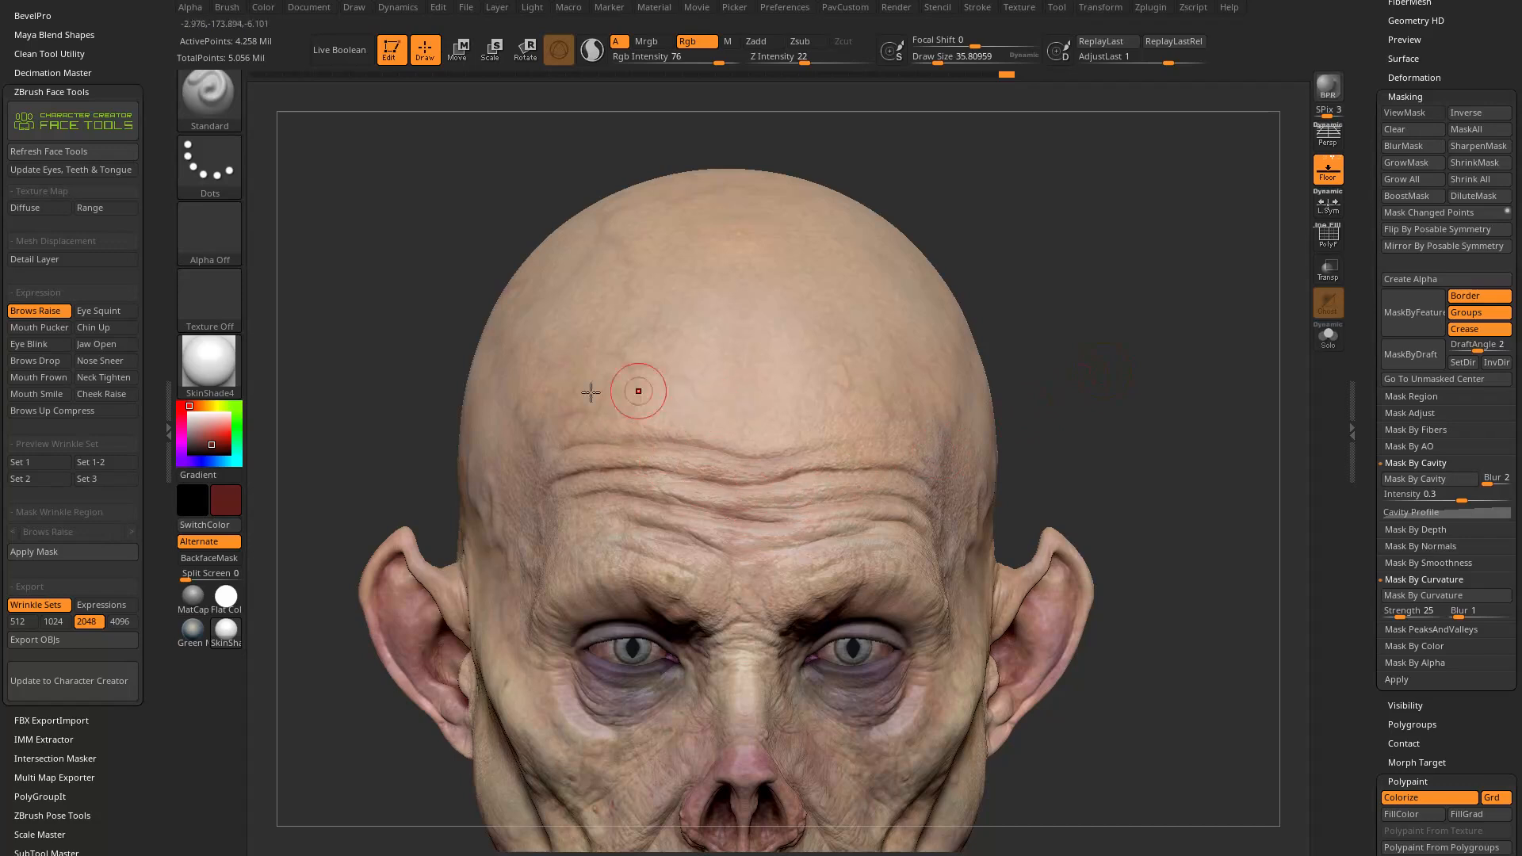
pyautogui.click(57, 554)
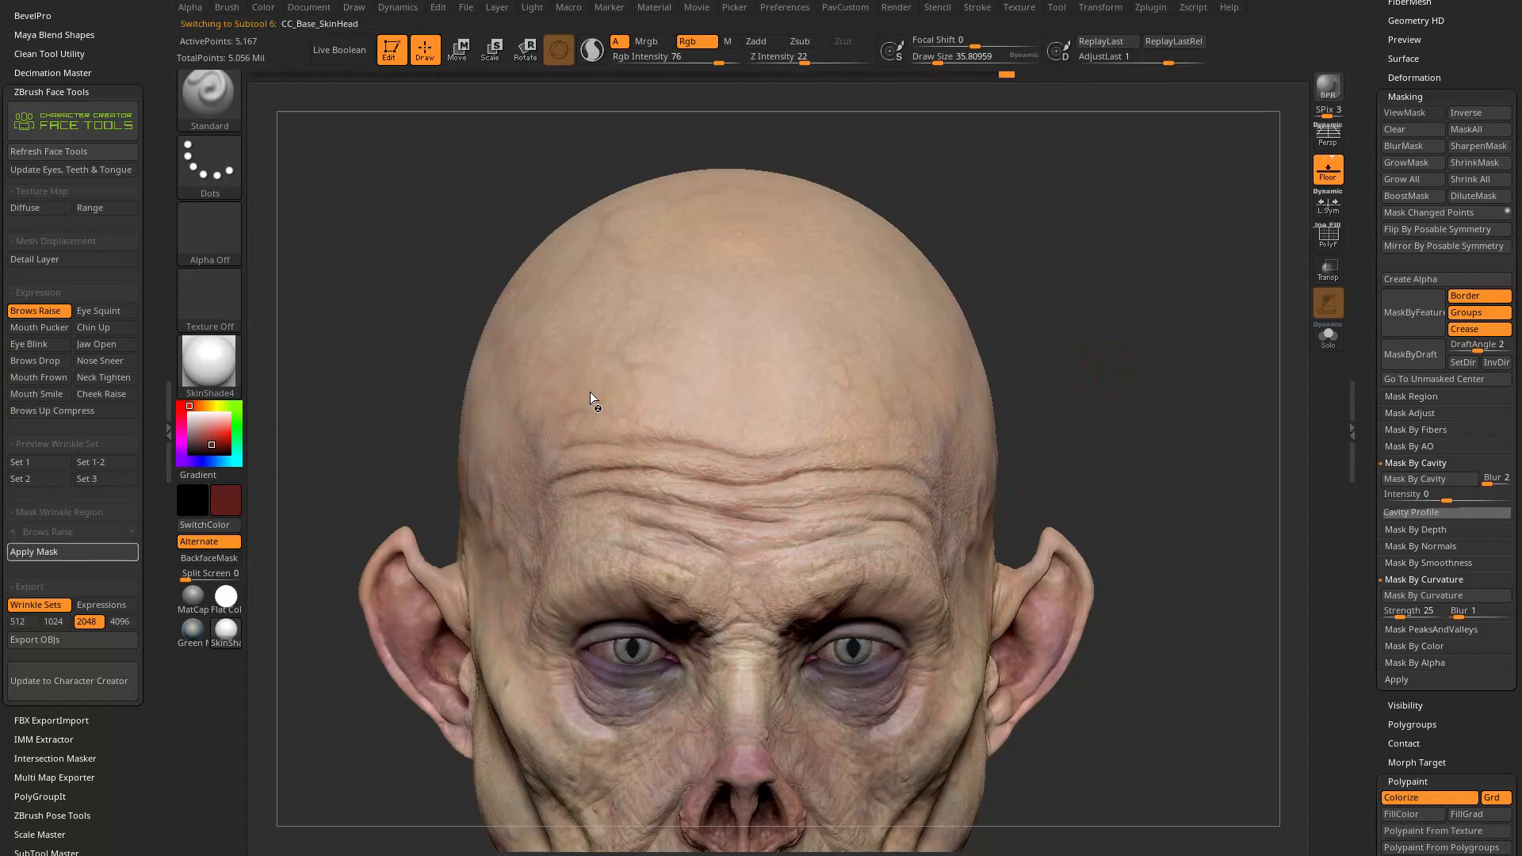
pyautogui.moveTo(562, 459)
pyautogui.mouseDown(button='right')
pyautogui.moveTo(1121, 401)
pyautogui.moveTo(1096, 421)
pyautogui.moveTo(1055, 401)
pyautogui.mouseUp(button='right')
pyautogui.press('s')
pyautogui.moveTo(1044, 400); pyautogui.dragTo(1038, 401)
pyautogui.keyDown('alt'); pyautogui.moveTo(1049, 386); pyautogui.dragTo(1089, 387, button='right'); pyautogui.keyUp('alt')
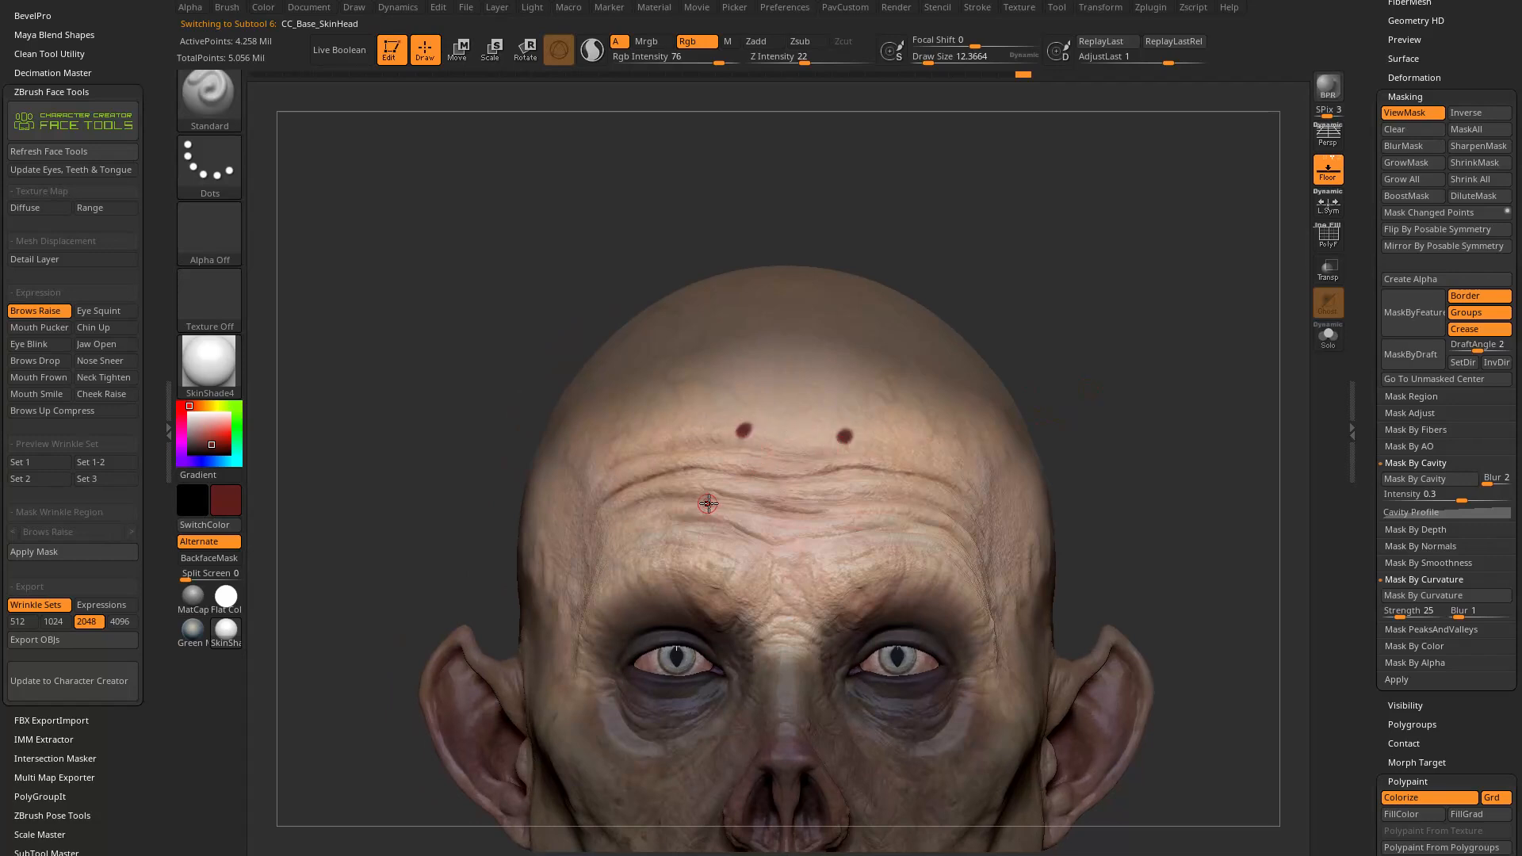
# Step: Paint two dark red dots and a smile curve inside the unmasked forehead region, and undo the test painting and mask
pyautogui.keyDown('ctrl'); pyautogui.moveTo(1128, 436); pyautogui.dragTo(729, 524, button='right'); pyautogui.keyUp('ctrl')
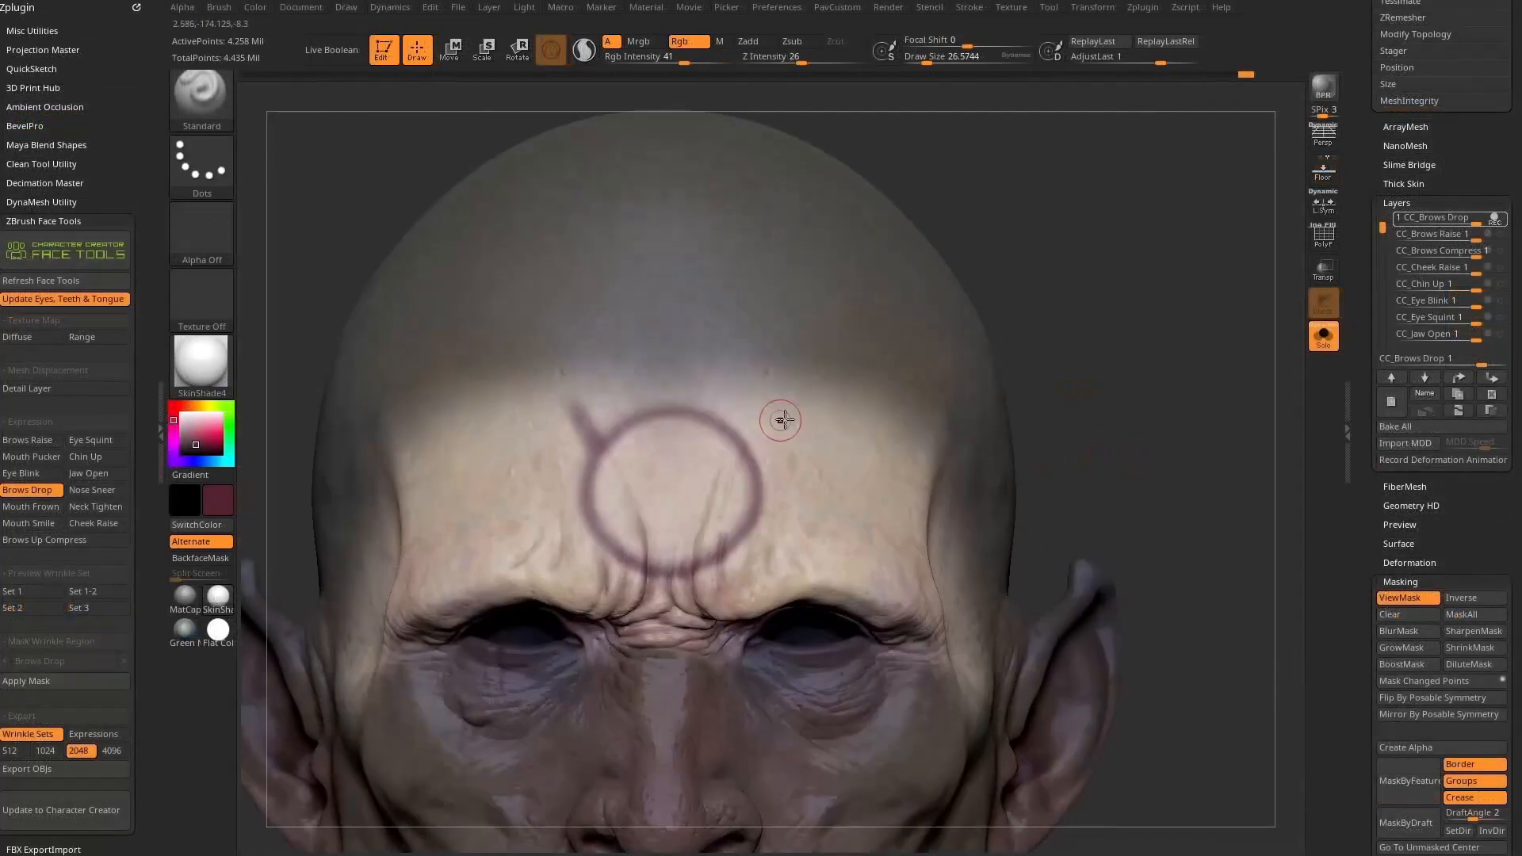
pyautogui.moveTo(742, 468); pyautogui.dragTo(774, 417)
pyautogui.moveTo(611, 587); pyautogui.dragTo(722, 516)
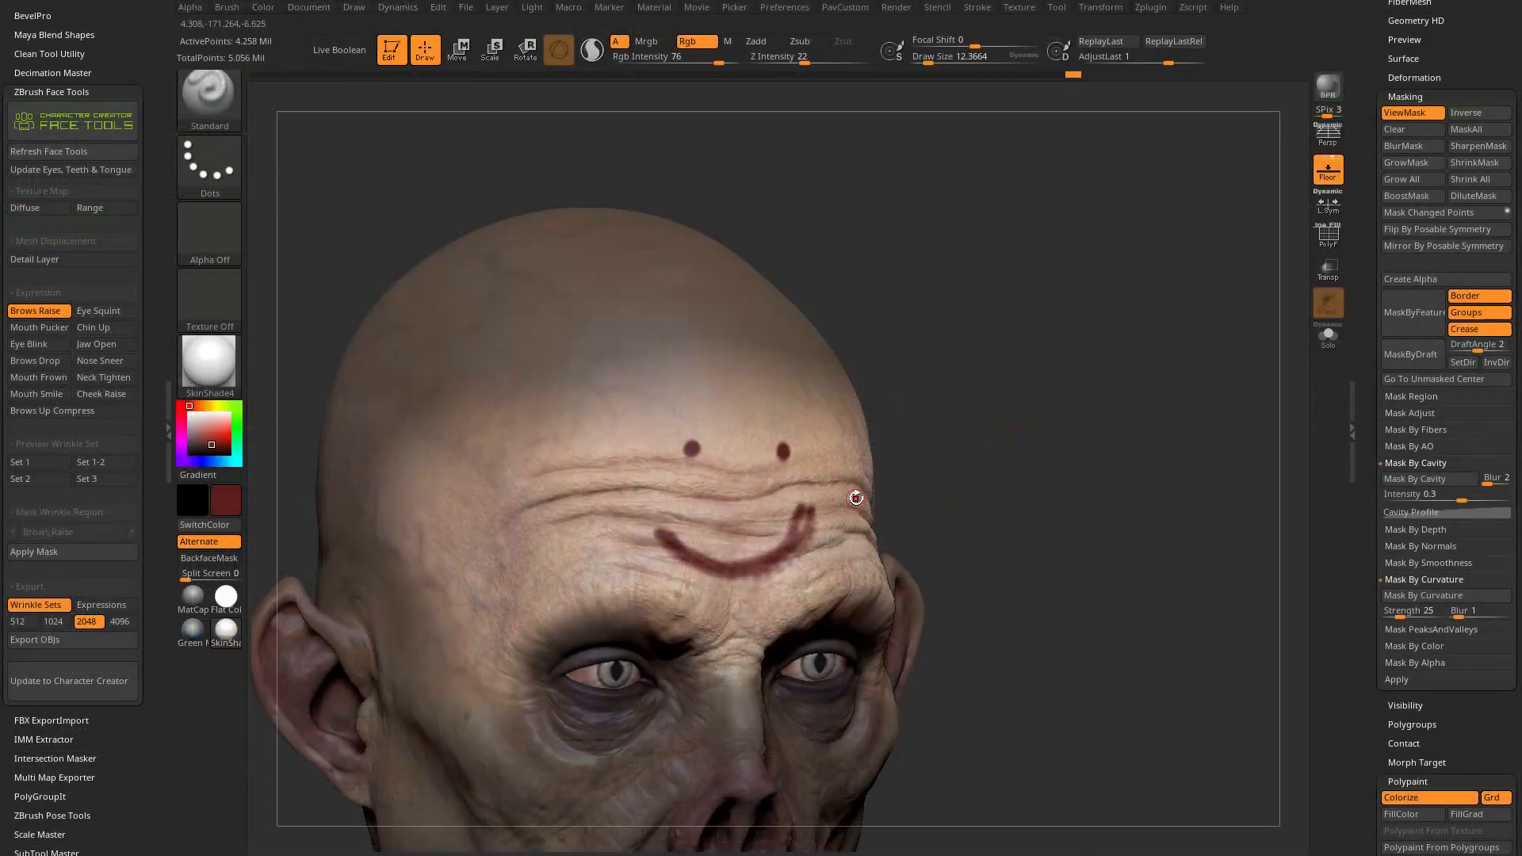
pyautogui.moveTo(1060, 398)
pyautogui.keyDown('shift'); pyautogui.mouseDown()
pyautogui.moveTo(1033, 367)
pyautogui.moveTo(1051, 379)
pyautogui.mouseUp(); pyautogui.keyUp('shift')
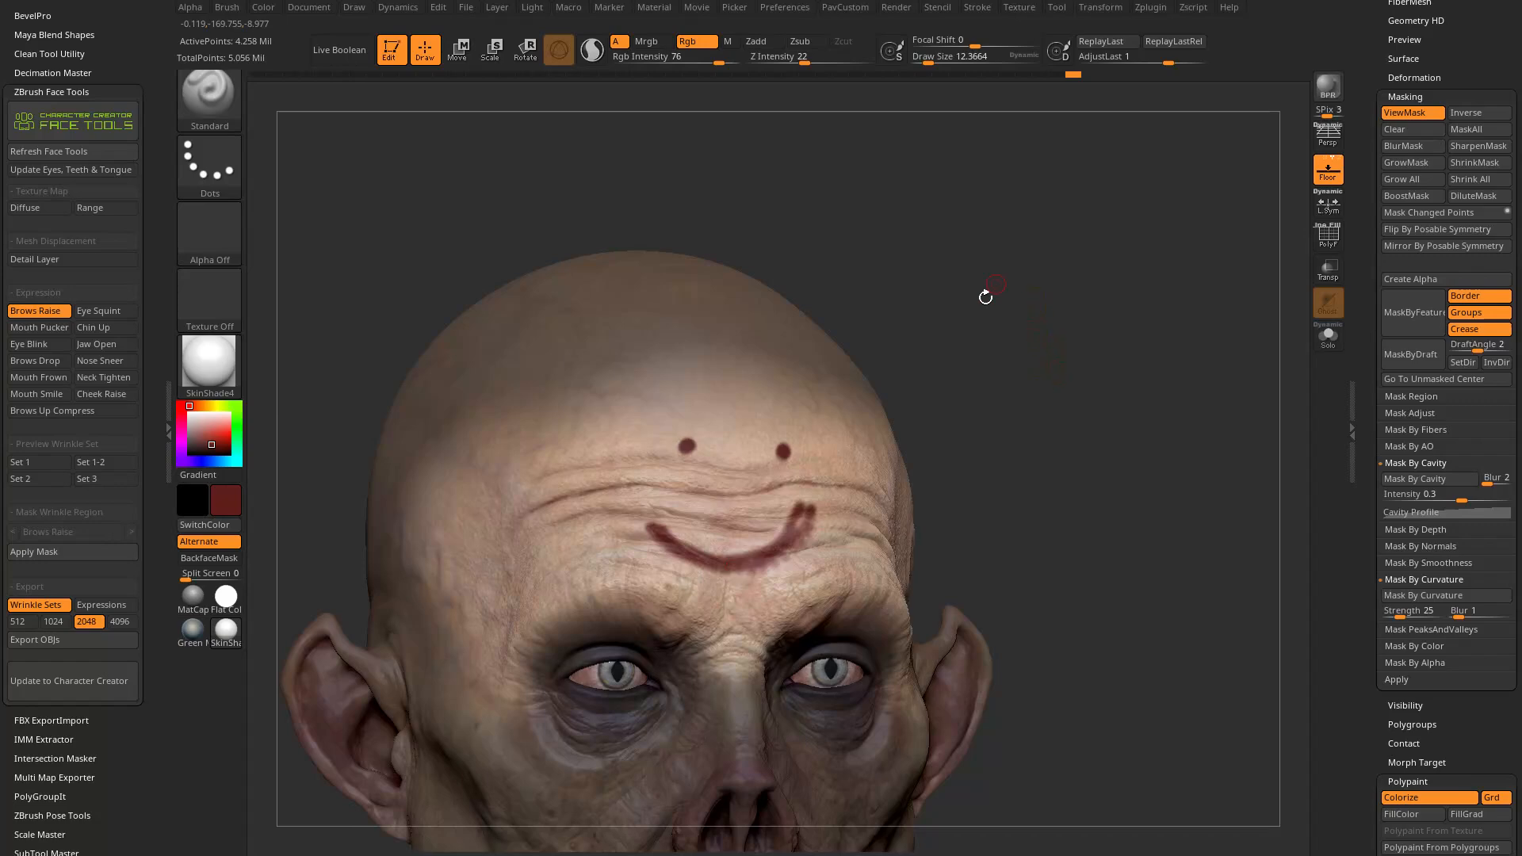
pyautogui.press('ctrl')
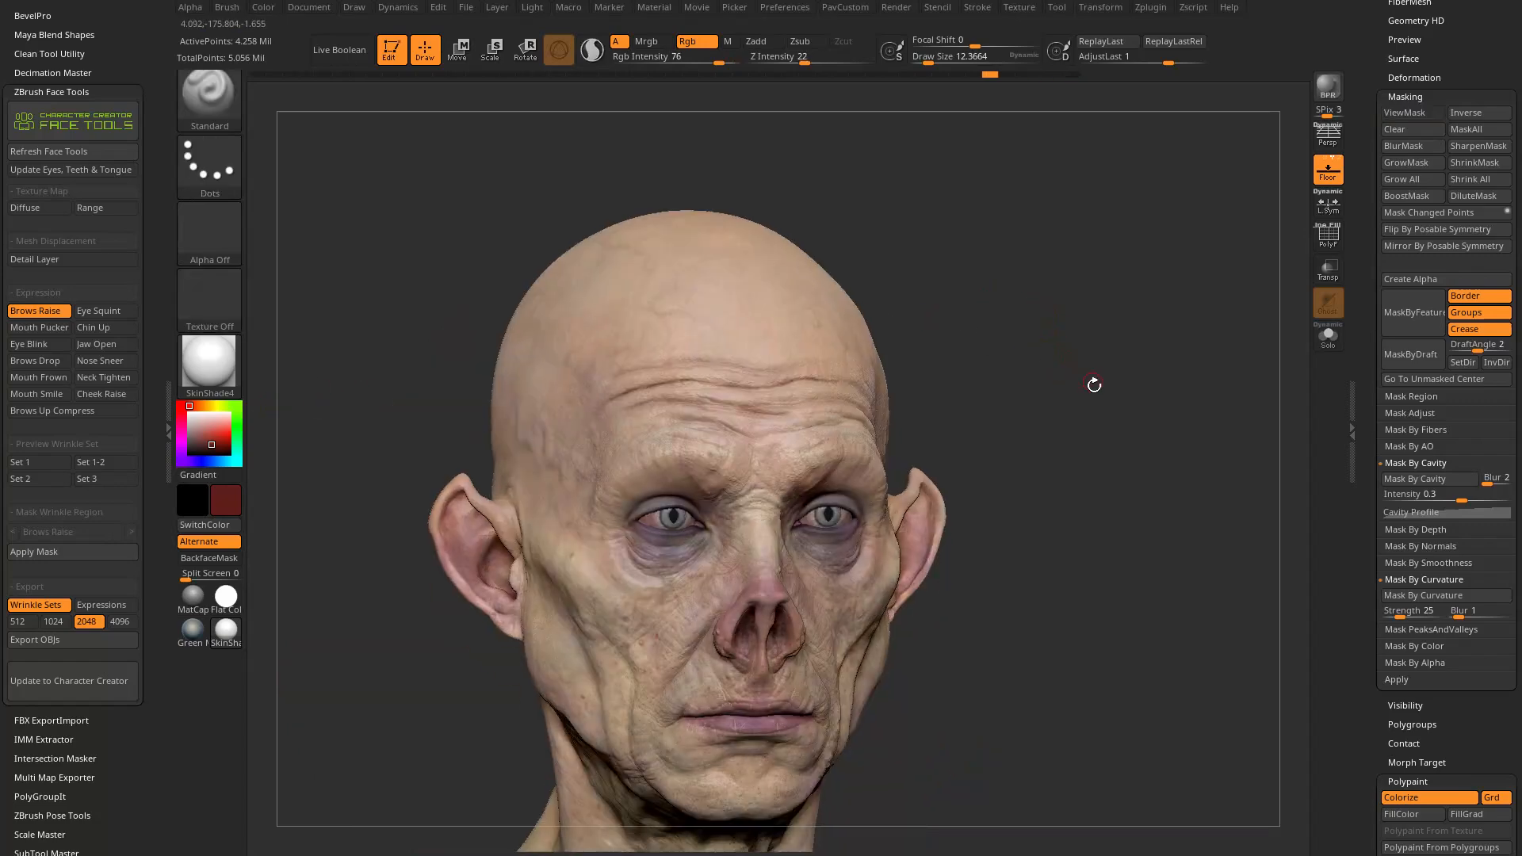
# Step: Turn off the Brows Raise expression and activate the Jaw Open expression
pyautogui.moveTo(1094, 384)
pyautogui.mouseDown()
pyautogui.moveTo(1080, 404)
pyautogui.moveTo(980, 439)
pyautogui.moveTo(1016, 316)
pyautogui.moveTo(999, 367)
pyautogui.mouseUp()
pyautogui.press('s')
pyautogui.moveTo(1045, 371); pyautogui.dragTo(1019, 383)
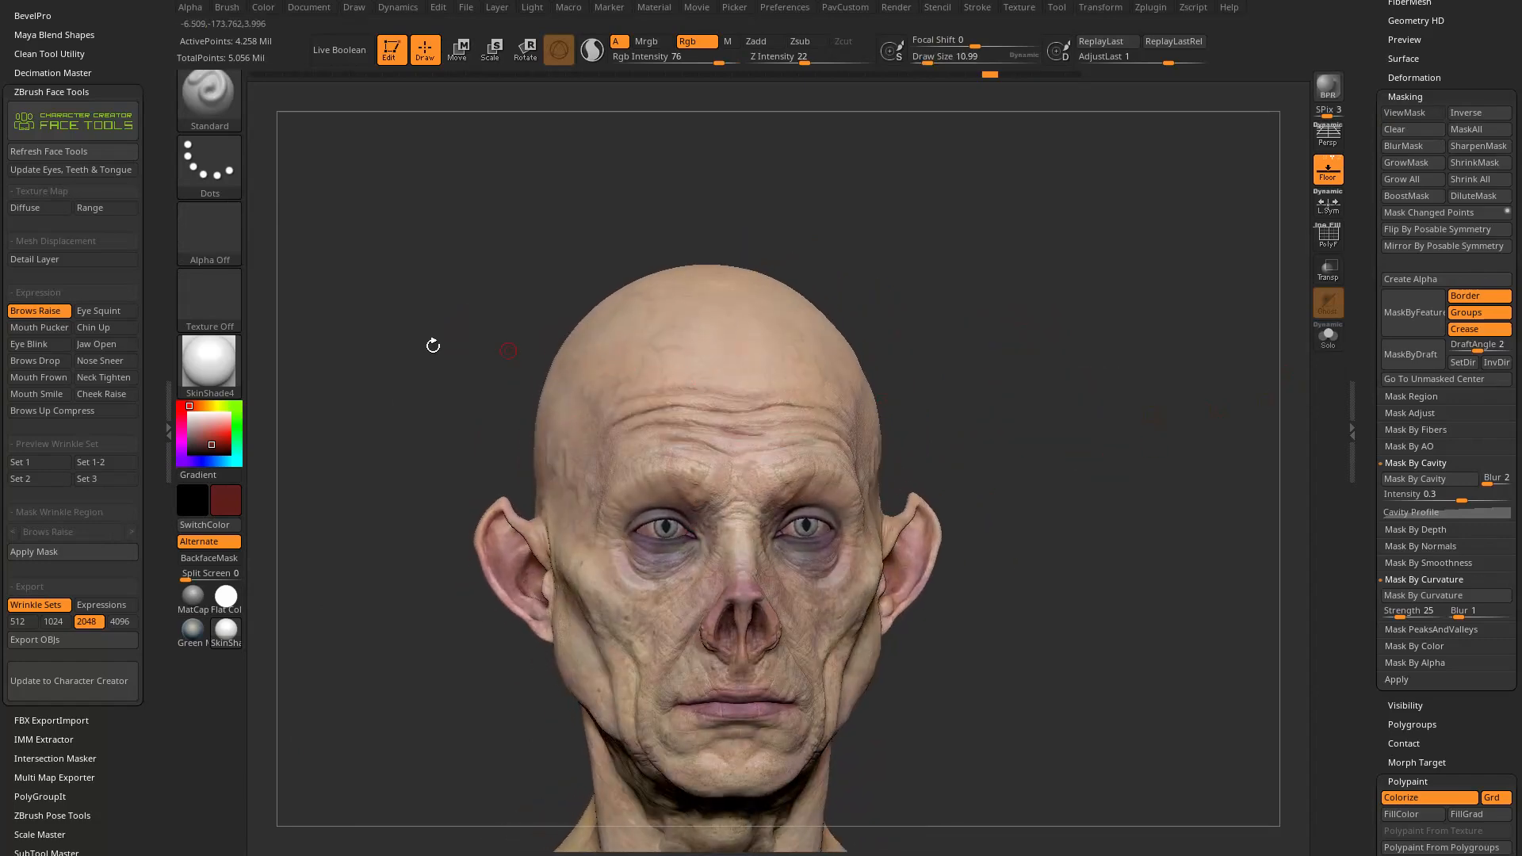
pyautogui.click(50, 315)
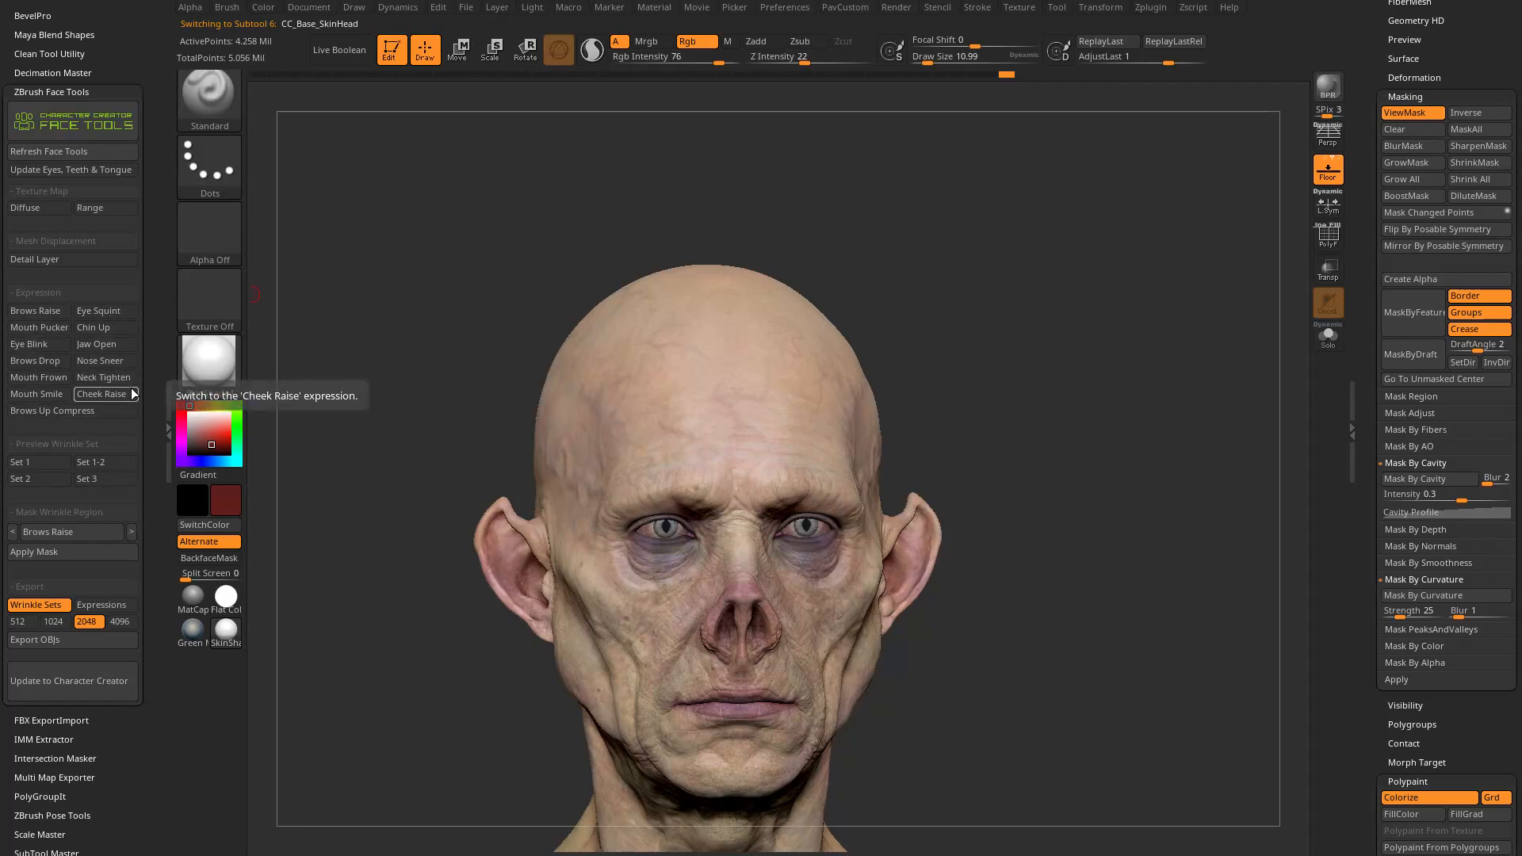
pyautogui.click(98, 347)
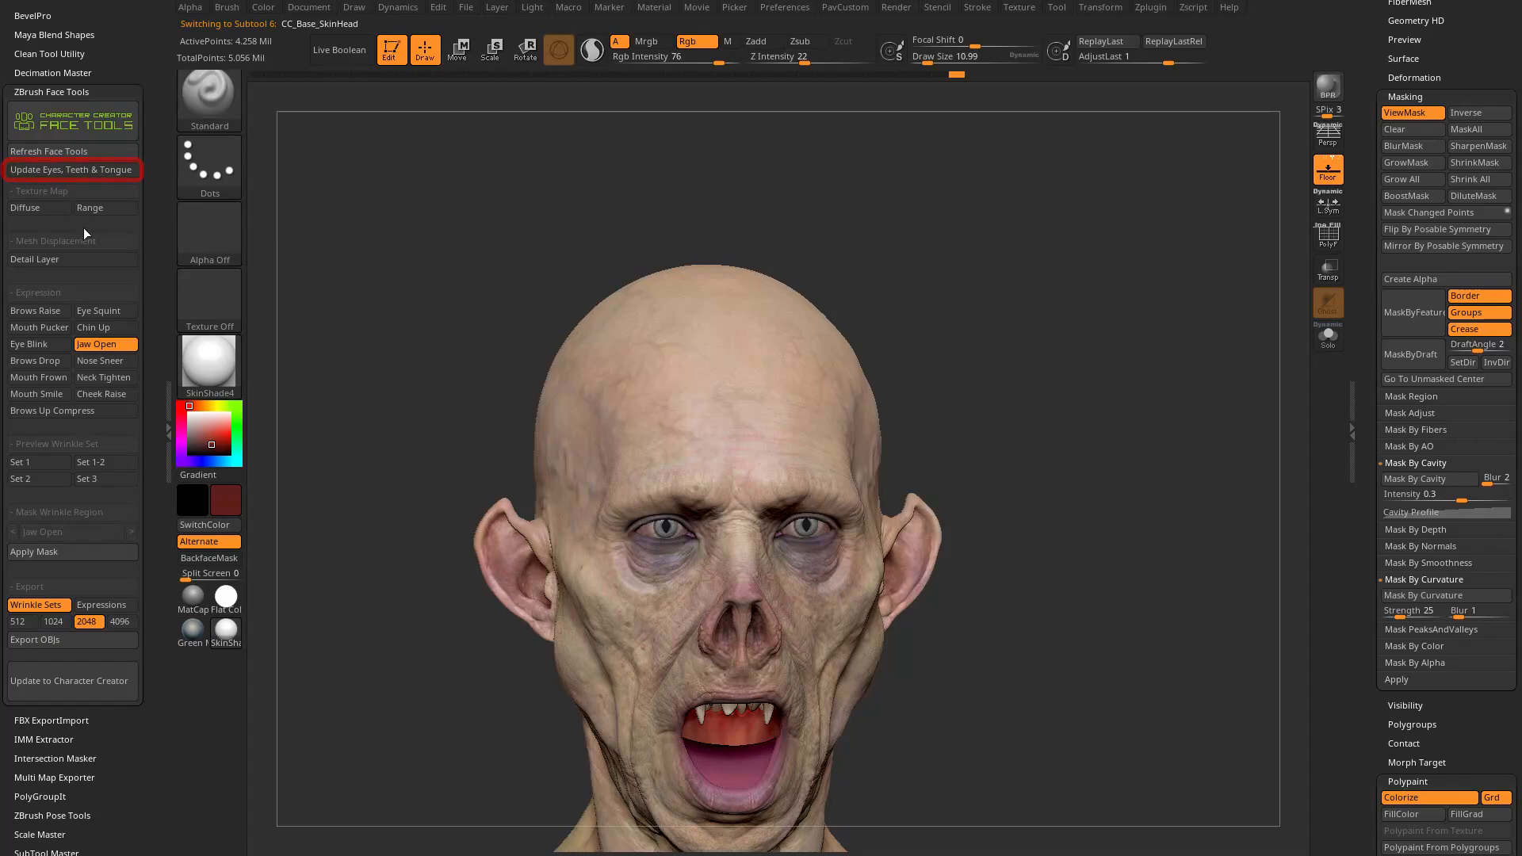
# Step: Apply the Jaw Open wrinkle region mask and examine its unmasked jaw and neck area from both sides of the head
pyautogui.moveTo(1046, 408)
pyautogui.mouseDown()
pyautogui.moveTo(1074, 493)
pyautogui.moveTo(1086, 346)
pyautogui.moveTo(1050, 408)
pyautogui.moveTo(1026, 416)
pyautogui.mouseUp()
pyautogui.press('s')
pyautogui.moveTo(1040, 421)
pyautogui.mouseDown()
pyautogui.moveTo(1070, 455)
pyautogui.moveTo(964, 456)
pyautogui.mouseUp()
pyautogui.click(60, 553)
pyautogui.moveTo(1099, 493); pyautogui.dragTo(515, 321)
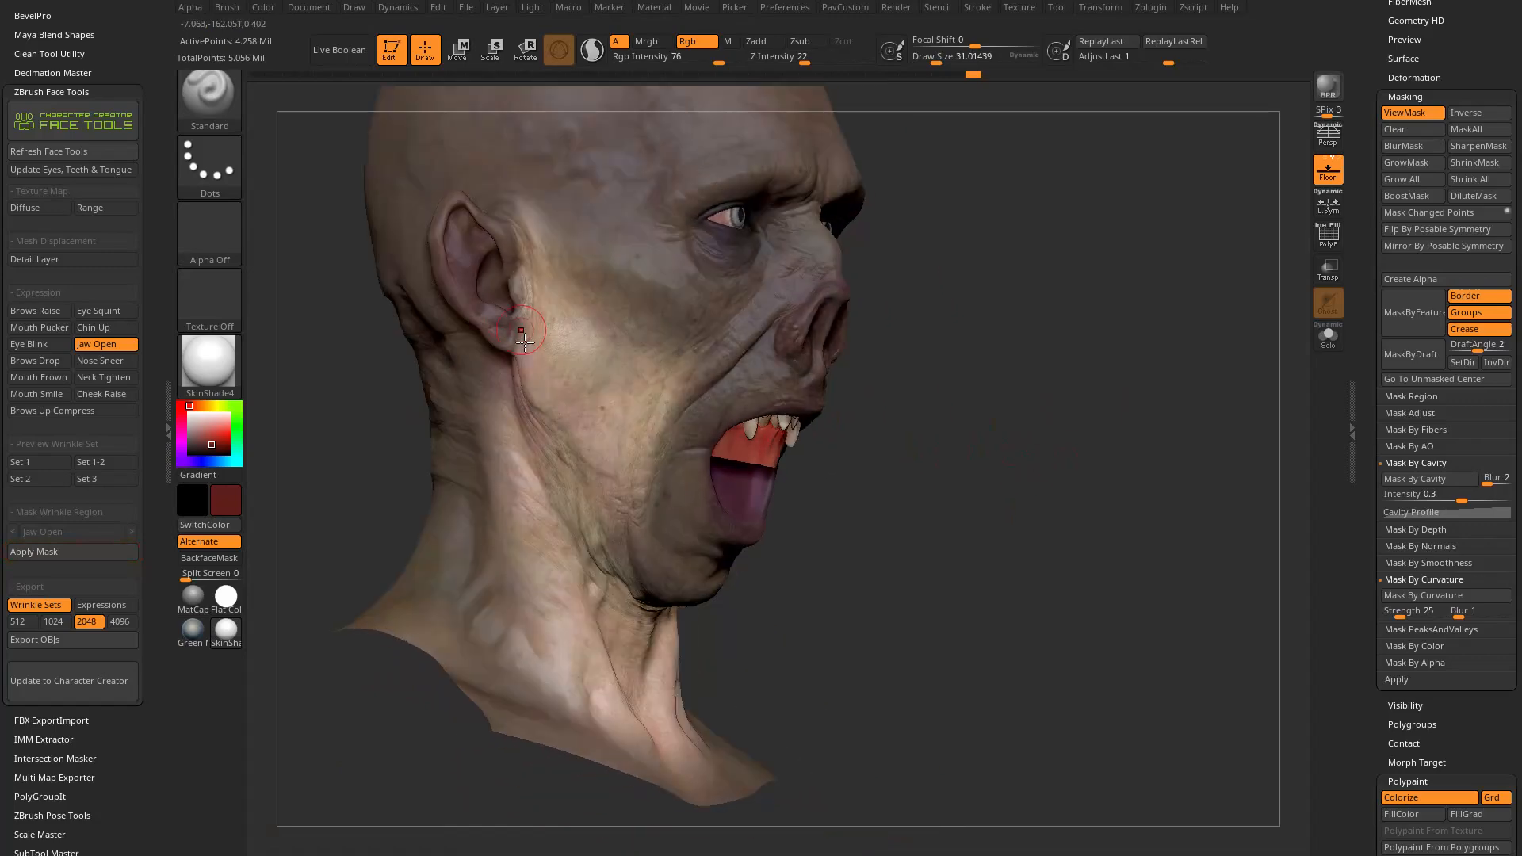
pyautogui.moveTo(576, 649); pyautogui.dragTo(749, 565)
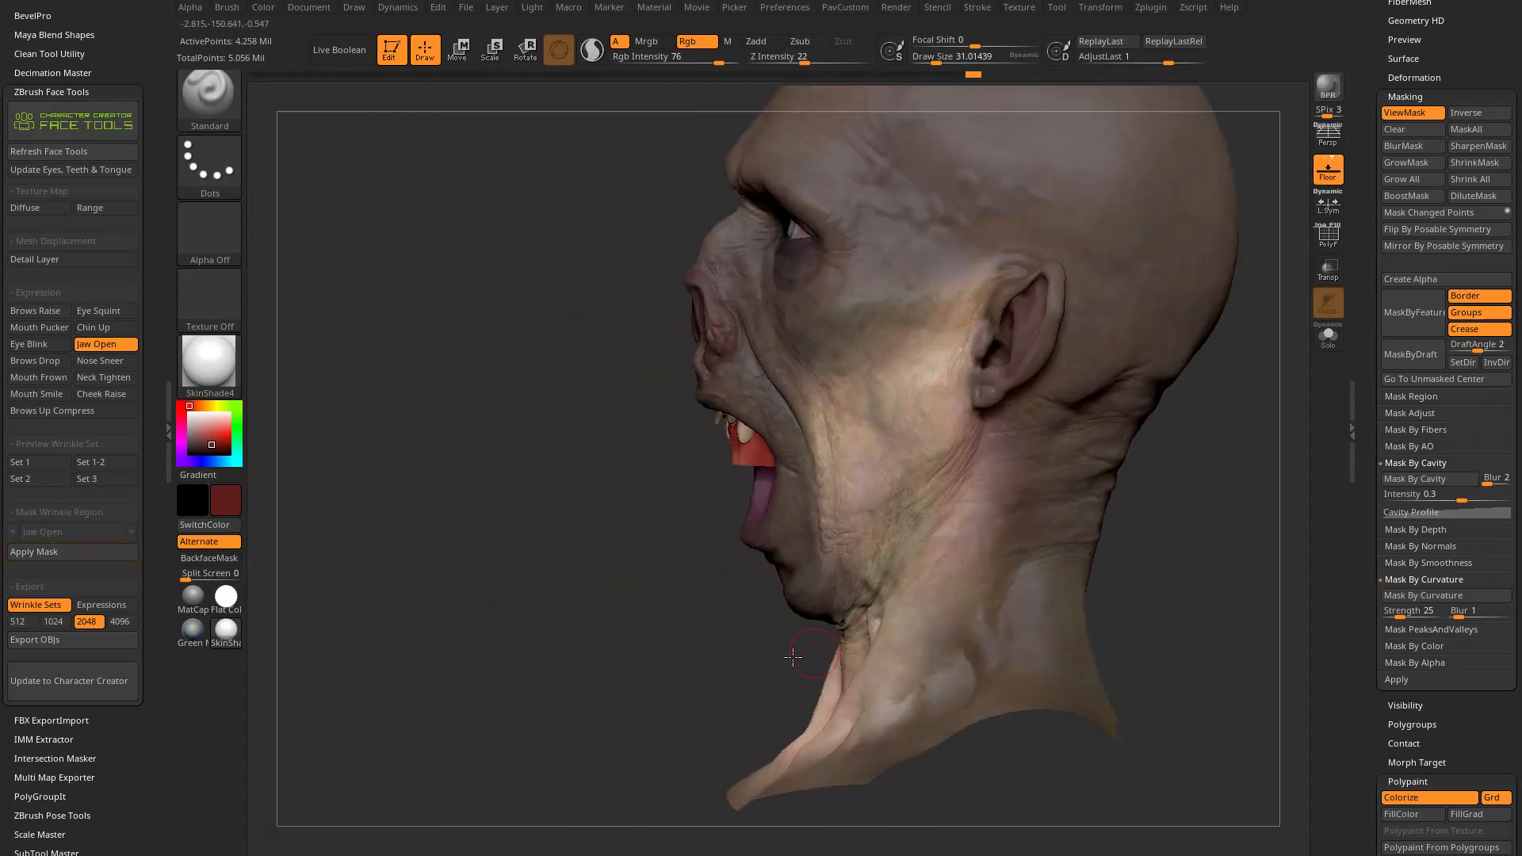
pyautogui.moveTo(833, 646); pyautogui.dragTo(789, 638)
# Step: Hide the mask shading and lower the head to subdivision level 1
pyautogui.moveTo(889, 493); pyautogui.dragTo(1041, 591)
pyautogui.hotkey('ctrl', 'h')
pyautogui.keyDown('alt'); pyautogui.moveTo(1154, 494); pyautogui.dragTo(1173, 547); pyautogui.keyUp('alt')
pyautogui.moveTo(1376, 226)
pyautogui.mouseDown()
pyautogui.moveTo(1355, 431)
pyautogui.moveTo(1373, 467)
pyautogui.moveTo(1365, 582)
pyautogui.mouseUp()
pyautogui.moveTo(1403, 495); pyautogui.dragTo(1383, 494)
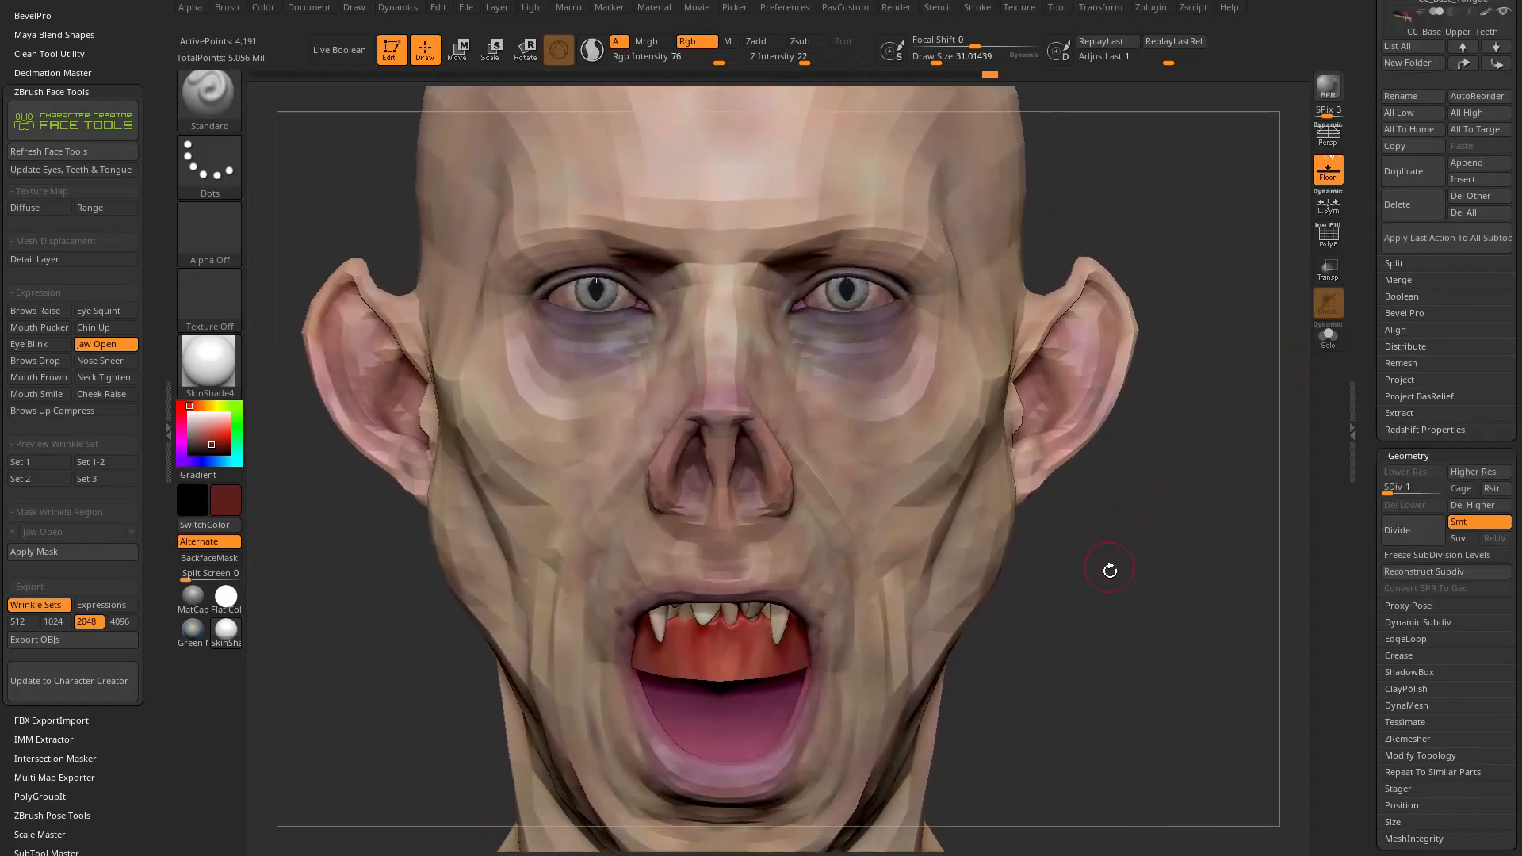
# Step: Switch to the Move brush with a draw size of about 116 around the open mouth
pyautogui.keyDown('alt'); pyautogui.moveTo(1110, 570); pyautogui.dragTo(1132, 442); pyautogui.keyUp('alt')
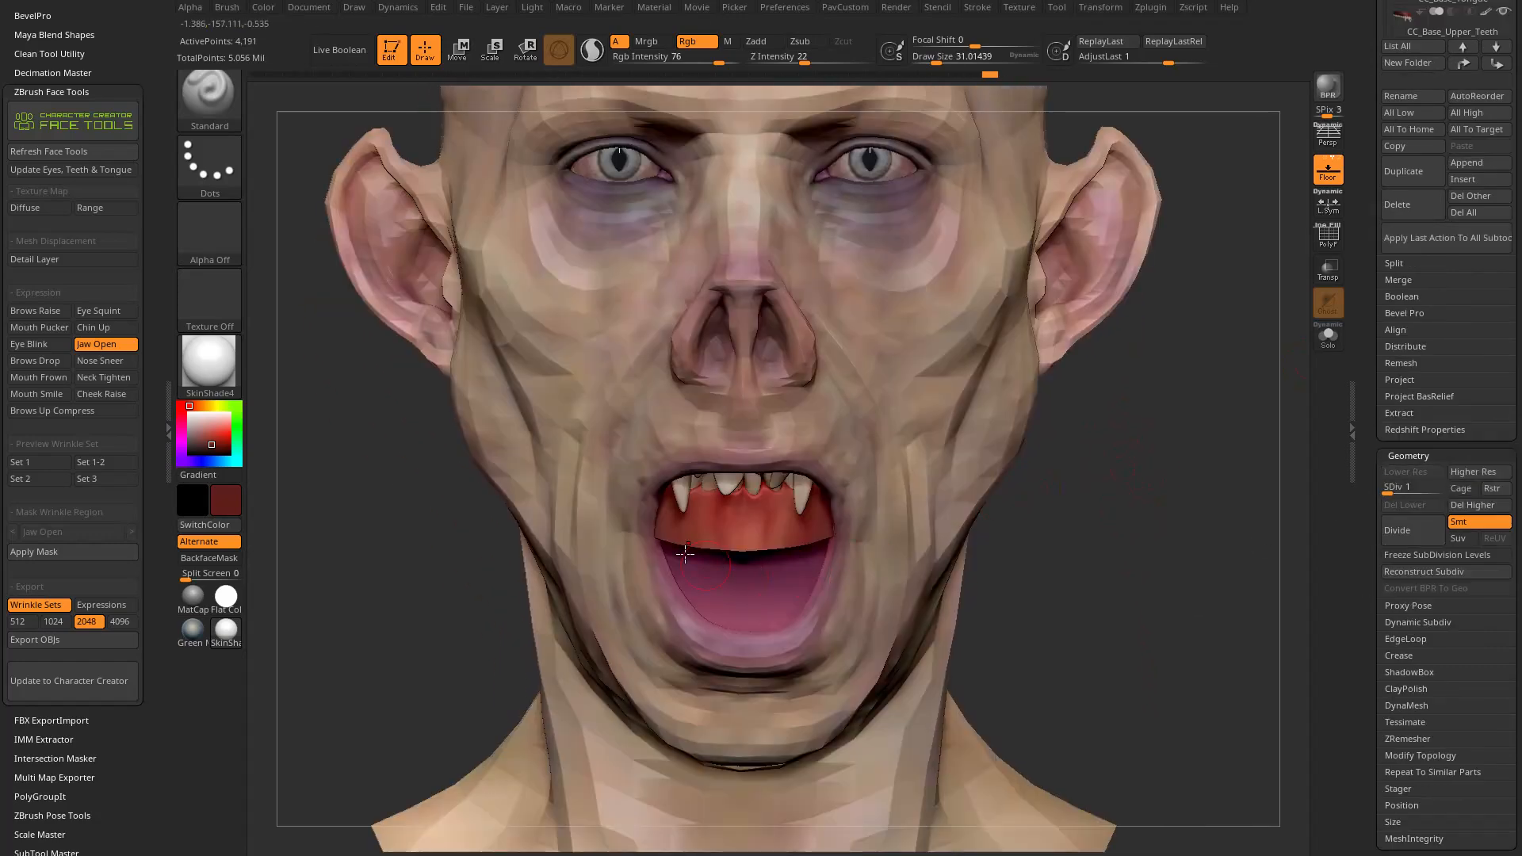
pyautogui.press('b')
pyautogui.press('m')
pyautogui.press('v')
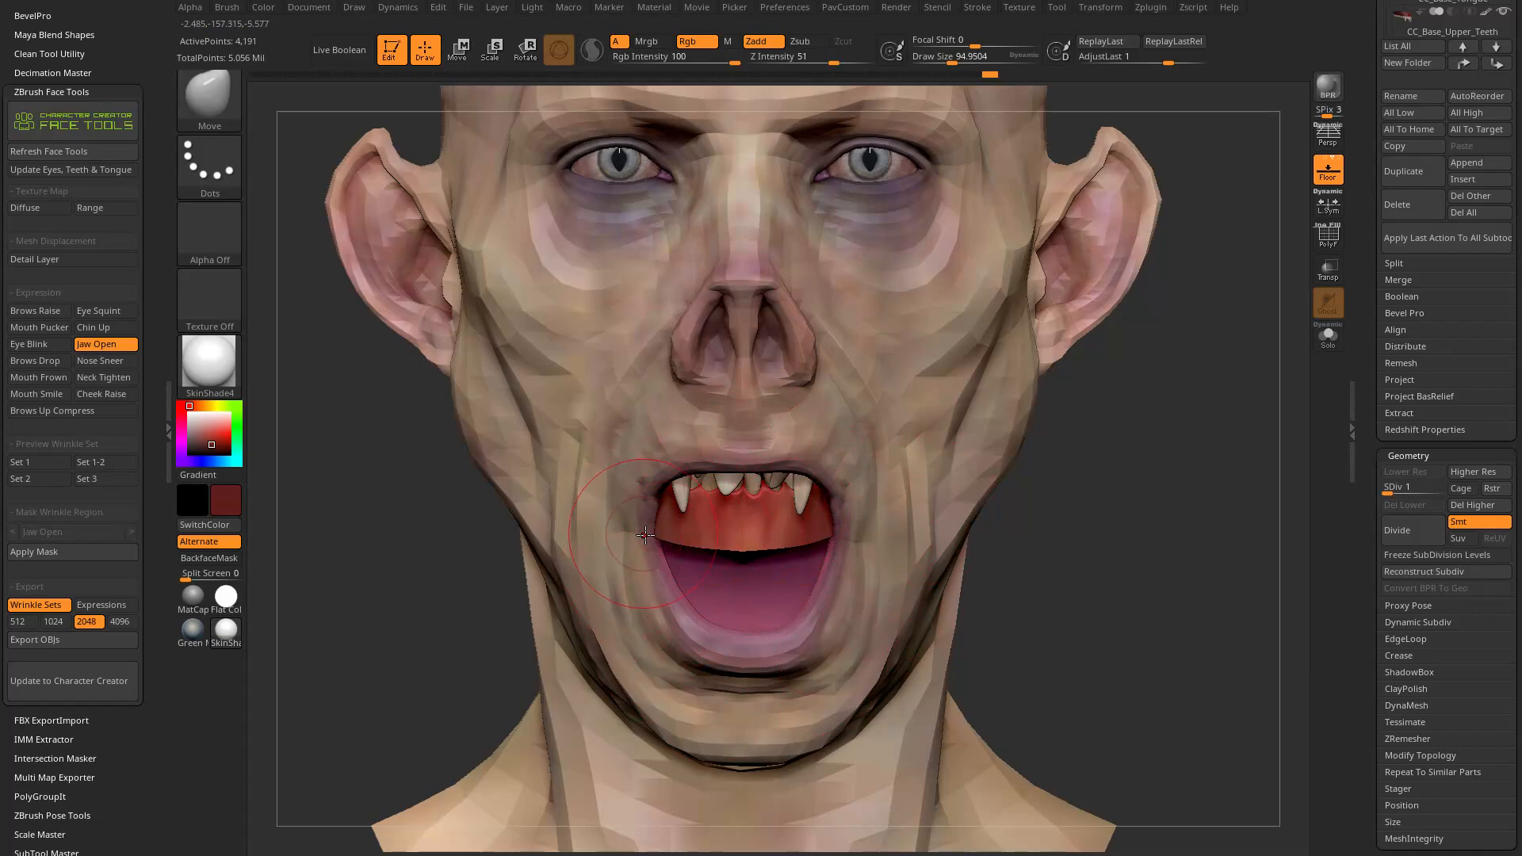
pyautogui.press('s')
pyautogui.click(850, 553)
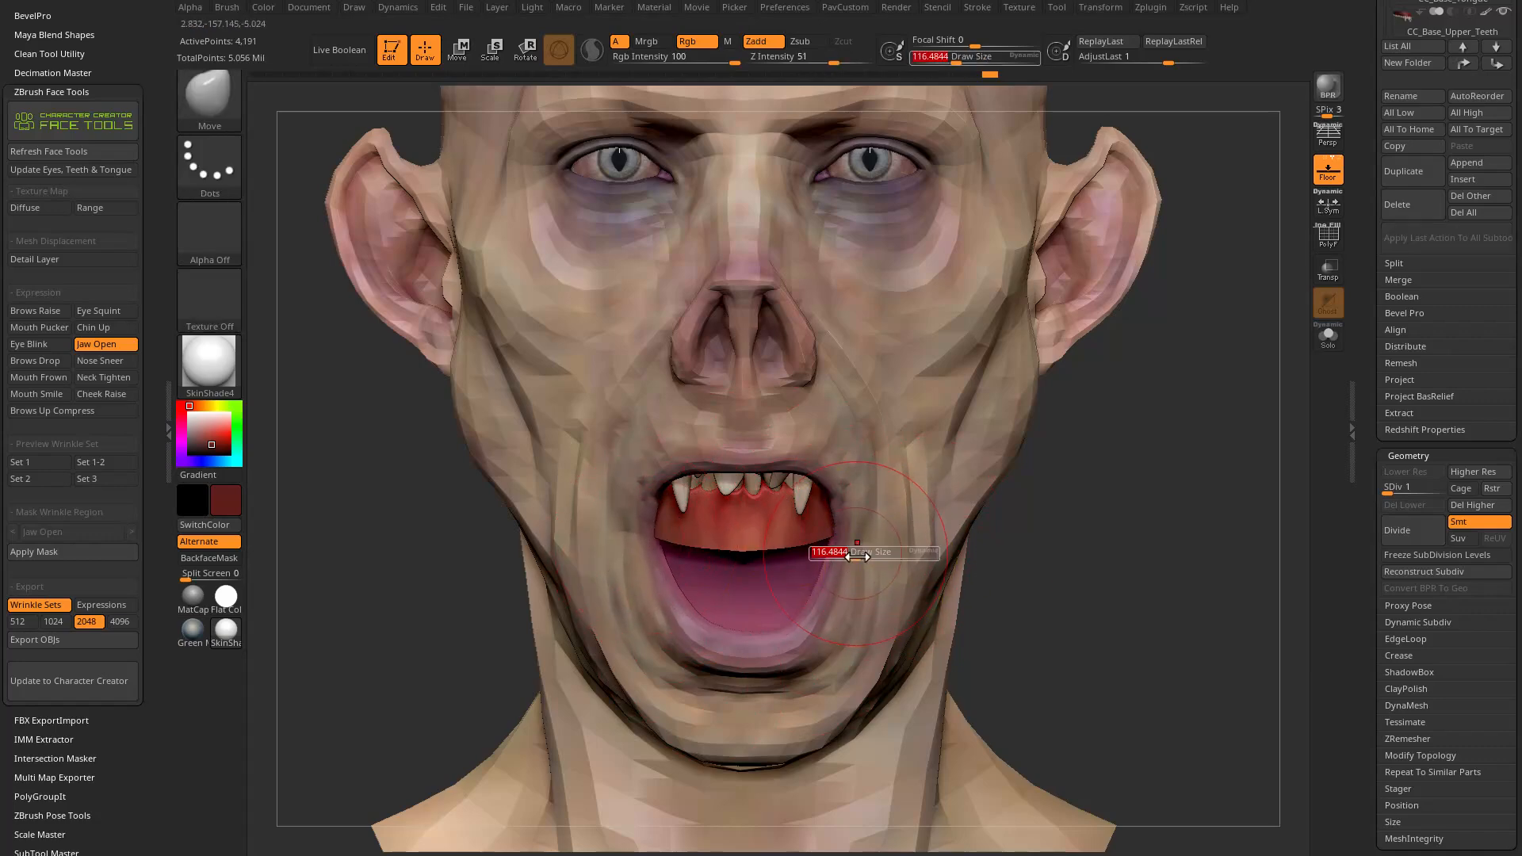
pyautogui.press('f')
# Step: Switch to the Standard brush with a draw size of about 46 and inspect the low-resolution jaw and neck
pyautogui.moveTo(1047, 492)
pyautogui.mouseDown()
pyautogui.moveTo(1103, 514)
pyautogui.moveTo(928, 536)
pyautogui.moveTo(917, 493)
pyautogui.mouseUp()
pyautogui.press('b')
pyautogui.press('s')
pyautogui.press('t')
pyautogui.press('s')
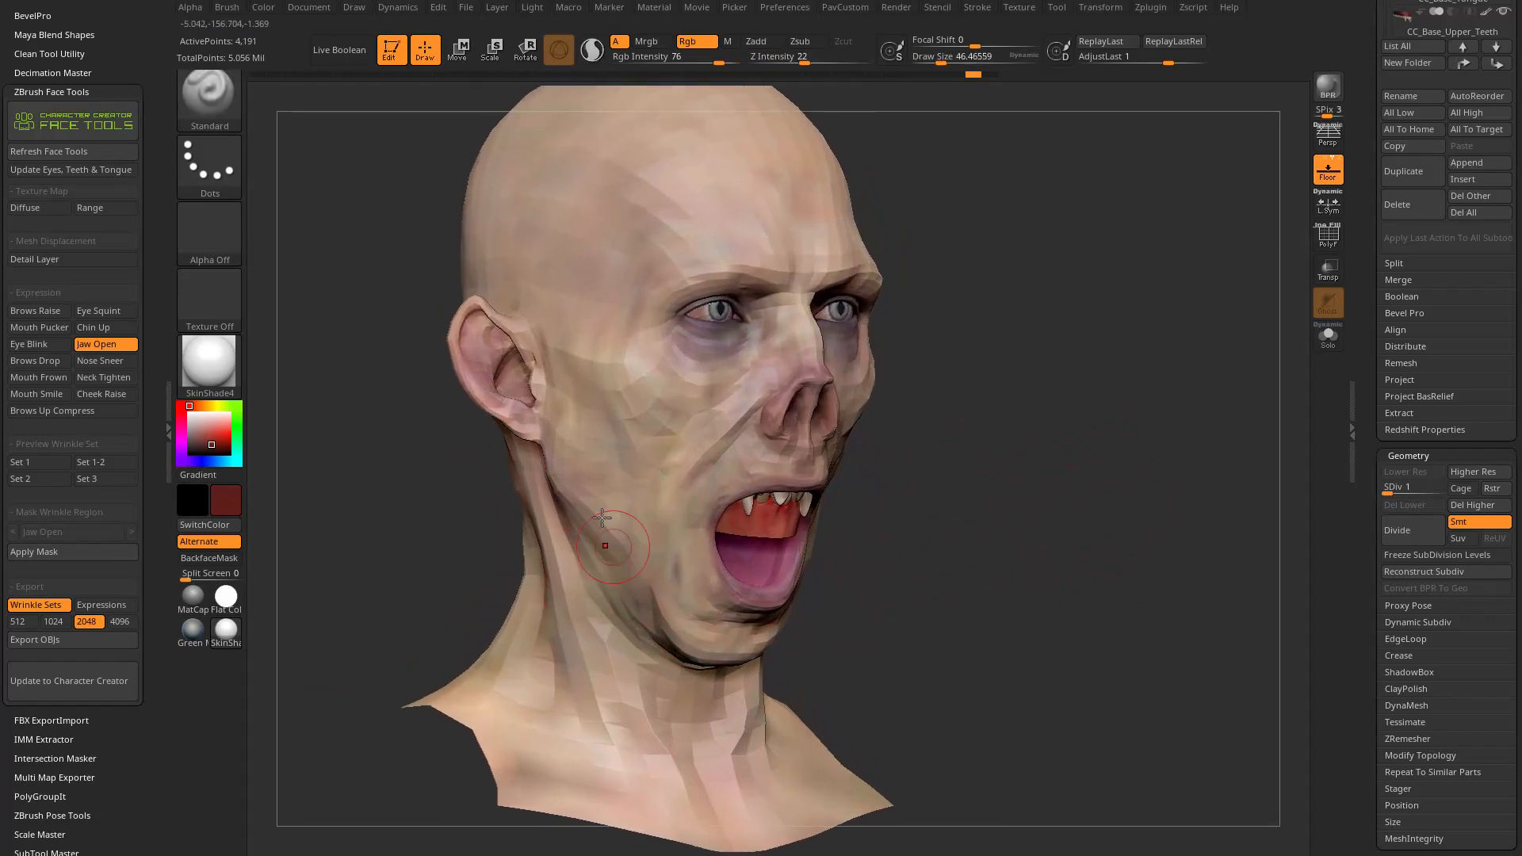
pyautogui.click(612, 583)
pyautogui.moveTo(860, 552); pyautogui.dragTo(907, 554)
pyautogui.moveTo(952, 714); pyautogui.dragTo(713, 515)
pyautogui.moveTo(549, 650); pyautogui.dragTo(678, 540)
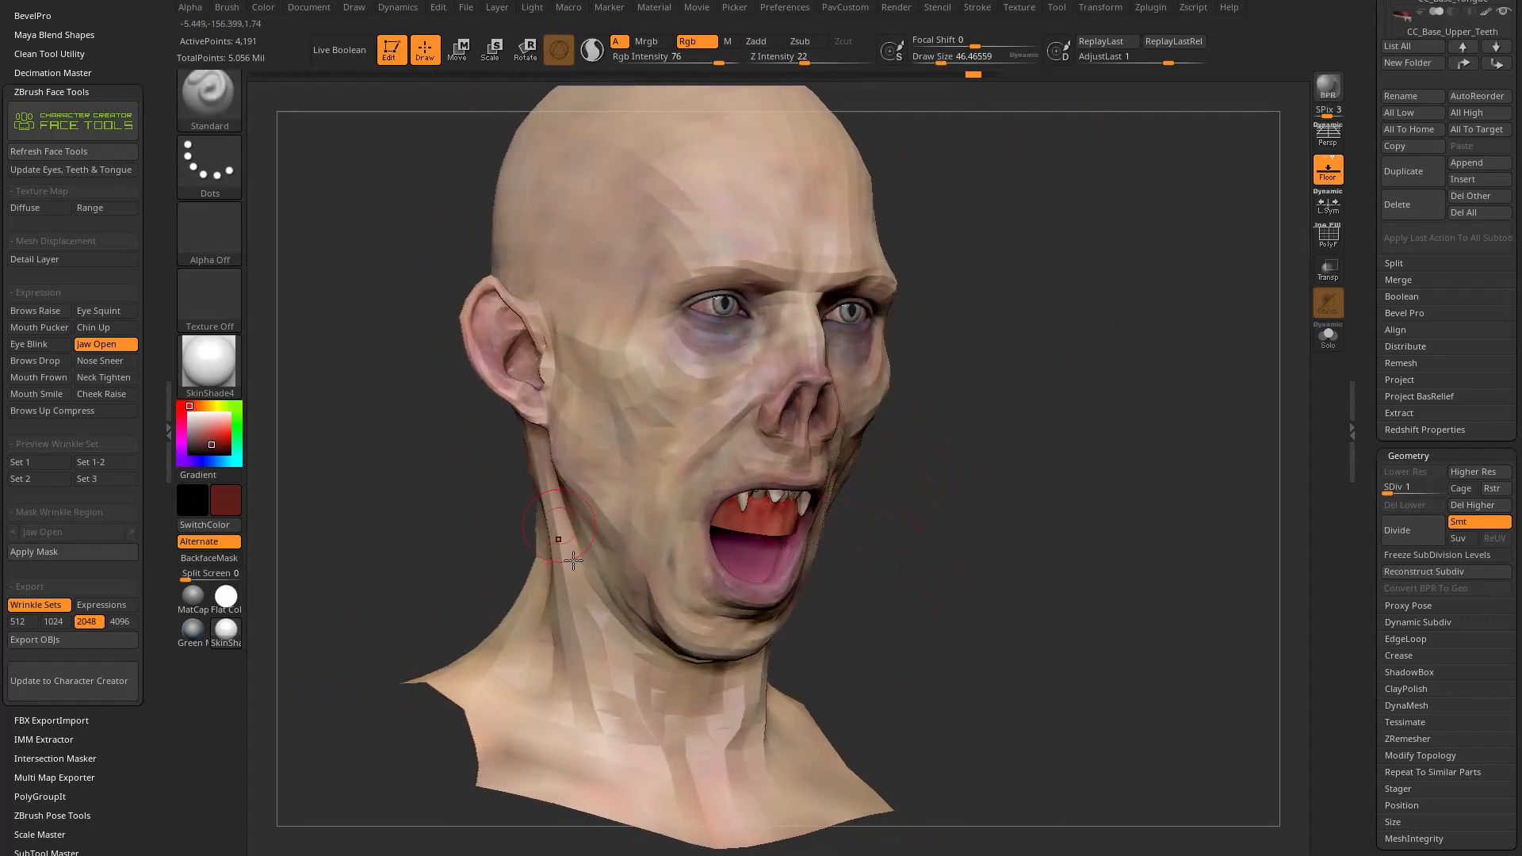
pyautogui.moveTo(984, 569); pyautogui.dragTo(1121, 531)
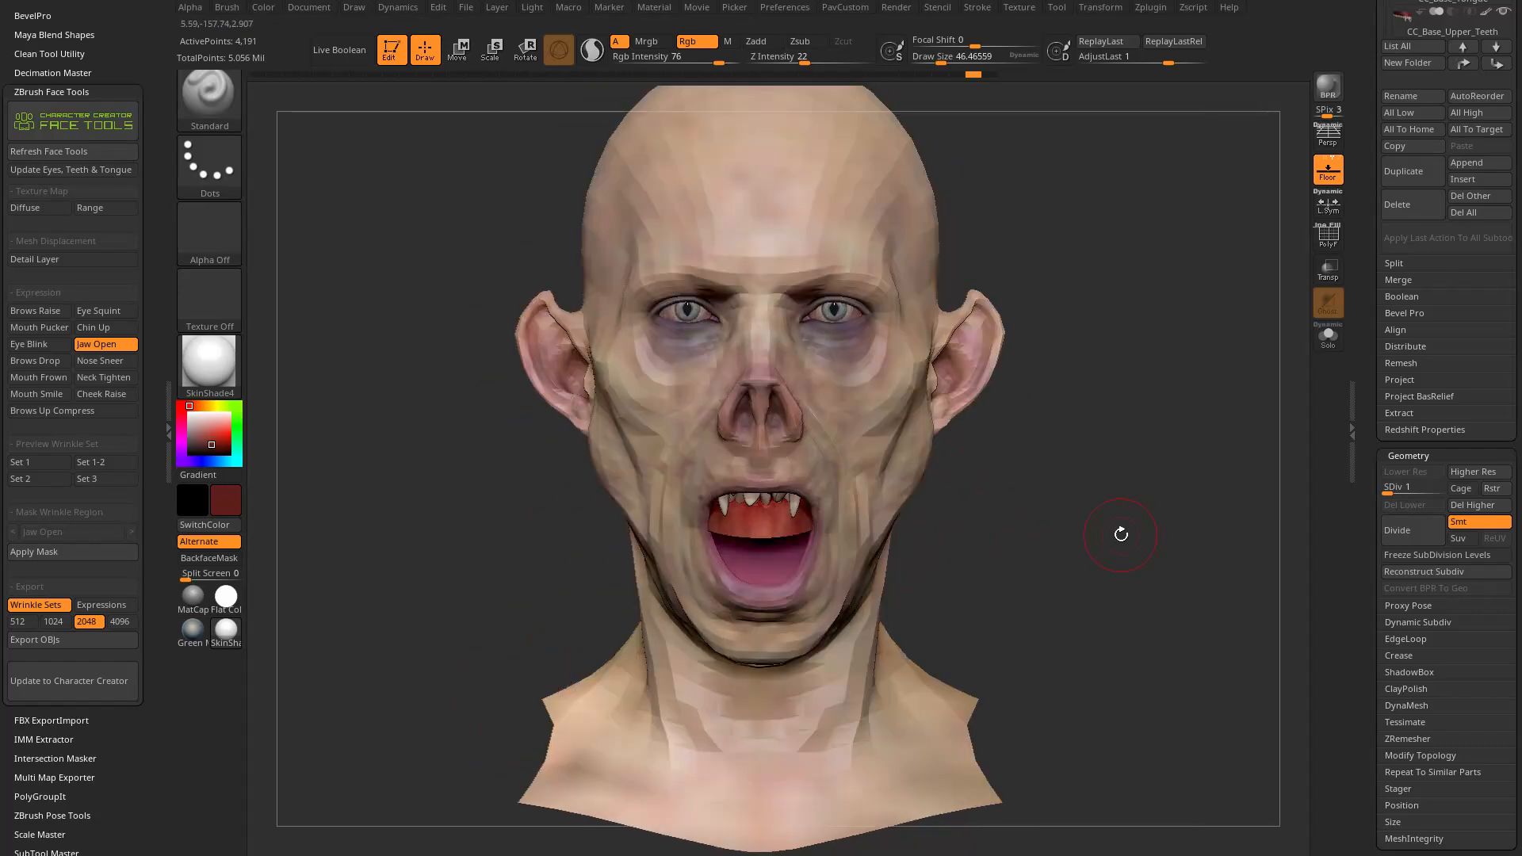
# Step: Return the head to its highest subdivision level with Jaw Open off, and activate the Neck Tighten expression
pyautogui.moveTo(1363, 308); pyautogui.dragTo(1363, 358)
pyautogui.click(1441, 534)
pyautogui.moveTo(1104, 483); pyautogui.dragTo(1115, 494)
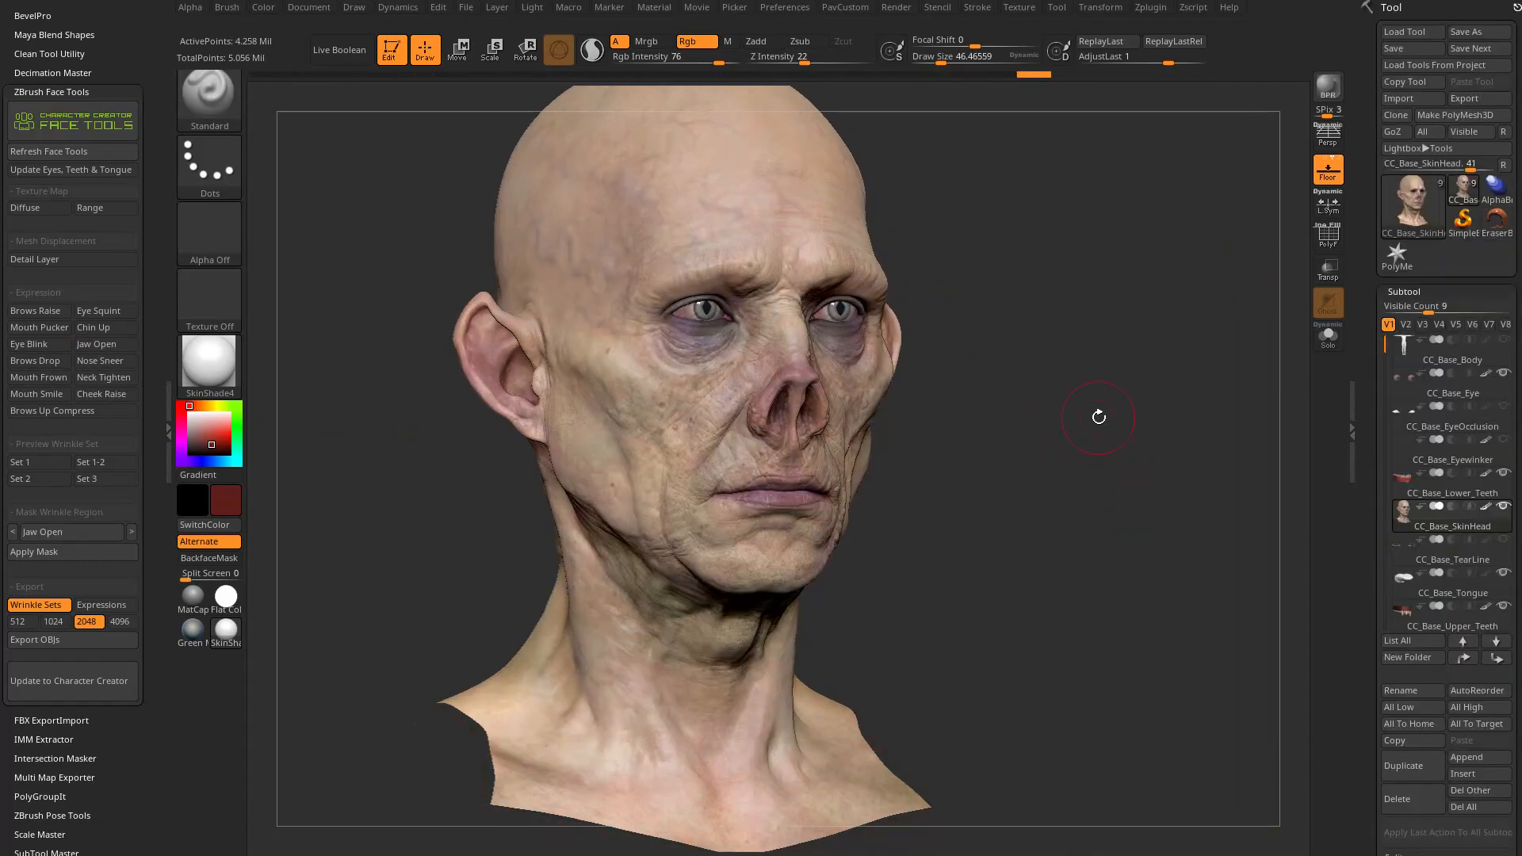
pyautogui.moveTo(732, 357); pyautogui.dragTo(991, 363, button='right')
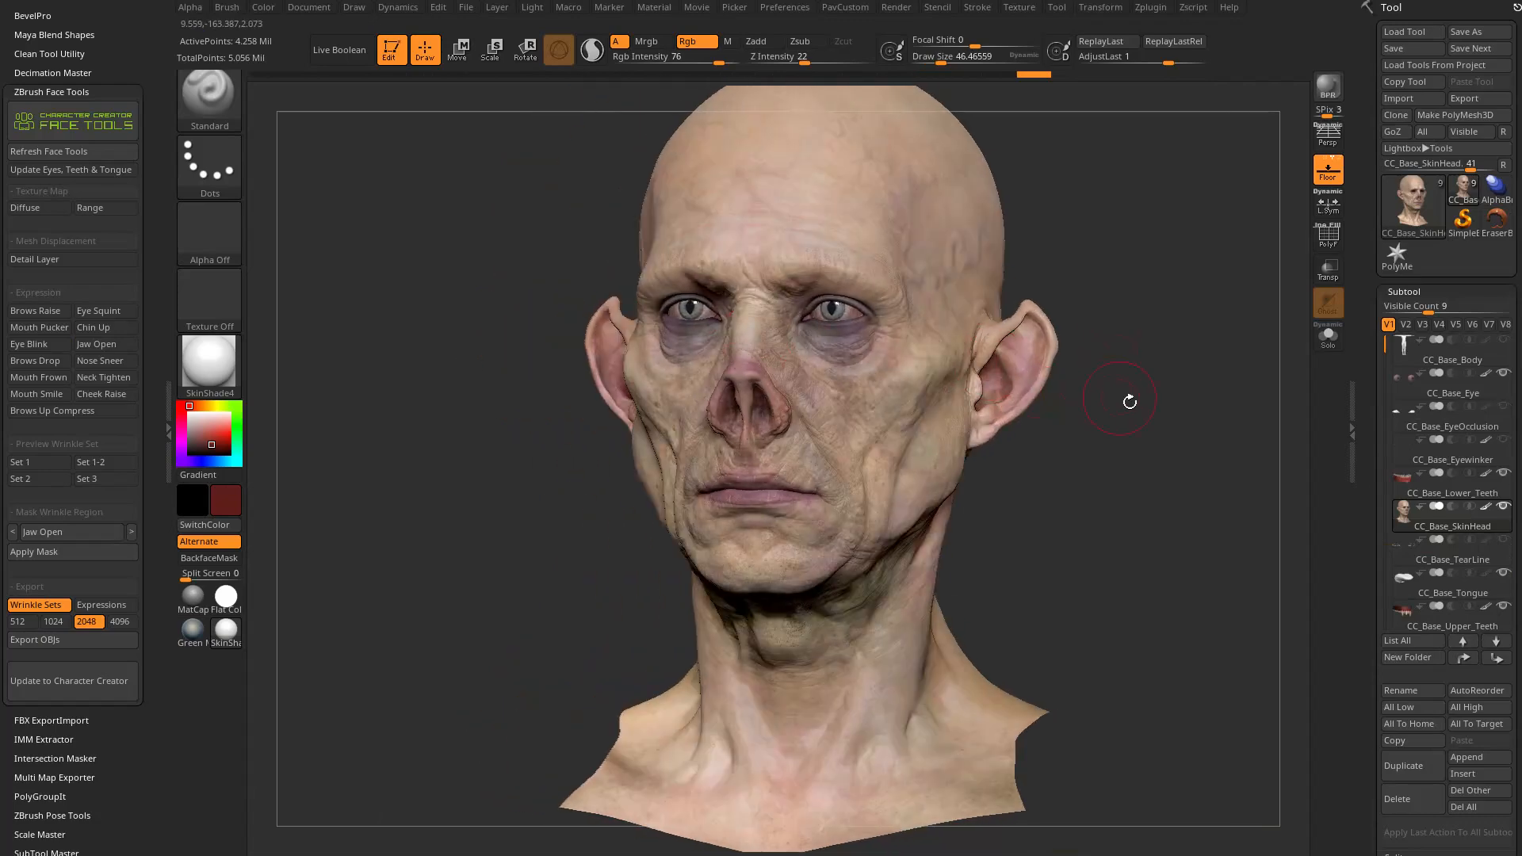
pyautogui.moveTo(1122, 398); pyautogui.dragTo(1065, 435)
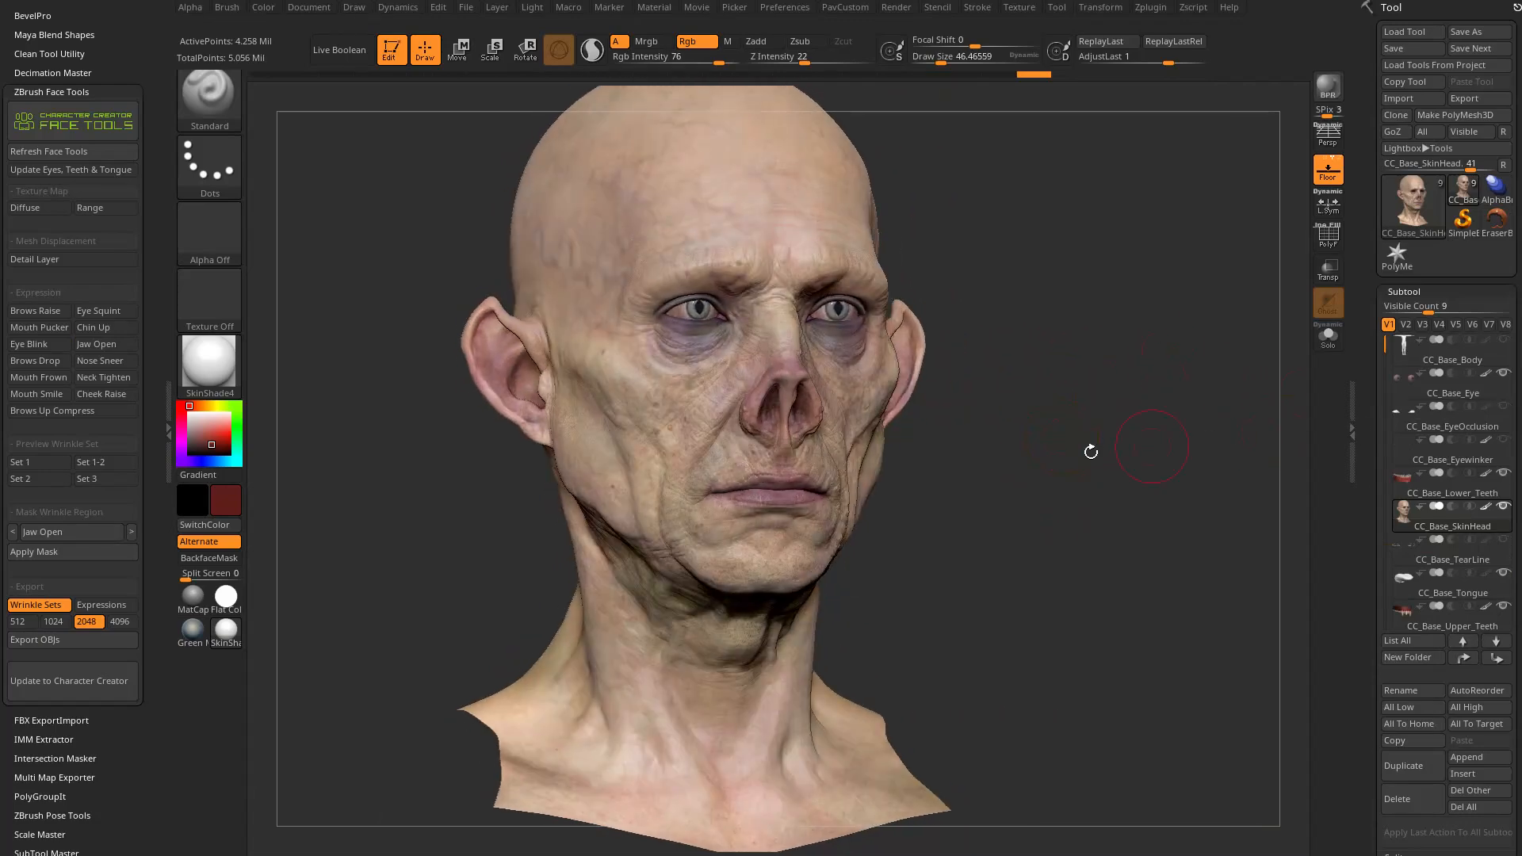
pyautogui.click(103, 377)
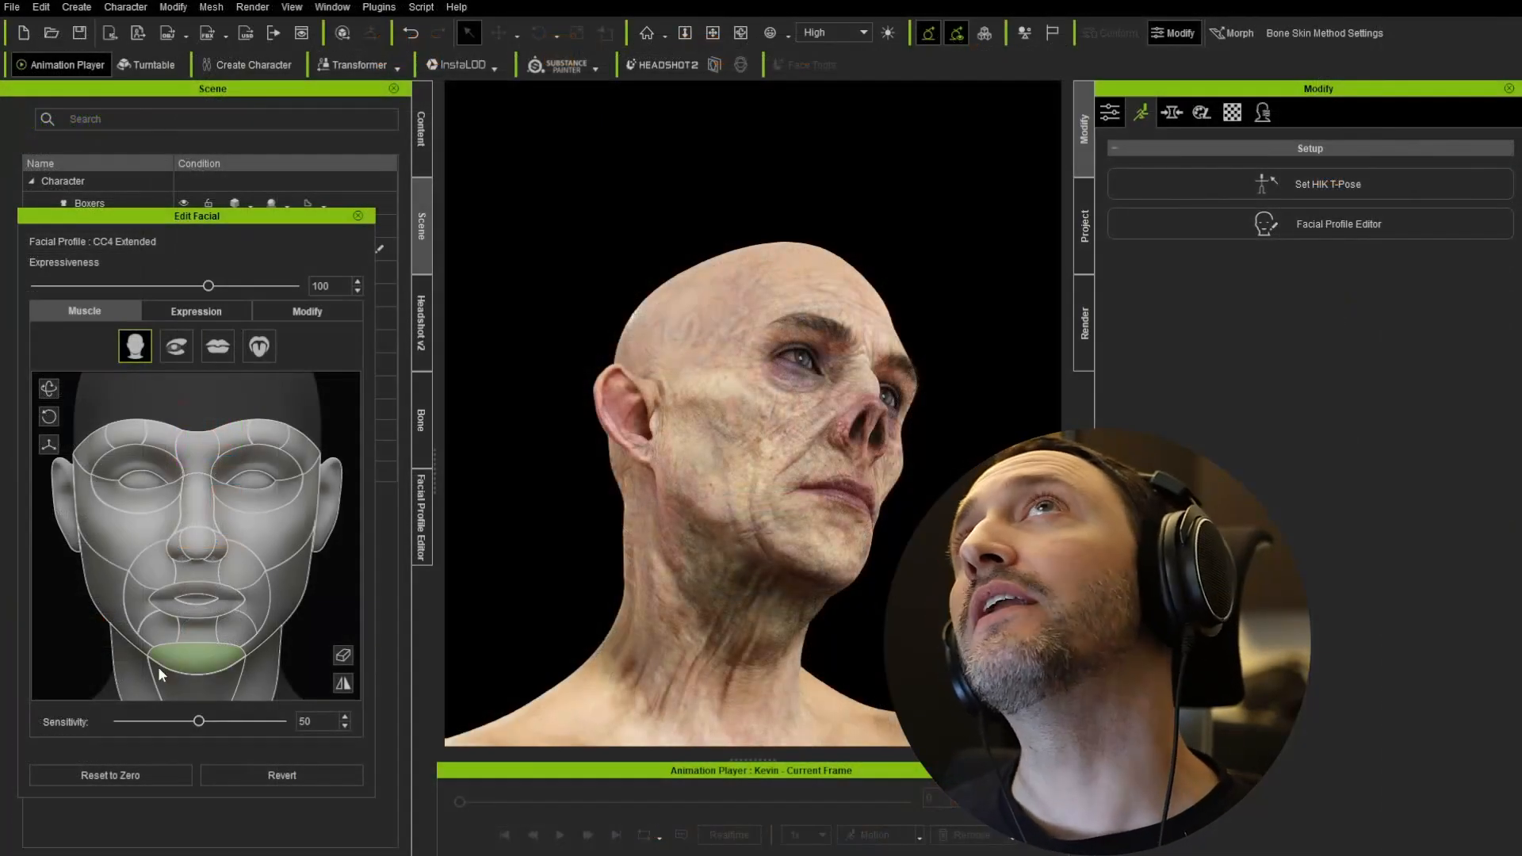
# Step: Switch to Character Creator and pose the head tilted upward and sideways using the chin muscle region in Edit Facial
pyautogui.moveTo(159, 667); pyautogui.dragTo(227, 727)
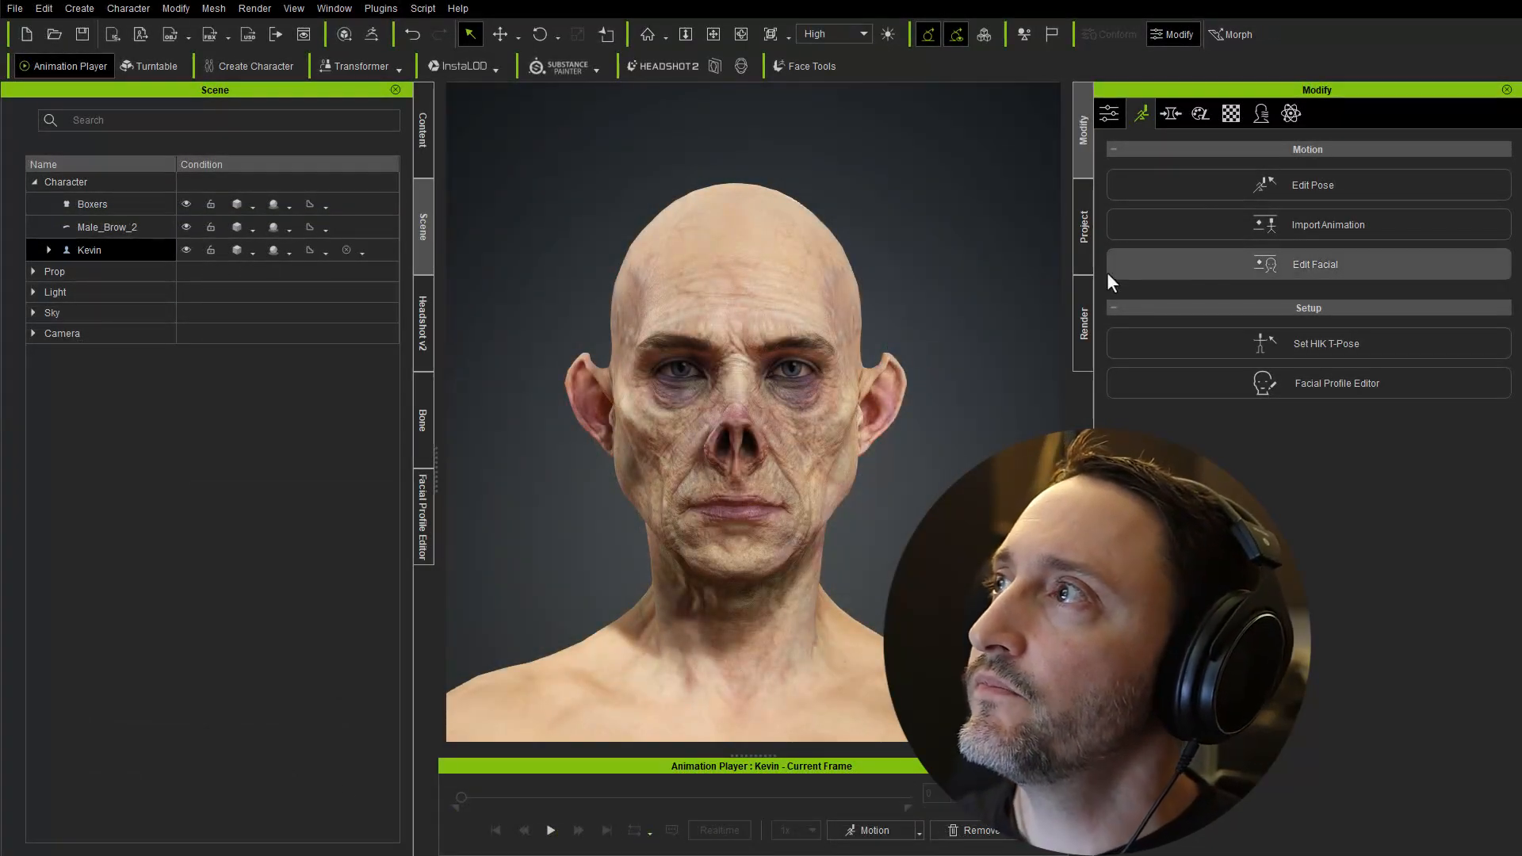
pyautogui.click(1281, 264)
pyautogui.click(173, 333)
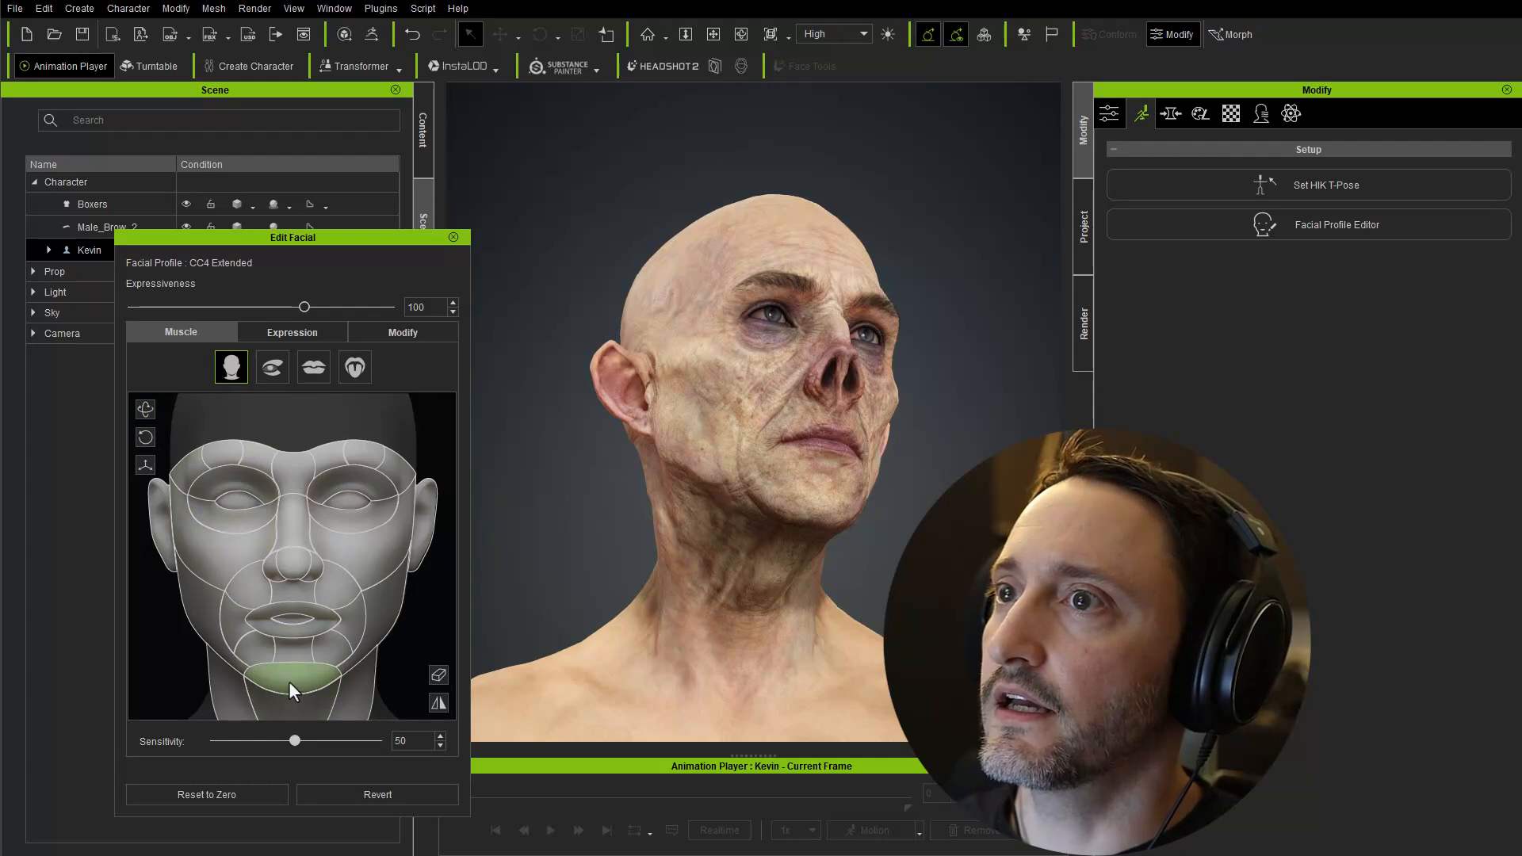
pyautogui.moveTo(293, 690); pyautogui.dragTo(97, 696)
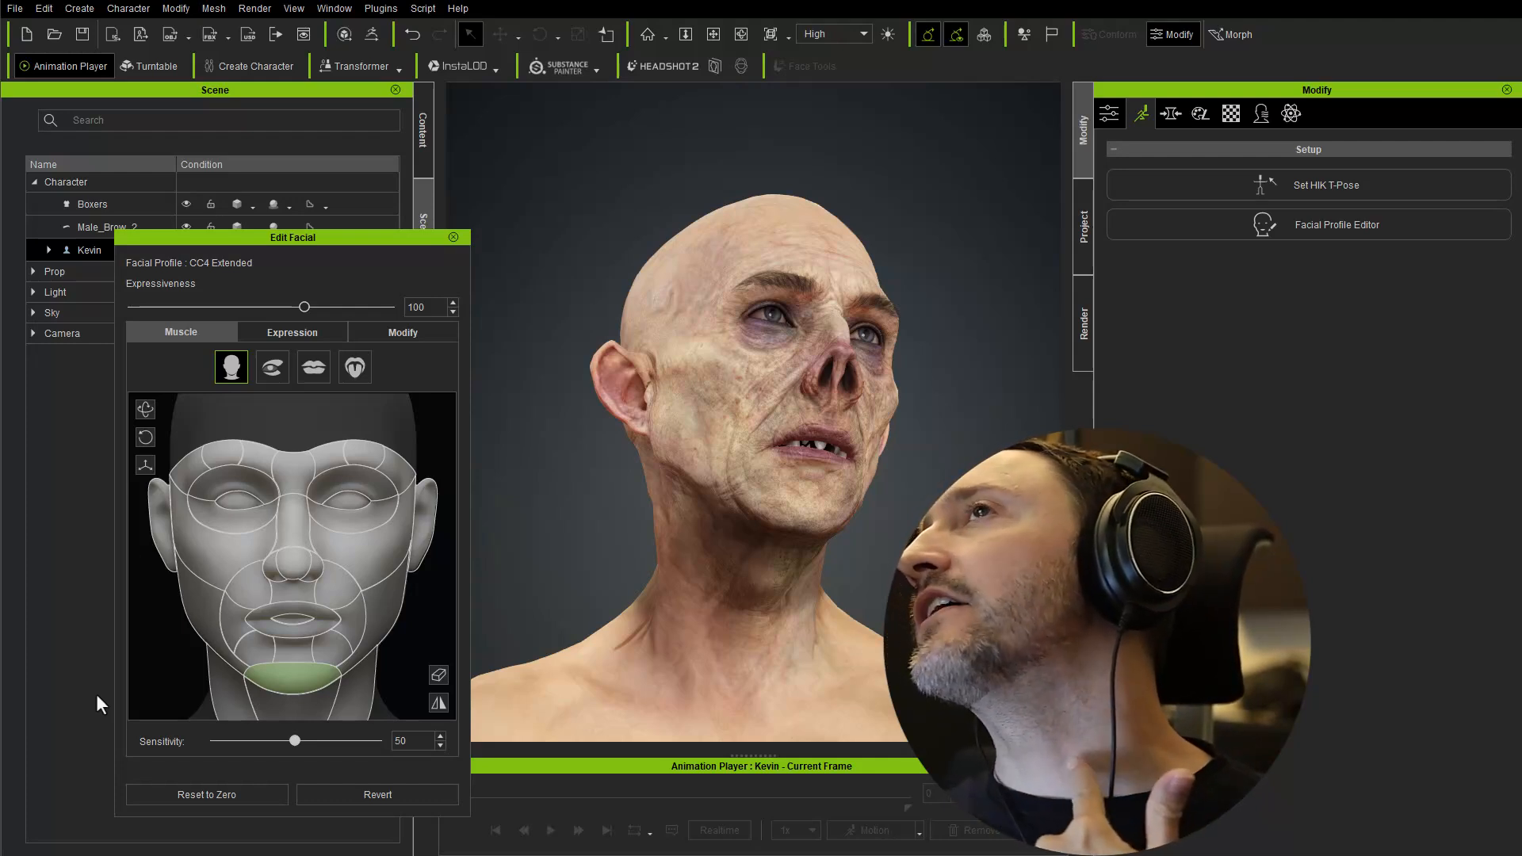
pyautogui.moveTo(75, 696); pyautogui.dragTo(111, 691)
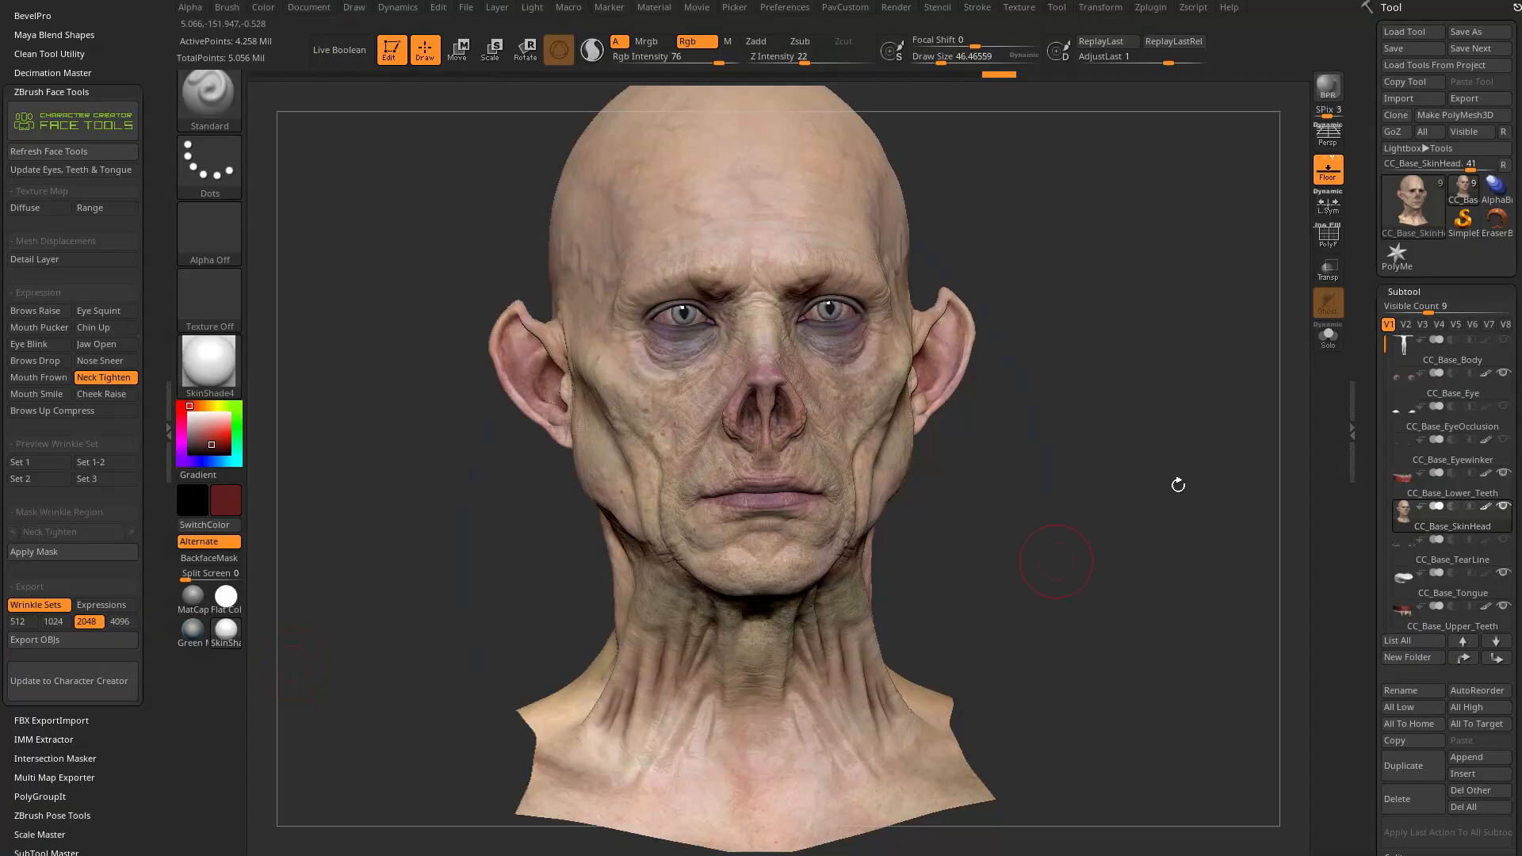
# Step: Preview the neck wrinkles in ZBrush by varying the CC_Neck Tighten layer intensity through about 0.15, 0.3 and 0.54, ending at 1
pyautogui.moveTo(1081, 482); pyautogui.dragTo(1023, 526)
pyautogui.scroll(-5, 1365, 504)
pyautogui.moveTo(989, 414); pyautogui.dragTo(998, 633)
pyautogui.moveTo(1375, 519); pyautogui.dragTo(1376, 199)
pyautogui.moveTo(1374, 618); pyautogui.dragTo(1373, 151)
pyautogui.moveTo(1489, 310); pyautogui.dragTo(1470, 315)
pyautogui.click(1450, 316)
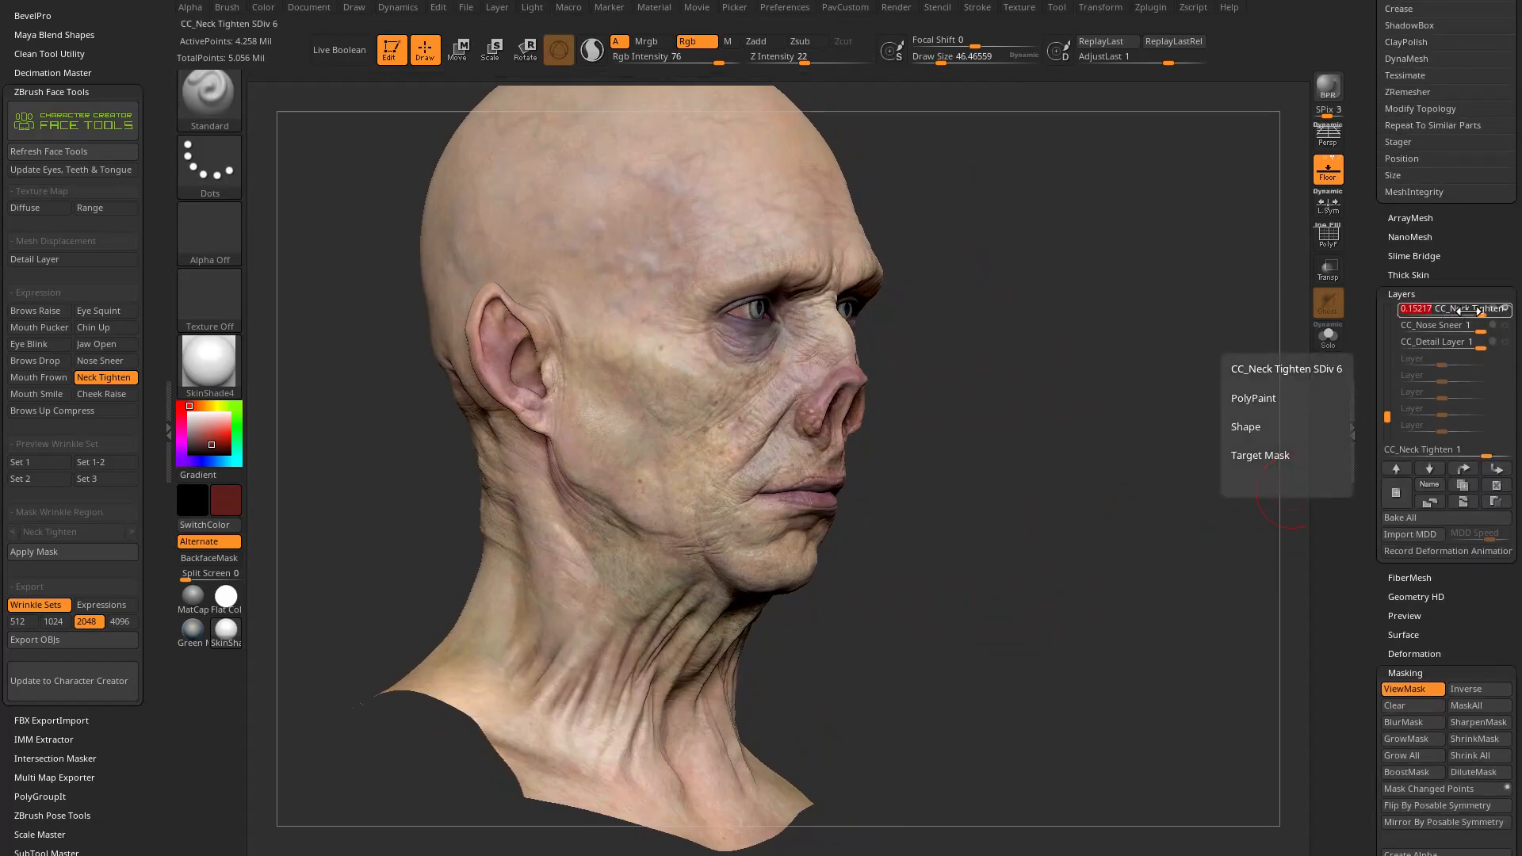
pyautogui.moveTo(1467, 315); pyautogui.dragTo(1455, 315)
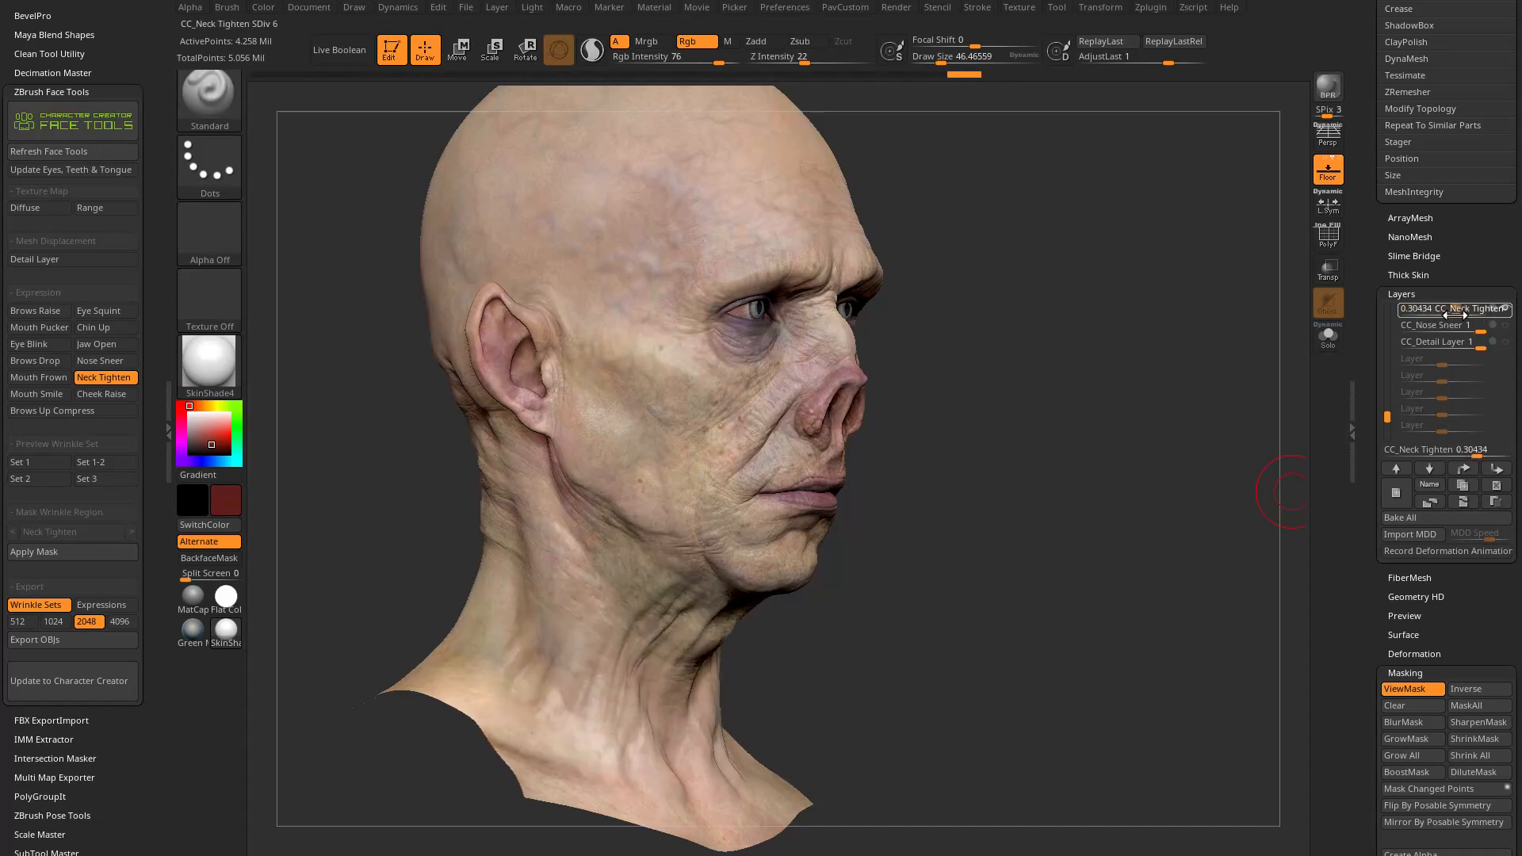
pyautogui.moveTo(1293, 491); pyautogui.dragTo(1179, 351)
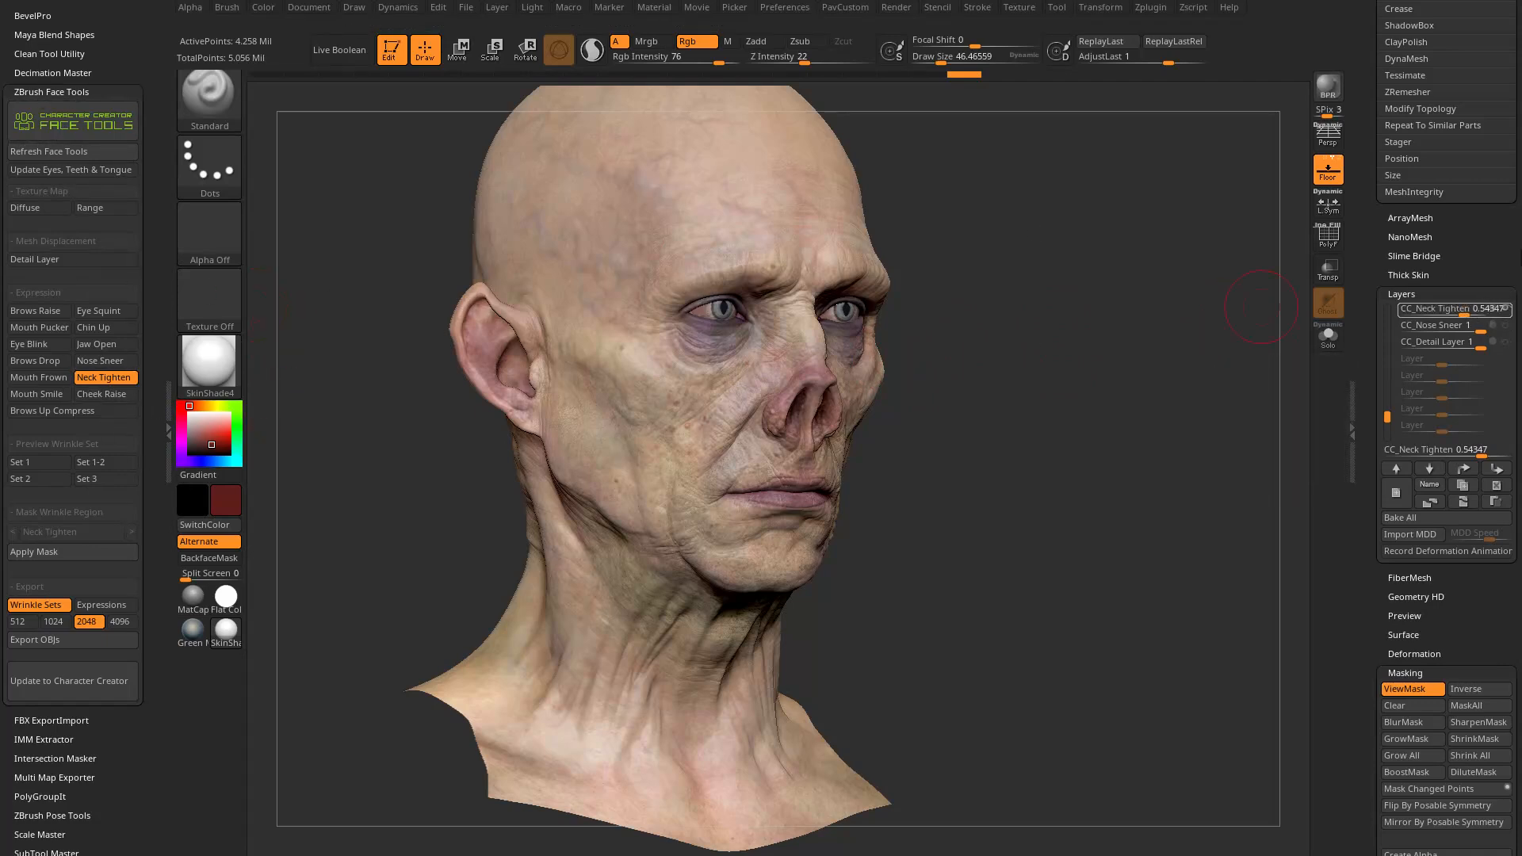
pyautogui.moveTo(1459, 315); pyautogui.dragTo(1492, 310)
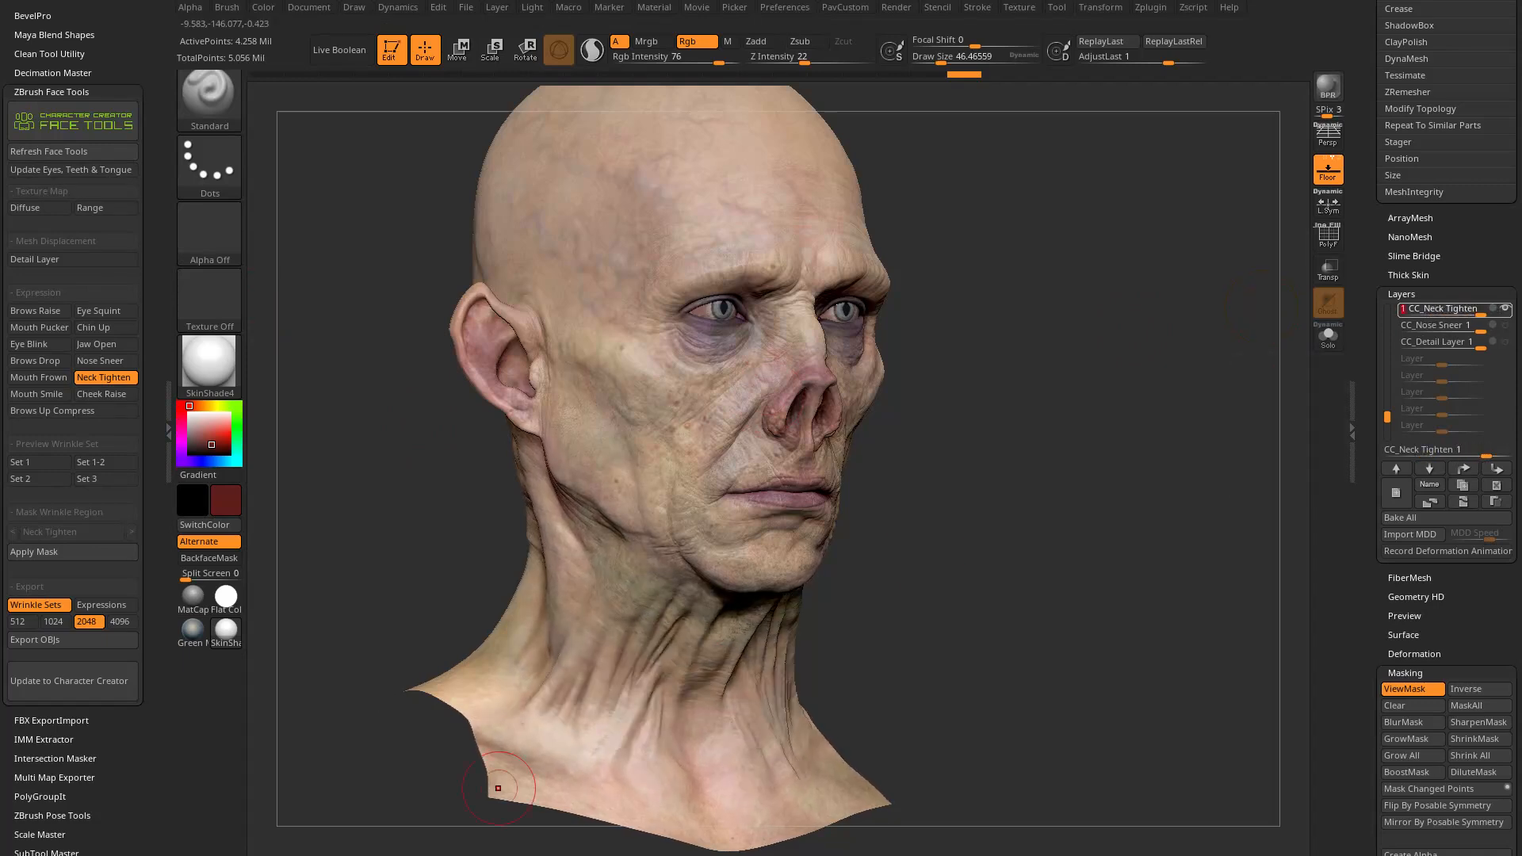
# Step: View the Exp_NeckTighten.mp4 reference video in VLC media player and close the player
pyautogui.hotkey('alt', 'Tab')
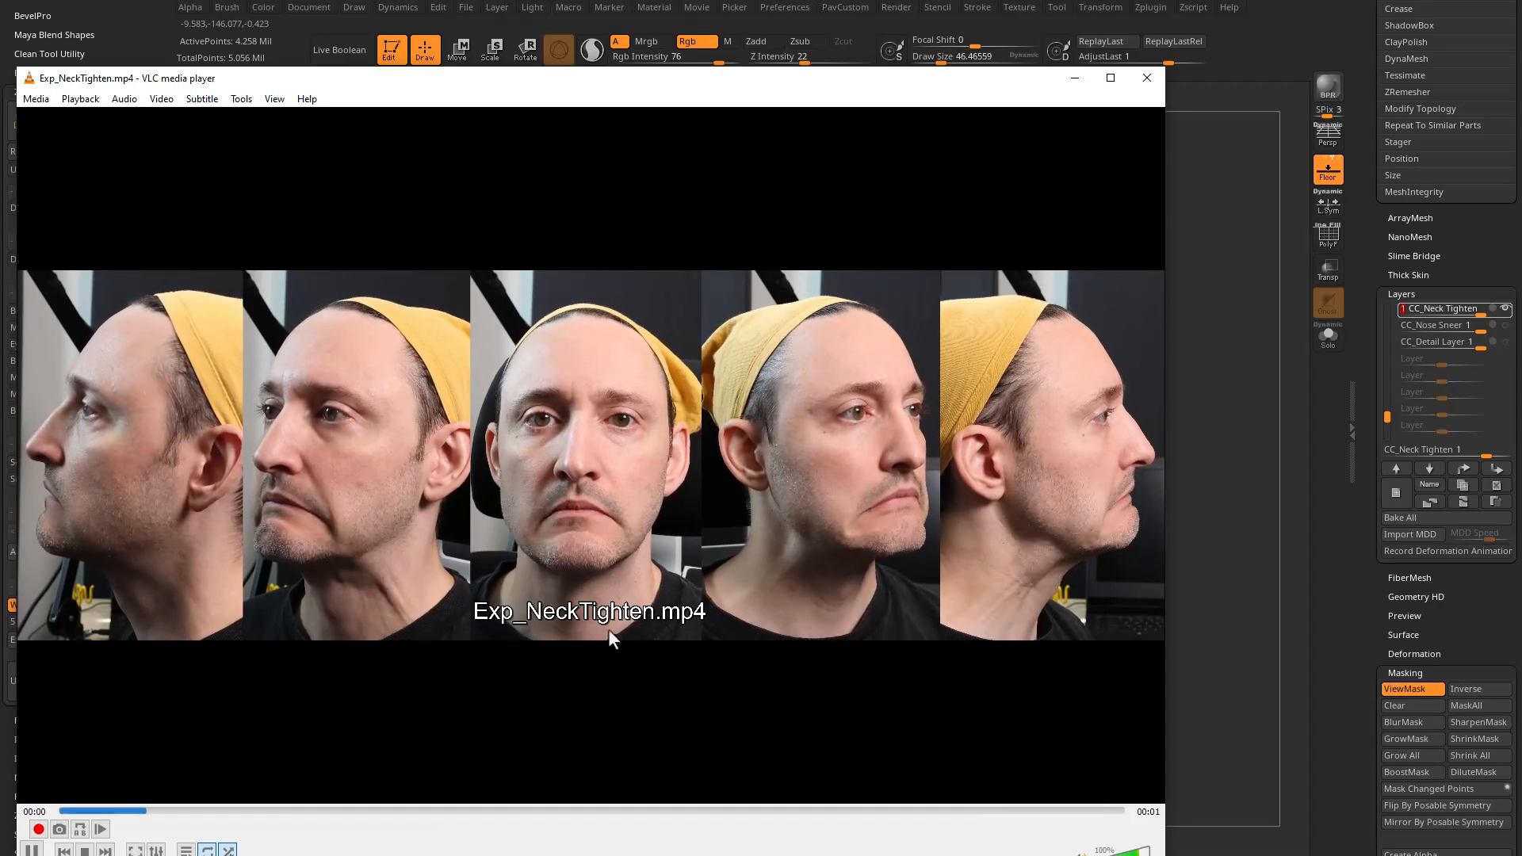
pyautogui.click(1146, 78)
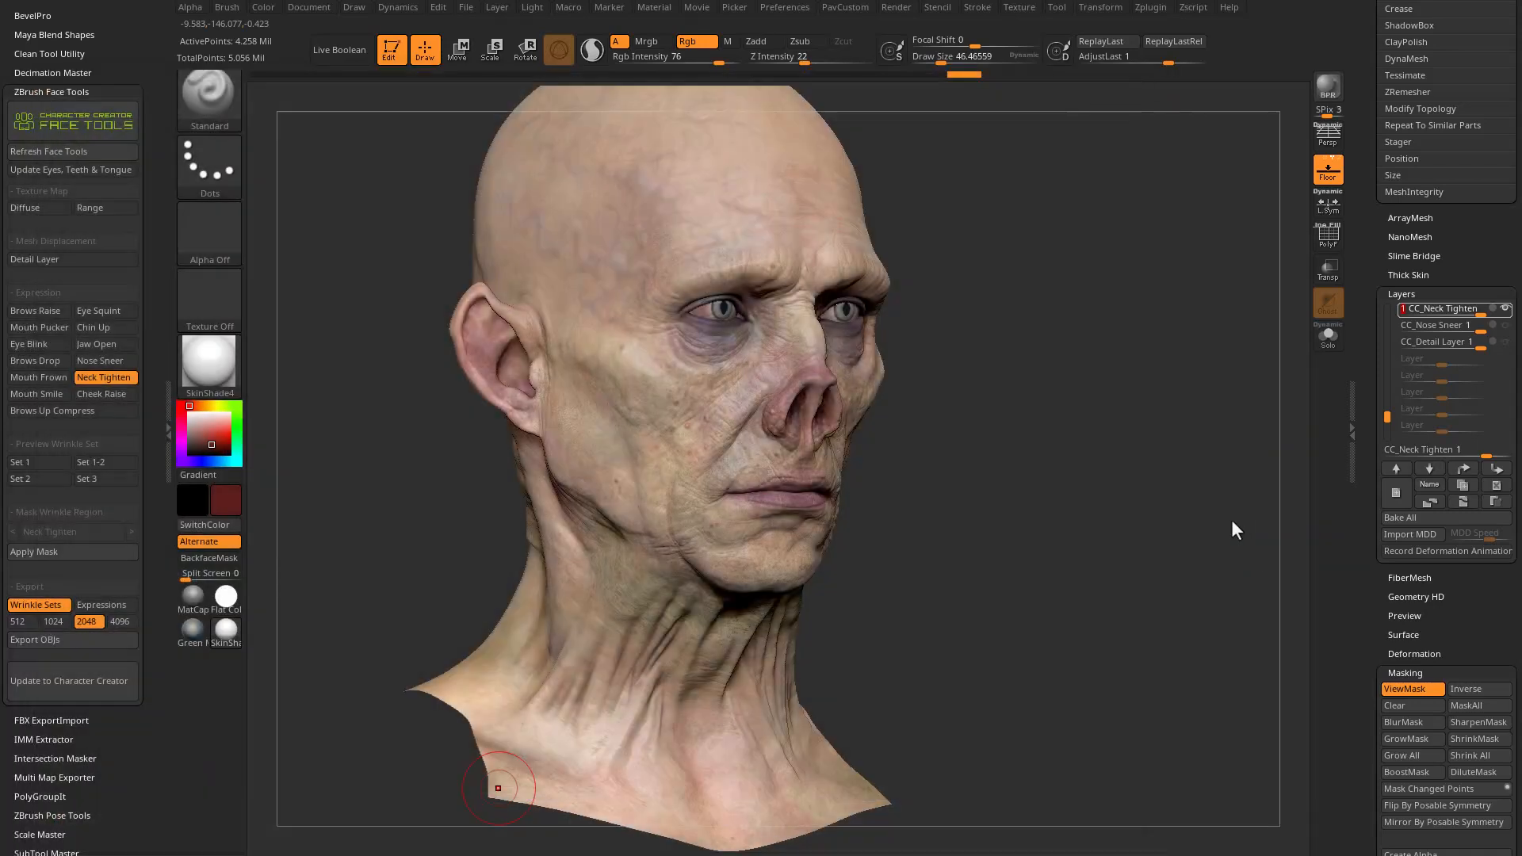
# Step: Turn on recording for the CC_Neck Tighten layer and view the neck from a slightly different angle
pyautogui.moveTo(1481, 320); pyautogui.dragTo(1507, 317)
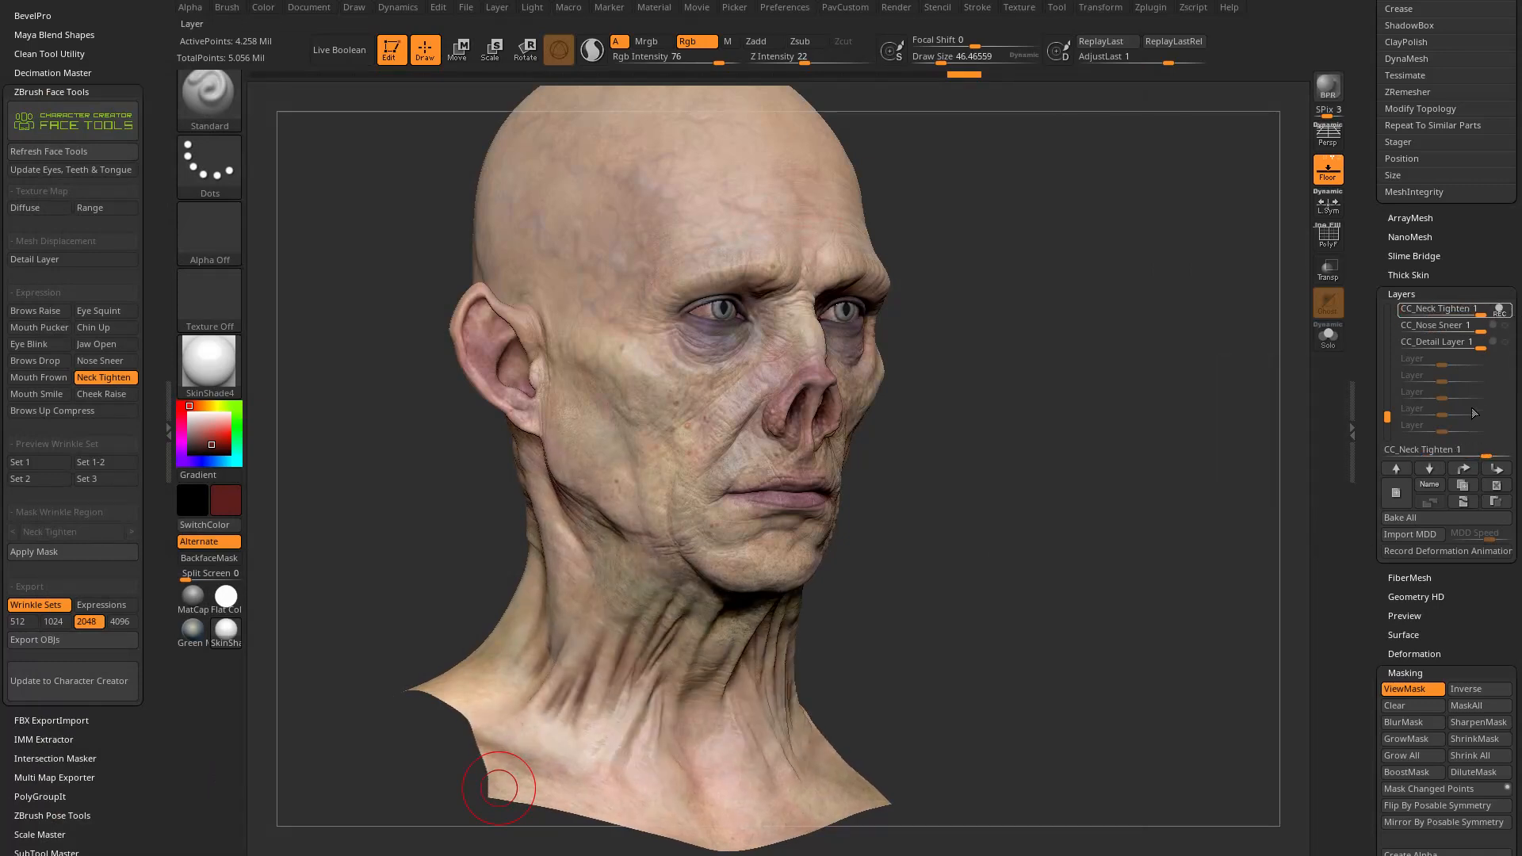
pyautogui.moveTo(1073, 453)
pyautogui.mouseDown()
pyautogui.moveTo(975, 448)
pyautogui.moveTo(1056, 442)
pyautogui.mouseUp()
pyautogui.moveTo(991, 583); pyautogui.dragTo(1154, 538)
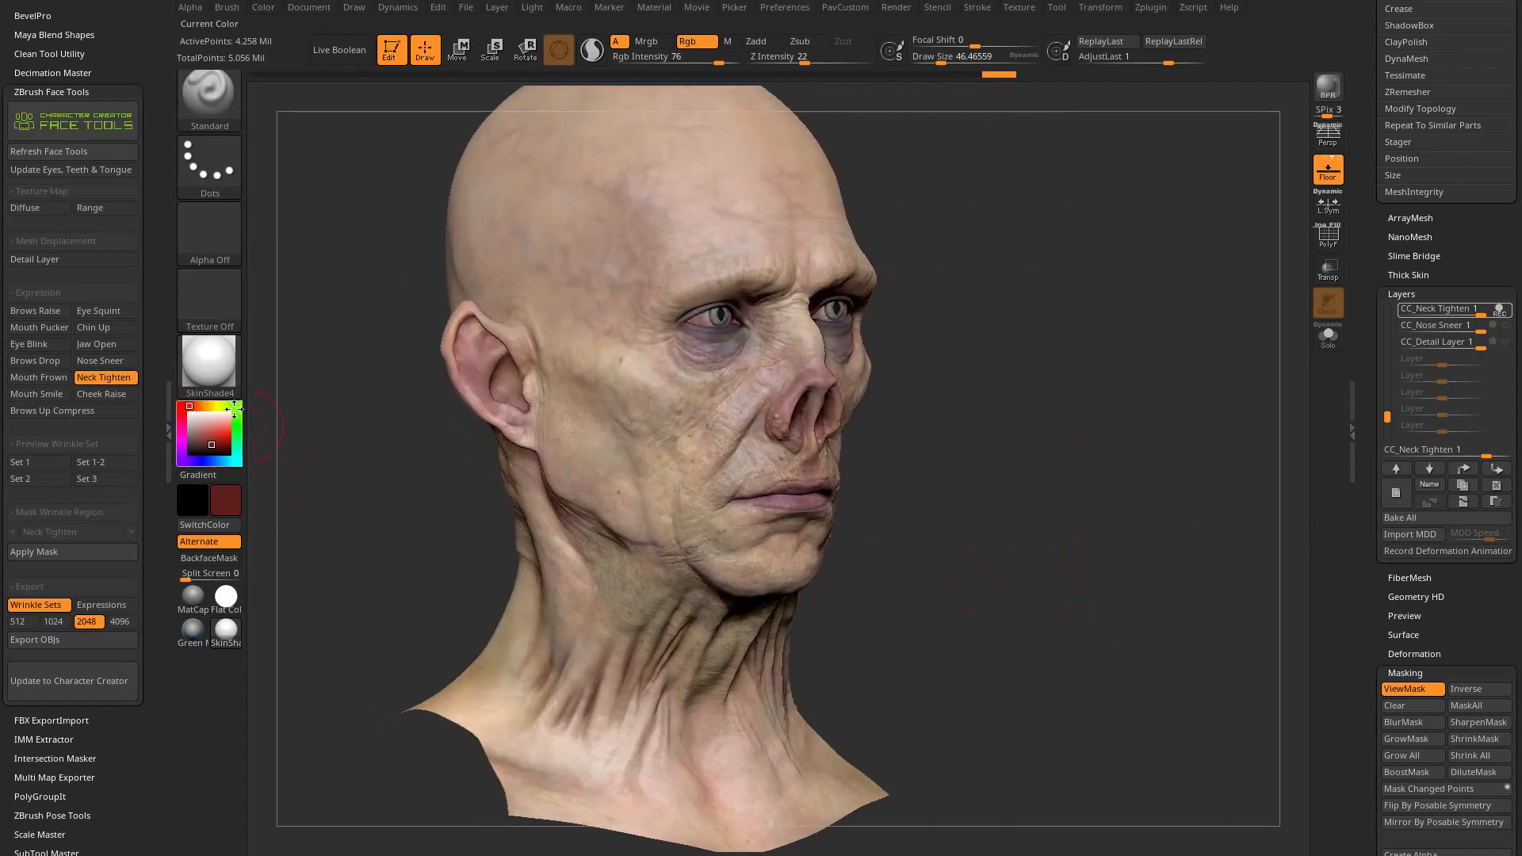
# Step: Inspect the painted neck wrinkle colours from several angles with the Flat Color material, and restore the SkinShade4 material
pyautogui.click(226, 596)
pyautogui.moveTo(849, 630); pyautogui.dragTo(757, 666)
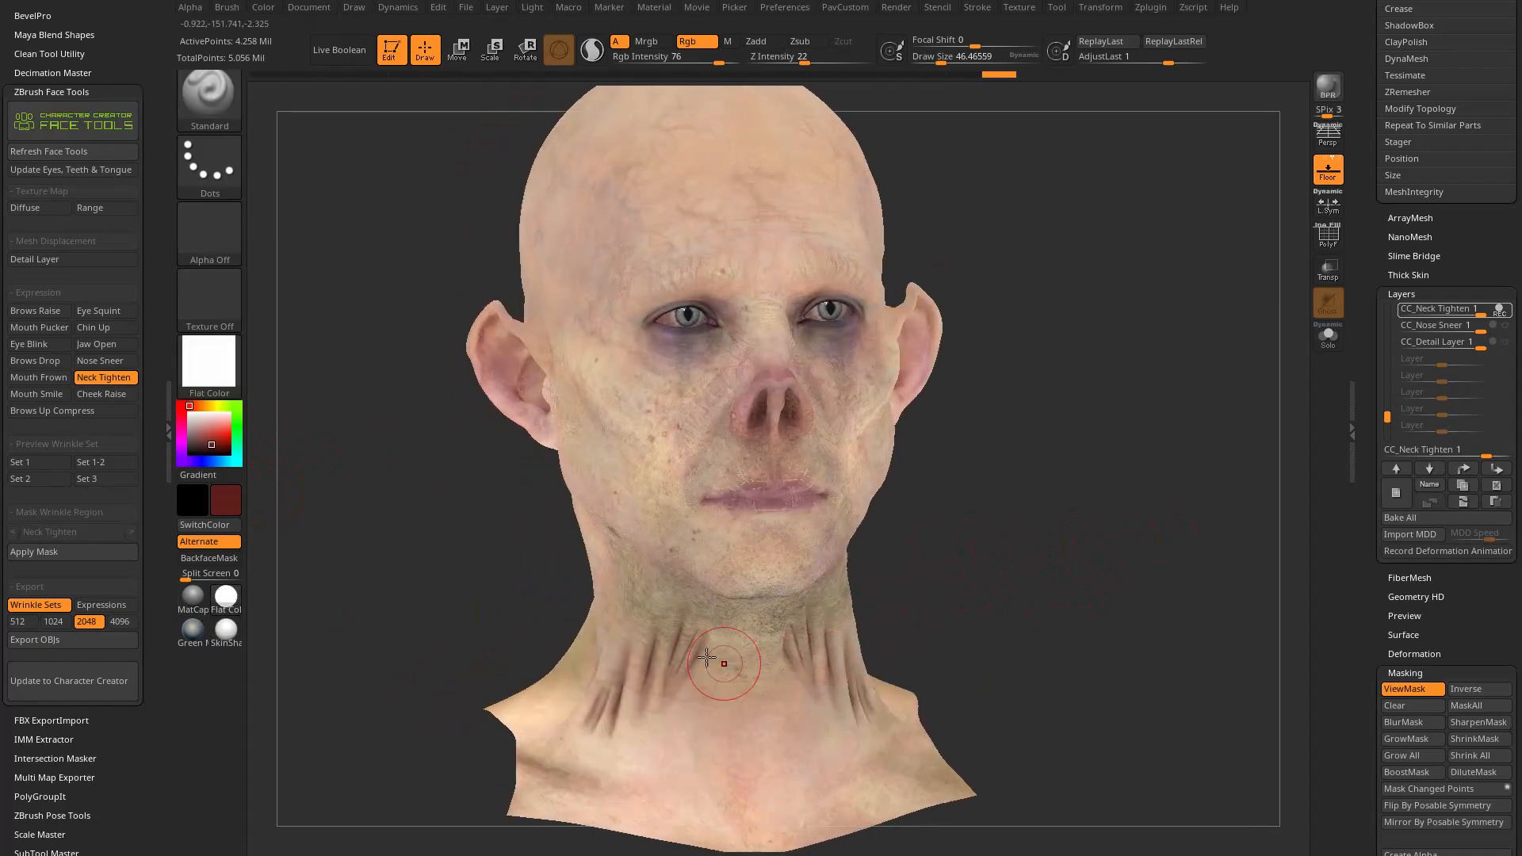
pyautogui.moveTo(864, 635); pyautogui.dragTo(975, 599)
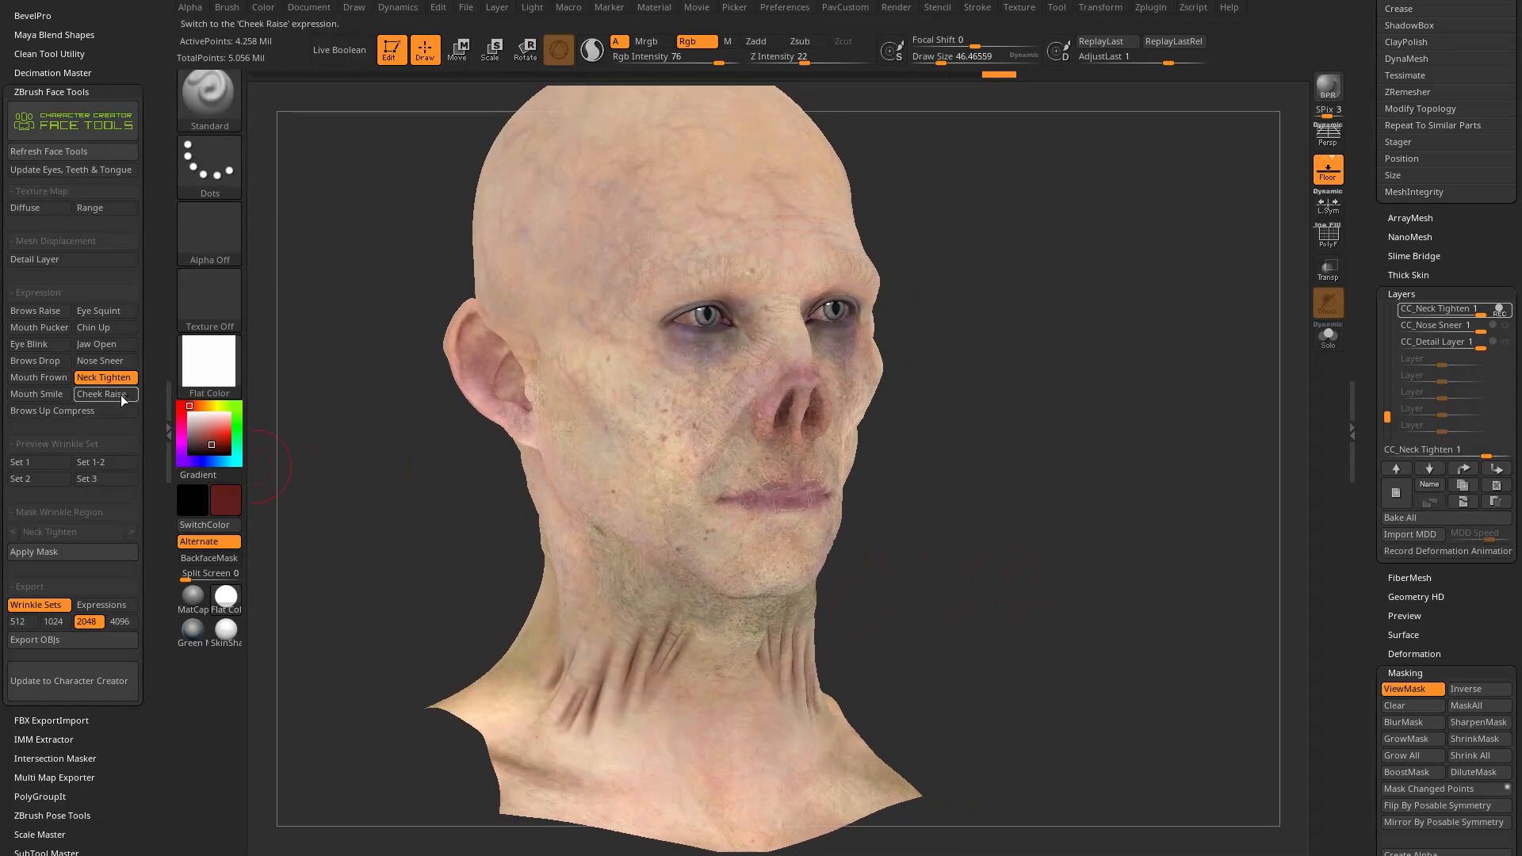
pyautogui.click(226, 630)
pyautogui.moveTo(449, 656); pyautogui.dragTo(1070, 597)
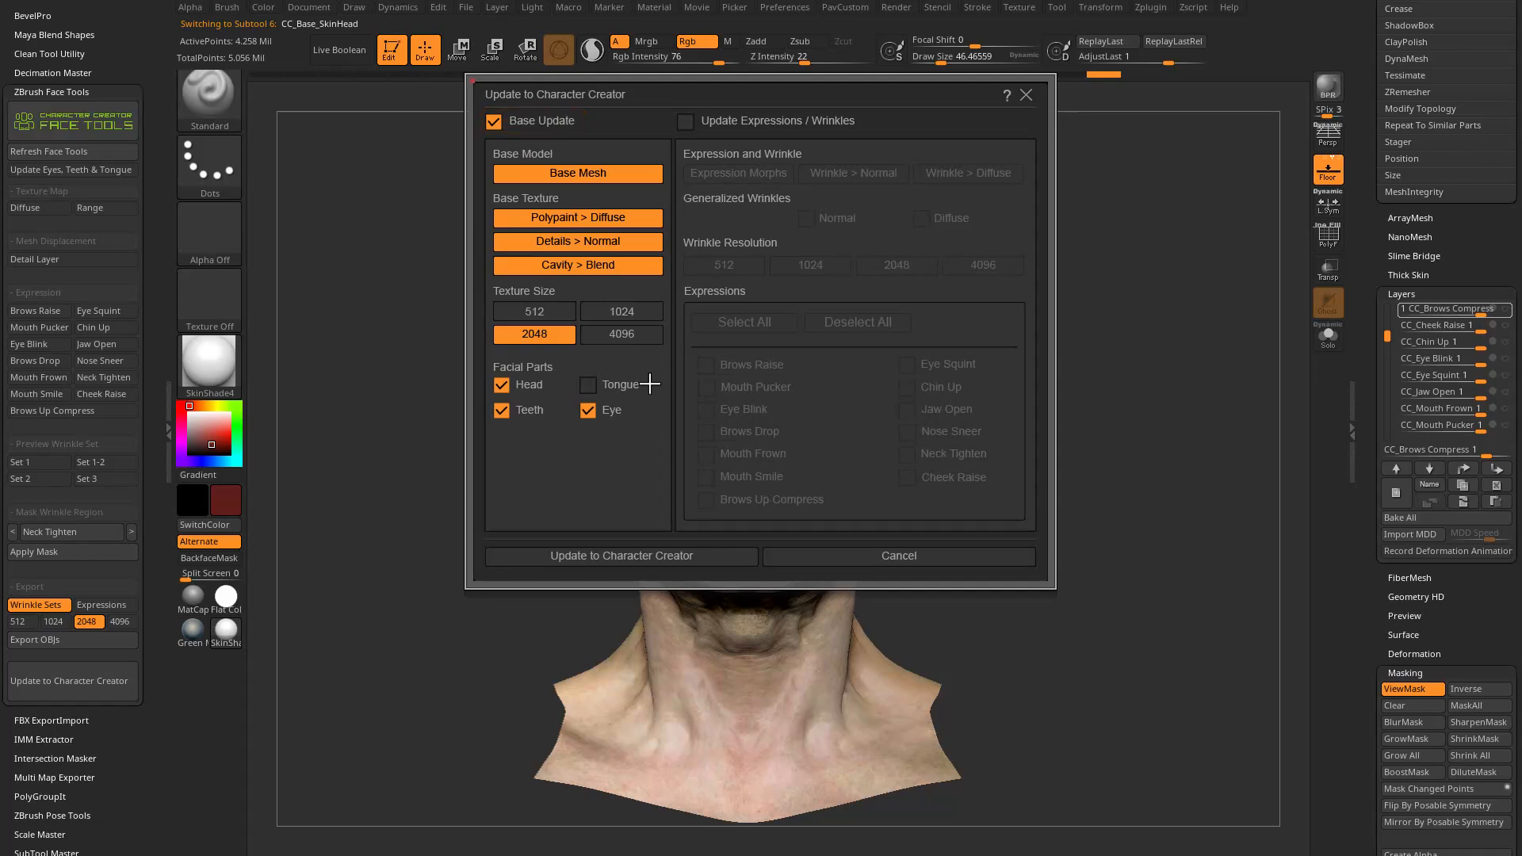
# Step: Send only the expressions and wrinkles, without the base update, to Character Creator with Wrinkle > Diffuse enabled
pyautogui.click(493, 123)
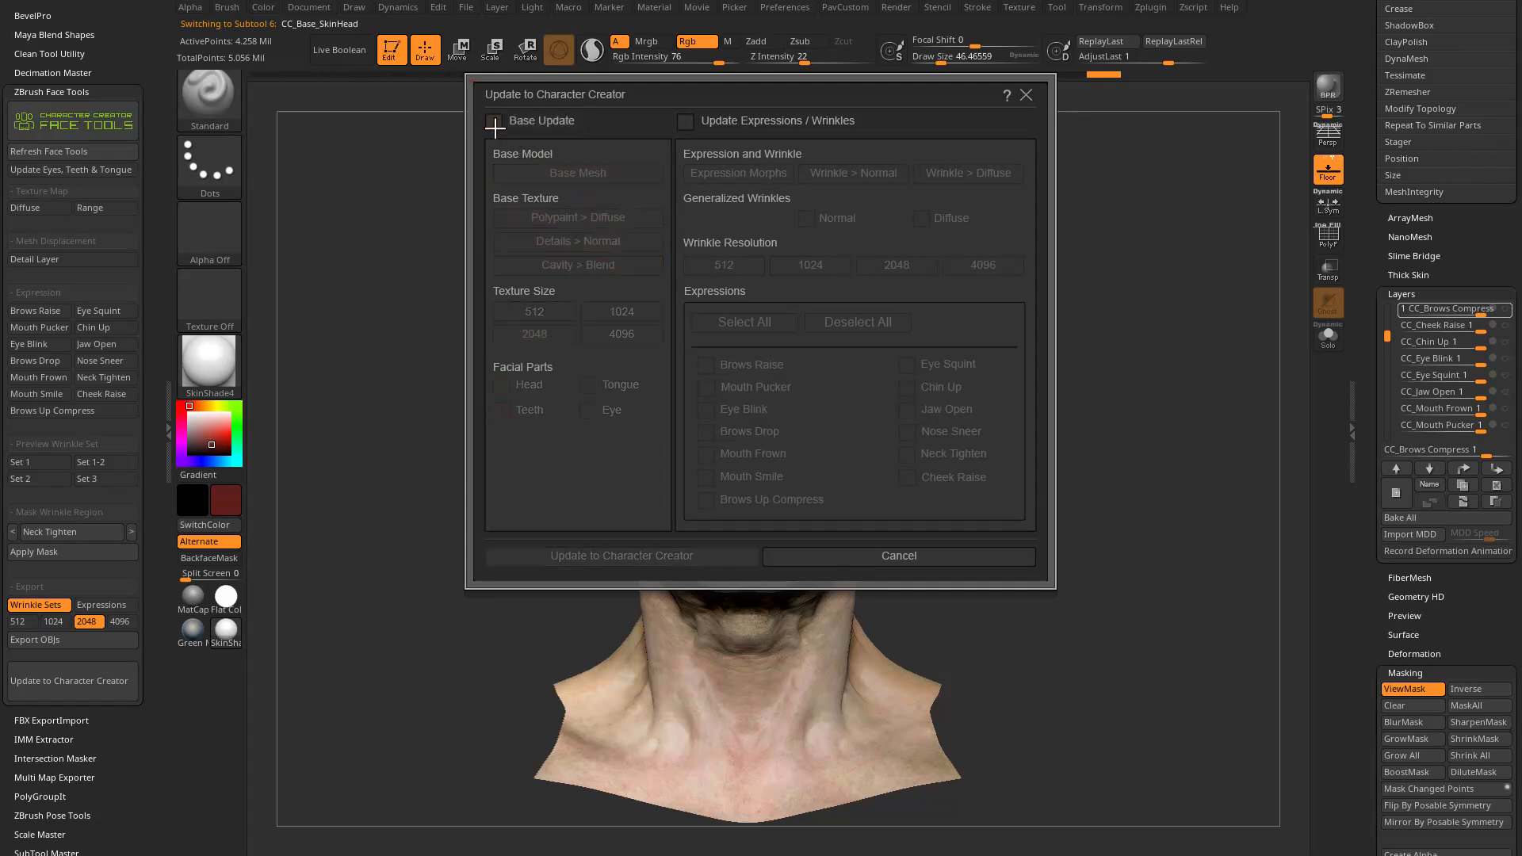
pyautogui.click(685, 123)
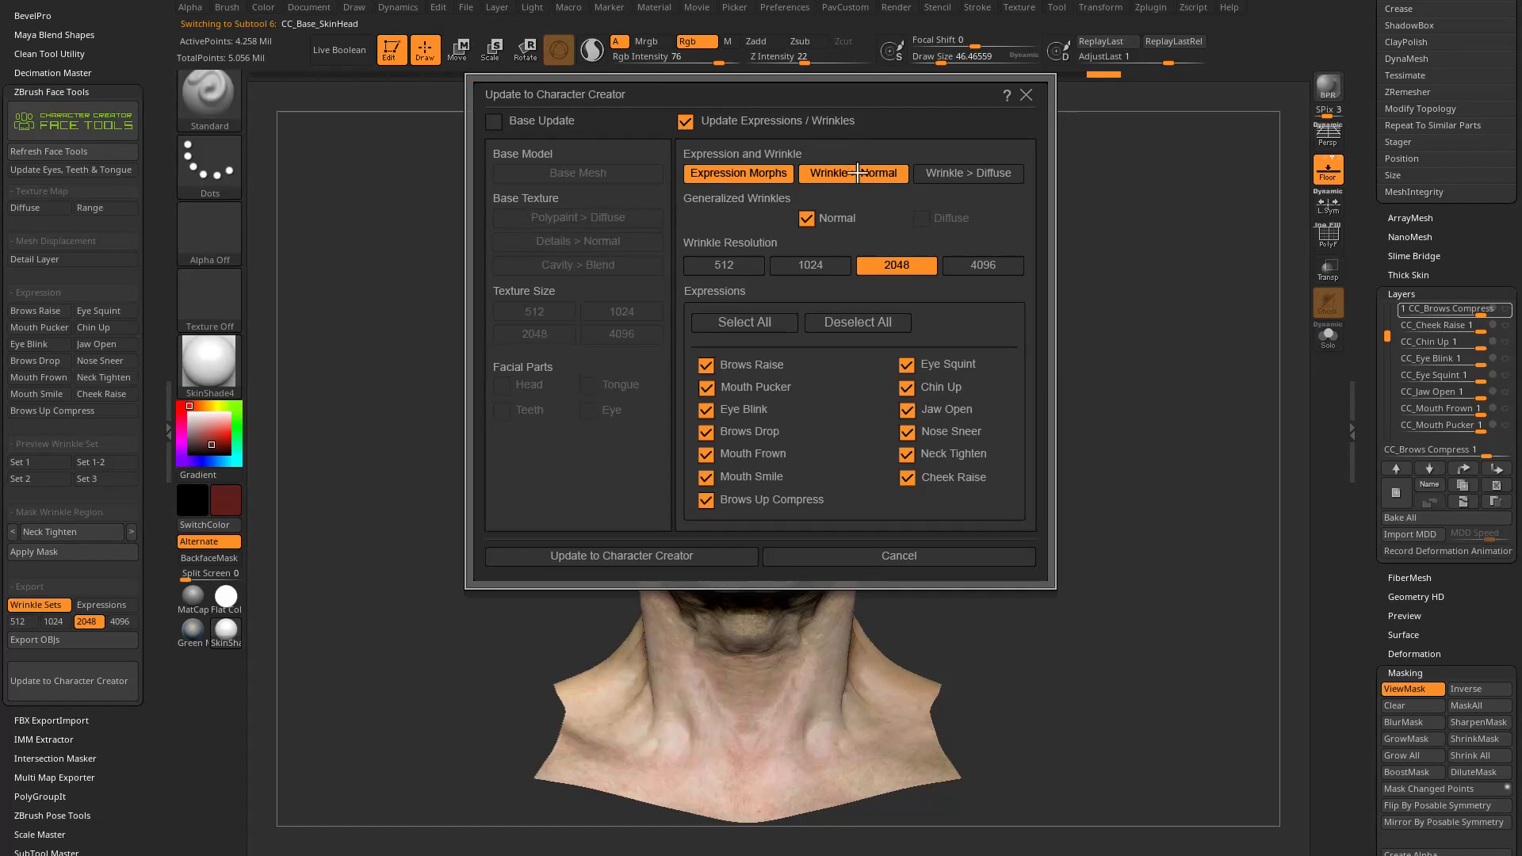
pyautogui.click(969, 175)
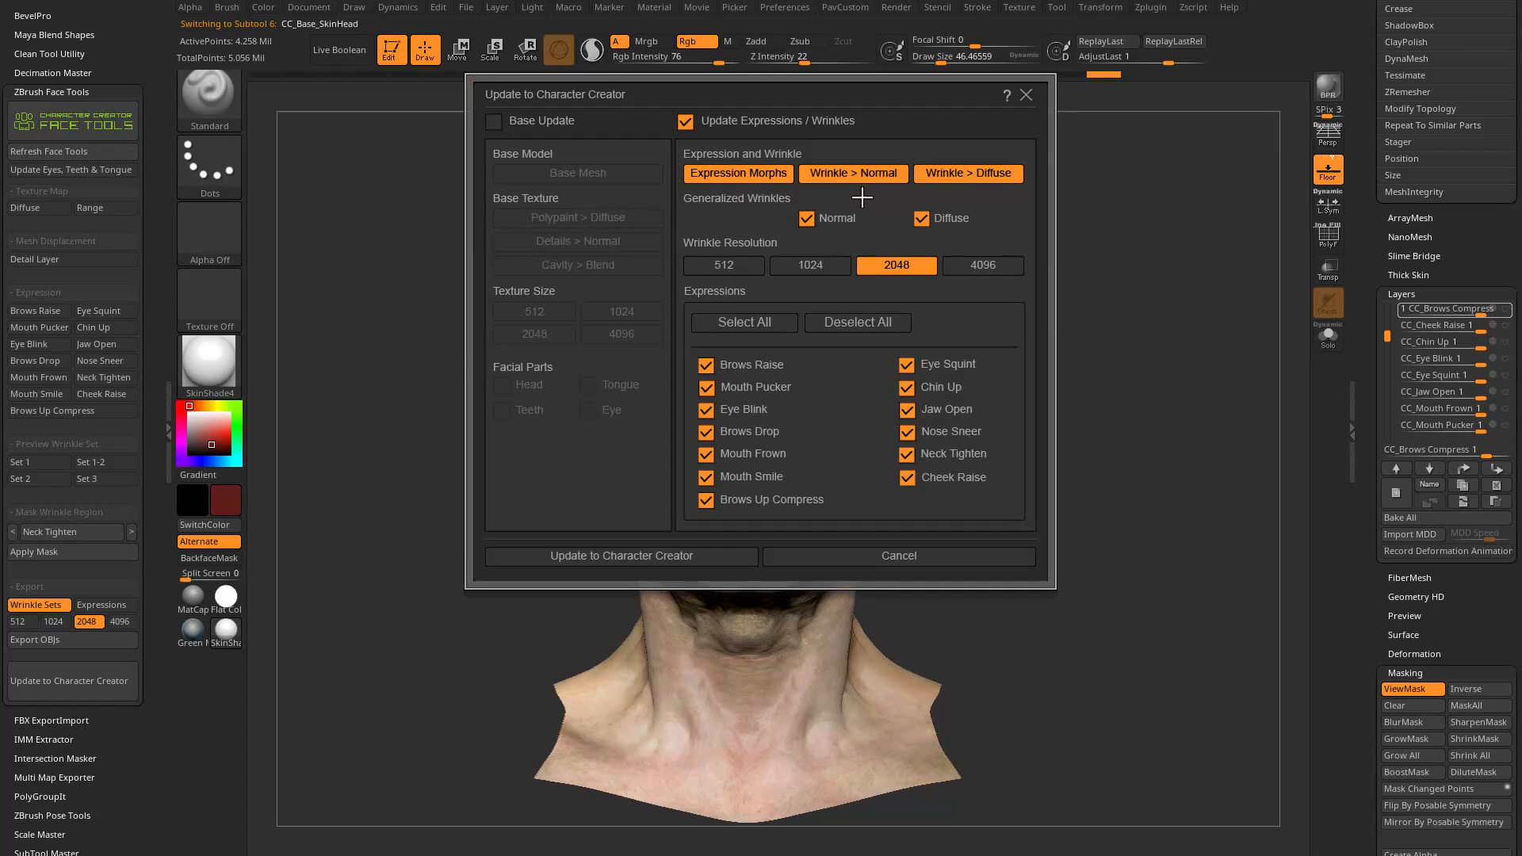
pyautogui.click(829, 217)
pyautogui.click(924, 218)
pyautogui.click(587, 556)
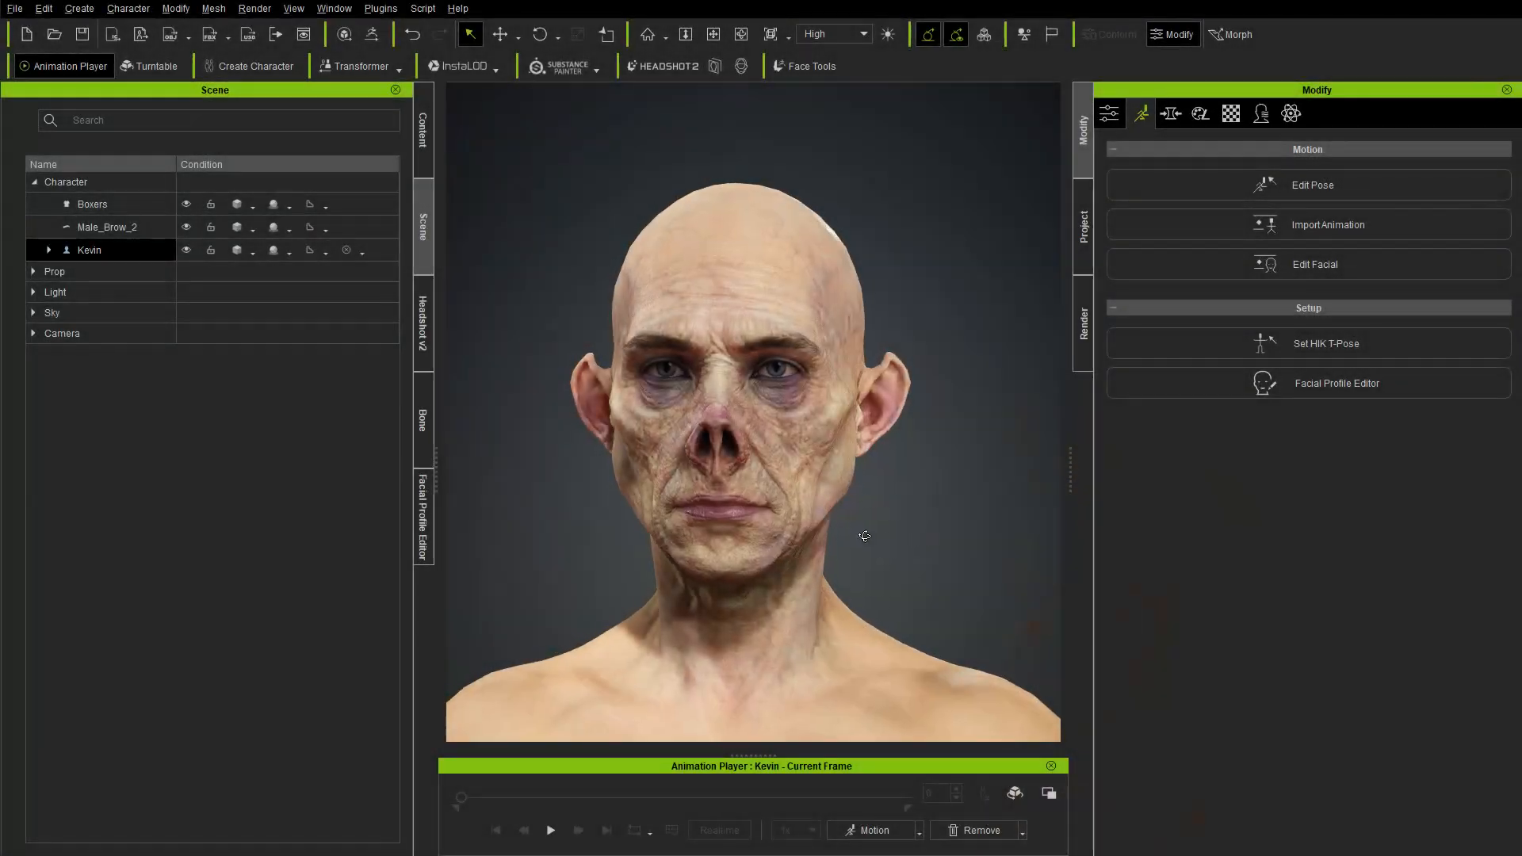
# Step: Load the calibration_live motion onto the character in Character Creator and play it
pyautogui.moveTo(891, 617); pyautogui.dragTo(975, 579, button='right')
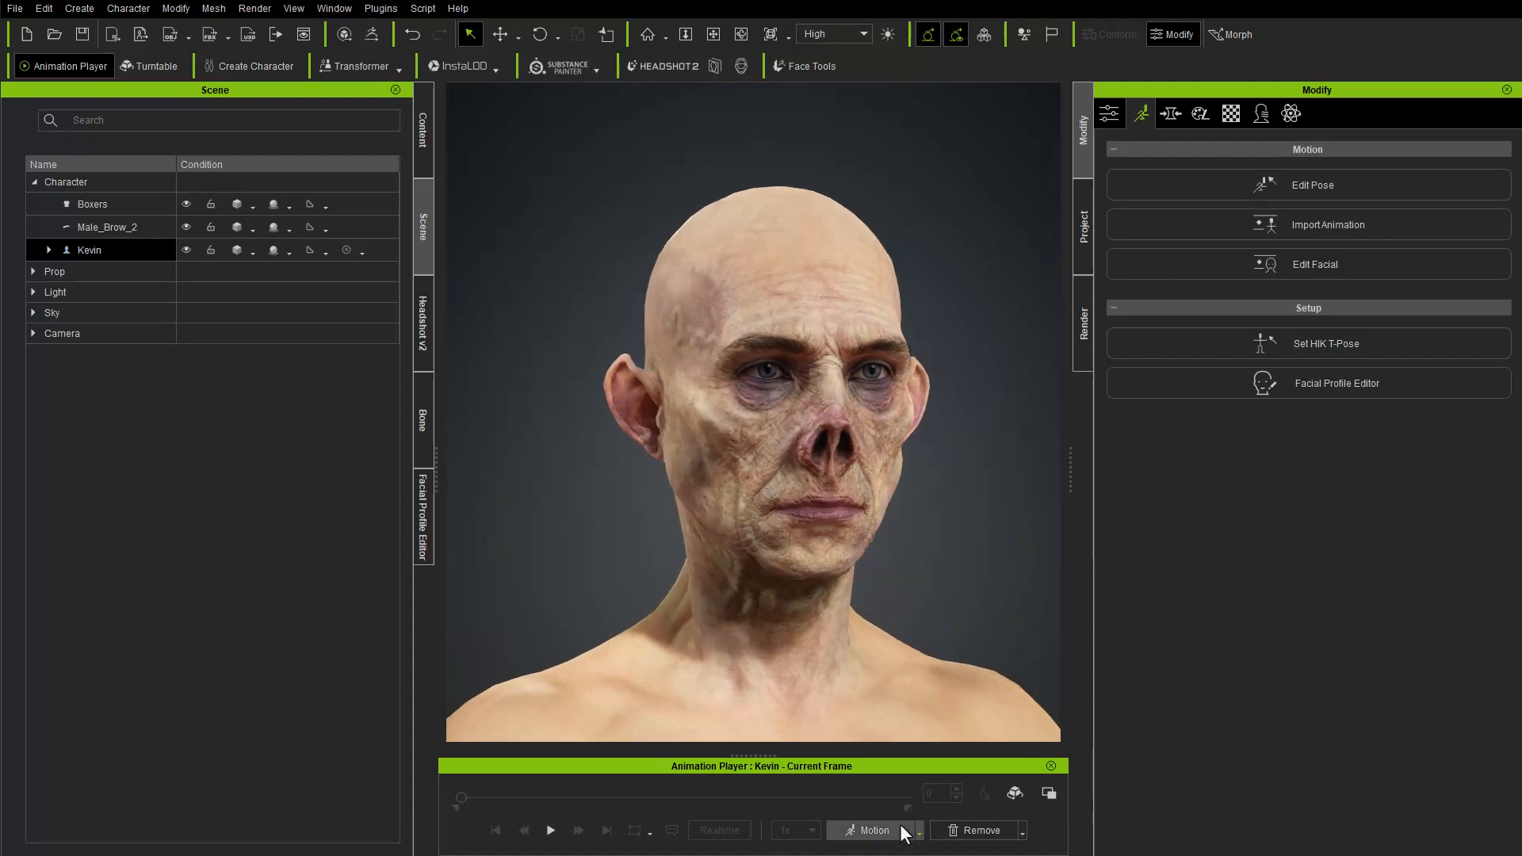
pyautogui.click(872, 830)
pyautogui.moveTo(899, 721)
pyautogui.click(1022, 719)
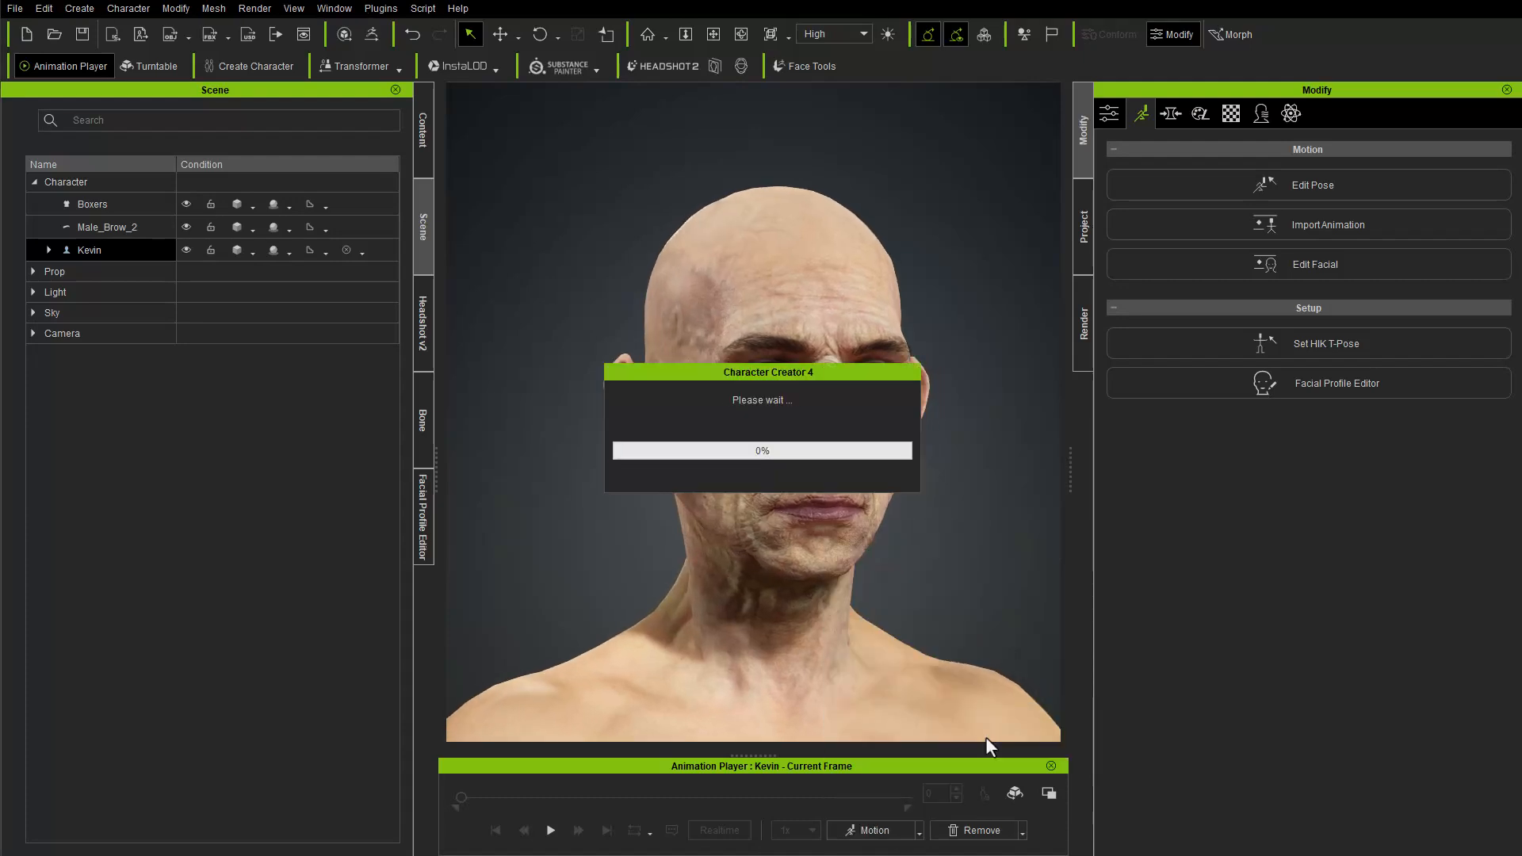
pyautogui.click(551, 830)
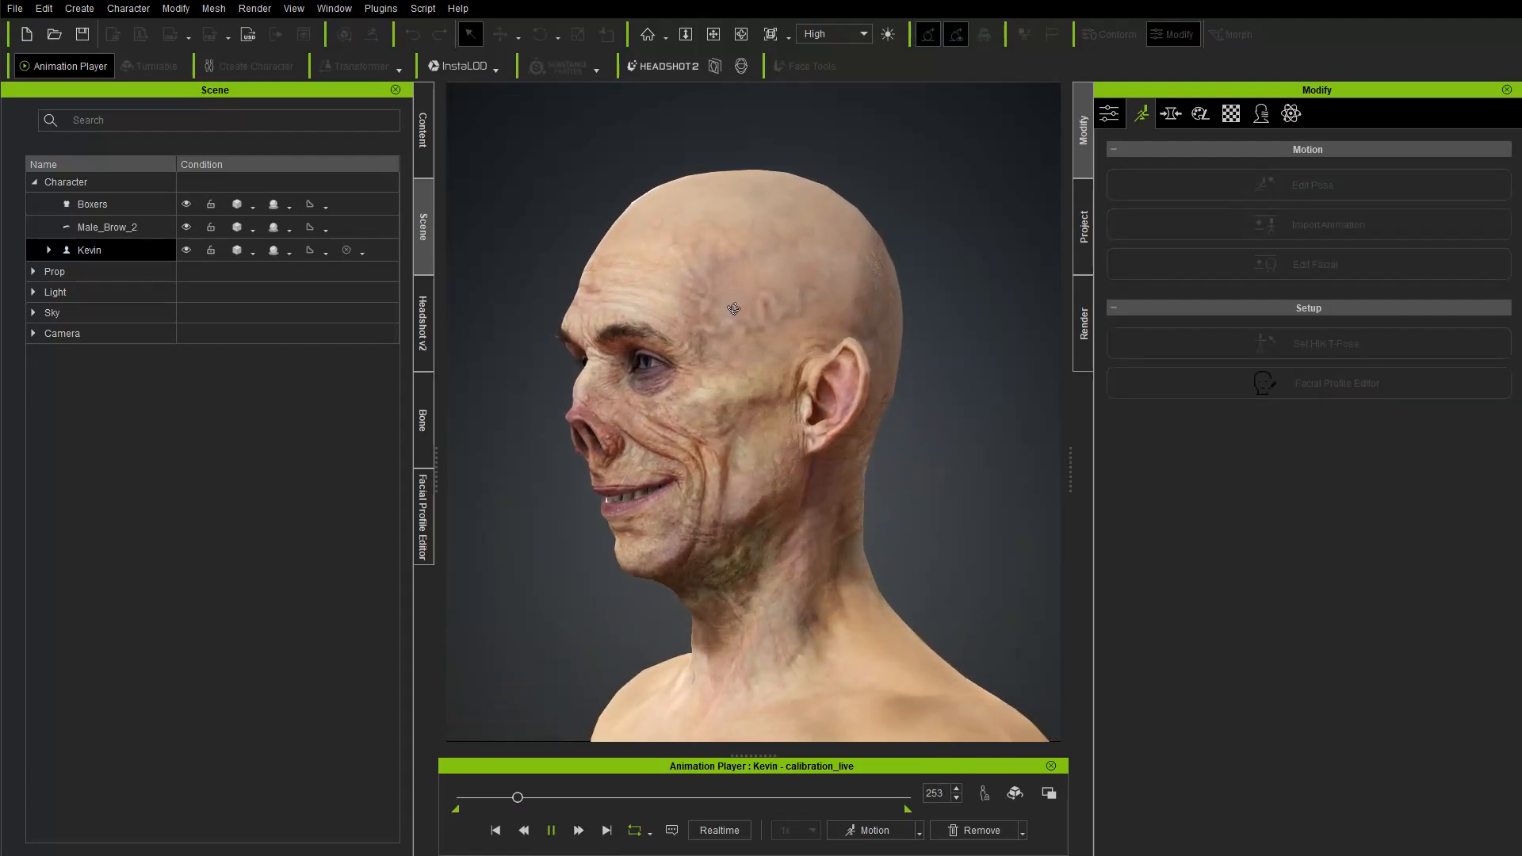
# Step: Examine the facial wrinkles from several angles and distances during playback, jumping ahead to frame 1312 and finishing on the full body
pyautogui.moveTo(619, 527); pyautogui.dragTo(930, 526, button='right')
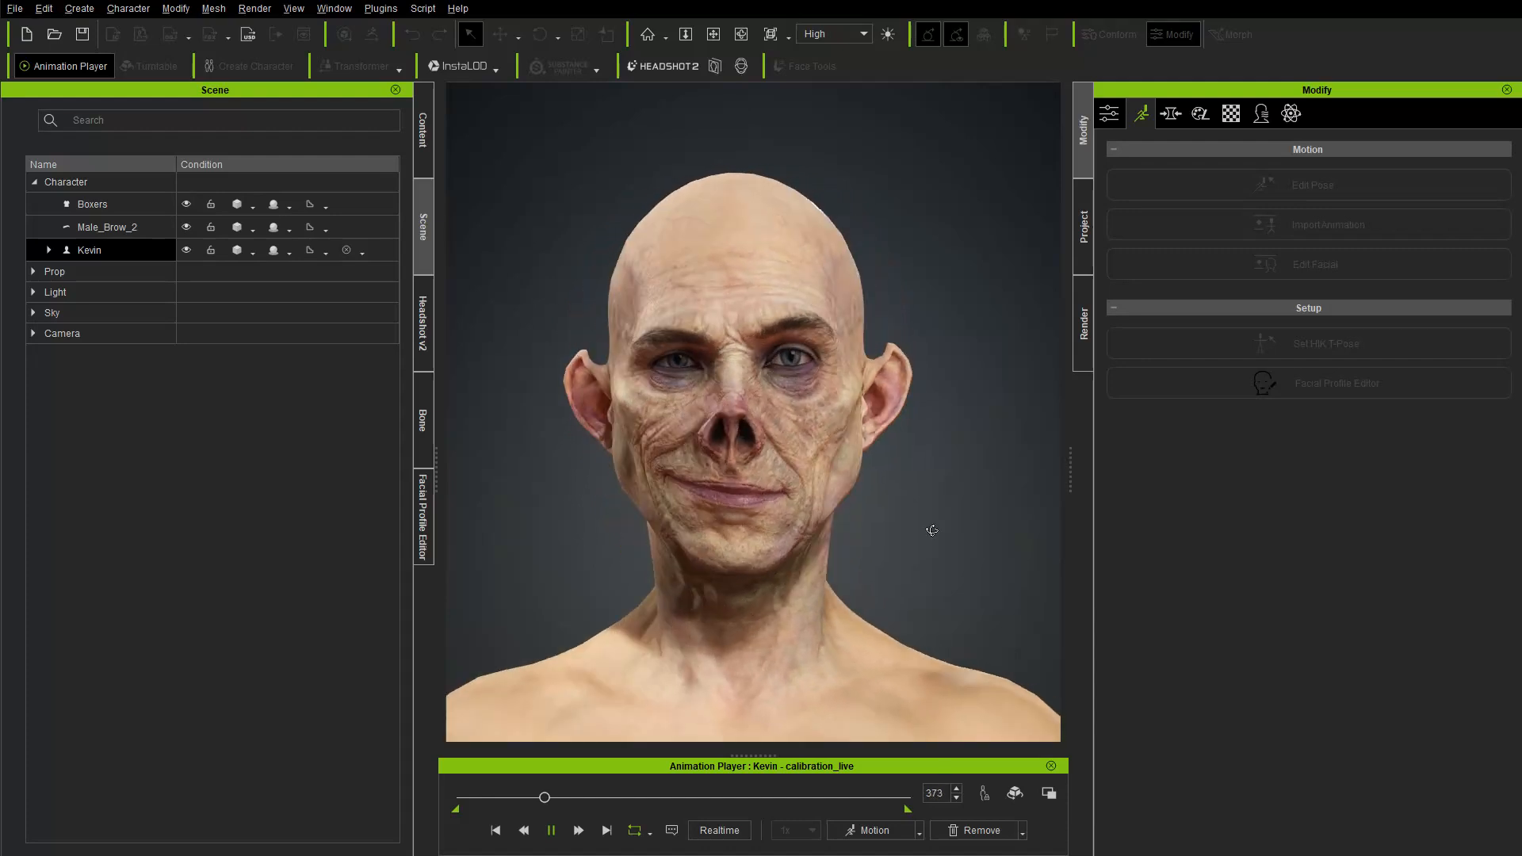
pyautogui.click(753, 797)
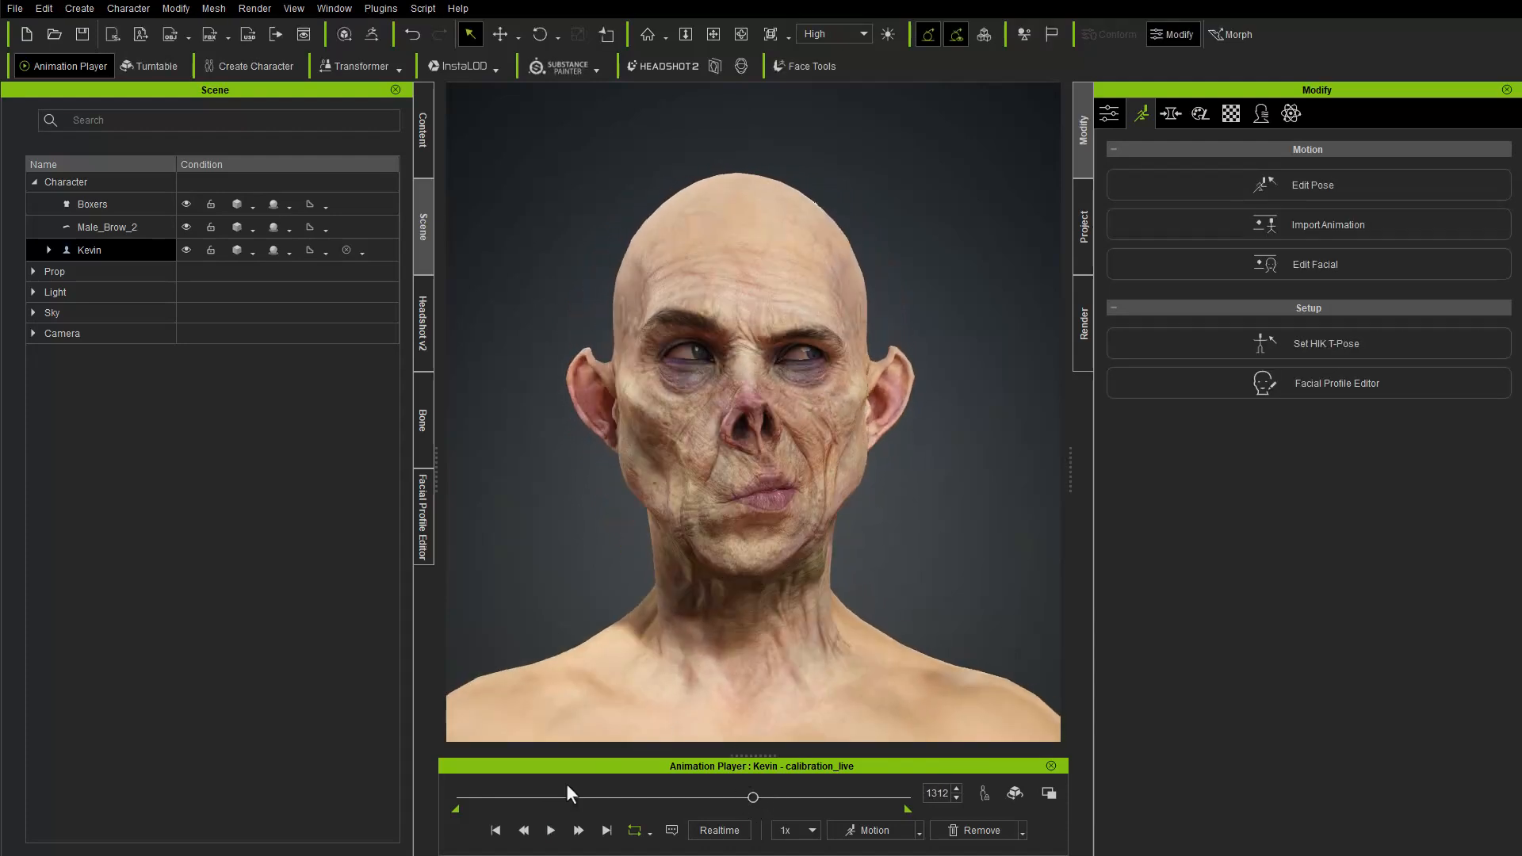
pyautogui.click(551, 830)
pyautogui.moveTo(689, 610); pyautogui.dragTo(792, 602, button='right')
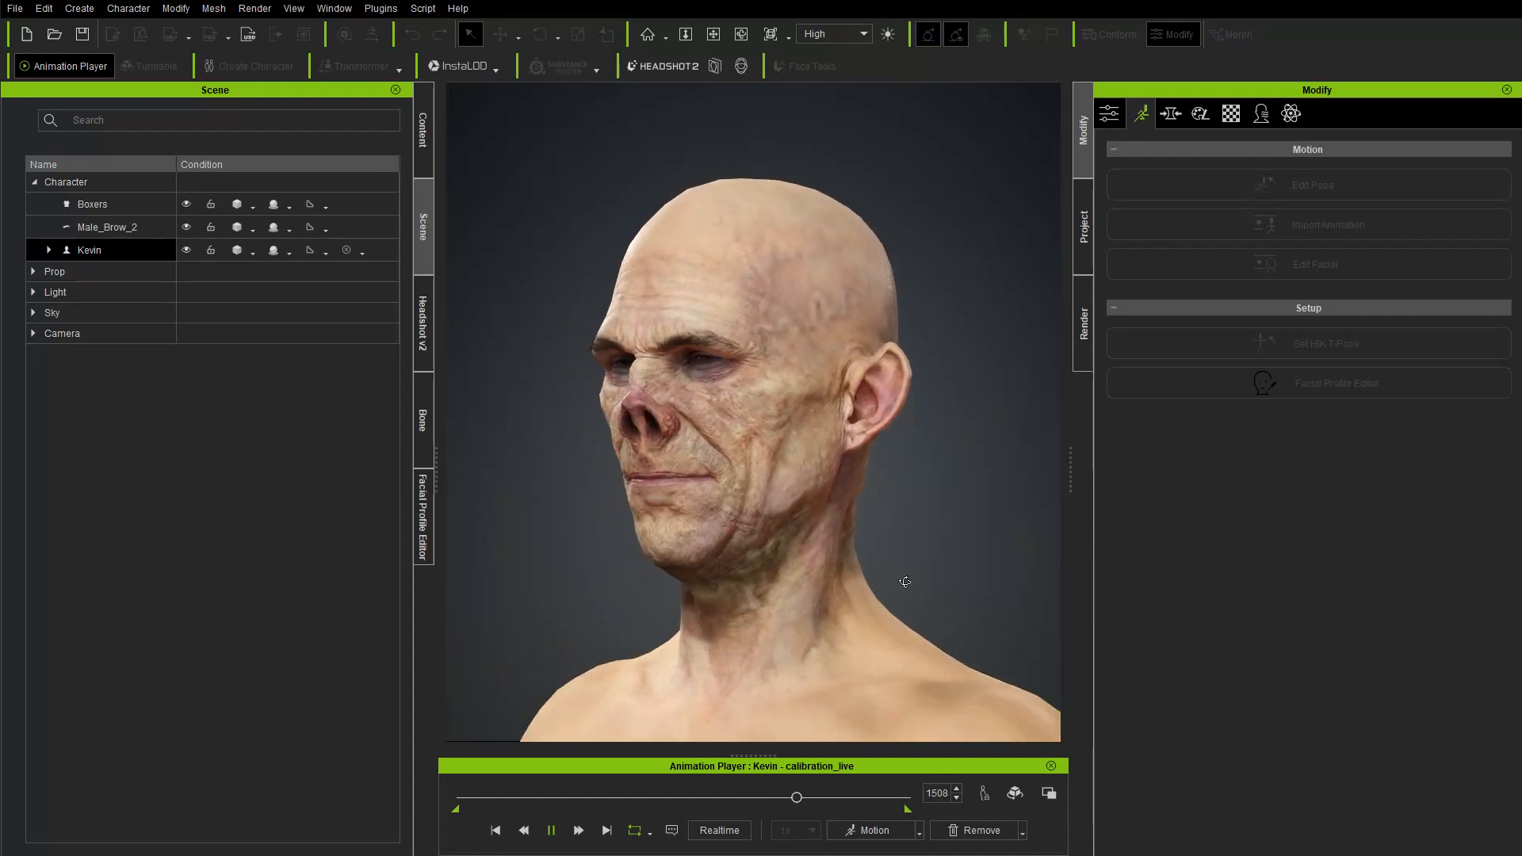
pyautogui.moveTo(905, 579); pyautogui.dragTo(852, 589, button='right')
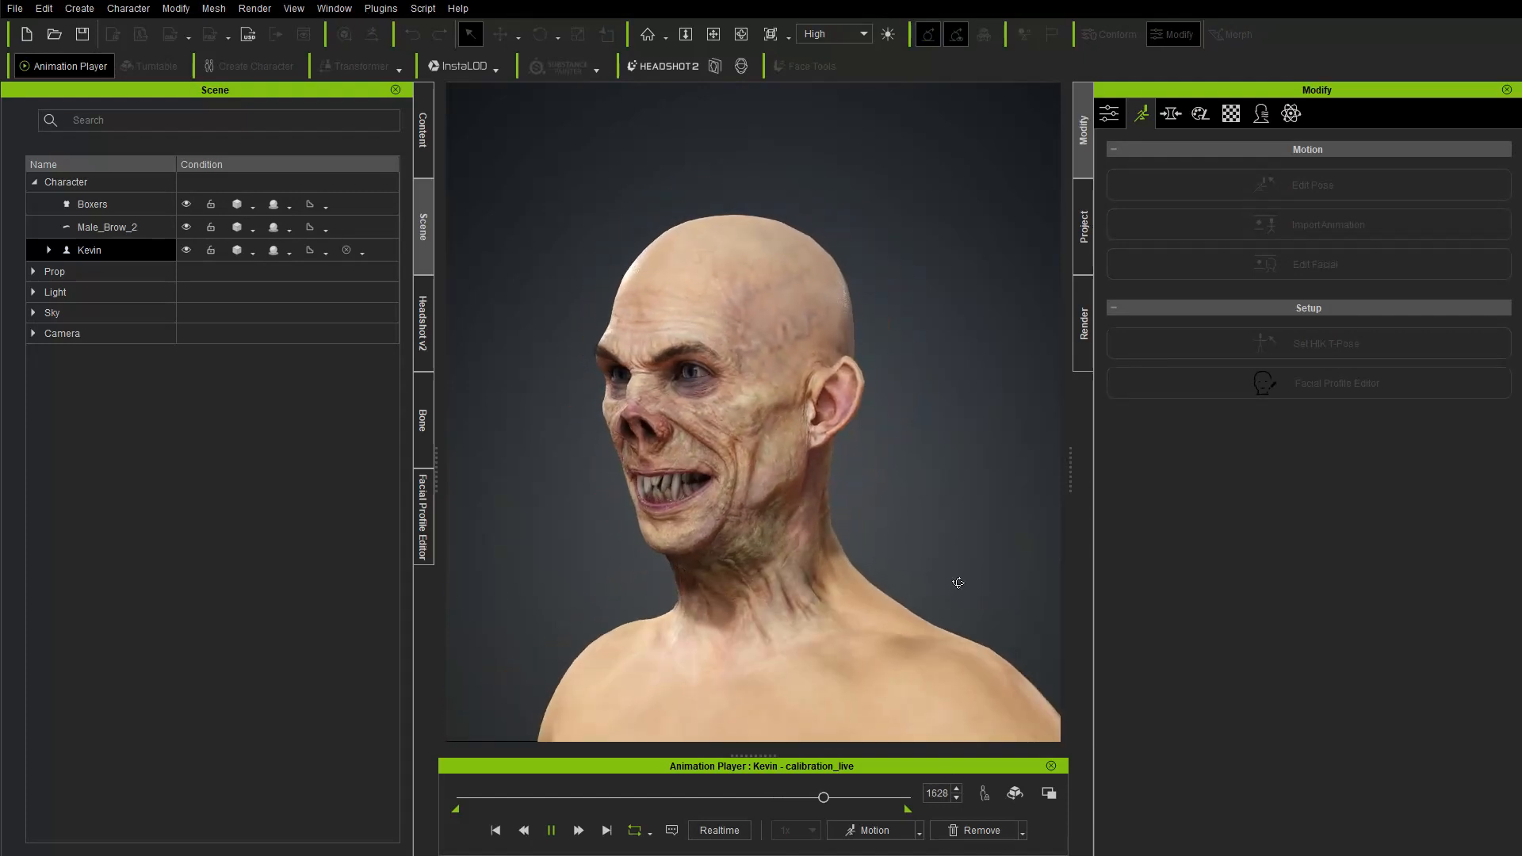
pyautogui.scroll(3, 742, 549)
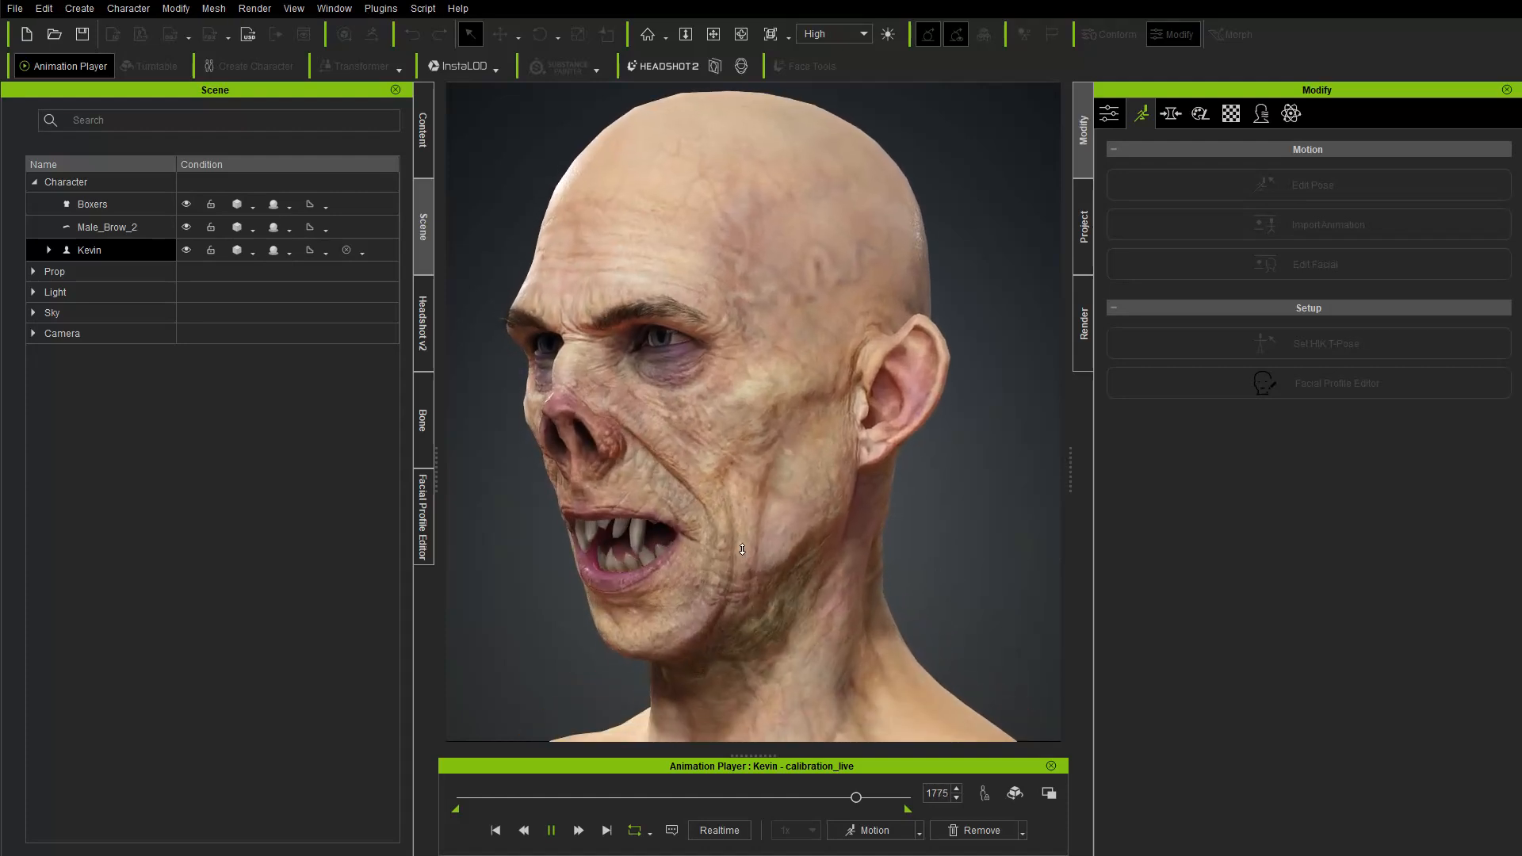
pyautogui.scroll(-3, 742, 549)
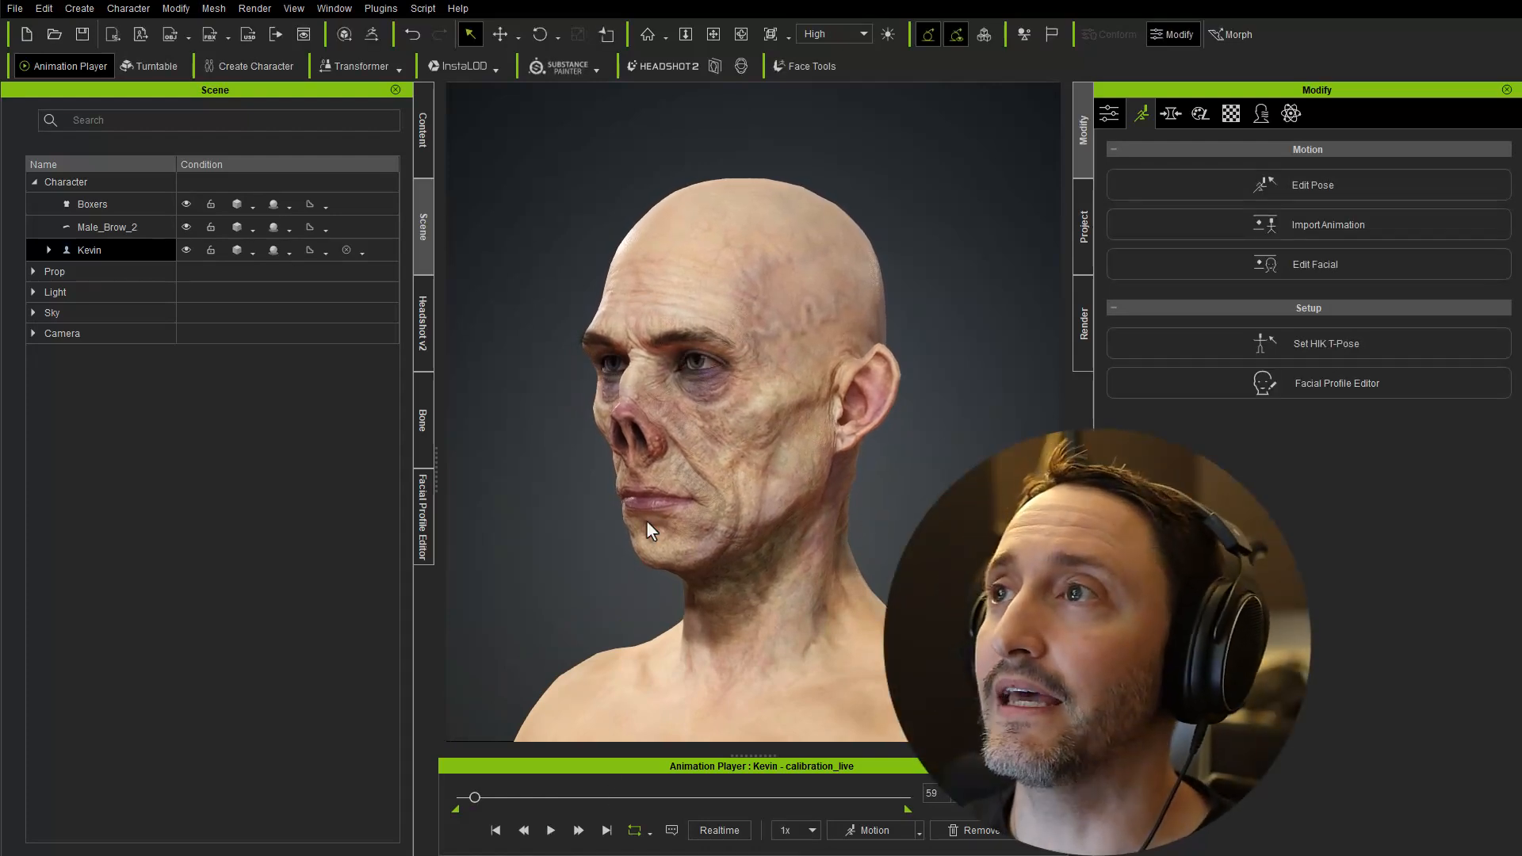
pyautogui.scroll(-6, 648, 553)
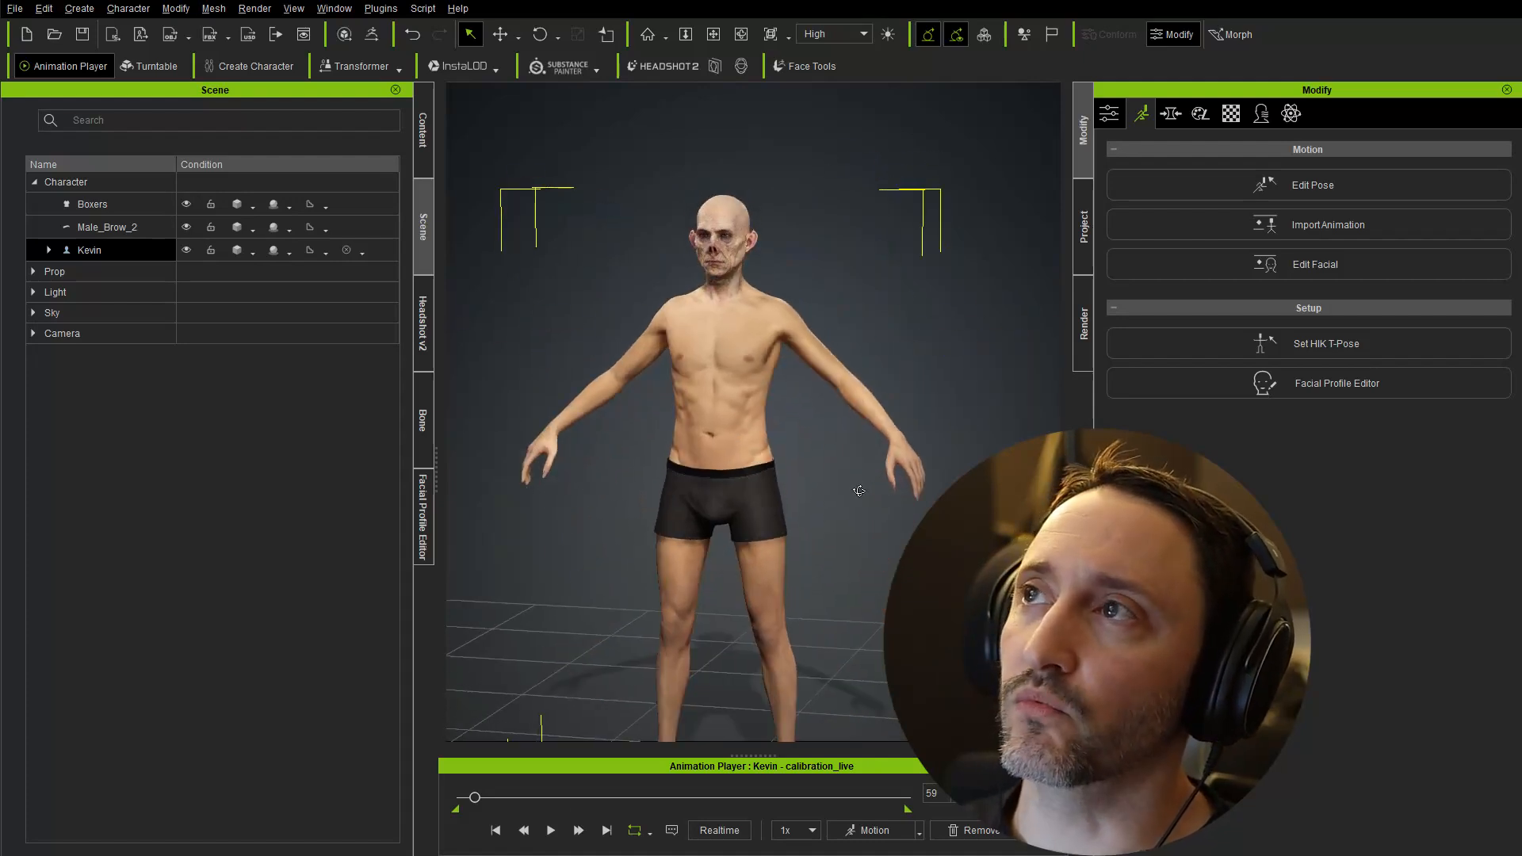